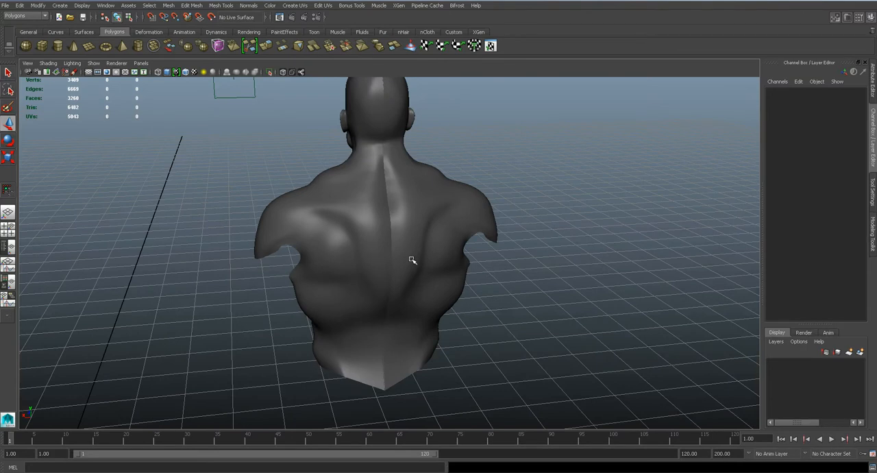
# - Examine the back muscles and the mirrored half's mesh flow on the torso model from behind
pyautogui.scroll(1, 412, 259)
pyautogui.click(401, 252)
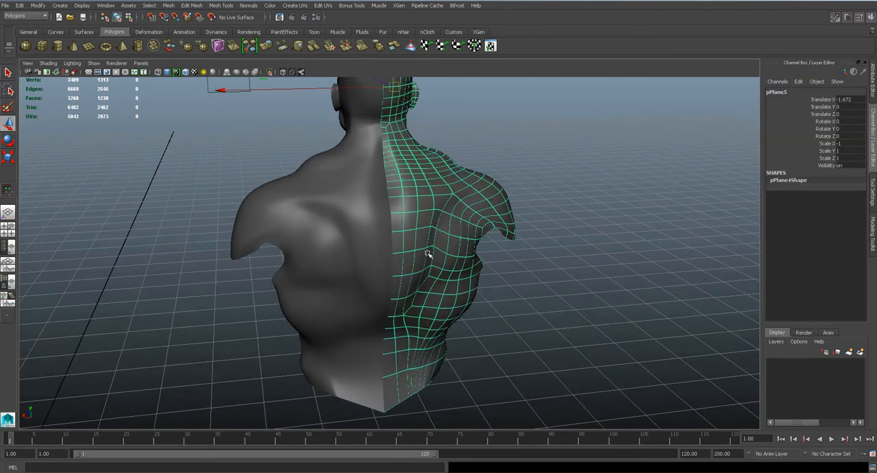
pyautogui.keyDown('alt'); pyautogui.moveTo(418, 279); pyautogui.dragTo(390, 296); pyautogui.keyUp('alt')
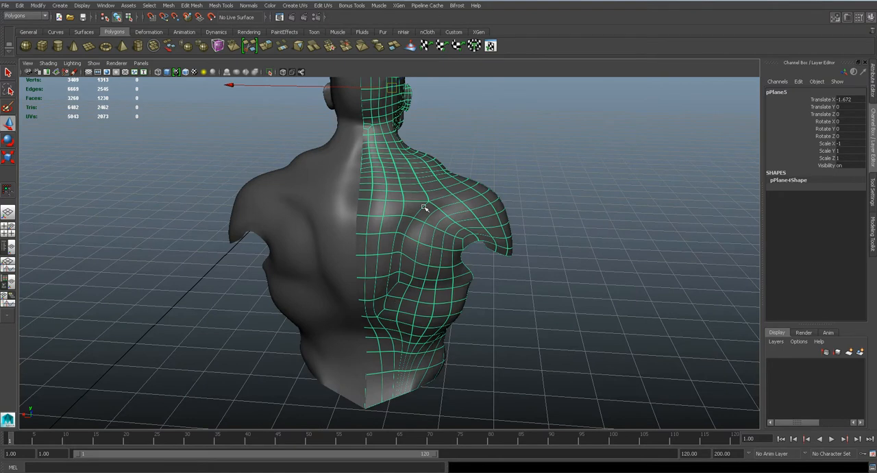
pyautogui.click(484, 165)
pyautogui.moveTo(395, 214)
pyautogui.keyDown('alt'); pyautogui.mouseDown()
pyautogui.moveTo(407, 202)
pyautogui.moveTo(393, 229)
pyautogui.mouseUp(); pyautogui.keyUp('alt')
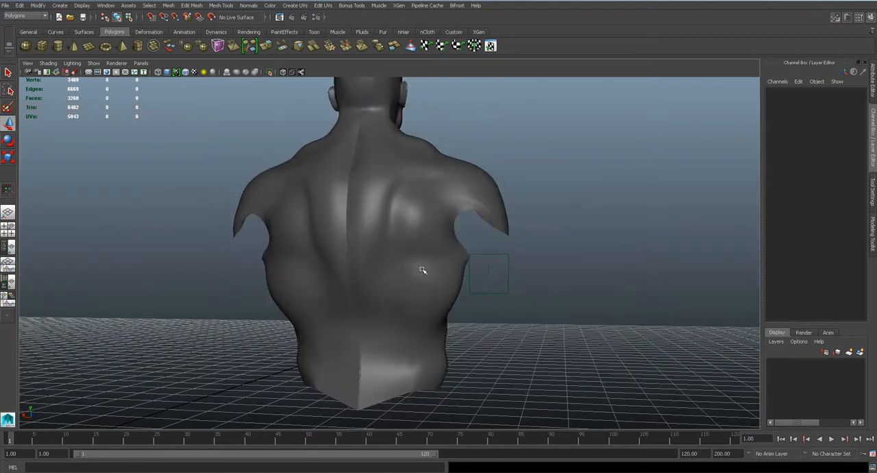
pyautogui.keyDown('alt'); pyautogui.moveTo(416, 316); pyautogui.dragTo(401, 307); pyautogui.keyUp('alt')
pyautogui.scroll(3, 425, 297)
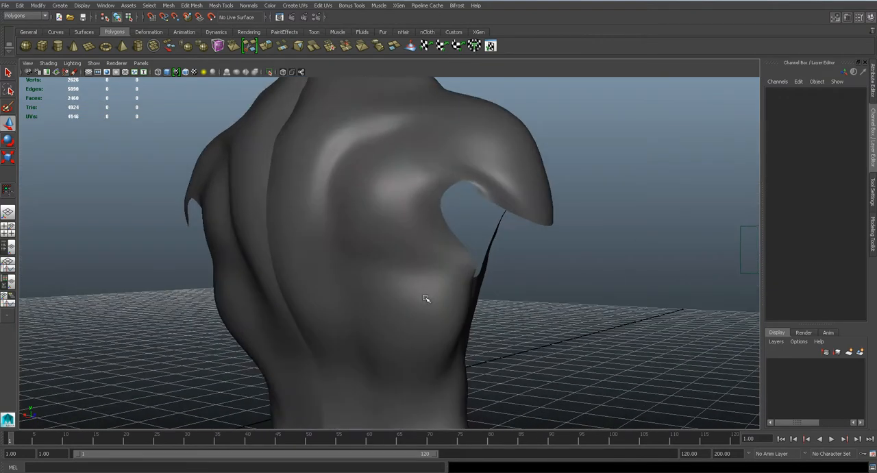
pyautogui.keyDown('alt'); pyautogui.moveTo(421, 318); pyautogui.dragTo(423, 264, button='middle'); pyautogui.keyUp('alt')
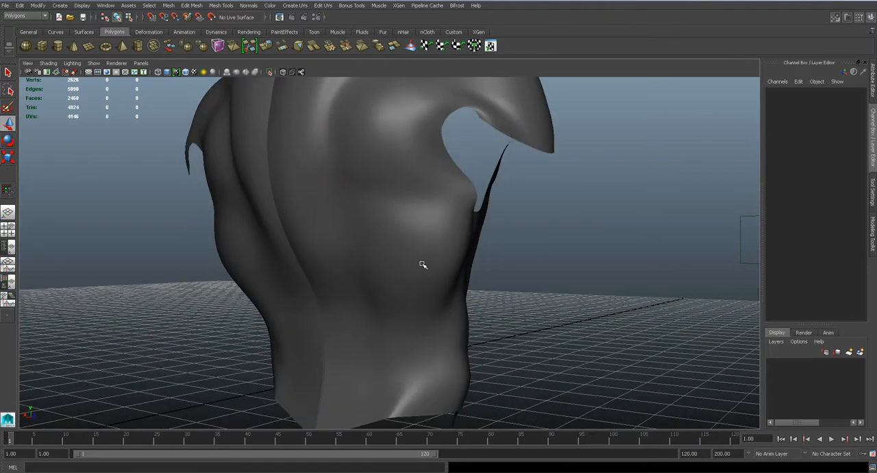
pyautogui.scroll(-3, 423, 265)
# - Inspect the torso's side around the arm opening, the lower back, and the whole bust from the front
pyautogui.click(423, 237)
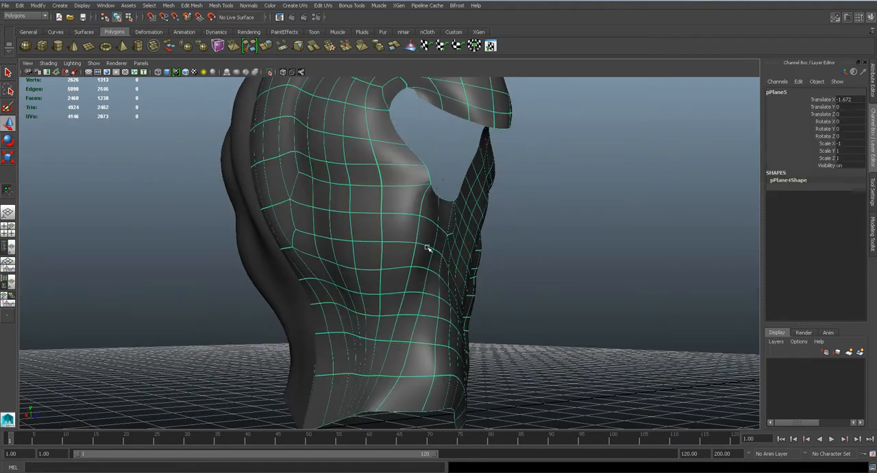
pyautogui.keyDown('alt'); pyautogui.moveTo(534, 288); pyautogui.dragTo(497, 291); pyautogui.keyUp('alt')
pyautogui.click(572, 306)
pyautogui.scroll(-1, 396, 291)
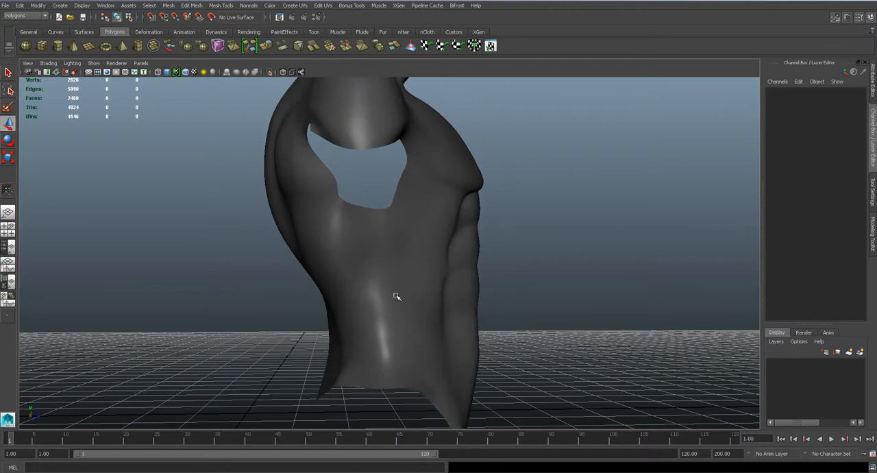
pyautogui.click(397, 296)
pyautogui.keyDown('alt'); pyautogui.moveTo(525, 320); pyautogui.dragTo(600, 325); pyautogui.keyUp('alt')
pyautogui.click(600, 325)
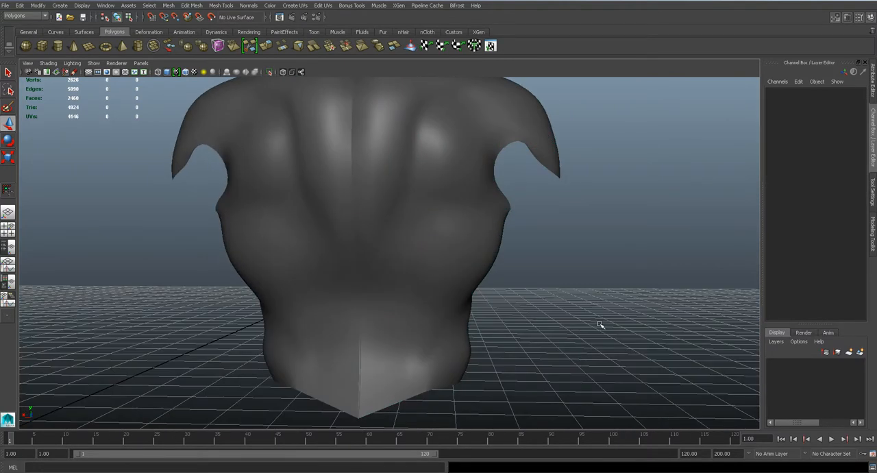
pyautogui.scroll(-3, 600, 325)
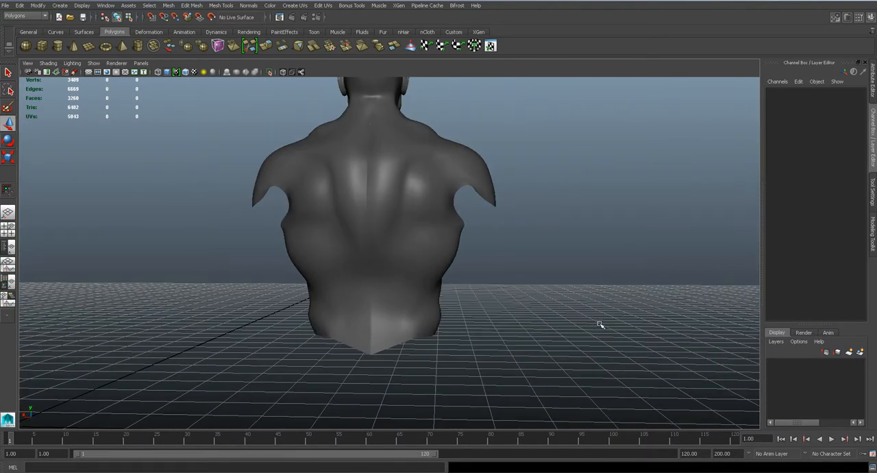
pyautogui.keyDown('alt'); pyautogui.moveTo(400, 290); pyautogui.dragTo(609, 296); pyautogui.keyUp('alt')
pyautogui.scroll(-3, 610, 296)
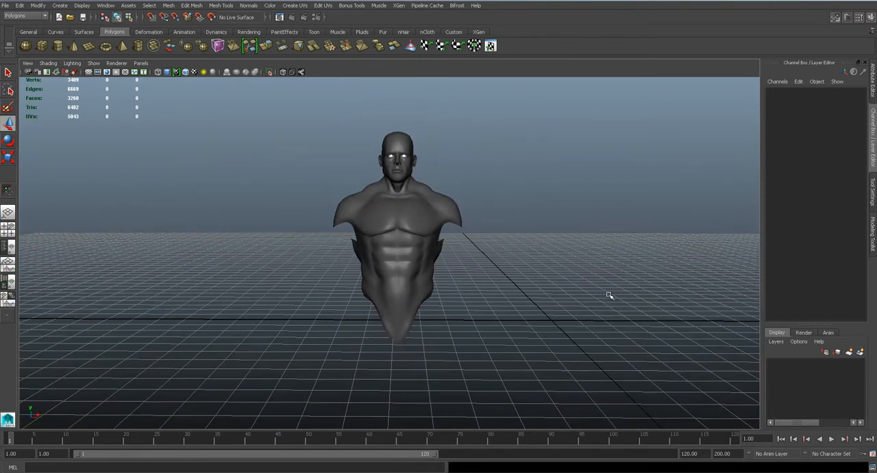
# - Save the scene, then switch to Photoshop and delete the layer of black tracing lines over the arm anatomy sheet
pyautogui.hotkey('ctrl', 's')
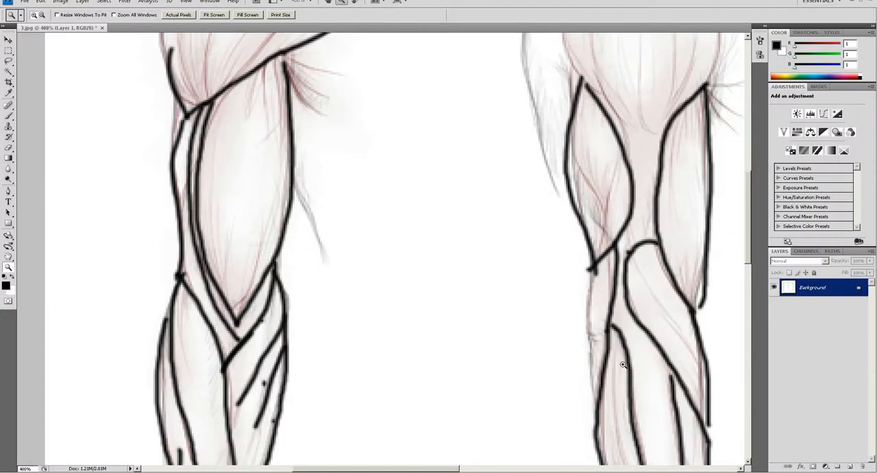
pyautogui.press('Delete')
pyautogui.keyDown('alt'); pyautogui.click(363, 316); pyautogui.keyUp('alt')
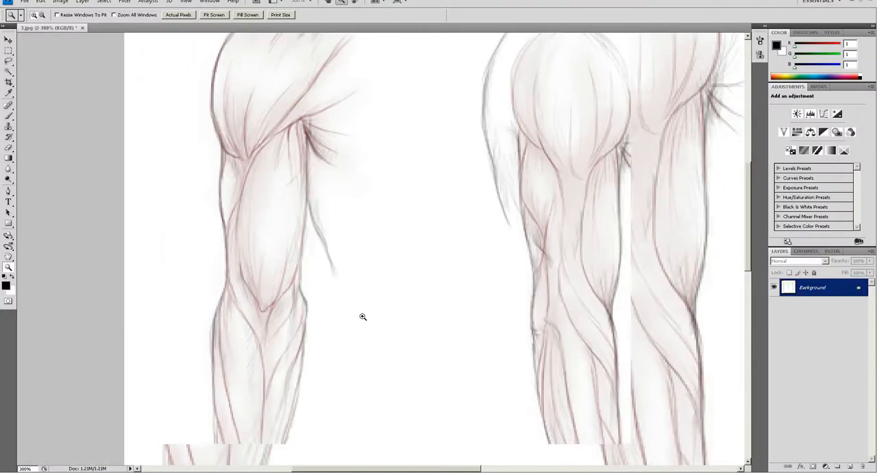
pyautogui.moveTo(533, 298); pyautogui.dragTo(390, 307)
pyautogui.keyDown('alt'); pyautogui.click(388, 308); pyautogui.keyUp('alt')
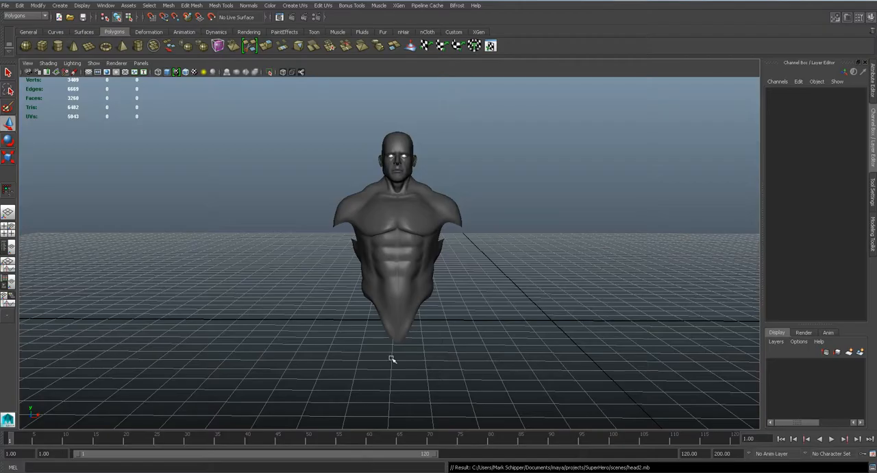
# - Switch to Maya and examine the body sketches and arm anatomy reference planes in the front view
pyautogui.press('space')
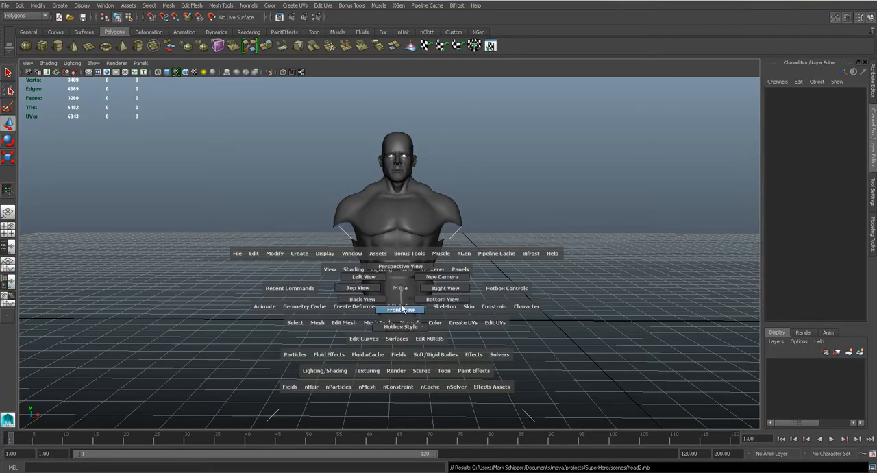
pyautogui.press('a')
pyautogui.keyDown('alt'); pyautogui.moveTo(238, 254); pyautogui.dragTo(374, 263, button='middle'); pyautogui.keyUp('alt')
pyautogui.scroll(4, 375, 263)
pyautogui.scroll(3, 374, 263)
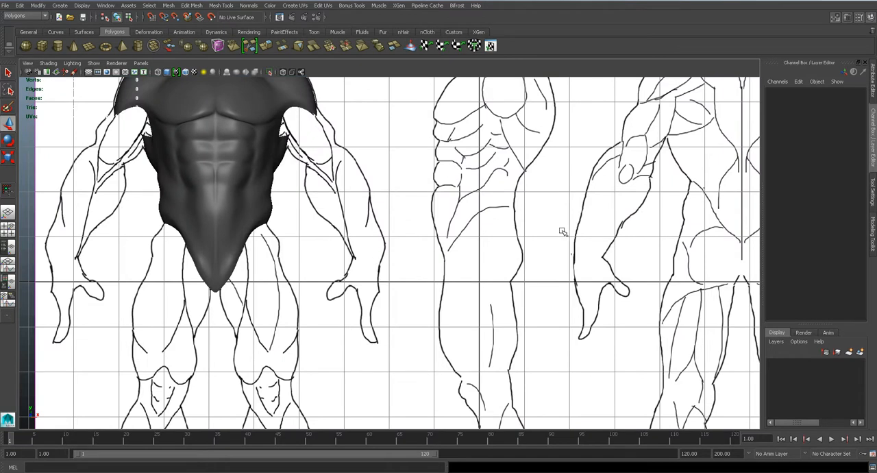
pyautogui.keyDown('alt'); pyautogui.moveTo(570, 228); pyautogui.dragTo(465, 290, button='middle'); pyautogui.keyUp('alt')
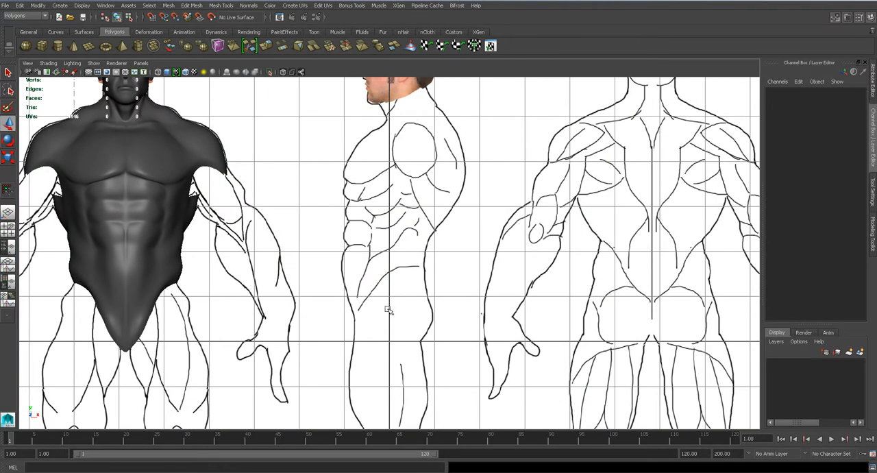
pyautogui.keyDown('alt'); pyautogui.moveTo(606, 309); pyautogui.dragTo(172, 288, button='middle'); pyautogui.keyUp('alt')
pyautogui.moveTo(588, 295)
pyautogui.keyDown('alt'); pyautogui.mouseDown(button='middle')
pyautogui.moveTo(452, 288)
pyautogui.moveTo(89, 310)
pyautogui.mouseUp(button='middle'); pyautogui.keyUp('alt')
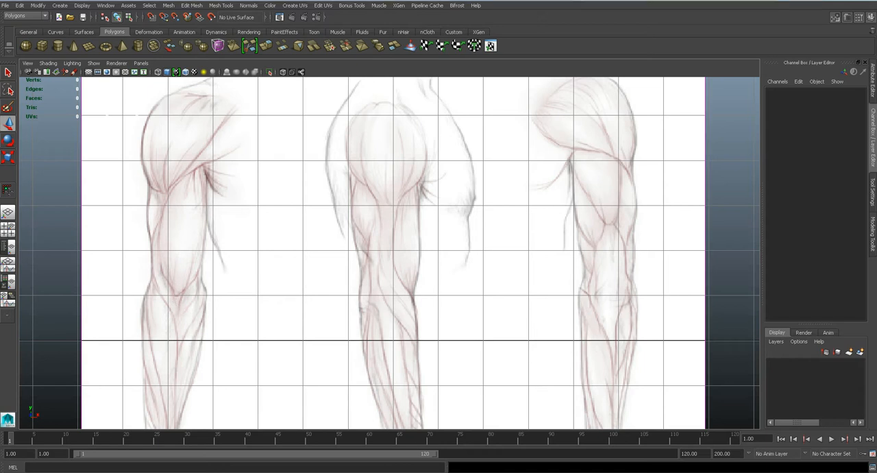
# - Switch to Photoshop, add a new layer, and brush in the deltoid's lower edge on the front-view arm in black
pyautogui.click(147, 471)
pyautogui.click(850, 466)
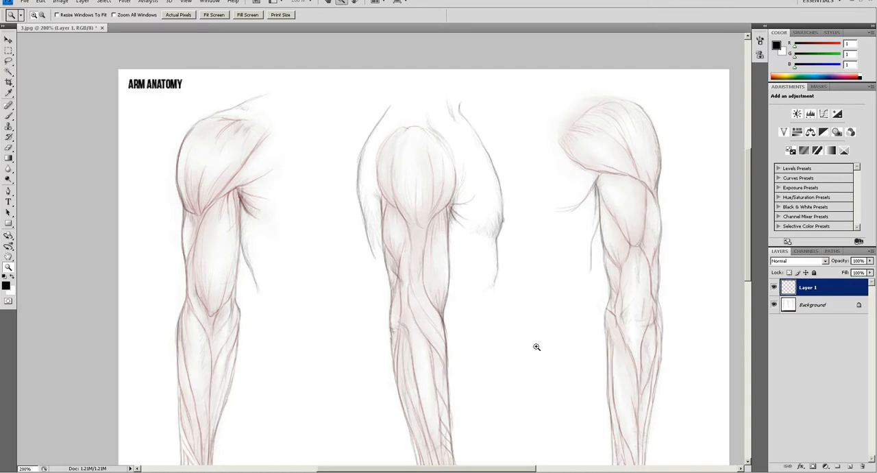
pyautogui.click(219, 253)
pyautogui.press('b')
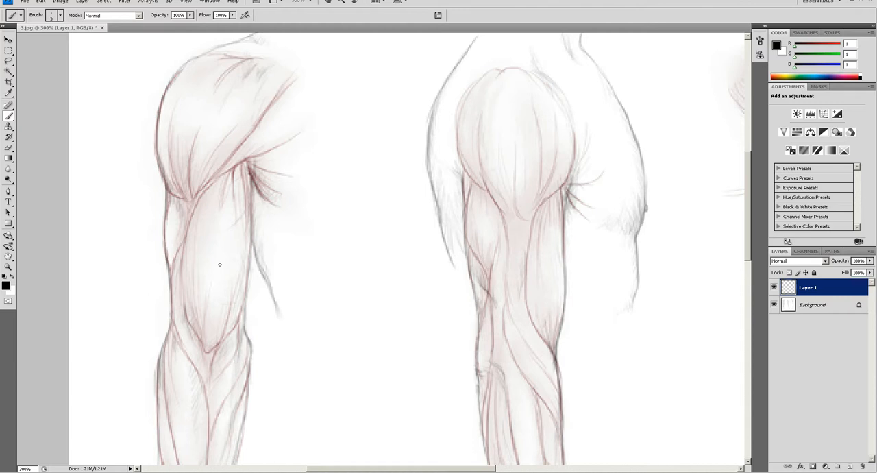
pyautogui.press('space')
pyautogui.moveTo(198, 259); pyautogui.dragTo(227, 199)
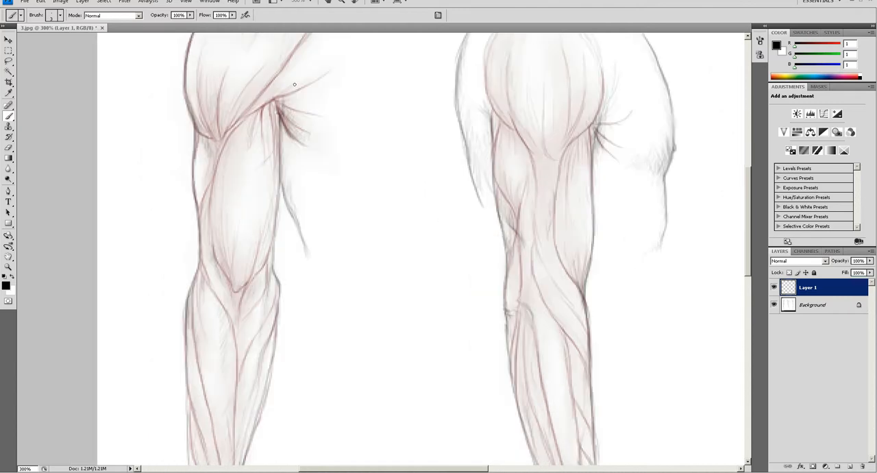
pyautogui.moveTo(285, 92)
pyautogui.mouseDown()
pyautogui.moveTo(215, 142)
pyautogui.moveTo(179, 68)
pyautogui.mouseUp()
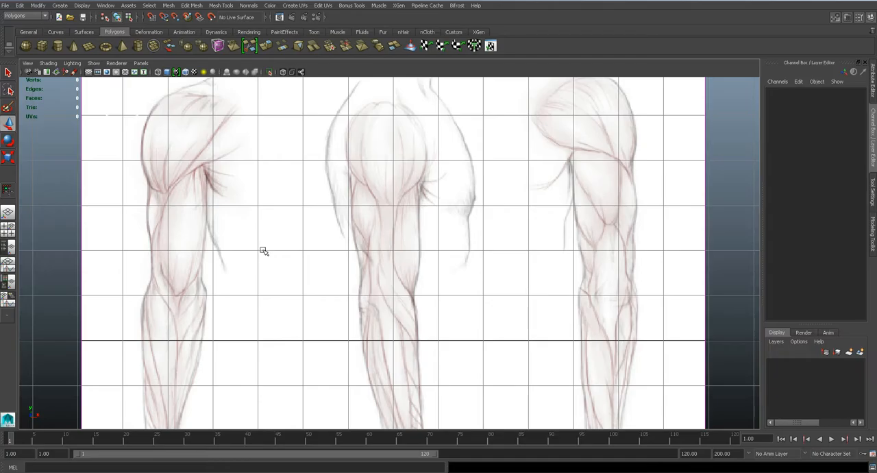
# - Switch to Maya, change the view and take a closer look at the model
pyautogui.press('space')
pyautogui.press('space')
pyautogui.scroll(5, 423, 237)
pyautogui.keyDown('alt'); pyautogui.moveTo(491, 234); pyautogui.dragTo(583, 211, button='middle'); pyautogui.keyUp('alt')
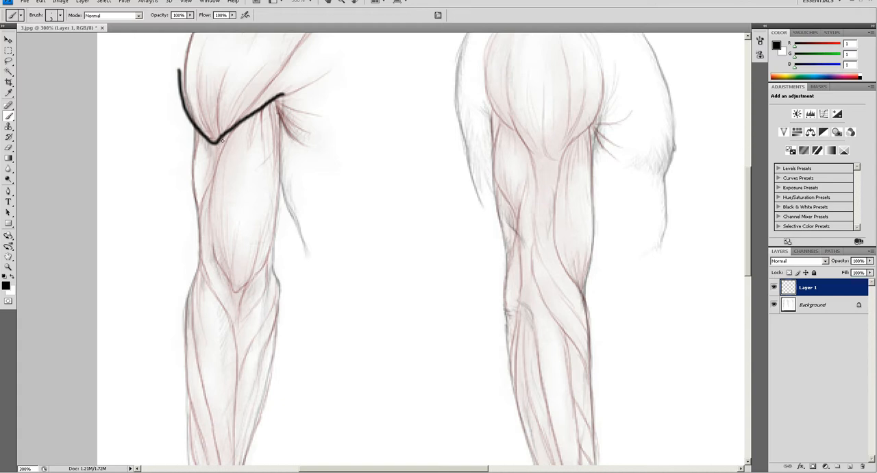
# - Switch to Photoshop and outline the biceps in black on the front-view arm and the side-view arm
pyautogui.moveTo(226, 134)
pyautogui.mouseDown()
pyautogui.moveTo(215, 250)
pyautogui.moveTo(244, 292)
pyautogui.moveTo(276, 226)
pyautogui.moveTo(273, 106)
pyautogui.mouseUp()
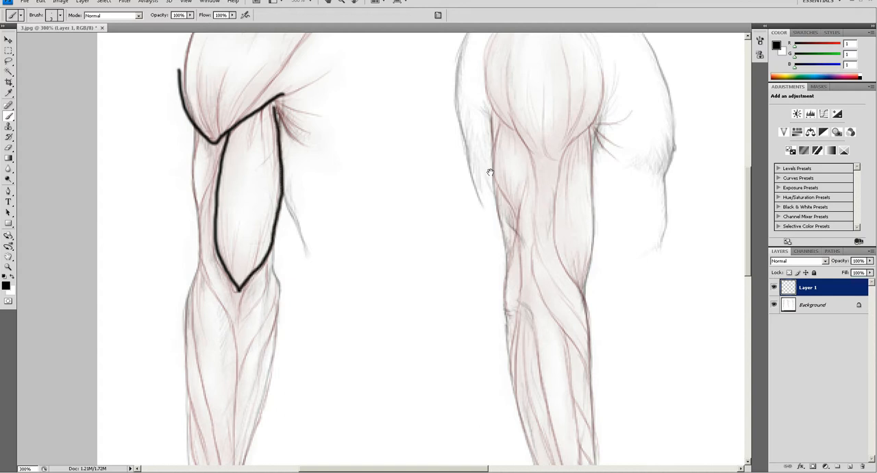
pyautogui.moveTo(477, 170); pyautogui.dragTo(414, 151)
pyautogui.moveTo(501, 97)
pyautogui.mouseDown()
pyautogui.moveTo(467, 142)
pyautogui.moveTo(458, 193)
pyautogui.moveTo(469, 238)
pyautogui.moveTo(490, 266)
pyautogui.moveTo(504, 137)
pyautogui.moveTo(497, 101)
pyautogui.mouseUp()
# - Divide the front biceps outline with a lengthwise and a crosswise line, and the side outline with a crosswise line
pyautogui.moveTo(162, 88); pyautogui.dragTo(141, 263)
pyautogui.moveTo(126, 168); pyautogui.dragTo(186, 170)
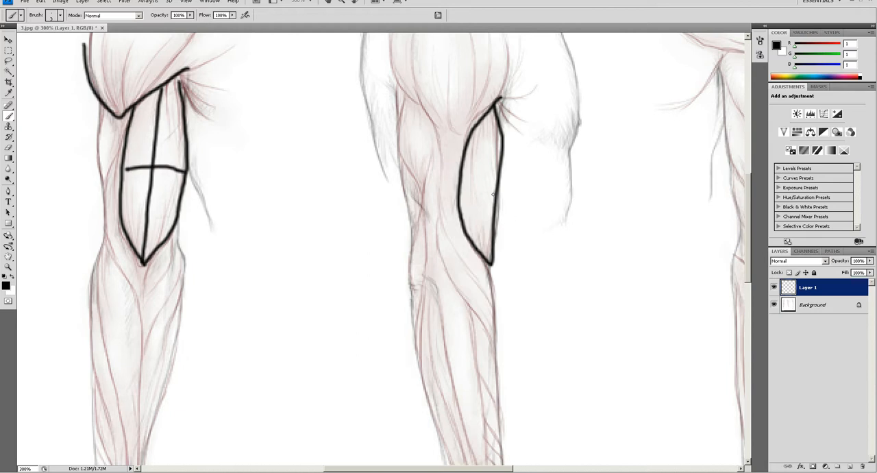
pyautogui.moveTo(457, 179); pyautogui.dragTo(505, 185)
# - Outline the long forearm muscle on the front-view arm with two strokes running from the outer elbow to the wrist
pyautogui.moveTo(236, 270); pyautogui.dragTo(385, 250)
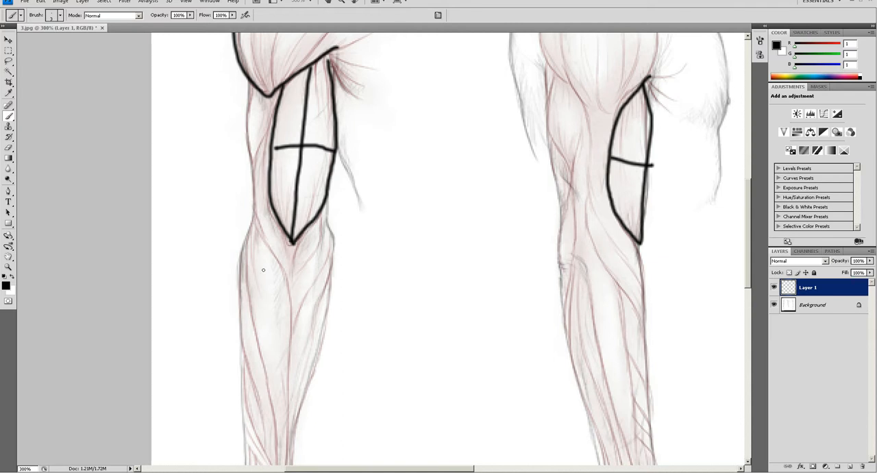
pyautogui.moveTo(678, 273); pyautogui.dragTo(551, 245)
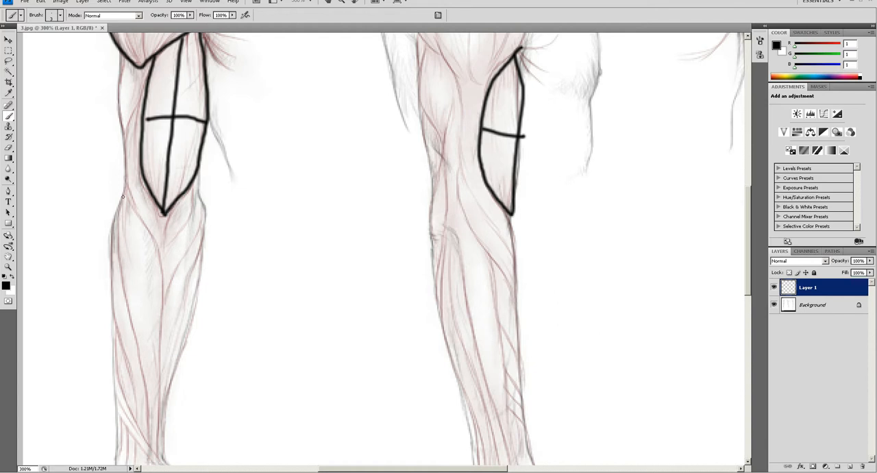
pyautogui.scroll(-3, 176, 344)
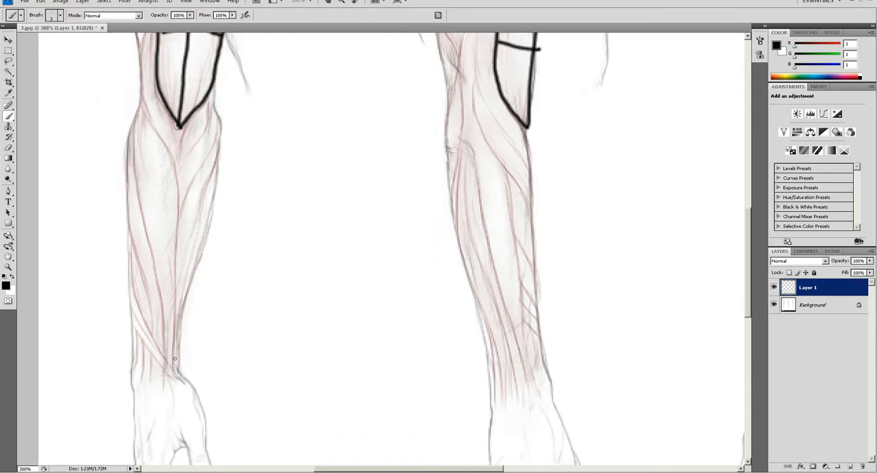
pyautogui.moveTo(165, 382); pyautogui.dragTo(178, 375)
pyautogui.hotkey('ctrl', 'z')
pyautogui.moveTo(184, 237); pyautogui.dragTo(217, 246)
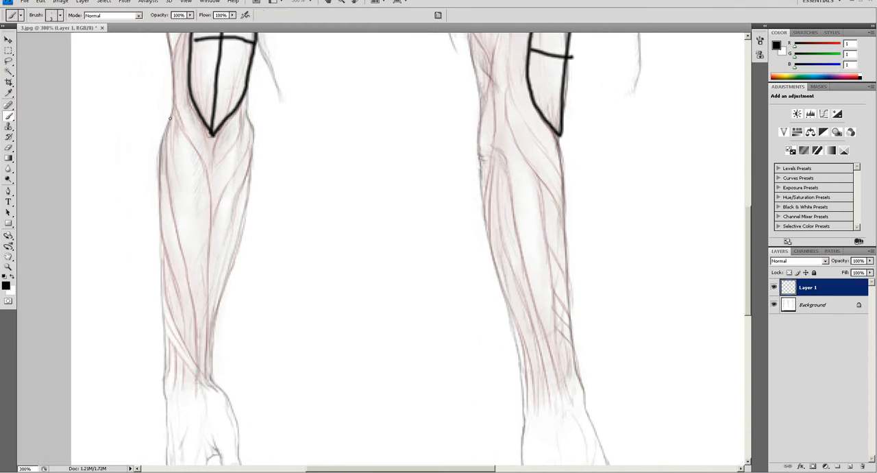
pyautogui.moveTo(173, 114)
pyautogui.mouseDown()
pyautogui.moveTo(163, 146)
pyautogui.moveTo(191, 296)
pyautogui.moveTo(195, 392)
pyautogui.mouseUp()
pyautogui.moveTo(172, 113)
pyautogui.mouseDown()
pyautogui.moveTo(210, 194)
pyautogui.moveTo(208, 387)
pyautogui.mouseUp()
# - Try sketching a wide, rotated hand outline over the front-view arm's hand, and undo it
pyautogui.moveTo(379, 328); pyautogui.dragTo(302, 270)
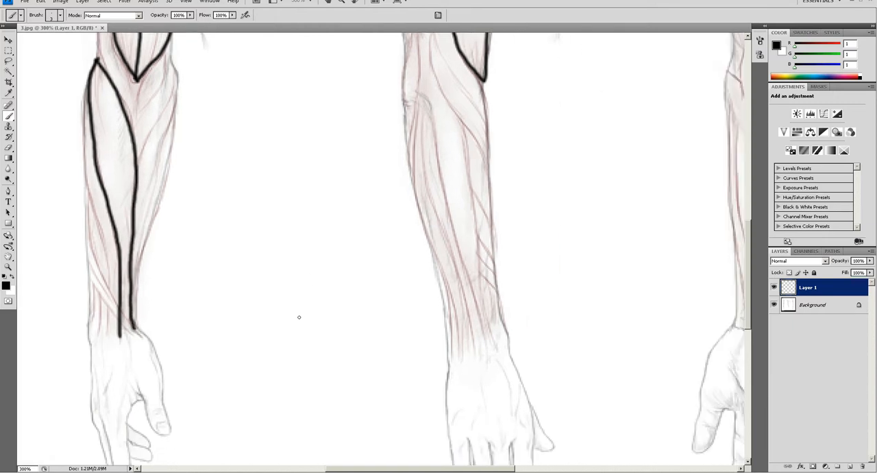
pyautogui.moveTo(218, 329); pyautogui.dragTo(310, 229)
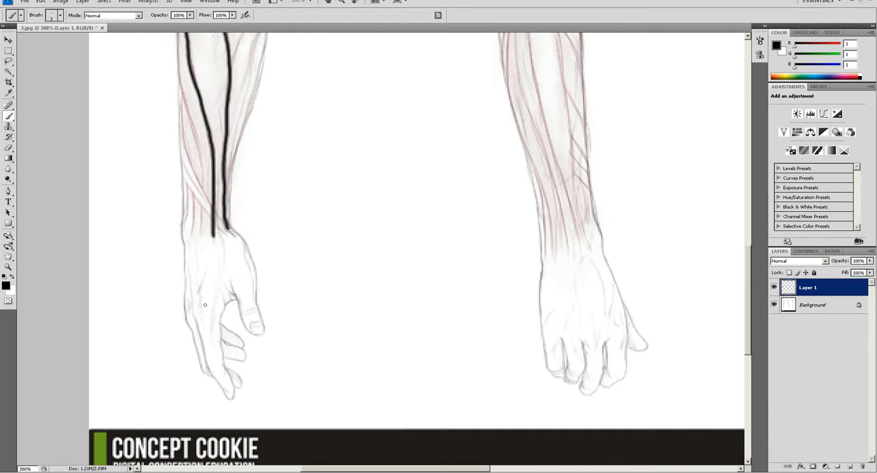
pyautogui.moveTo(590, 288)
pyautogui.mouseDown()
pyautogui.moveTo(417, 322)
pyautogui.moveTo(547, 298)
pyautogui.mouseUp()
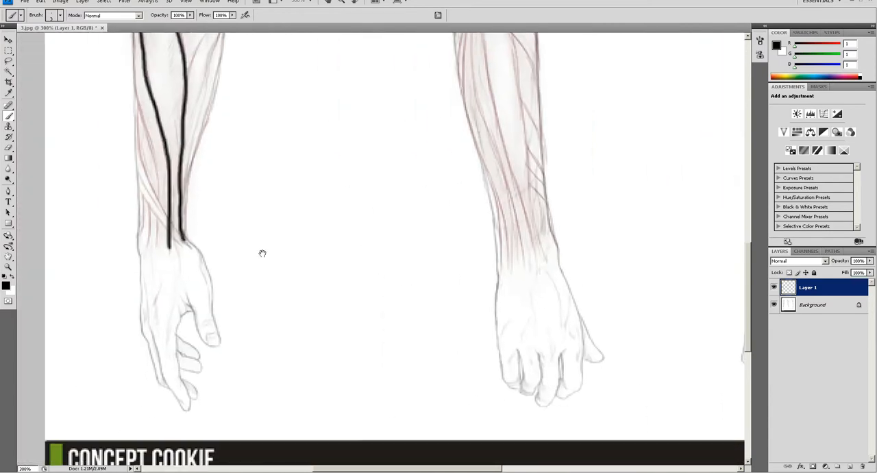
pyautogui.moveTo(293, 252); pyautogui.dragTo(334, 289)
pyautogui.moveTo(223, 267)
pyautogui.mouseDown()
pyautogui.moveTo(195, 347)
pyautogui.moveTo(207, 388)
pyautogui.moveTo(287, 425)
pyautogui.moveTo(300, 370)
pyautogui.moveTo(264, 276)
pyautogui.mouseUp()
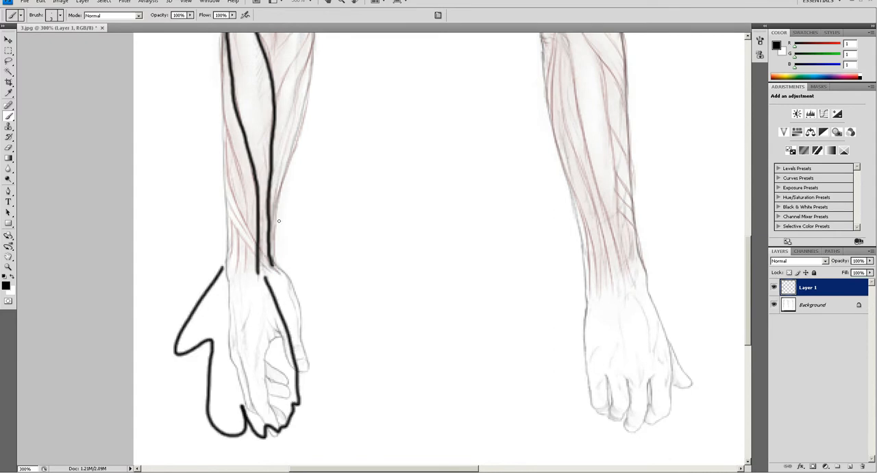
pyautogui.scroll(3, 261, 154)
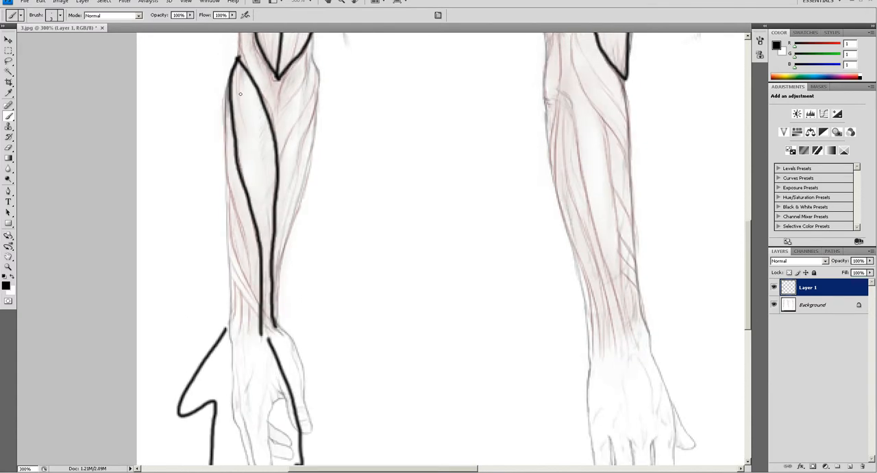
pyautogui.moveTo(338, 342); pyautogui.dragTo(366, 256)
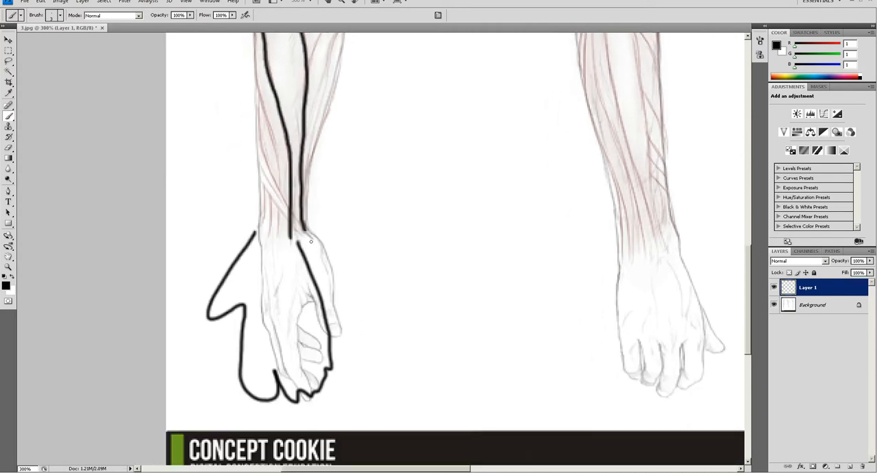
pyautogui.hotkey('ctrl', 'z')
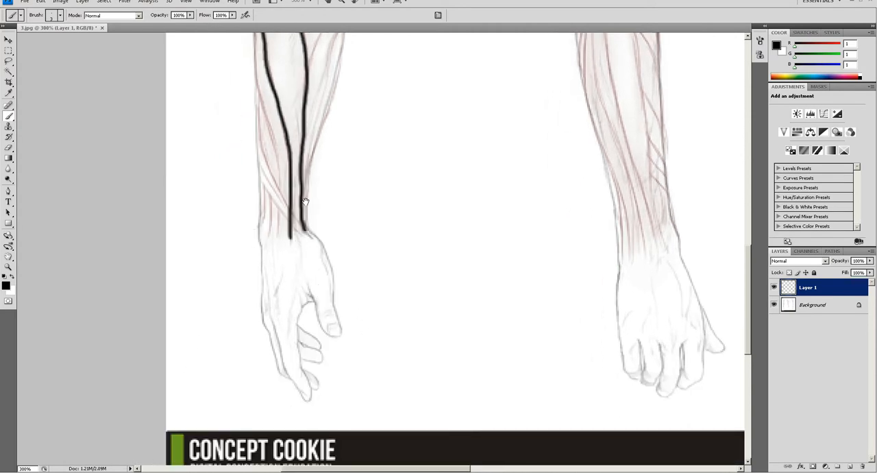
# - Outline the muscle crossing the elbow on the side-view arm, from beside the lower biceps down to the front edge of the forearm
pyautogui.scroll(4, 290, 160)
pyautogui.moveTo(582, 171); pyautogui.dragTo(514, 242)
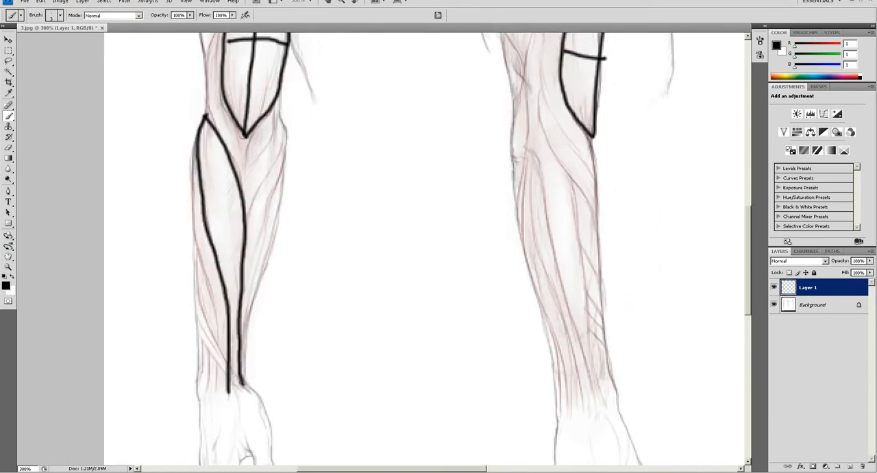
pyautogui.moveTo(291, 372); pyautogui.dragTo(317, 299)
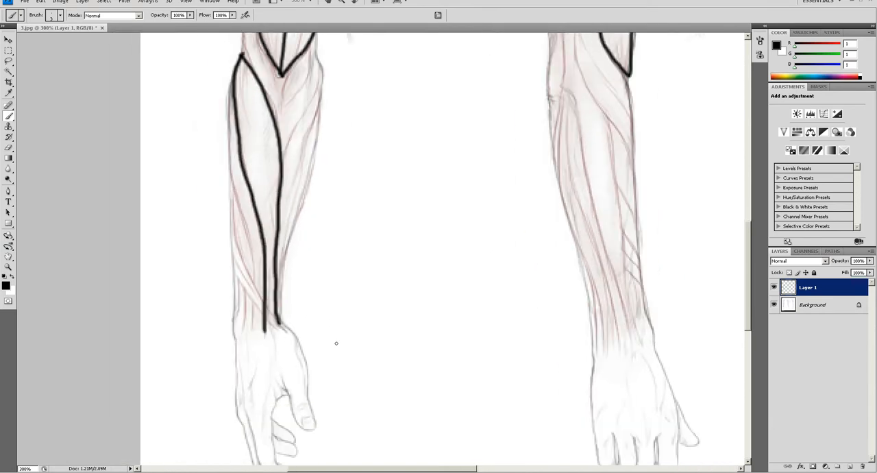
pyautogui.moveTo(549, 216); pyautogui.dragTo(485, 328)
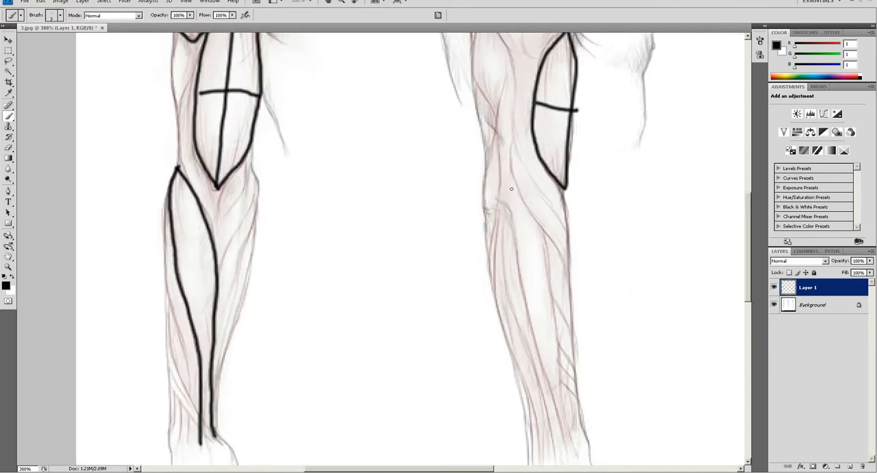
pyautogui.moveTo(510, 164)
pyautogui.mouseDown()
pyautogui.moveTo(541, 152)
pyautogui.moveTo(518, 184)
pyautogui.moveTo(574, 270)
pyautogui.mouseUp()
pyautogui.moveTo(540, 164)
pyautogui.mouseDown()
pyautogui.moveTo(561, 194)
pyautogui.moveTo(573, 253)
pyautogui.mouseUp()
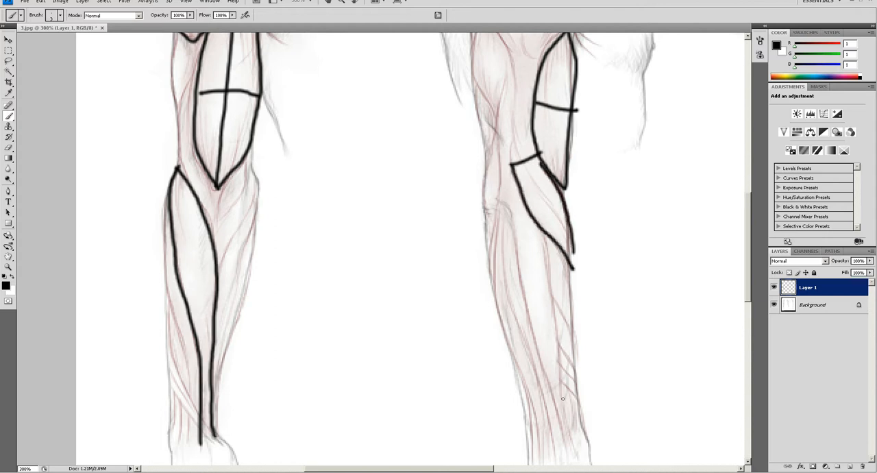
# - Trace a line down the side-view upper arm, behind the biceps, to the top of the elbow muscle outline
pyautogui.moveTo(557, 401); pyautogui.dragTo(526, 300)
pyautogui.moveTo(550, 367); pyautogui.dragTo(539, 368)
pyautogui.hotkey('ctrl', 'z')
pyautogui.moveTo(506, 201); pyautogui.dragTo(533, 293)
pyautogui.moveTo(510, 62)
pyautogui.mouseDown()
pyautogui.moveTo(528, 142)
pyautogui.moveTo(524, 187)
pyautogui.mouseUp()
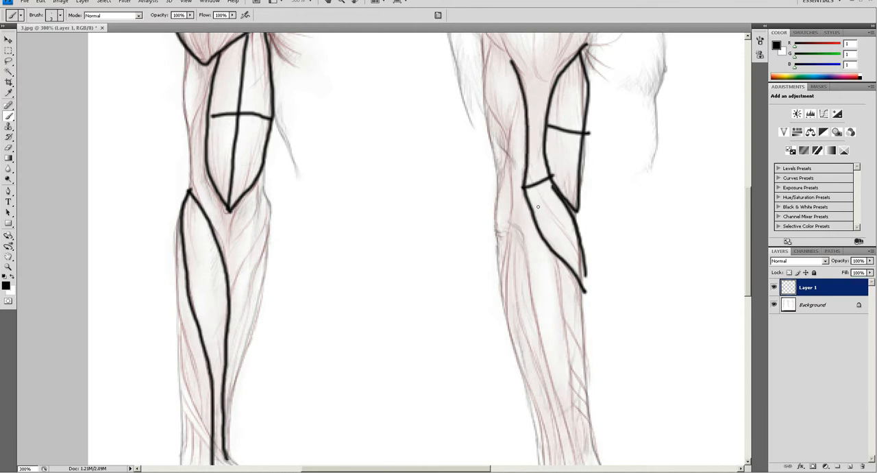
# - On the front-view arm, trace a short outer-elbow line and a contour around the lower biceps that continues down the forearm's middle
pyautogui.moveTo(206, 104); pyautogui.dragTo(254, 140)
pyautogui.moveTo(262, 263); pyautogui.dragTo(272, 182)
pyautogui.moveTo(255, 150); pyautogui.dragTo(255, 133)
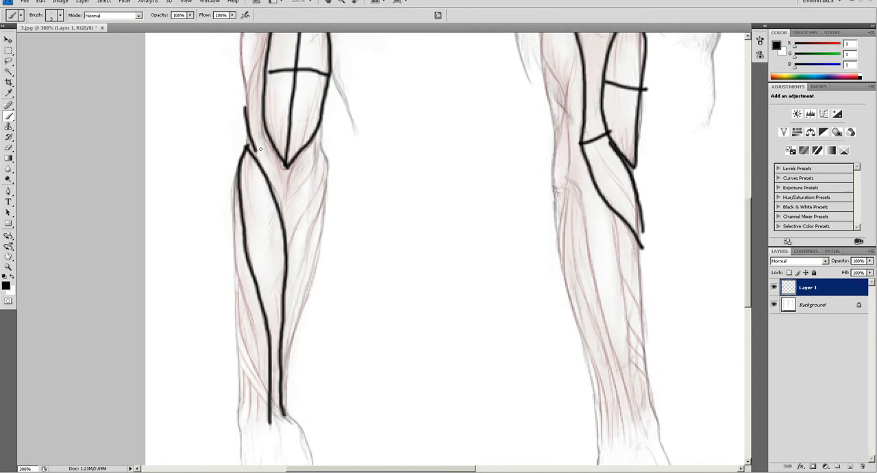
pyautogui.moveTo(275, 99); pyautogui.dragTo(291, 146)
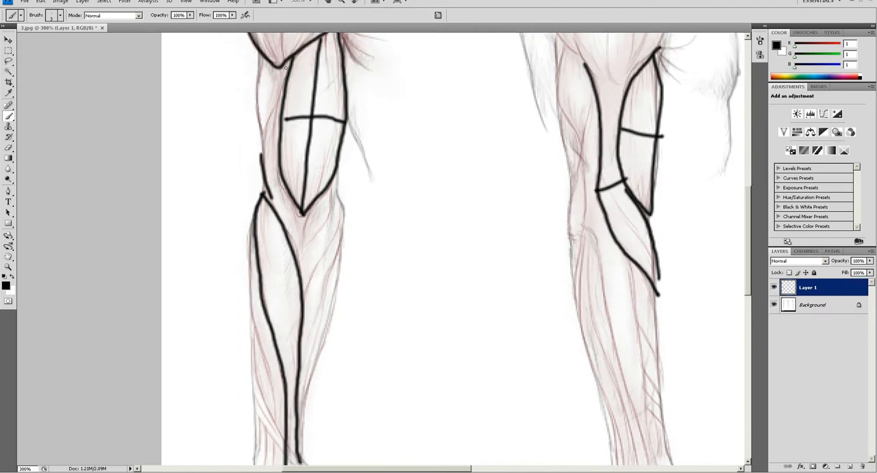
pyautogui.moveTo(287, 62)
pyautogui.mouseDown()
pyautogui.moveTo(278, 179)
pyautogui.moveTo(303, 227)
pyautogui.moveTo(327, 196)
pyautogui.mouseUp()
pyautogui.moveTo(302, 219); pyautogui.dragTo(299, 310)
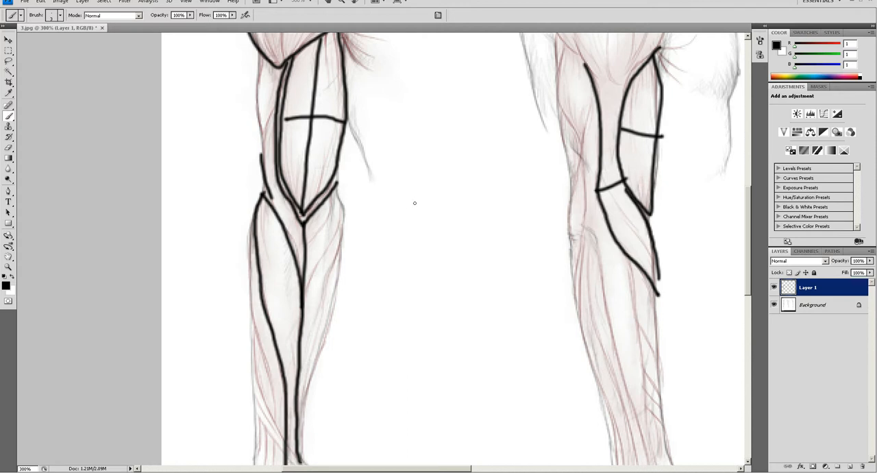
# - Outline the inner forearm muscles on the front-view arm, dividing them with diagonal strokes and one lengthwise line
pyautogui.moveTo(332, 213); pyautogui.dragTo(398, 236)
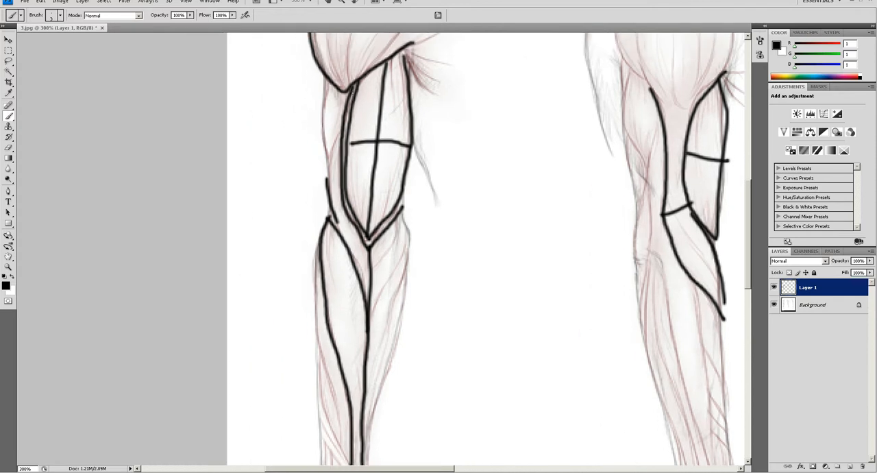
pyautogui.moveTo(384, 301); pyautogui.dragTo(386, 230)
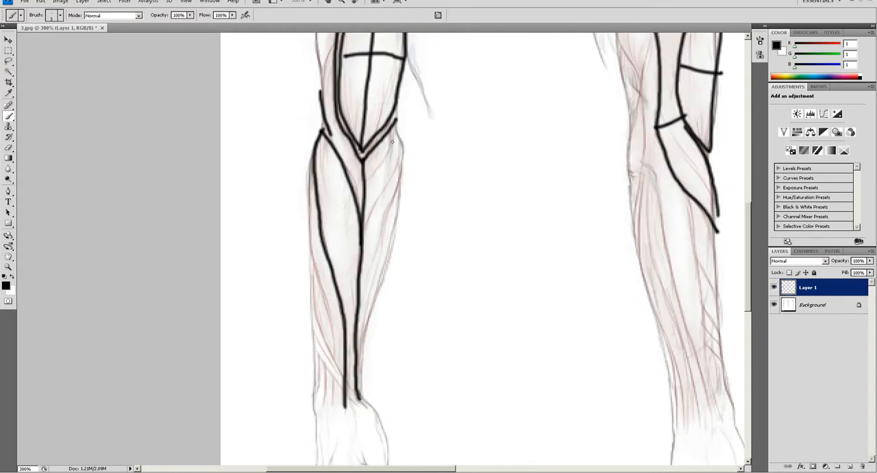
pyautogui.moveTo(396, 129)
pyautogui.mouseDown()
pyautogui.moveTo(404, 171)
pyautogui.moveTo(364, 288)
pyautogui.mouseUp()
pyautogui.moveTo(401, 184); pyautogui.dragTo(357, 373)
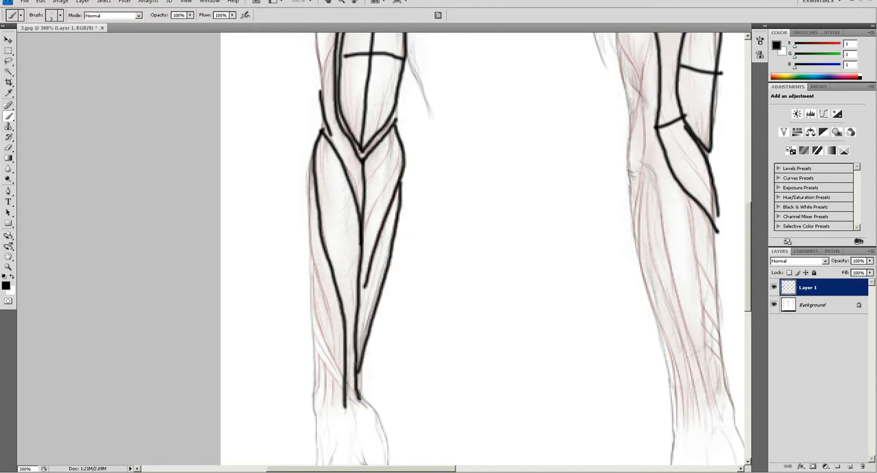
pyautogui.moveTo(395, 141)
pyautogui.mouseDown()
pyautogui.moveTo(395, 167)
pyautogui.moveTo(370, 219)
pyautogui.moveTo(368, 195)
pyautogui.mouseUp()
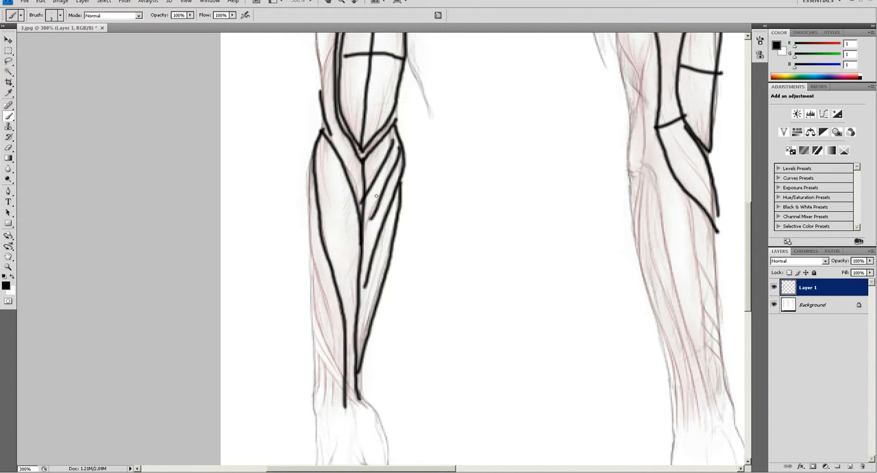
pyautogui.moveTo(381, 143); pyautogui.dragTo(382, 294)
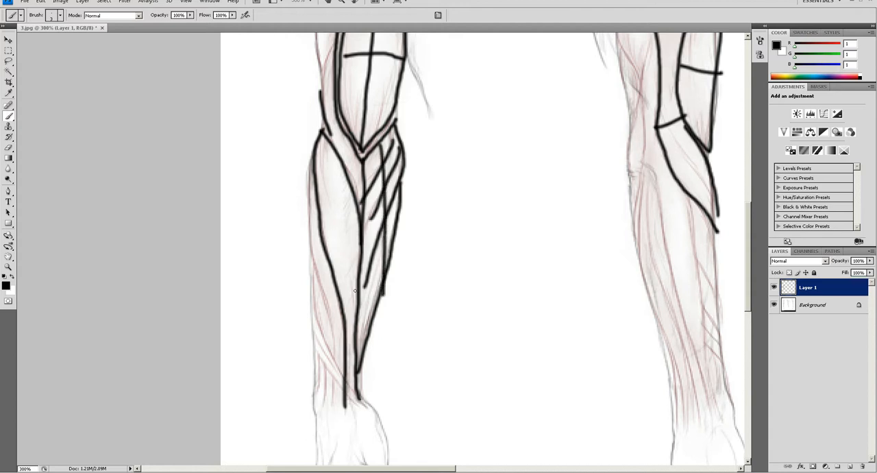
# - Trace the long line behind the side-view elbow down to the wrist, plus a second line along the forearm
pyautogui.moveTo(474, 256); pyautogui.dragTo(337, 253)
pyautogui.moveTo(502, 99); pyautogui.dragTo(476, 138)
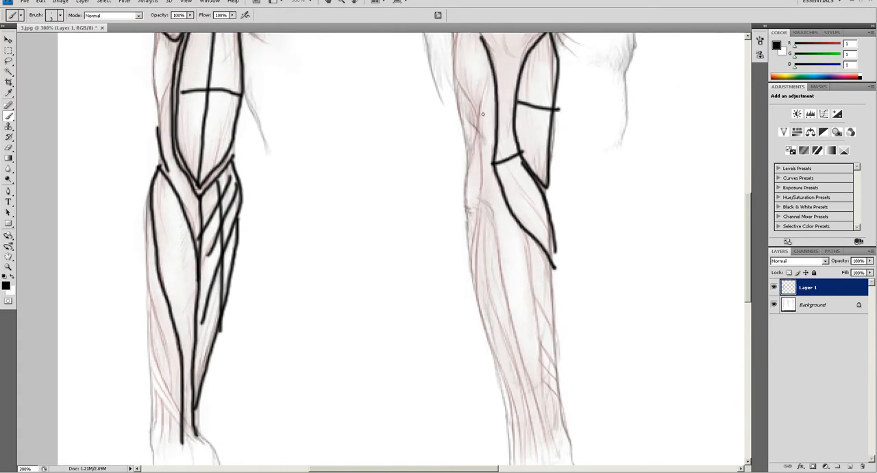
pyautogui.moveTo(487, 73)
pyautogui.mouseDown()
pyautogui.moveTo(477, 200)
pyautogui.moveTo(439, 145)
pyautogui.moveTo(453, 159)
pyautogui.moveTo(475, 258)
pyautogui.moveTo(462, 203)
pyautogui.moveTo(474, 218)
pyautogui.moveTo(493, 344)
pyautogui.mouseUp()
pyautogui.moveTo(482, 127); pyautogui.dragTo(506, 339)
# - Trace the outer edge of the front-view forearm with one stroke from below the elbow to the wrist
pyautogui.moveTo(121, 314); pyautogui.dragTo(194, 295)
pyautogui.moveTo(205, 342); pyautogui.dragTo(194, 262)
pyautogui.hotkey('ctrl', 'z')
pyautogui.moveTo(186, 110); pyautogui.dragTo(204, 348)
# - Trace the rear edge of the side-view forearm with a curved stroke from the elbow to the wrist
pyautogui.moveTo(298, 315); pyautogui.dragTo(361, 319)
pyautogui.moveTo(409, 307); pyautogui.dragTo(262, 300)
pyautogui.moveTo(384, 260); pyautogui.dragTo(322, 285)
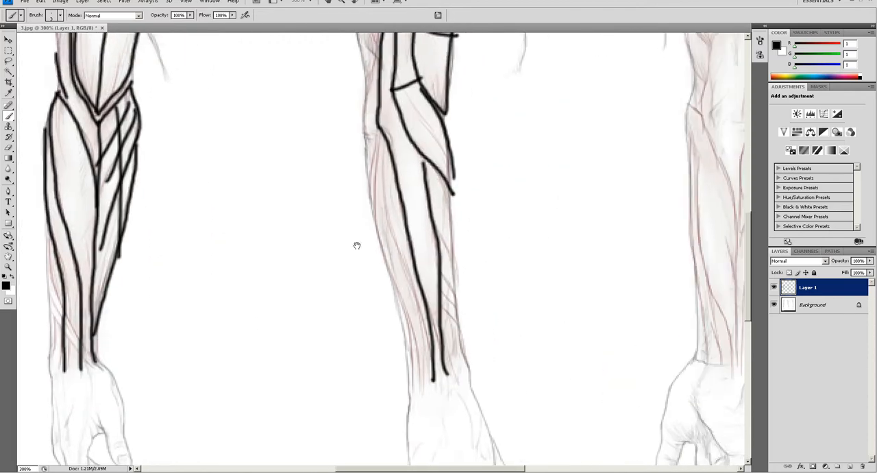
pyautogui.moveTo(381, 134)
pyautogui.mouseDown()
pyautogui.moveTo(368, 225)
pyautogui.moveTo(414, 394)
pyautogui.mouseUp()
# - Add a short outer line above the front-view wrist and outline the narrow muscle inside the rear of the side-view forearm
pyautogui.moveTo(249, 317); pyautogui.dragTo(352, 317)
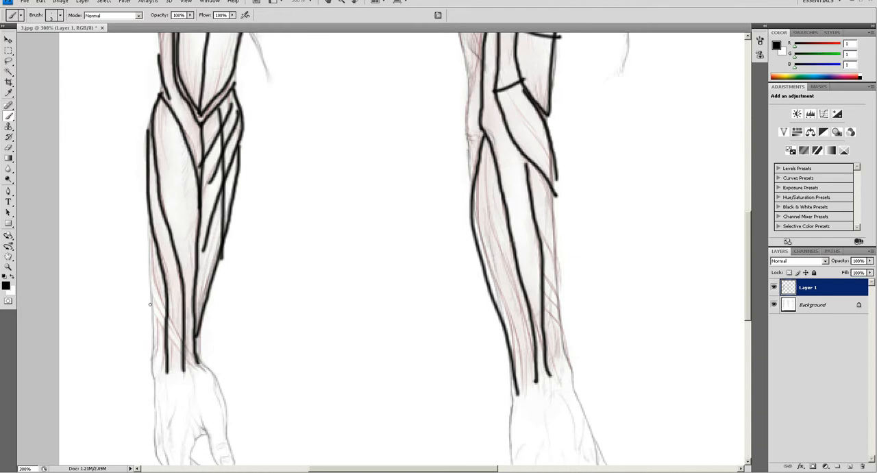
pyautogui.moveTo(155, 256)
pyautogui.mouseDown()
pyautogui.moveTo(160, 372)
pyautogui.moveTo(141, 247)
pyautogui.mouseUp()
pyautogui.hotkey('ctrl', 'z')
pyautogui.moveTo(441, 229); pyautogui.dragTo(406, 190)
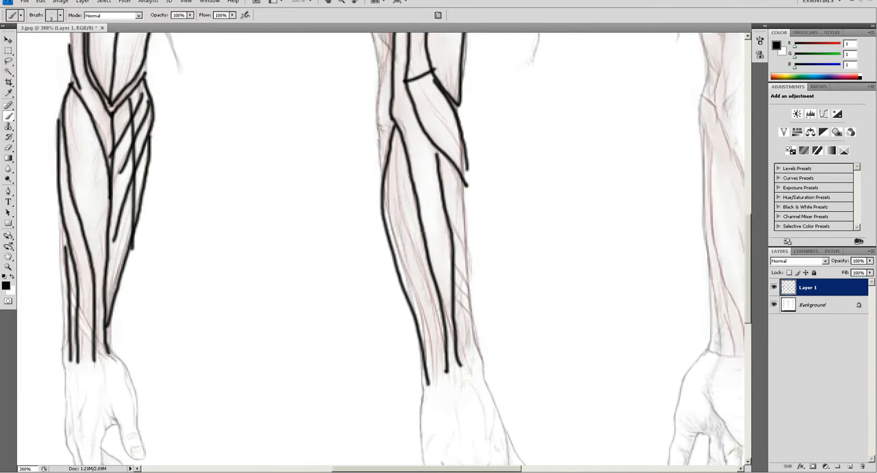
pyautogui.moveTo(395, 140); pyautogui.dragTo(438, 325)
pyautogui.moveTo(387, 163)
pyautogui.mouseDown()
pyautogui.moveTo(391, 227)
pyautogui.moveTo(428, 312)
pyautogui.mouseUp()
# - Outline the long muscle on the right side of the back-view forearm with two strokes from the elbow to the wrist
pyautogui.moveTo(414, 222); pyautogui.dragTo(303, 323)
pyautogui.moveTo(457, 300); pyautogui.dragTo(350, 251)
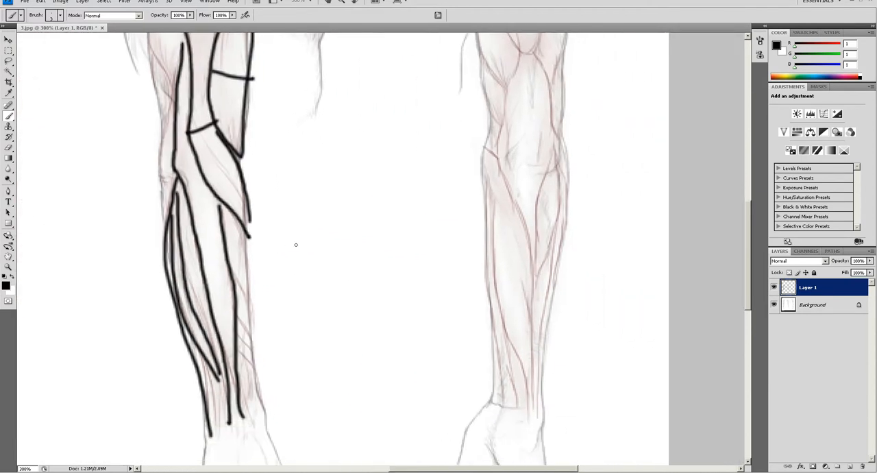
pyautogui.moveTo(563, 159)
pyautogui.mouseDown()
pyautogui.moveTo(545, 186)
pyautogui.moveTo(532, 253)
pyautogui.moveTo(530, 414)
pyautogui.mouseUp()
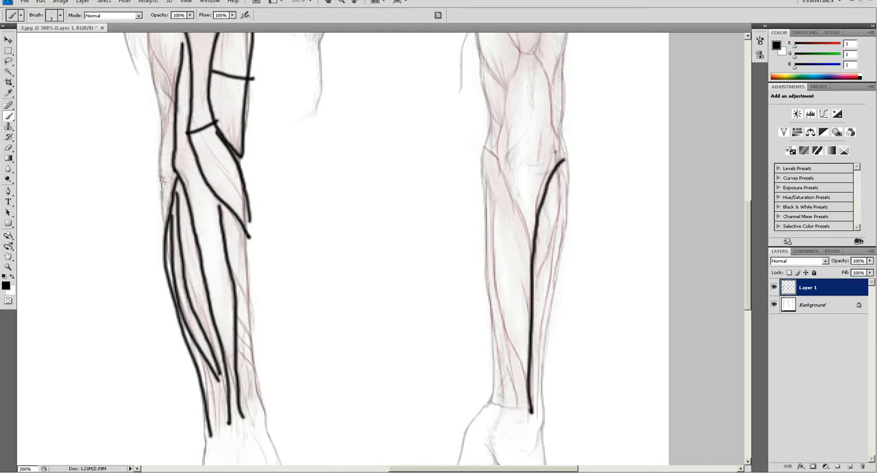
pyautogui.moveTo(563, 163)
pyautogui.mouseDown()
pyautogui.moveTo(556, 276)
pyautogui.moveTo(531, 411)
pyautogui.mouseUp()
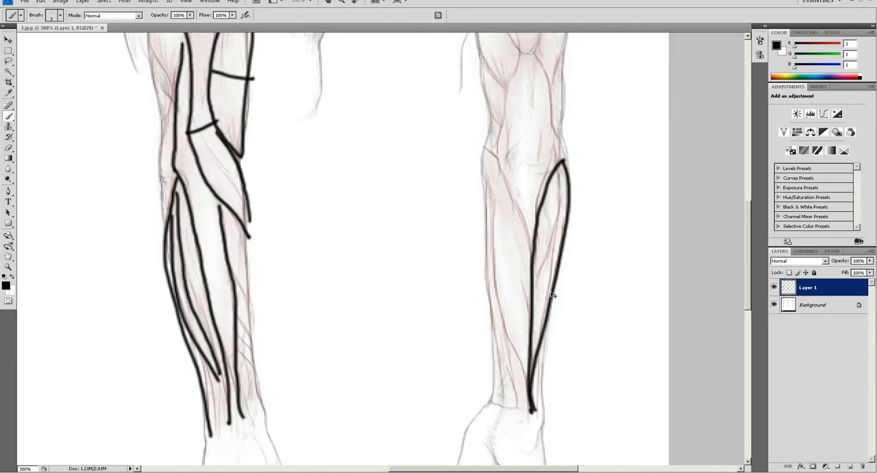
pyautogui.hotkey('ctrl', 'z')
pyautogui.moveTo(564, 160); pyautogui.dragTo(545, 422)
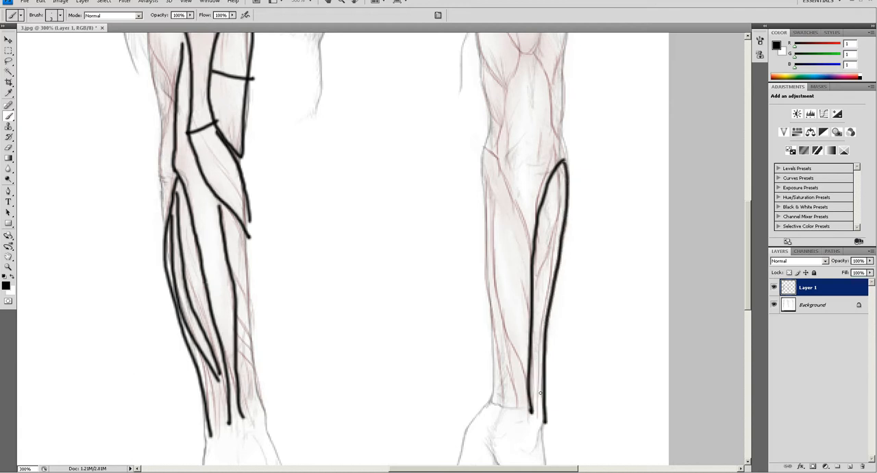
# - Outline the muscles on the left side of the back-view forearm, from the elbow to the wrist
pyautogui.moveTo(551, 145); pyautogui.dragTo(552, 208)
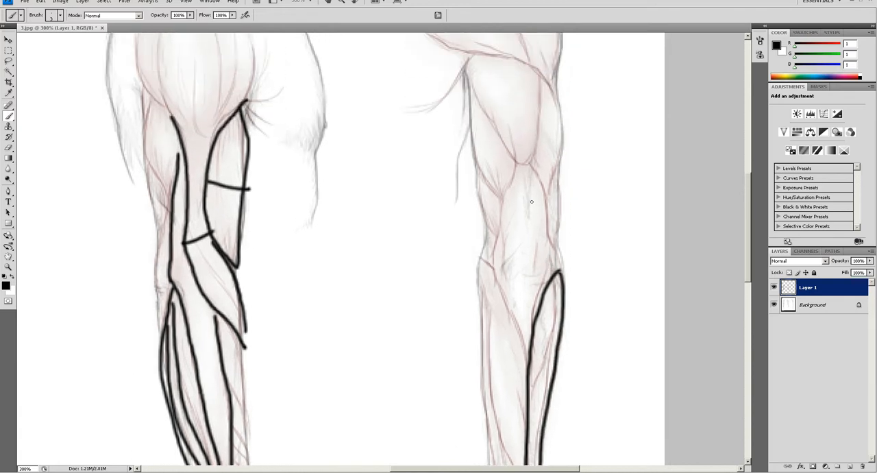
pyautogui.moveTo(505, 323); pyautogui.dragTo(513, 205)
pyautogui.moveTo(497, 150)
pyautogui.mouseDown()
pyautogui.moveTo(527, 241)
pyautogui.moveTo(482, 174)
pyautogui.moveTo(494, 404)
pyautogui.mouseUp()
pyautogui.moveTo(482, 156)
pyautogui.mouseDown()
pyautogui.moveTo(496, 193)
pyautogui.moveTo(495, 274)
pyautogui.moveTo(521, 410)
pyautogui.mouseUp()
pyautogui.moveTo(131, 191); pyautogui.dragTo(385, 202)
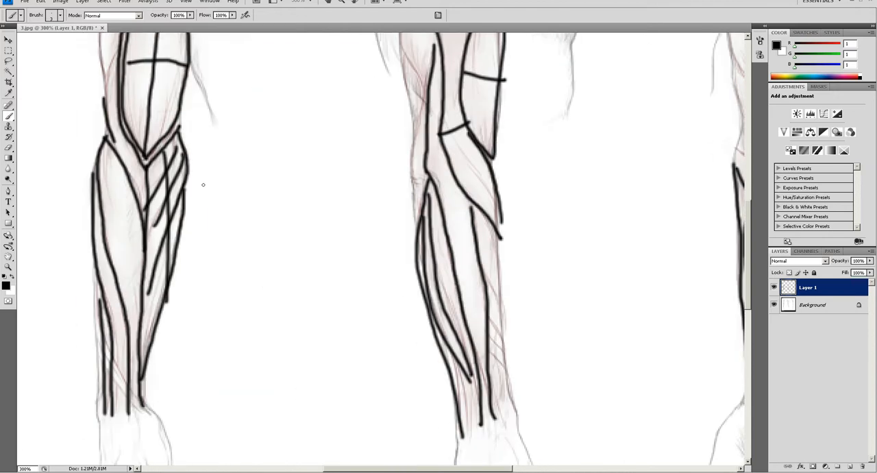
pyautogui.moveTo(710, 221); pyautogui.dragTo(520, 231)
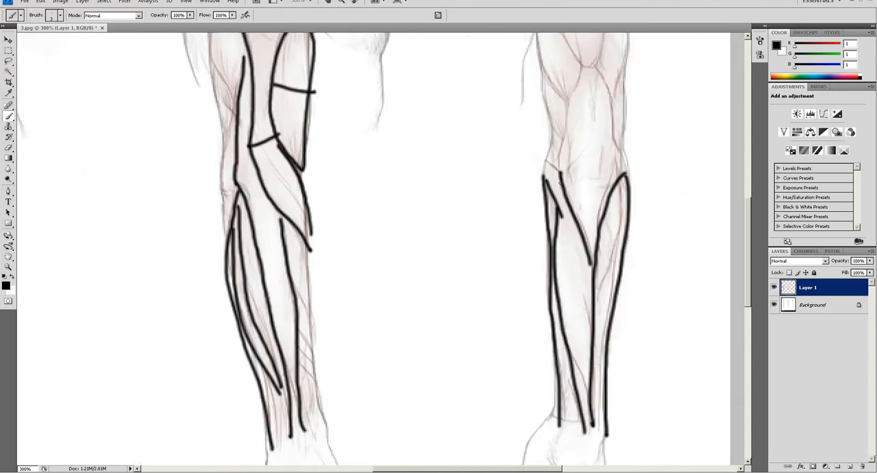
# - Outline the triceps on the back-view arm, with a lengthwise dividing line and an inverted V at its lower edge
pyautogui.moveTo(587, 171); pyautogui.dragTo(542, 330)
pyautogui.moveTo(492, 140)
pyautogui.mouseDown()
pyautogui.moveTo(504, 237)
pyautogui.moveTo(525, 278)
pyautogui.moveTo(548, 238)
pyautogui.mouseUp()
pyautogui.moveTo(545, 161)
pyautogui.mouseDown()
pyautogui.moveTo(548, 235)
pyautogui.moveTo(568, 271)
pyautogui.moveTo(583, 242)
pyautogui.moveTo(575, 140)
pyautogui.mouseUp()
pyautogui.moveTo(493, 144)
pyautogui.mouseDown()
pyautogui.moveTo(500, 117)
pyautogui.moveTo(586, 161)
pyautogui.mouseUp()
pyautogui.moveTo(527, 276); pyautogui.dragTo(513, 342)
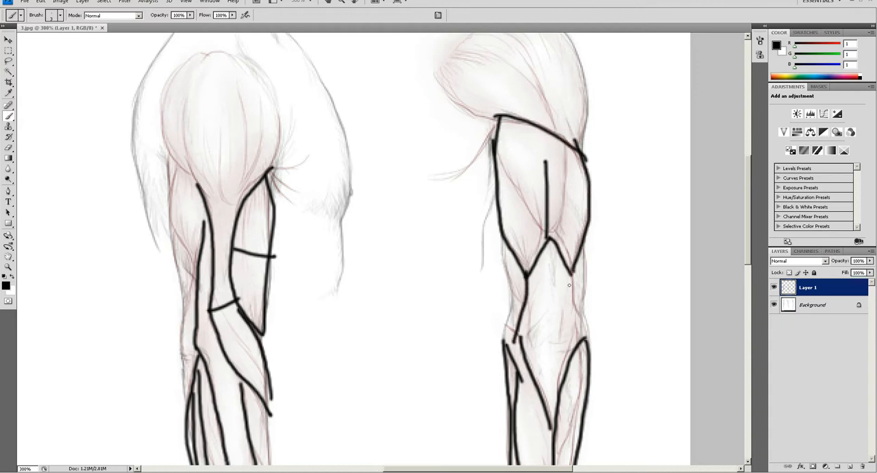
# - Trace the small muscles on both sides of the back-view elbow, linking the triceps to the forearm outlines
pyautogui.moveTo(570, 273); pyautogui.dragTo(577, 337)
pyautogui.moveTo(582, 255); pyautogui.dragTo(580, 335)
pyautogui.moveTo(505, 245)
pyautogui.mouseDown()
pyautogui.moveTo(520, 310)
pyautogui.moveTo(501, 355)
pyautogui.mouseUp()
pyautogui.moveTo(588, 317); pyautogui.dragTo(583, 348)
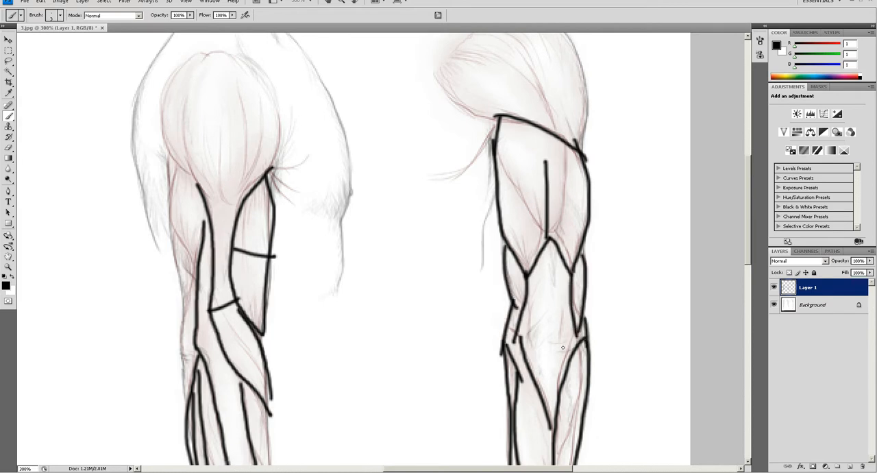
# - Mark the elbow area of the back-view arm with a few crossed horizontal and vertical strokes
pyautogui.moveTo(529, 340)
pyautogui.mouseDown()
pyautogui.moveTo(568, 336)
pyautogui.moveTo(569, 328)
pyautogui.mouseUp()
pyautogui.moveTo(530, 323)
pyautogui.mouseDown()
pyautogui.moveTo(565, 317)
pyautogui.moveTo(547, 348)
pyautogui.mouseUp()
pyautogui.moveTo(556, 304); pyautogui.dragTo(552, 352)
# - Outline the triceps on the side-view arm and continue its rear edge past the elbow to the forearm
pyautogui.moveTo(479, 302); pyautogui.dragTo(520, 296)
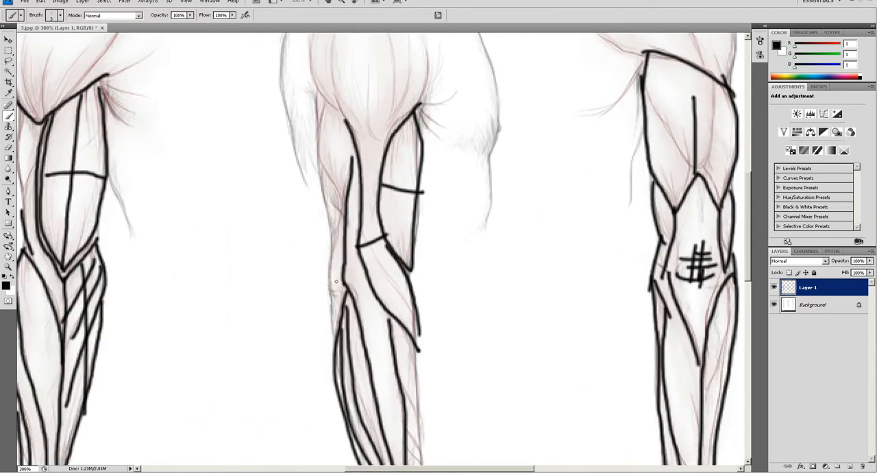
pyautogui.moveTo(322, 98)
pyautogui.mouseDown()
pyautogui.moveTo(317, 159)
pyautogui.moveTo(332, 251)
pyautogui.moveTo(351, 176)
pyautogui.moveTo(342, 118)
pyautogui.moveTo(323, 97)
pyautogui.mouseUp()
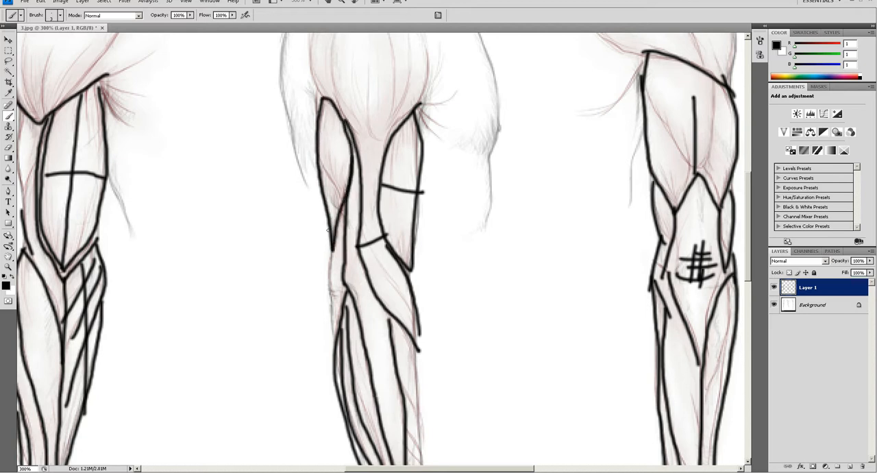
pyautogui.moveTo(332, 252); pyautogui.dragTo(332, 339)
# - Handwrite the label "biceps" beside the side-view arm with a leader line to the biceps
pyautogui.moveTo(394, 237); pyautogui.dragTo(329, 201)
pyautogui.moveTo(342, 207)
pyautogui.mouseDown()
pyautogui.moveTo(412, 259)
pyautogui.moveTo(452, 259)
pyautogui.moveTo(423, 283)
pyautogui.mouseUp()
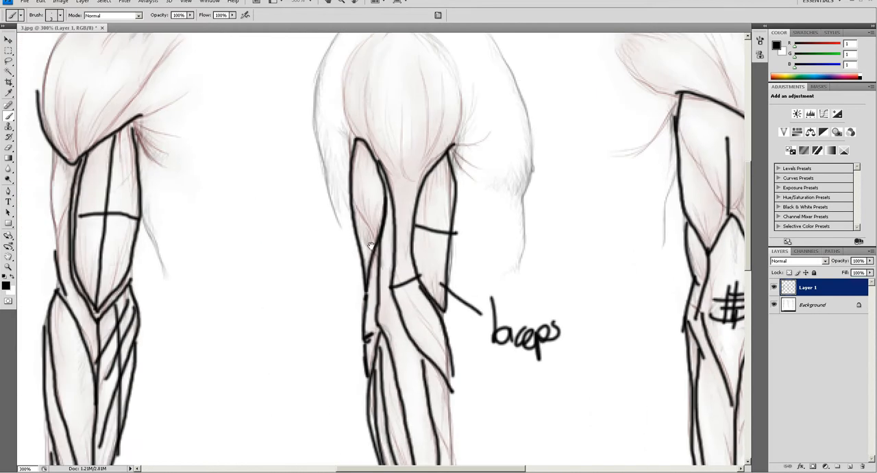
# - Handwrite the label "triceps" beside the side-view arm with a leader line to the triceps
pyautogui.moveTo(367, 222); pyautogui.dragTo(270, 233)
pyautogui.moveTo(230, 201)
pyautogui.mouseDown()
pyautogui.moveTo(233, 248)
pyautogui.moveTo(233, 229)
pyautogui.mouseUp()
pyautogui.moveTo(238, 234)
pyautogui.mouseDown()
pyautogui.moveTo(242, 248)
pyautogui.moveTo(263, 223)
pyautogui.moveTo(280, 221)
pyautogui.moveTo(286, 252)
pyautogui.moveTo(302, 218)
pyautogui.mouseUp()
pyautogui.moveTo(313, 317); pyautogui.dragTo(267, 236)
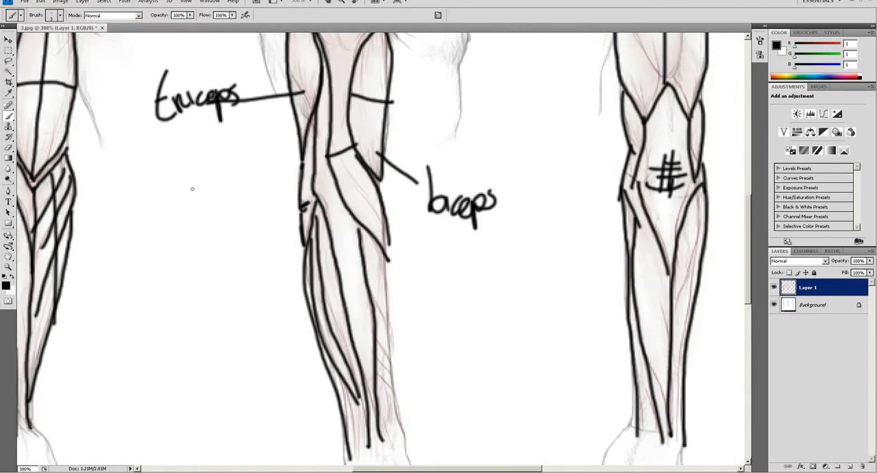
# - Mark the triceps and the biceps on the side-view arm with small dots
pyautogui.moveTo(345, 291); pyautogui.dragTo(360, 462)
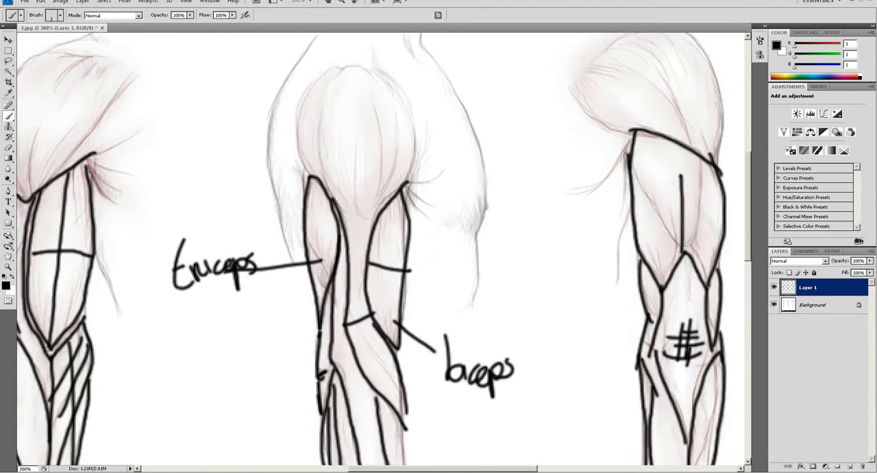
pyautogui.moveTo(350, 409); pyautogui.dragTo(345, 344)
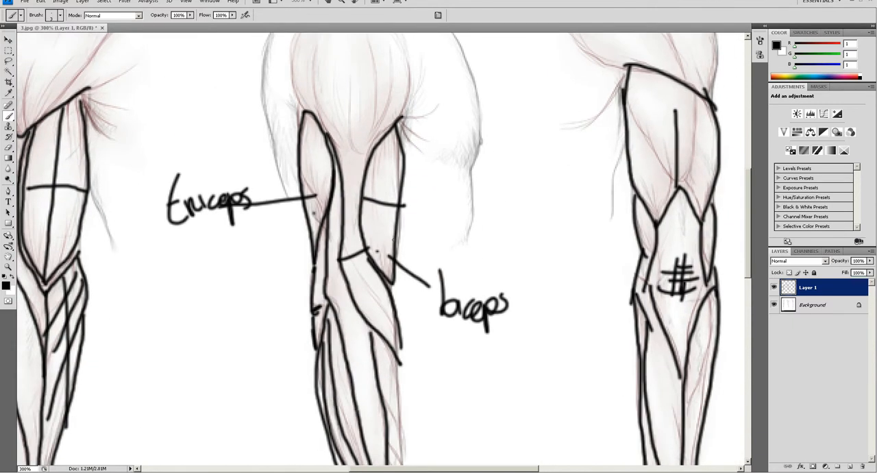
pyautogui.moveTo(377, 192); pyautogui.dragTo(179, 139)
pyautogui.moveTo(360, 216); pyautogui.dragTo(369, 101)
pyautogui.moveTo(307, 186); pyautogui.dragTo(384, 146)
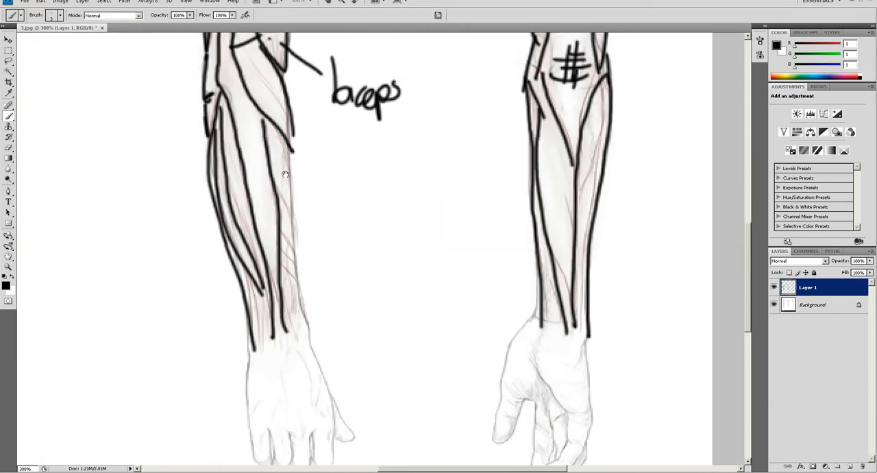
# - Draw a line across the wrist on the side-view arm and another on the front-view arm
pyautogui.moveTo(317, 169); pyautogui.dragTo(413, 94)
pyautogui.moveTo(344, 270); pyautogui.dragTo(416, 246)
pyautogui.moveTo(277, 243); pyautogui.dragTo(479, 238)
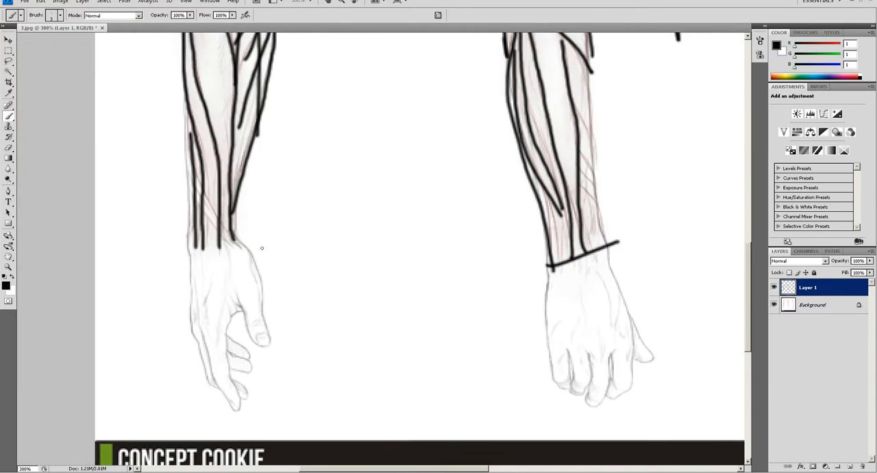
pyautogui.moveTo(187, 247); pyautogui.dragTo(279, 234)
pyautogui.moveTo(472, 237); pyautogui.dragTo(420, 237)
pyautogui.moveTo(542, 218); pyautogui.dragTo(596, 226)
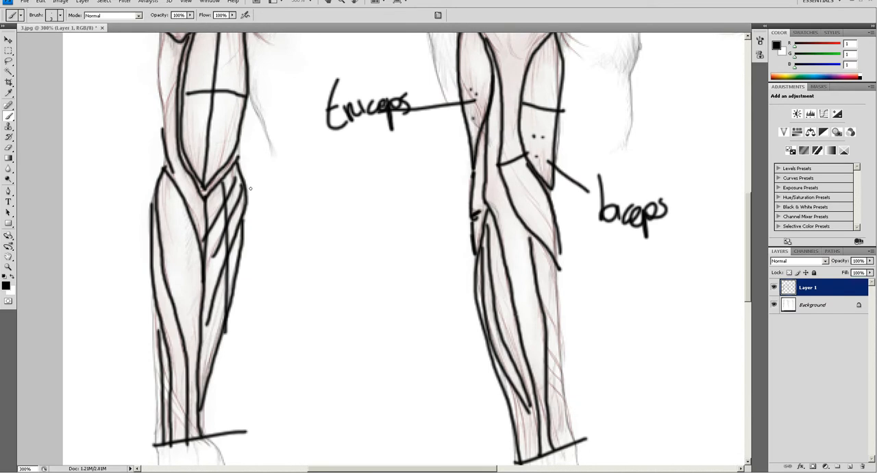
# - Hatch the same forearm muscle with crossing pen strokes on the front, side and back arm views
pyautogui.moveTo(484, 268); pyautogui.dragTo(499, 250)
pyautogui.moveTo(481, 287); pyautogui.dragTo(498, 259)
pyautogui.moveTo(226, 191)
pyautogui.mouseDown()
pyautogui.moveTo(237, 227)
pyautogui.moveTo(233, 201)
pyautogui.mouseUp()
pyautogui.moveTo(412, 180)
pyautogui.mouseDown()
pyautogui.moveTo(329, 263)
pyautogui.moveTo(321, 304)
pyautogui.moveTo(351, 315)
pyautogui.mouseUp()
pyautogui.moveTo(107, 274)
pyautogui.mouseDown()
pyautogui.moveTo(95, 165)
pyautogui.moveTo(103, 233)
pyautogui.mouseUp()
pyautogui.moveTo(101, 201); pyautogui.dragTo(62, 196)
pyautogui.moveTo(139, 213); pyautogui.dragTo(253, 226)
pyautogui.moveTo(144, 178)
pyautogui.mouseDown()
pyautogui.moveTo(134, 194)
pyautogui.moveTo(152, 203)
pyautogui.moveTo(174, 194)
pyautogui.moveTo(181, 209)
pyautogui.moveTo(186, 192)
pyautogui.moveTo(184, 204)
pyautogui.mouseUp()
pyautogui.moveTo(291, 200); pyautogui.dragTo(122, 133)
pyautogui.moveTo(609, 175); pyautogui.dragTo(580, 72)
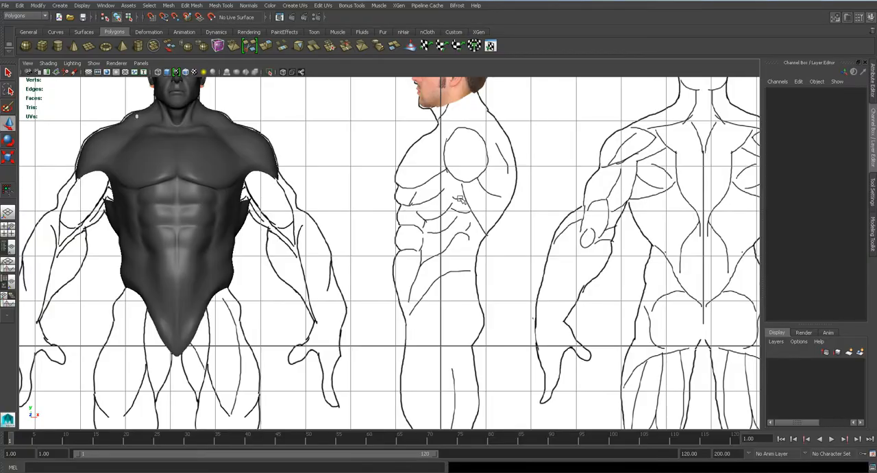
# - Switch to Maya and draw a polygon plane over the biceps of the front-view arm reference
pyautogui.press('space')
pyautogui.keyDown('alt'); pyautogui.moveTo(636, 247); pyautogui.dragTo(210, 238, button='middle'); pyautogui.keyUp('alt')
pyautogui.keyDown('alt'); pyautogui.moveTo(681, 249); pyautogui.dragTo(407, 239, button='middle'); pyautogui.keyUp('alt')
pyautogui.scroll(6, 409, 236)
pyautogui.keyDown('alt'); pyautogui.moveTo(407, 199); pyautogui.dragTo(385, 251, button='middle'); pyautogui.keyUp('alt')
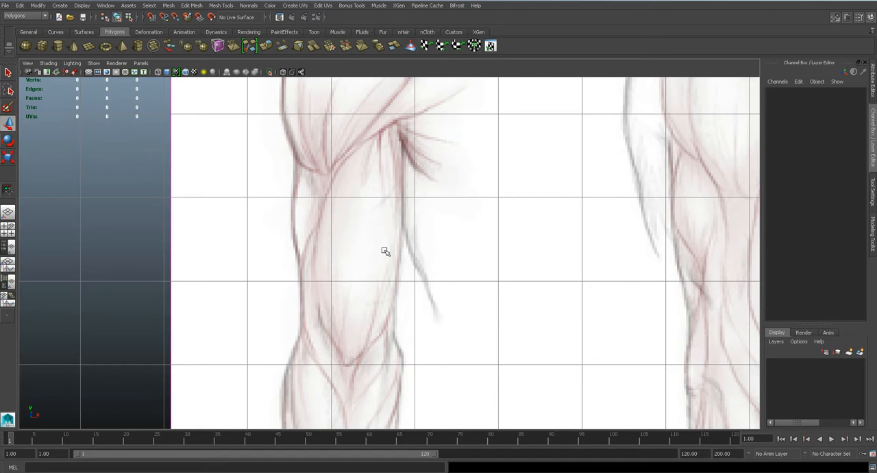
pyautogui.scroll(2, 385, 252)
pyautogui.scroll(-4, 353, 236)
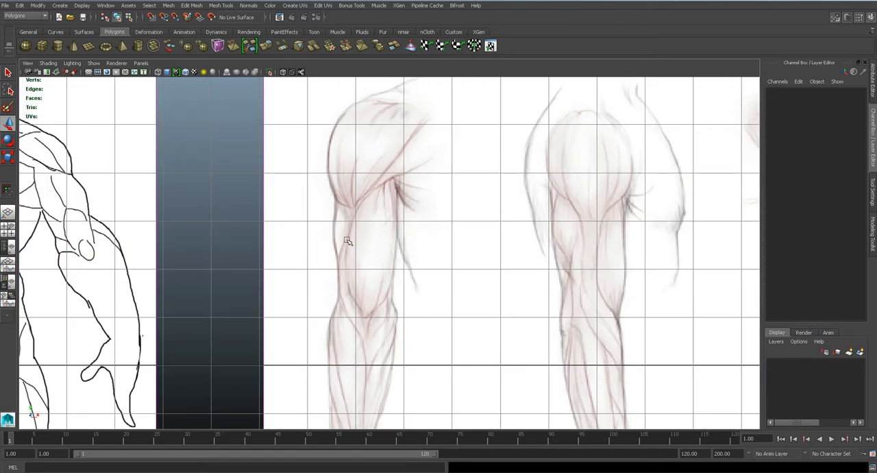
pyautogui.scroll(3, 357, 243)
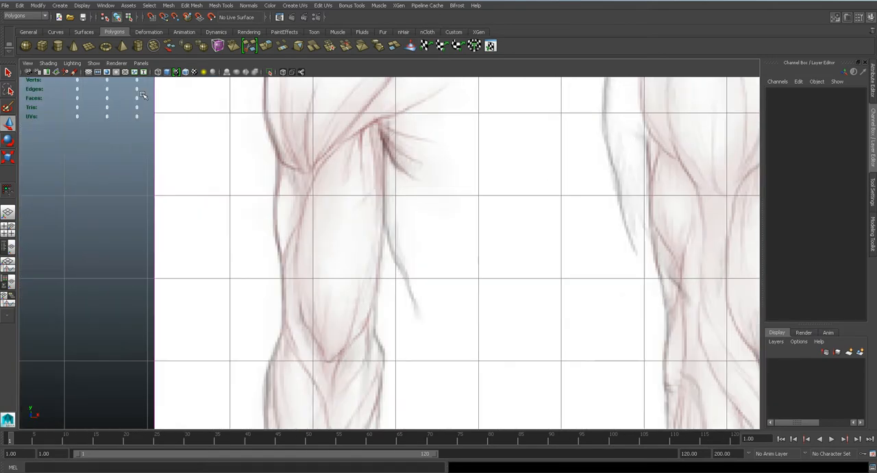
pyautogui.click(89, 45)
pyautogui.moveTo(304, 167)
pyautogui.mouseDown()
pyautogui.moveTo(384, 337)
pyautogui.moveTo(382, 302)
pyautogui.mouseUp()
# - Move the new plane forward to a Translate Z of about 5.4 and hide the torso model
pyautogui.press('space')
pyautogui.keyDown('alt'); pyautogui.moveTo(447, 282); pyautogui.dragTo(481, 291); pyautogui.keyUp('alt')
pyautogui.scroll(-5, 484, 294)
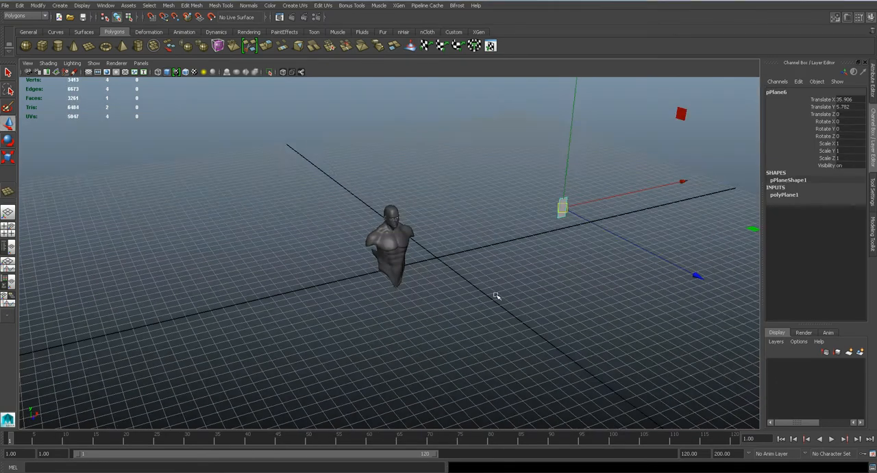
pyautogui.moveTo(611, 238); pyautogui.dragTo(629, 246)
pyautogui.keyDown('alt'); pyautogui.moveTo(464, 255); pyautogui.dragTo(426, 247); pyautogui.keyUp('alt')
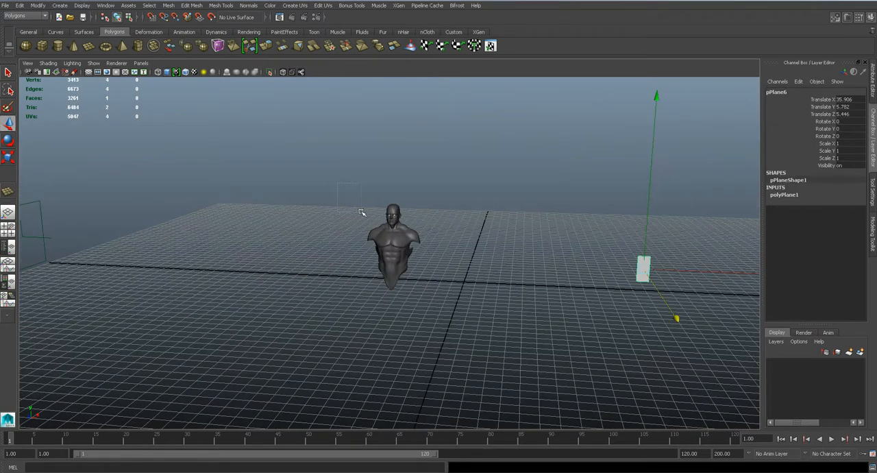
pyautogui.moveTo(337, 183); pyautogui.dragTo(488, 372)
pyautogui.press('Delete')
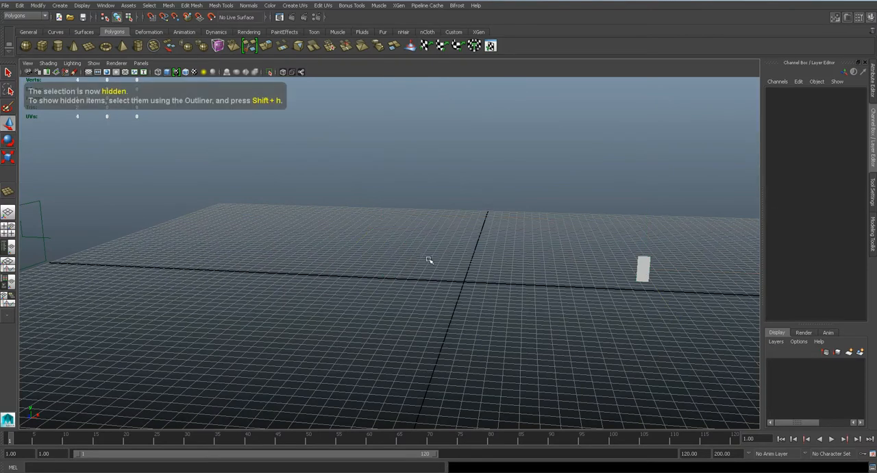
# - Move the plane forward in the side view until it lines up with the biceps
pyautogui.click(647, 277)
pyautogui.press('space')
pyautogui.moveTo(379, 221); pyautogui.dragTo(361, 216)
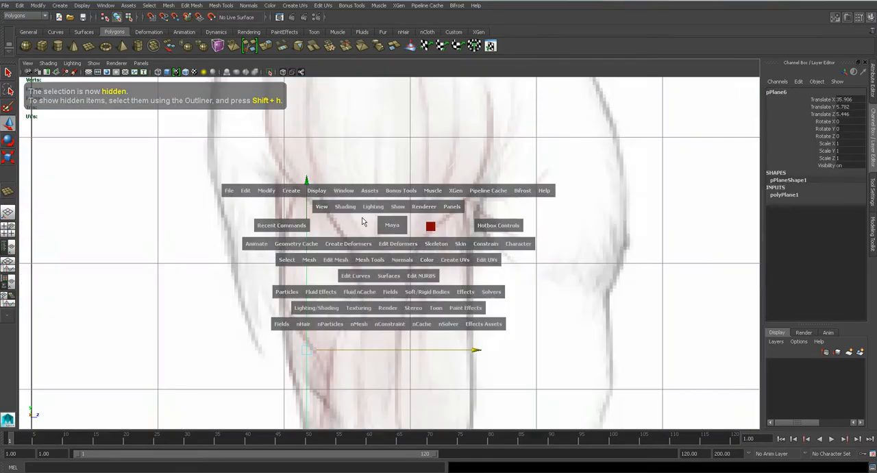
pyautogui.keyDown('alt'); pyautogui.moveTo(482, 268); pyautogui.dragTo(420, 223, button='middle'); pyautogui.keyUp('alt')
pyautogui.moveTo(309, 305); pyautogui.dragTo(407, 304)
# - Move the plane's four corner vertices in the front view to fit the biceps outline
pyautogui.press('space')
pyautogui.moveTo(350, 320); pyautogui.dragTo(357, 300)
pyautogui.press('space')
pyautogui.moveTo(445, 270); pyautogui.dragTo(444, 291)
pyautogui.moveTo(349, 194); pyautogui.dragTo(329, 194, button='right')
pyautogui.click(304, 171)
pyautogui.moveTo(305, 171); pyautogui.dragTo(306, 179)
pyautogui.click(382, 167)
pyautogui.moveTo(382, 168); pyautogui.dragTo(382, 123)
pyautogui.click(384, 335)
pyautogui.moveTo(383, 335); pyautogui.dragTo(367, 326)
pyautogui.click(303, 336)
pyautogui.moveTo(304, 336); pyautogui.dragTo(300, 320)
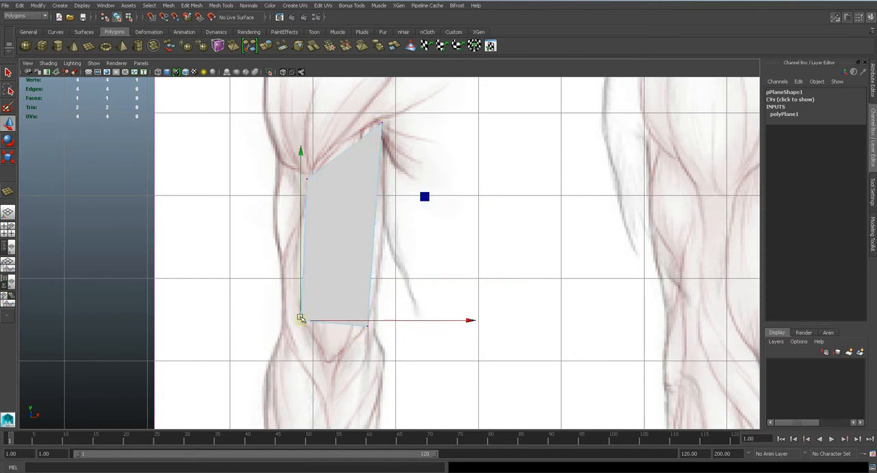
# - Make the plane's lambert1 material about half transparent so the arm reference shows through
pyautogui.moveTo(350, 199); pyautogui.dragTo(344, 368, button='right')
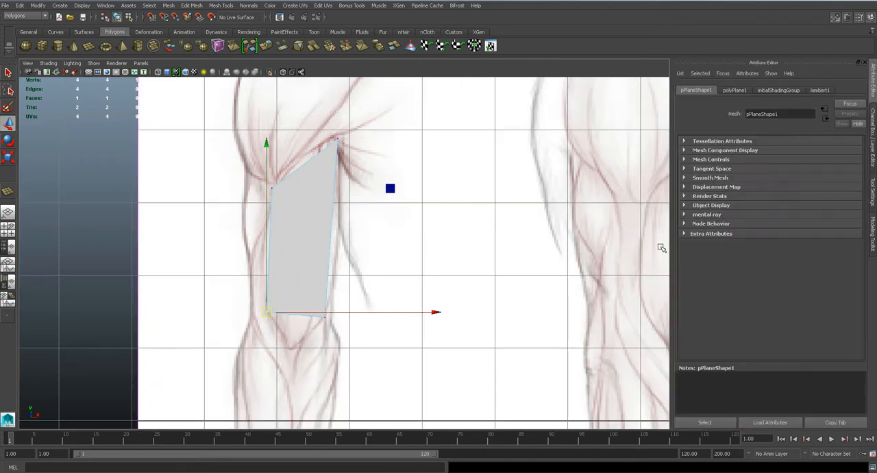
pyautogui.click(826, 90)
pyautogui.moveTo(784, 204); pyautogui.dragTo(808, 205)
pyautogui.keyDown('alt'); pyautogui.moveTo(390, 234); pyautogui.dragTo(431, 240, button='middle'); pyautogui.keyUp('alt')
pyautogui.scroll(3, 431, 240)
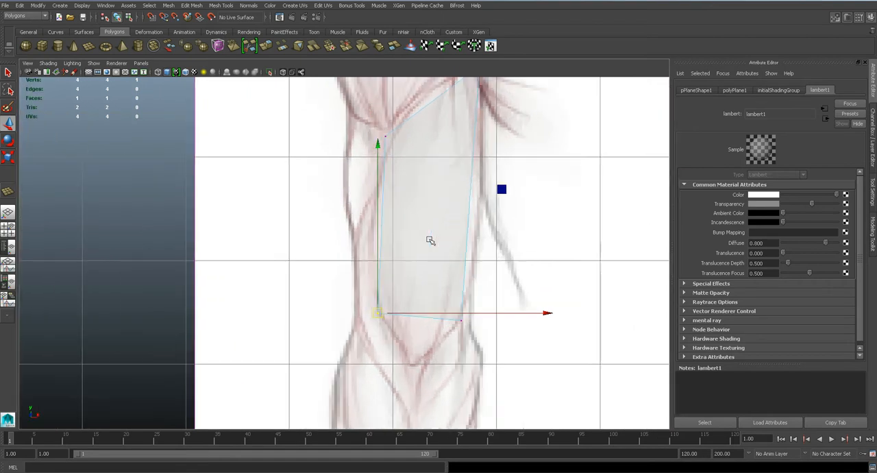
# - Insert a lengthwise edge loop down the middle of the biceps plane
pyautogui.press('q')
pyautogui.moveTo(472, 236); pyautogui.dragTo(474, 204, button='right')
pyautogui.click(470, 212)
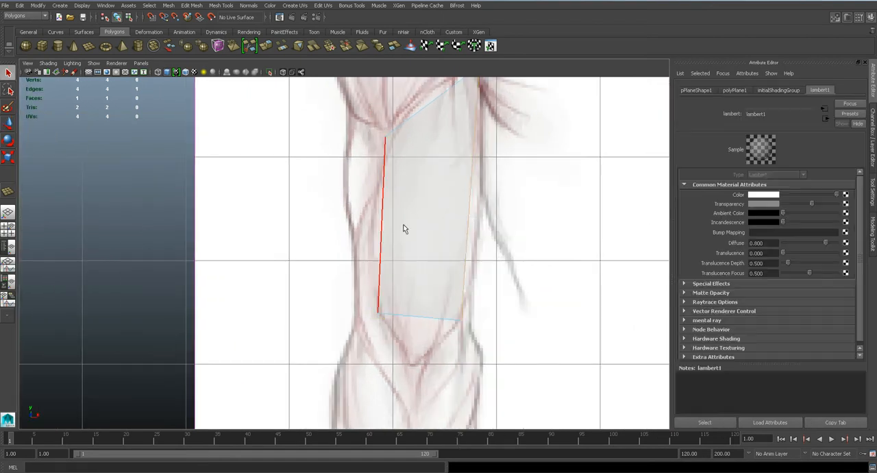
pyautogui.press('space')
pyautogui.click(381, 226)
pyautogui.moveTo(356, 228); pyautogui.dragTo(355, 218)
pyautogui.press('w')
pyautogui.moveTo(341, 261); pyautogui.dragTo(354, 283)
pyautogui.press('space')
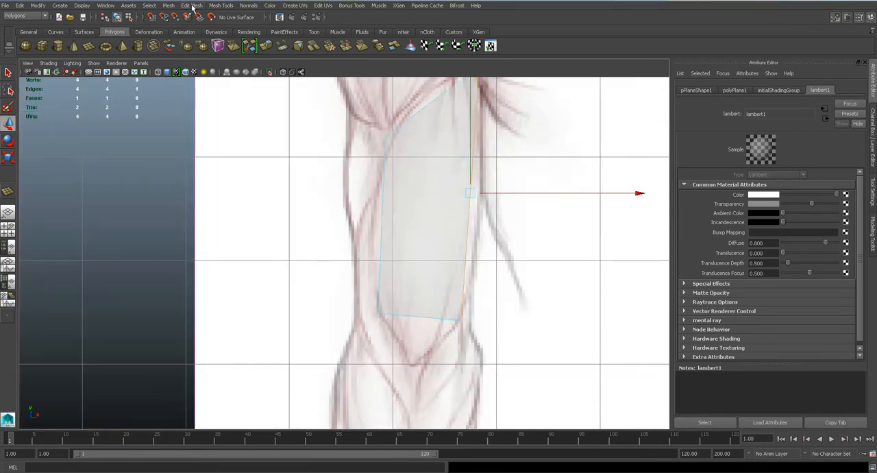
pyautogui.click(193, 6)
pyautogui.click(255, 109)
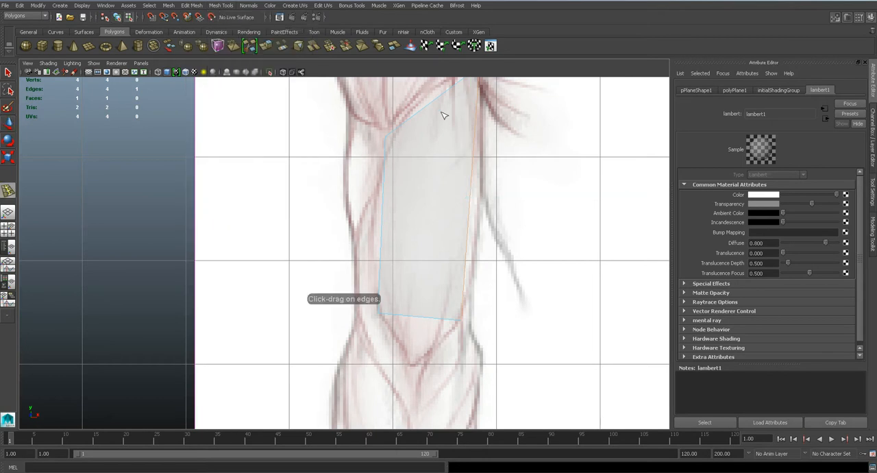
pyautogui.click(438, 99)
# - Move the middle loop's end vertices to the biceps' lower tip and upper edge in the front view
pyautogui.press('q')
pyautogui.moveTo(427, 216); pyautogui.dragTo(404, 223, button='right')
pyautogui.press('w')
pyautogui.moveTo(405, 287); pyautogui.dragTo(435, 344)
pyautogui.moveTo(423, 316); pyautogui.dragTo(413, 370)
pyautogui.keyDown('alt'); pyautogui.moveTo(436, 202); pyautogui.dragTo(439, 269, button='middle'); pyautogui.keyUp('alt')
pyautogui.scroll(-2, 439, 269)
pyautogui.moveTo(409, 168)
pyautogui.mouseDown()
pyautogui.moveTo(423, 198)
pyautogui.moveTo(414, 178)
pyautogui.mouseUp()
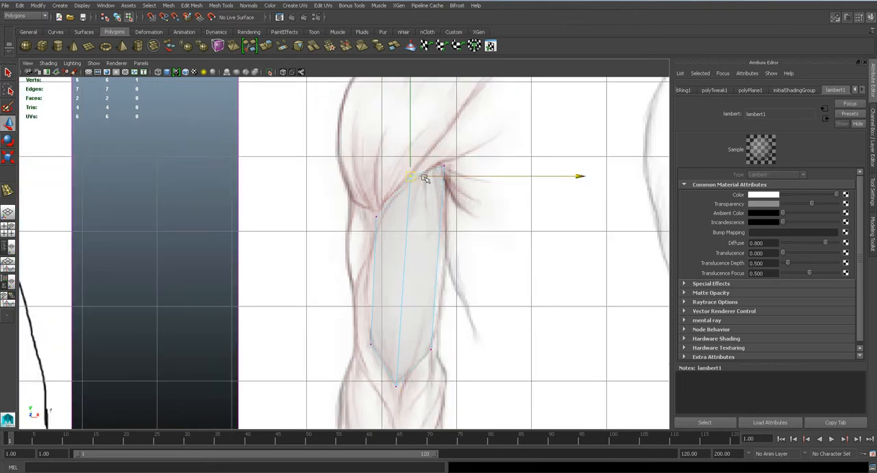
pyautogui.scroll(2, 424, 234)
# - Pull the biceps' central lengthwise edge forward in the side view to the front of the arm
pyautogui.moveTo(351, 218); pyautogui.dragTo(395, 241)
pyautogui.moveTo(409, 269); pyautogui.dragTo(410, 246, button='right')
pyautogui.click(412, 258)
pyautogui.press('space')
pyautogui.moveTo(409, 255); pyautogui.dragTo(456, 250)
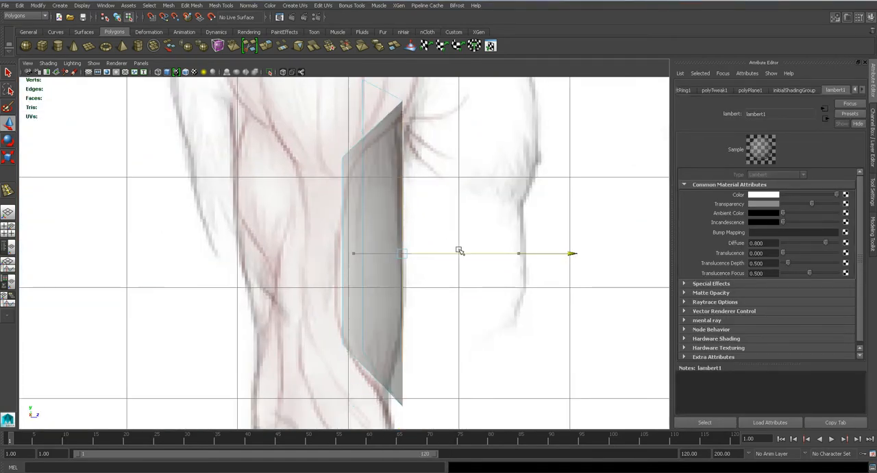
# - Insert a crosswise edge loop around the middle of the biceps mesh
pyautogui.press('q')
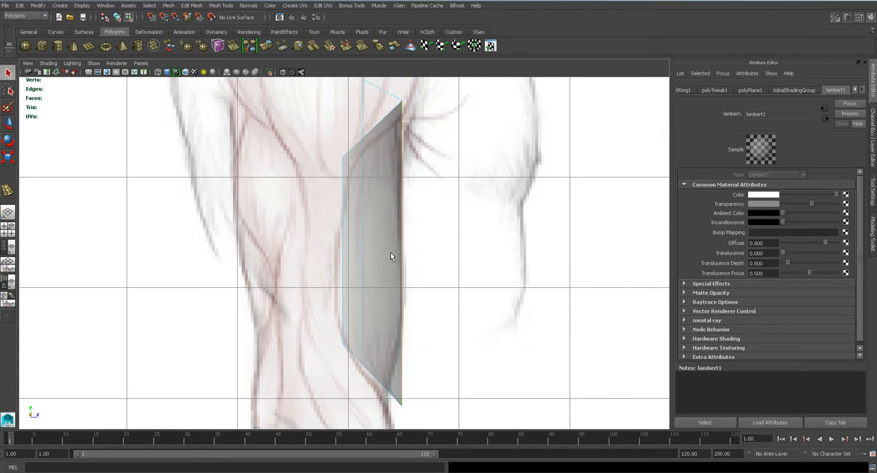
pyautogui.press('space')
pyautogui.click(216, 5)
pyautogui.click(243, 109)
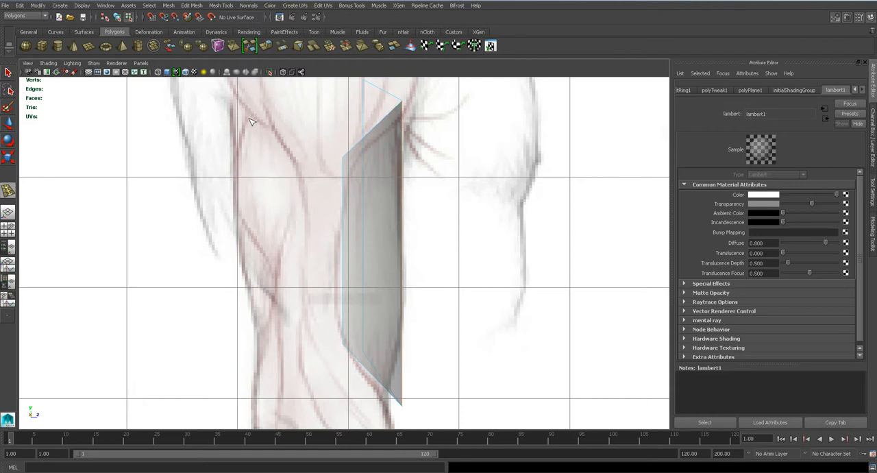
pyautogui.click(403, 263)
# - Move the biceps mesh vertices in the side view to follow the muscle's curved profile
pyautogui.press('q')
pyautogui.moveTo(396, 263); pyautogui.dragTo(351, 254, button='right')
pyautogui.click(345, 159)
pyautogui.press('w')
pyautogui.moveTo(342, 158); pyautogui.dragTo(350, 168)
pyautogui.moveTo(335, 325); pyautogui.dragTo(351, 351)
pyautogui.moveTo(343, 343); pyautogui.dragTo(343, 340)
pyautogui.moveTo(335, 238); pyautogui.dragTo(351, 266)
pyautogui.moveTo(343, 257); pyautogui.dragTo(337, 259)
pyautogui.keyDown('alt'); pyautogui.moveTo(370, 349); pyautogui.dragTo(358, 256, button='middle'); pyautogui.keyUp('alt')
pyautogui.moveTo(384, 298); pyautogui.dragTo(416, 330)
pyautogui.moveTo(391, 312); pyautogui.dragTo(375, 309)
pyautogui.click(354, 258)
pyautogui.click(356, 259)
pyautogui.moveTo(346, 250)
pyautogui.mouseDown()
pyautogui.moveTo(359, 268)
pyautogui.moveTo(342, 256)
pyautogui.mouseUp()
pyautogui.keyDown('alt'); pyautogui.moveTo(366, 220); pyautogui.dragTo(381, 343, button='middle'); pyautogui.keyUp('alt')
pyautogui.moveTo(364, 240); pyautogui.dragTo(346, 276)
pyautogui.moveTo(362, 102); pyautogui.dragTo(375, 129)
# - Refine the biceps mesh's side, bottom and top vertices in the front view to match the drawn outline
pyautogui.press('space')
pyautogui.moveTo(382, 227); pyautogui.dragTo(382, 251)
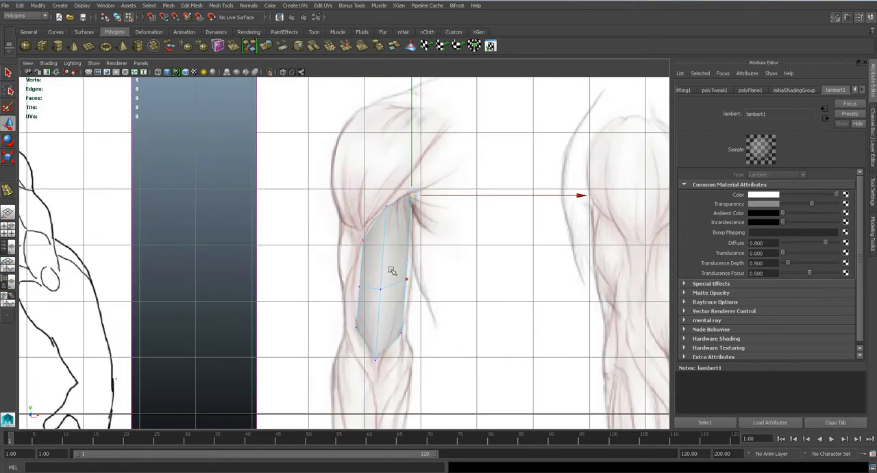
pyautogui.scroll(4, 416, 304)
pyautogui.moveTo(444, 293); pyautogui.dragTo(473, 302)
pyautogui.moveTo(368, 291)
pyautogui.mouseDown()
pyautogui.moveTo(395, 328)
pyautogui.moveTo(364, 306)
pyautogui.mouseUp()
pyautogui.keyDown('alt'); pyautogui.moveTo(416, 410); pyautogui.dragTo(395, 293, button='middle'); pyautogui.keyUp('alt')
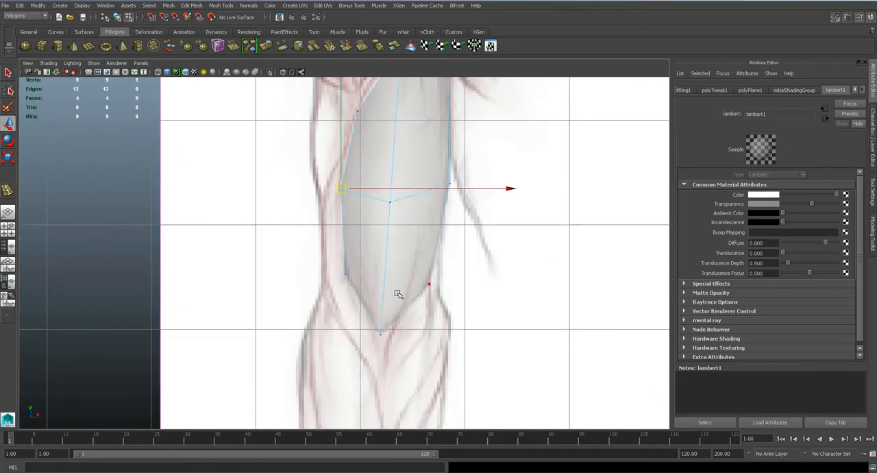
pyautogui.scroll(3, 396, 293)
pyautogui.click(410, 184)
pyautogui.moveTo(411, 182); pyautogui.dragTo(420, 181)
pyautogui.scroll(-2, 425, 236)
pyautogui.keyDown('alt'); pyautogui.moveTo(413, 154); pyautogui.dragTo(399, 253, button='middle'); pyautogui.keyUp('alt')
pyautogui.moveTo(365, 146); pyautogui.dragTo(403, 156)
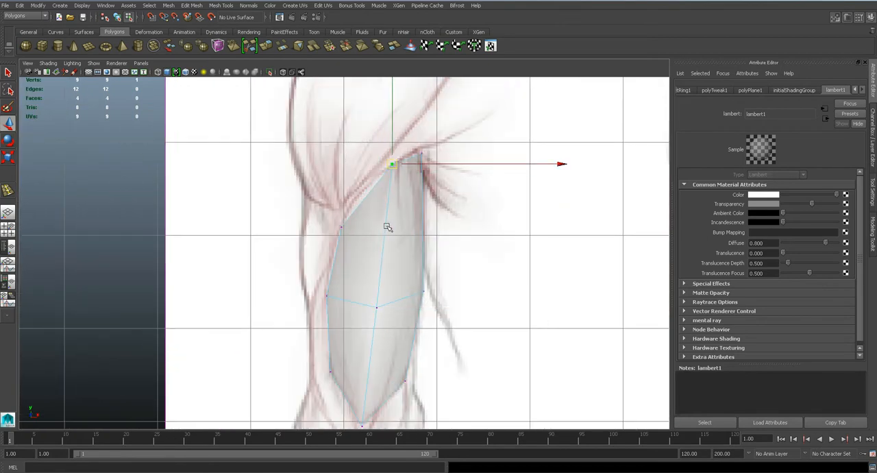
pyautogui.keyDown('alt'); pyautogui.moveTo(391, 286); pyautogui.dragTo(397, 228, button='middle'); pyautogui.keyUp('alt')
# - Examine the biceps mesh in perspective and compare it with the traced muscle outlines in Photoshop
pyautogui.press('space')
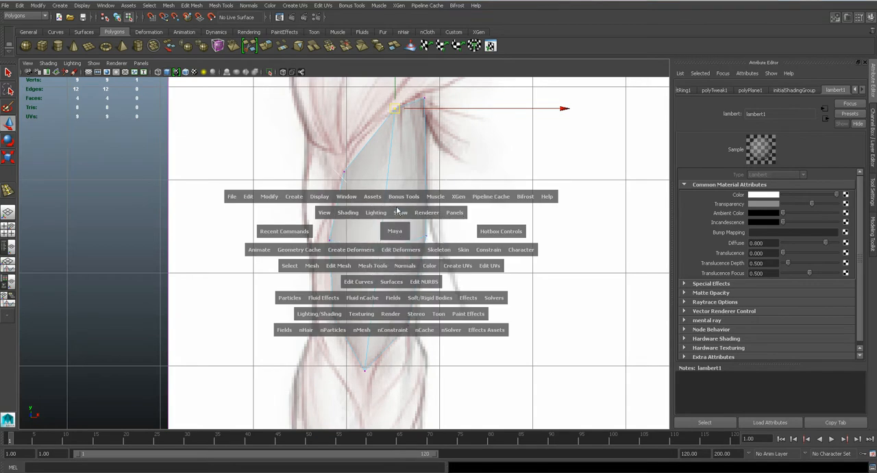
pyautogui.moveTo(398, 210); pyautogui.dragTo(397, 208)
pyautogui.press('f')
pyautogui.keyDown('alt'); pyautogui.moveTo(437, 301); pyautogui.dragTo(447, 280); pyautogui.keyUp('alt')
pyautogui.scroll(-10, 447, 290)
pyautogui.keyDown('alt'); pyautogui.moveTo(442, 312); pyautogui.dragTo(369, 302); pyautogui.keyUp('alt')
pyautogui.press('space')
pyautogui.scroll(-5, 396, 281)
pyautogui.hotkey('alt', 'a')
pyautogui.scroll(5, 396, 285)
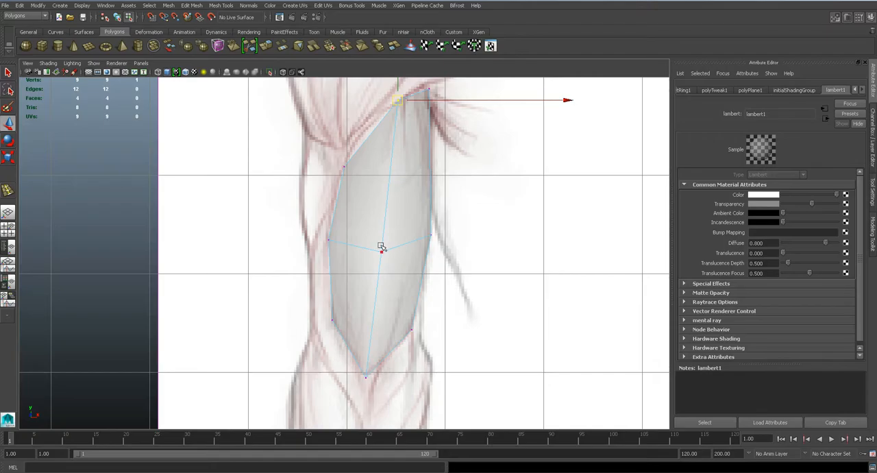
# - Back in Maya, extrude the two bottom edges of the biceps mesh and pull them down towards the forearm
pyautogui.moveTo(362, 205); pyautogui.dragTo(338, 209, button='right')
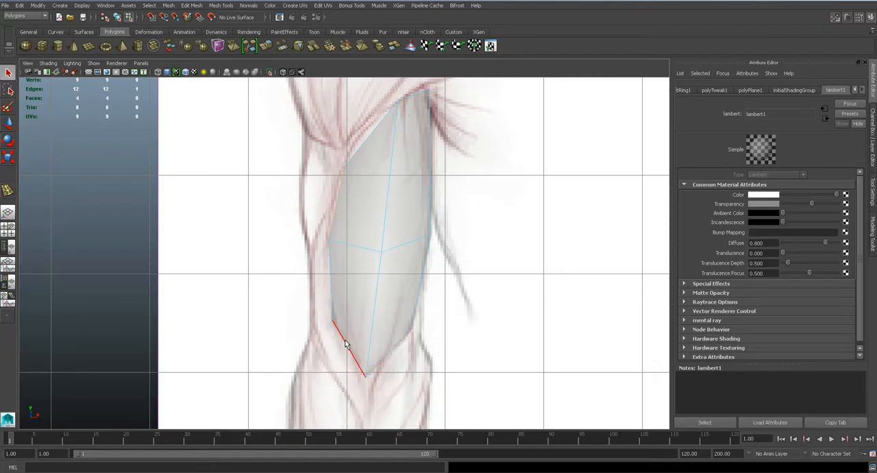
pyautogui.click(365, 367)
pyautogui.scroll(3, 417, 290)
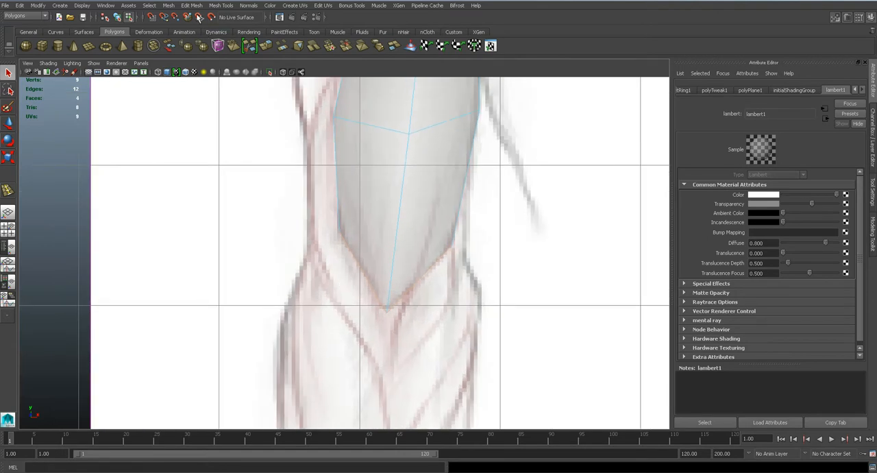
pyautogui.click(191, 6)
pyautogui.click(224, 144)
pyautogui.moveTo(393, 273); pyautogui.dragTo(391, 329)
# - Move the two outer vertices of the extruded strip outward to the elbow outline in the front view
pyautogui.moveTo(357, 269); pyautogui.dragTo(323, 267, button='right')
pyautogui.click(335, 287)
pyautogui.moveTo(336, 288); pyautogui.dragTo(313, 254)
pyautogui.moveTo(450, 310); pyautogui.dragTo(452, 311)
pyautogui.moveTo(449, 301); pyautogui.dragTo(470, 275)
# - Move the extruded strip's bottom tip vertex forward in the side view to the arm's front contour
pyautogui.press('space')
pyautogui.moveTo(409, 337); pyautogui.dragTo(381, 320)
pyautogui.keyDown('alt'); pyautogui.moveTo(431, 331); pyautogui.dragTo(445, 217, button='middle'); pyautogui.keyUp('alt')
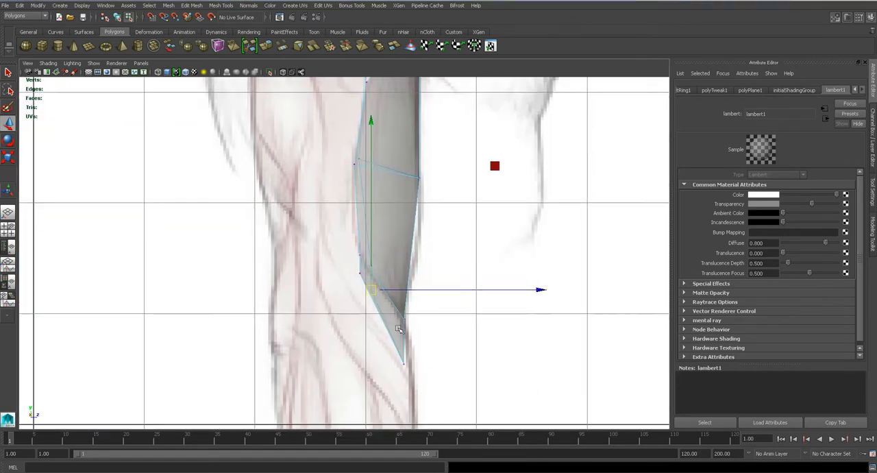
pyautogui.keyDown('alt'); pyautogui.moveTo(412, 366); pyautogui.dragTo(427, 322, button='middle'); pyautogui.keyUp('alt')
pyautogui.scroll(3, 425, 327)
pyautogui.moveTo(425, 333); pyautogui.dragTo(472, 340)
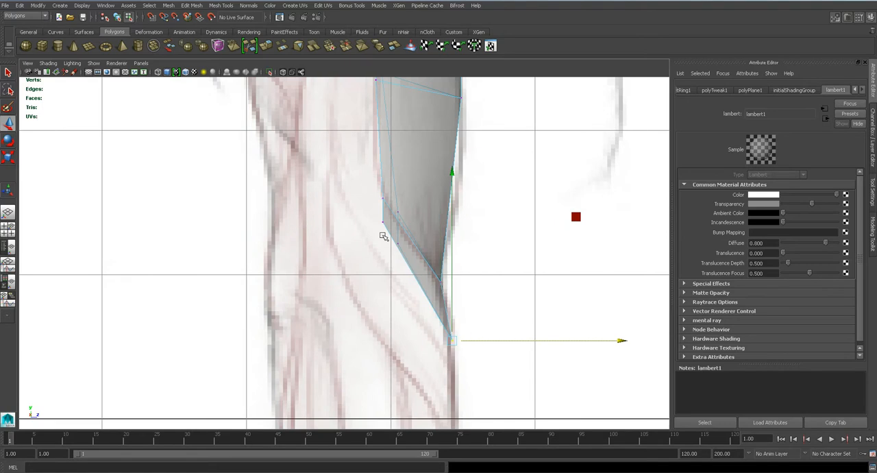
# - Move the strip's outer vertices backward in the side view to follow the elbow line, and save the scene
pyautogui.click(381, 222)
pyautogui.click(414, 225)
pyautogui.hotkey('ctrl', 'z')
pyautogui.moveTo(428, 221); pyautogui.dragTo(400, 217)
pyautogui.click(398, 242)
pyautogui.click(407, 239)
pyautogui.hotkey('ctrl', 'z')
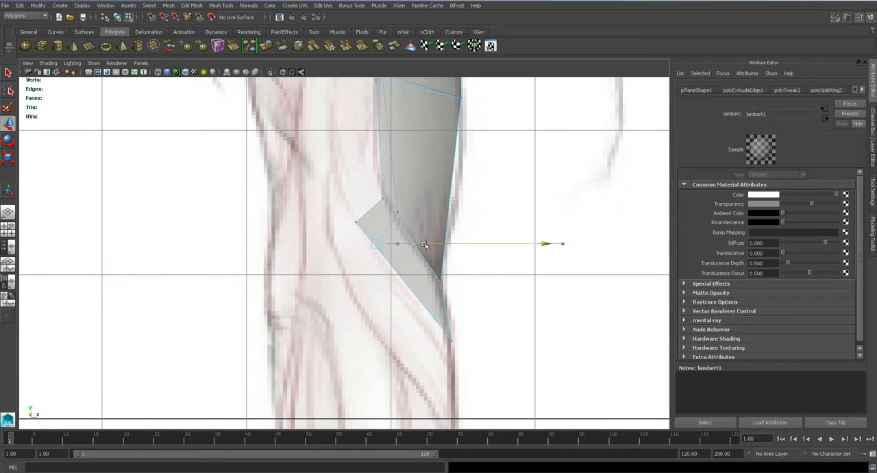
pyautogui.hotkey('ctrl', 's')
# - Extrude the two outer side edges of the biceps mesh in the front view and pull them towards the triceps
pyautogui.press('space')
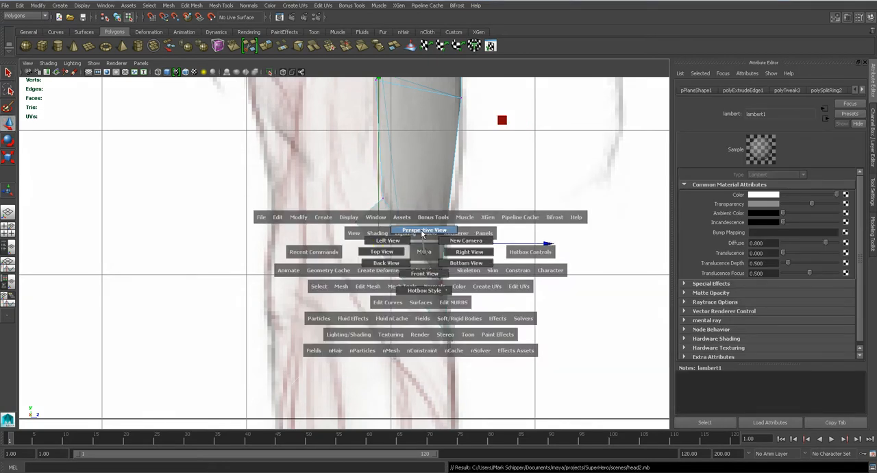
pyautogui.moveTo(400, 250); pyautogui.dragTo(423, 272)
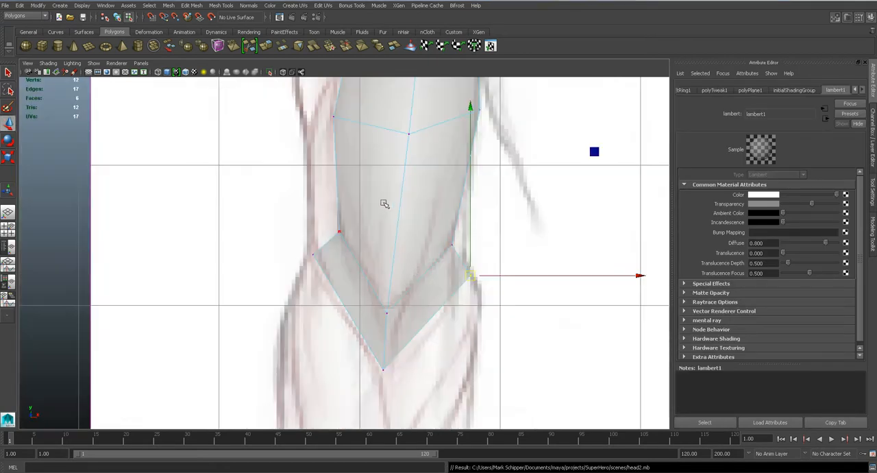
pyautogui.moveTo(390, 228); pyautogui.dragTo(388, 204, button='right')
pyautogui.click(369, 225)
pyautogui.keyDown('shift'); pyautogui.click(378, 163); pyautogui.keyUp('shift')
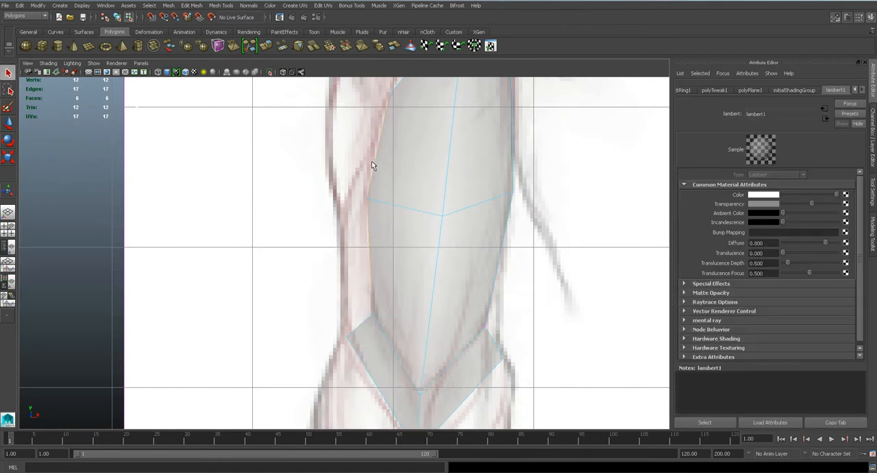
pyautogui.click(187, 9)
pyautogui.click(228, 149)
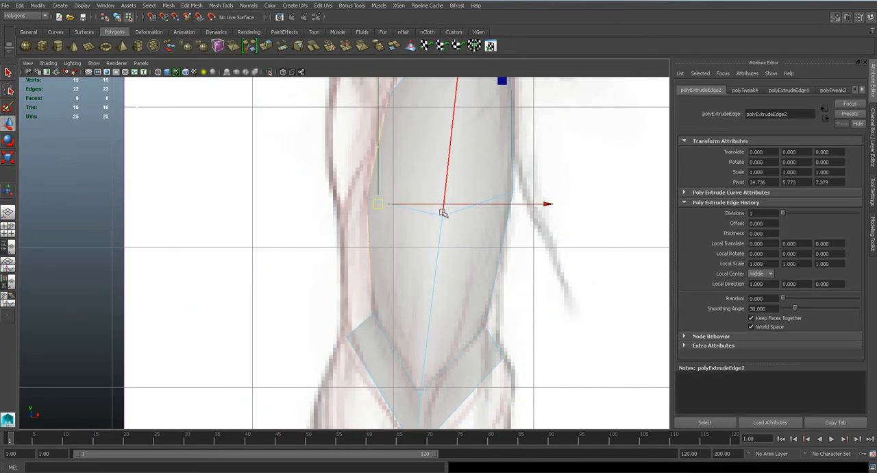
pyautogui.moveTo(442, 205); pyautogui.dragTo(429, 200)
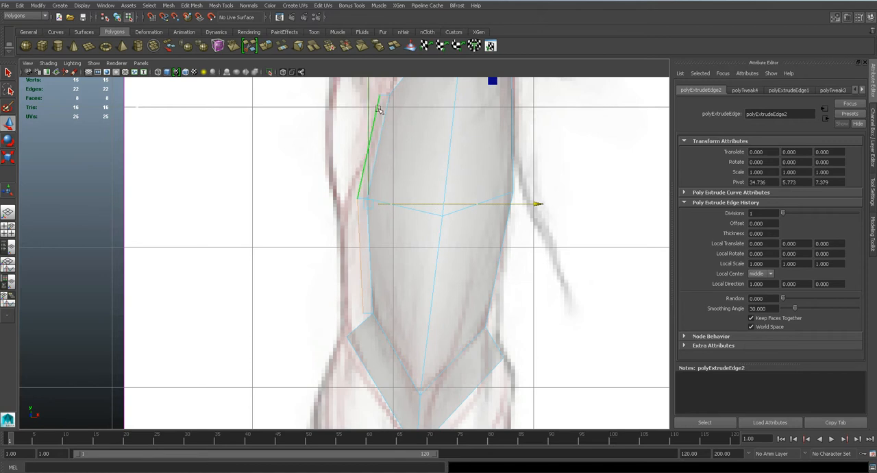
# - Move the extruded side strip's middle outer vertex outward in the front view to follow the arm outline
pyautogui.press('q')
pyautogui.moveTo(352, 203); pyautogui.dragTo(347, 204, button='right')
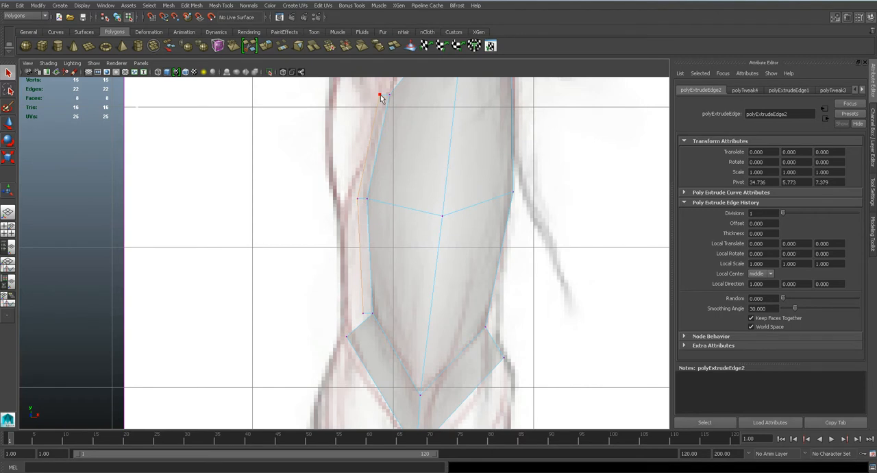
pyautogui.press('w')
pyautogui.click(367, 198)
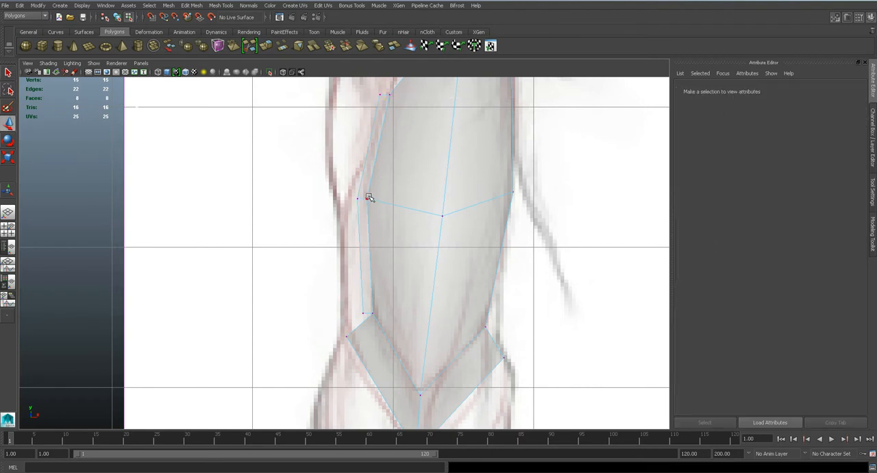
pyautogui.moveTo(361, 205); pyautogui.dragTo(362, 204)
pyautogui.keyDown('alt'); pyautogui.moveTo(377, 303); pyautogui.dragTo(371, 238, button='middle'); pyautogui.keyUp('alt')
# - Target-weld the side strip's bottom outer vertex to the adjacent corner of the elbow strip, and check the mesh in perspective
pyautogui.click(874, 233)
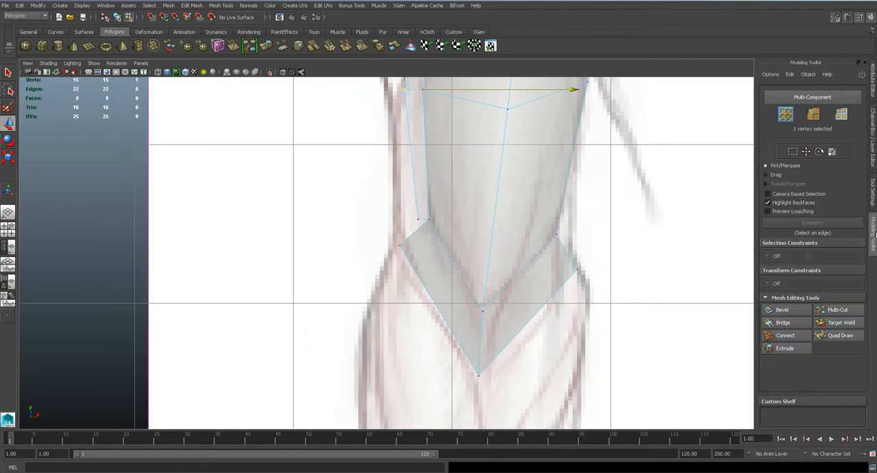
pyautogui.click(841, 322)
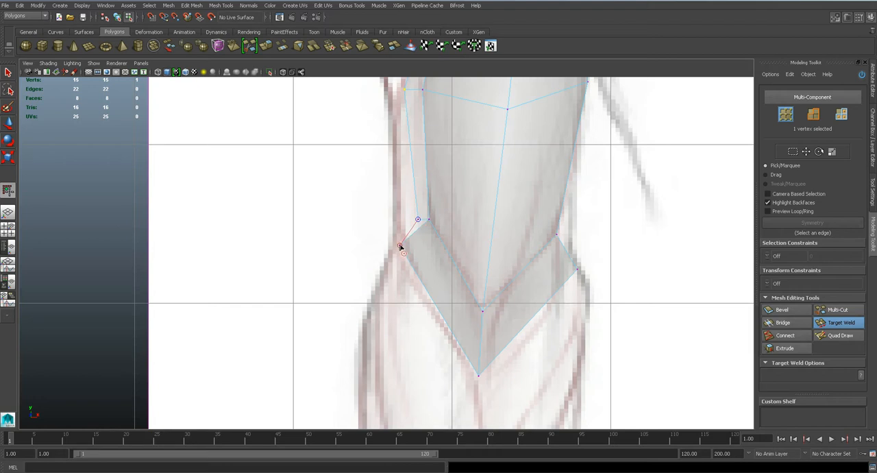
pyautogui.moveTo(401, 248); pyautogui.dragTo(400, 247)
pyautogui.keyDown('alt'); pyautogui.moveTo(516, 229); pyautogui.dragTo(484, 302, button='middle'); pyautogui.keyUp('alt')
pyautogui.press('q')
pyautogui.press('space')
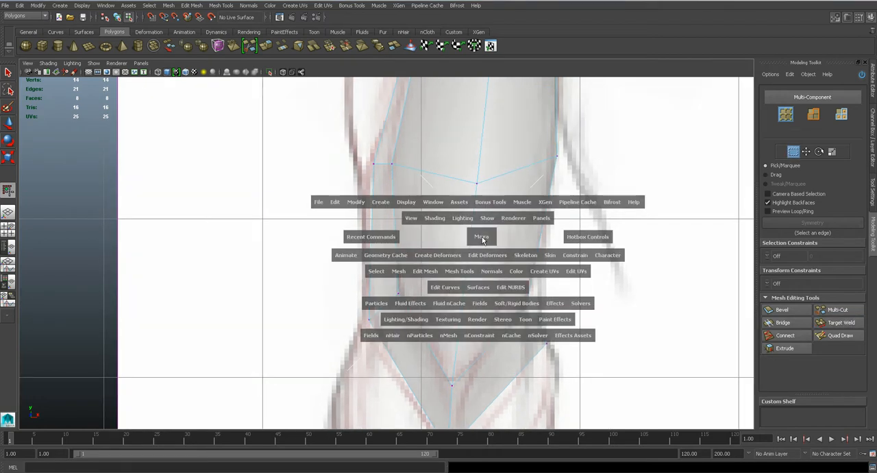
pyautogui.moveTo(482, 236); pyautogui.dragTo(483, 230)
pyautogui.keyDown('alt'); pyautogui.moveTo(423, 272); pyautogui.dragTo(361, 300); pyautogui.keyUp('alt')
pyautogui.scroll(5, 382, 305)
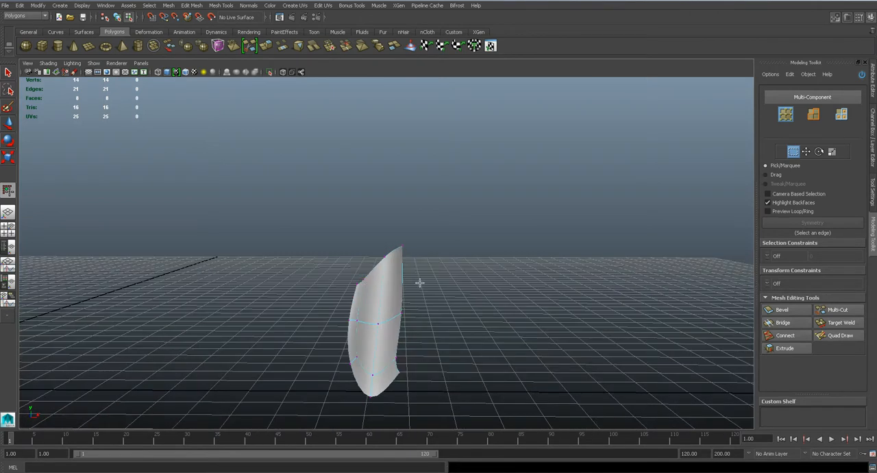
# - Extrude the two side edges on the opposite side of the biceps in the front view and pull them outward
pyautogui.press('space')
pyautogui.moveTo(421, 303); pyautogui.dragTo(423, 310)
pyautogui.moveTo(509, 178); pyautogui.dragTo(508, 155, button='right')
pyautogui.press('1')
pyautogui.keyDown('alt'); pyautogui.moveTo(548, 179); pyautogui.dragTo(526, 234, button='middle'); pyautogui.keyUp('alt')
pyautogui.click(536, 199)
pyautogui.keyDown('shift'); pyautogui.click(518, 284); pyautogui.keyUp('shift')
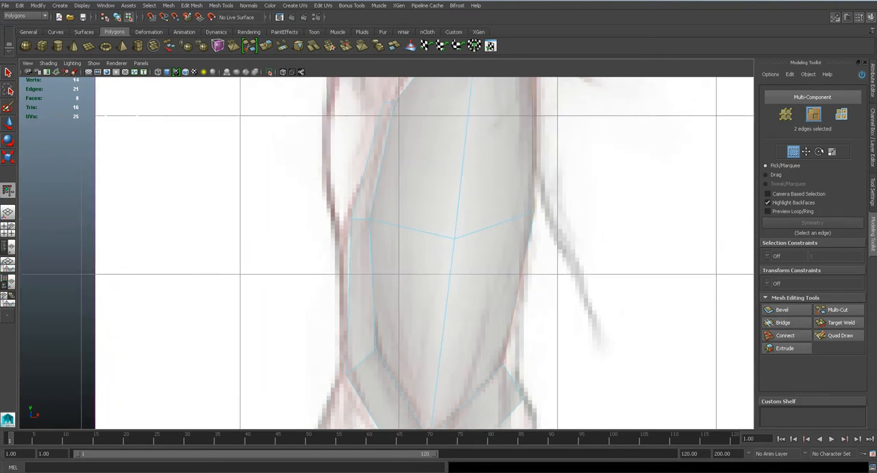
pyautogui.click(191, 5)
pyautogui.click(229, 155)
pyautogui.press('w')
pyautogui.moveTo(575, 170); pyautogui.dragTo(587, 170)
pyautogui.keyDown('alt'); pyautogui.moveTo(524, 293); pyautogui.dragTo(505, 178, button='middle'); pyautogui.keyUp('alt')
# - Target-weld the new strip's bottom outer vertex to the elbow strip's corner vertex on that side
pyautogui.press('q')
pyautogui.moveTo(496, 241); pyautogui.dragTo(455, 237, button='right')
pyautogui.click(837, 322)
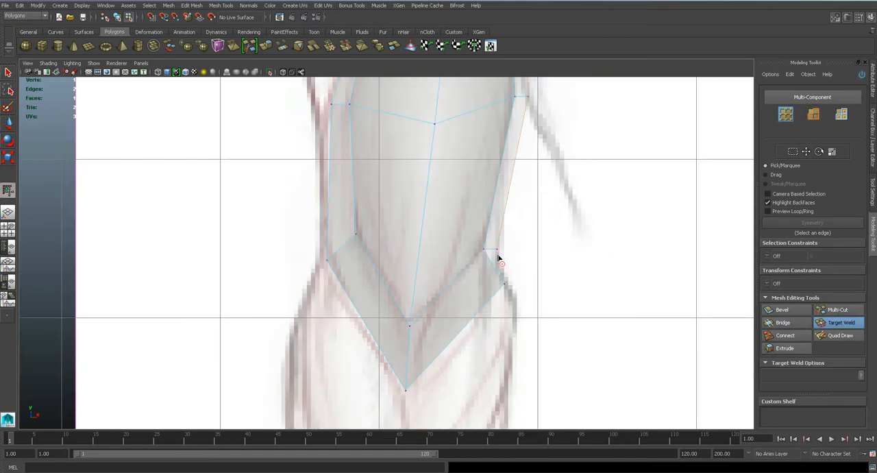
pyautogui.moveTo(507, 286); pyautogui.dragTo(505, 285)
# - Move the new strip's middle outer vertex inward in the front view to the arm outline
pyautogui.keyDown('alt'); pyautogui.moveTo(521, 220); pyautogui.dragTo(512, 316, button='middle'); pyautogui.keyUp('alt')
pyautogui.press('w')
pyautogui.click(520, 193)
pyautogui.moveTo(540, 194); pyautogui.dragTo(535, 191)
# - Move the same middle outer vertex backward in the side view to widen the strip
pyautogui.press('space')
pyautogui.moveTo(489, 223); pyautogui.dragTo(522, 223)
pyautogui.scroll(4, 412, 256)
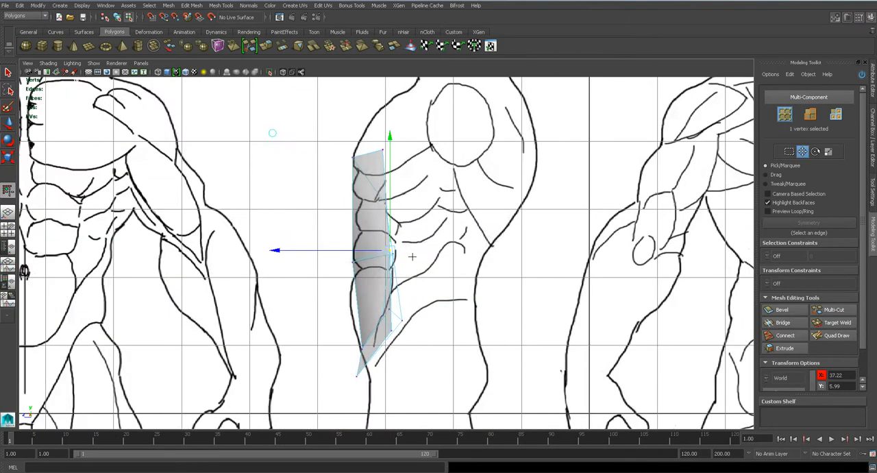
pyautogui.scroll(2, 384, 250)
pyautogui.moveTo(361, 249); pyautogui.dragTo(366, 251)
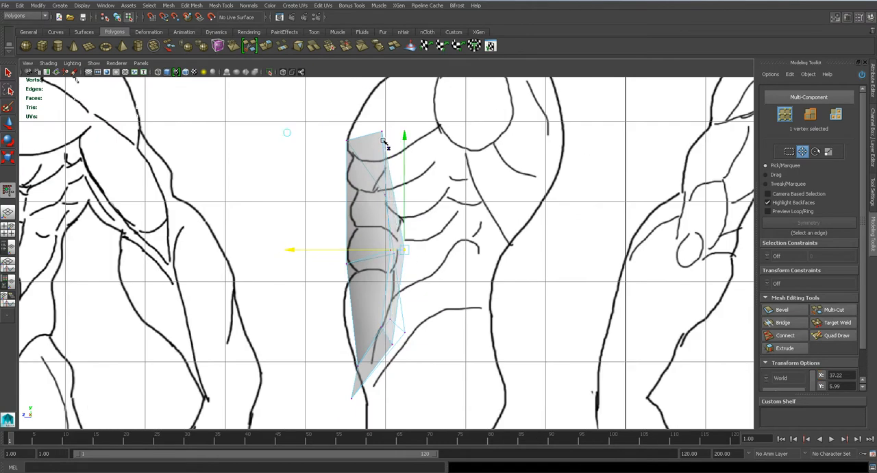
# - Move the strip's top outer vertex backward to continue the widened strip, and save the scene
pyautogui.press('space')
pyautogui.moveTo(390, 163); pyautogui.dragTo(391, 143)
pyautogui.keyDown('alt'); pyautogui.moveTo(440, 236); pyautogui.dragTo(403, 255); pyautogui.keyUp('alt')
pyautogui.press('q')
pyautogui.press('w')
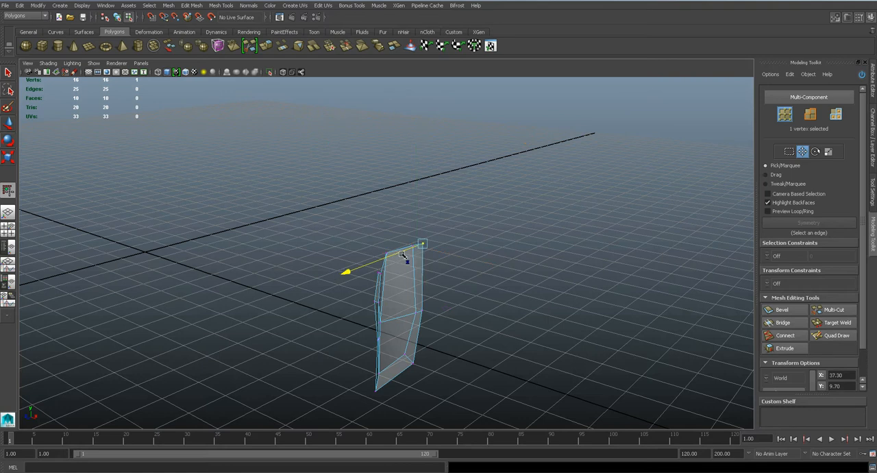
pyautogui.moveTo(452, 275)
pyautogui.keyDown('alt'); pyautogui.mouseDown()
pyautogui.moveTo(401, 269)
pyautogui.moveTo(471, 296)
pyautogui.moveTo(532, 290)
pyautogui.moveTo(362, 289)
pyautogui.moveTo(505, 286)
pyautogui.mouseUp(); pyautogui.keyUp('alt')
pyautogui.hotkey('ctrl', 's')
# - Preview the mesh smoothed in perspective and adjust the new strip's middle outer vertex, undoing the last move
pyautogui.press('3')
pyautogui.moveTo(389, 325)
pyautogui.keyDown('alt'); pyautogui.mouseDown()
pyautogui.moveTo(427, 331)
pyautogui.moveTo(377, 327)
pyautogui.mouseUp(); pyautogui.keyUp('alt')
pyautogui.keyDown('alt'); pyautogui.moveTo(378, 327); pyautogui.dragTo(457, 221, button='middle'); pyautogui.keyUp('alt')
pyautogui.keyDown('alt'); pyautogui.moveTo(457, 222); pyautogui.dragTo(481, 201, button='right'); pyautogui.keyUp('alt')
pyautogui.press('w')
pyautogui.click(491, 200)
pyautogui.keyDown('alt'); pyautogui.moveTo(490, 200); pyautogui.dragTo(532, 249); pyautogui.keyUp('alt')
pyautogui.press('q')
pyautogui.press('w')
pyautogui.keyDown('alt'); pyautogui.moveTo(507, 265); pyautogui.dragTo(456, 271); pyautogui.keyUp('alt')
pyautogui.hotkey('ctrl', 'z')
# - Save the scene, restore the unsmoothed display and return to the front view
pyautogui.hotkey('ctrl', 's')
pyautogui.press('Return')
pyautogui.press('1')
pyautogui.press('space')
pyautogui.hotkey('ctrl', 's')
pyautogui.press('Return')
pyautogui.scroll(-5, 436, 264)
pyautogui.scroll(8, 436, 264)
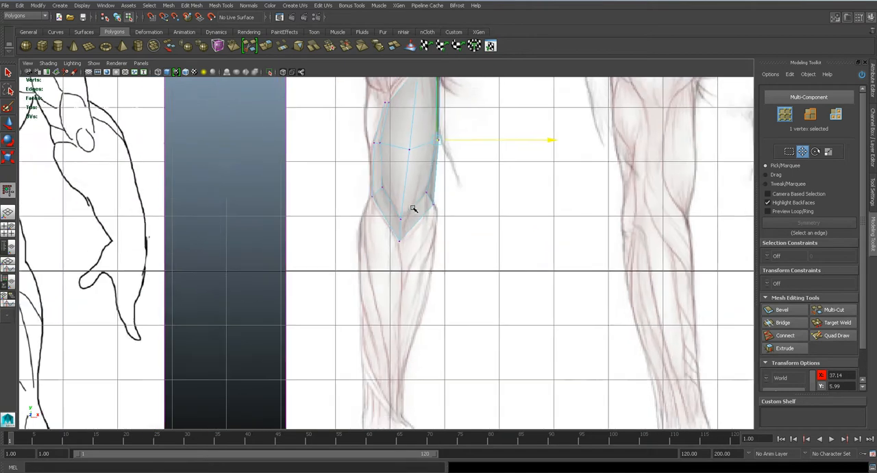
pyautogui.keyDown('alt'); pyautogui.moveTo(405, 142); pyautogui.dragTo(414, 311, button='middle'); pyautogui.keyUp('alt')
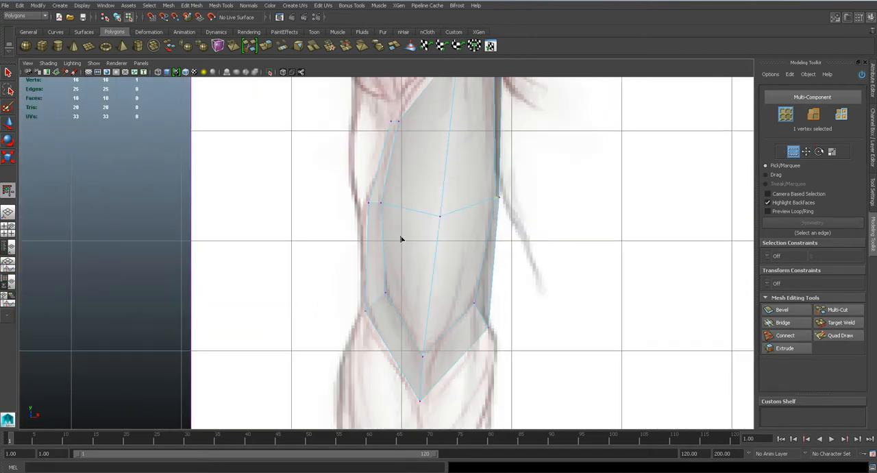
pyautogui.scroll(3, 402, 238)
pyautogui.moveTo(382, 164); pyautogui.dragTo(373, 143, button='right')
pyautogui.doubleClick(373, 145)
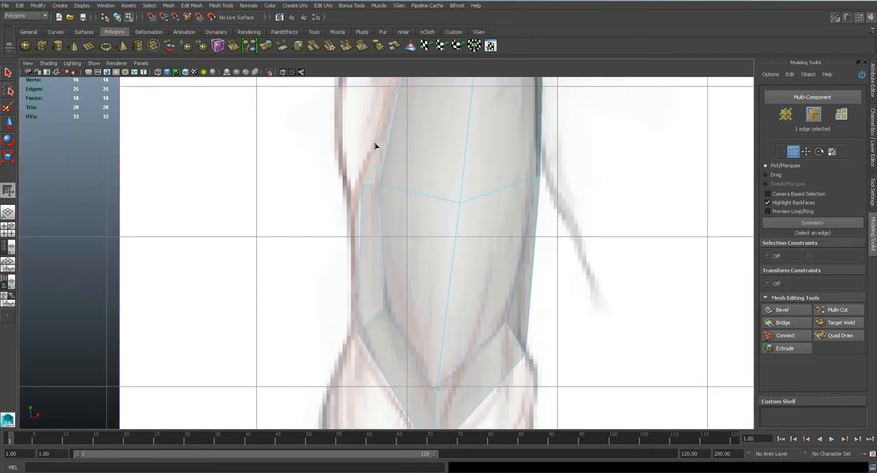
pyautogui.scroll(-2, 365, 221)
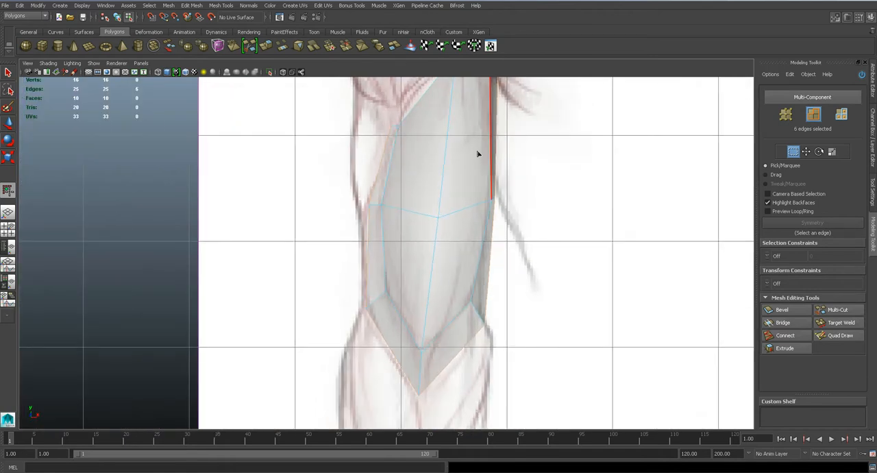
# - Reposition the first side strip's middle vertices in the side view, spreading the strip backward towards the triceps
pyautogui.press('space')
pyautogui.moveTo(444, 191); pyautogui.dragTo(410, 180)
pyautogui.scroll(-4, 427, 278)
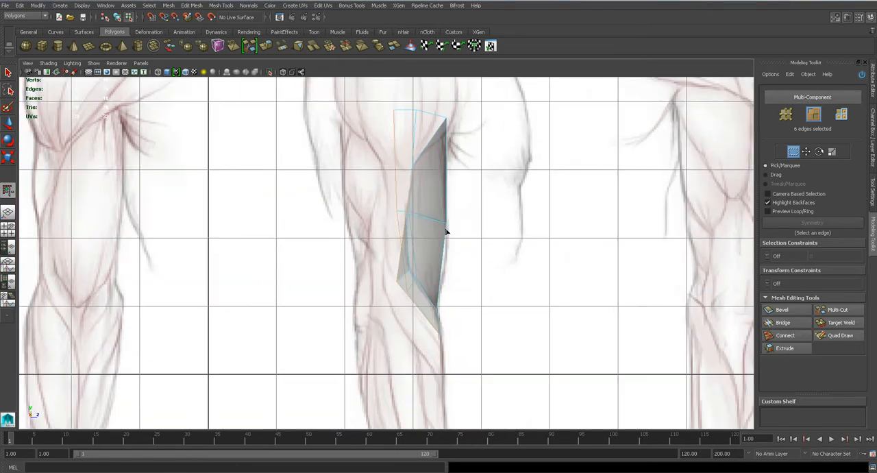
pyautogui.scroll(3, 446, 230)
pyautogui.scroll(2, 425, 175)
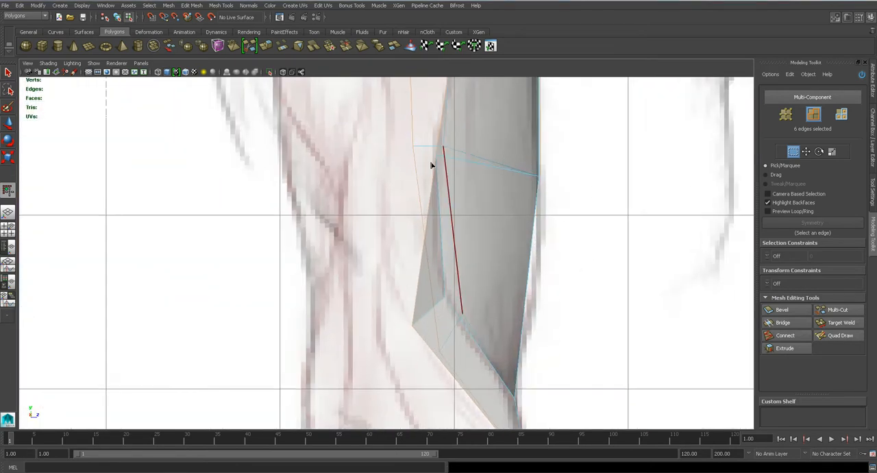
pyautogui.click(435, 154)
pyautogui.moveTo(439, 155); pyautogui.dragTo(441, 190)
pyautogui.press('q')
pyautogui.press('w')
pyautogui.press('q')
pyautogui.press('w')
pyautogui.press('q')
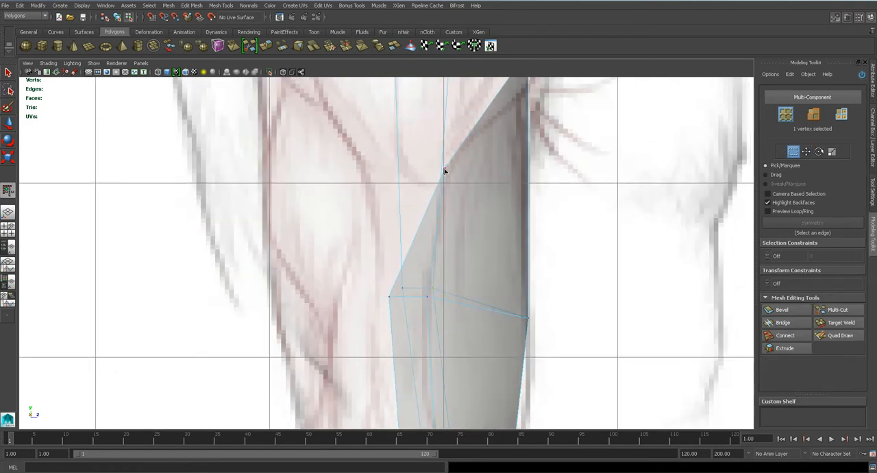
# - Move the first side strip's upper vertices forward in the side view and shift the two middle outer vertices forward
pyautogui.press('w')
pyautogui.moveTo(461, 167)
pyautogui.mouseDown()
pyautogui.moveTo(473, 168)
pyautogui.moveTo(430, 168)
pyautogui.moveTo(451, 170)
pyautogui.mouseUp()
pyautogui.press('q')
pyautogui.press('w')
pyautogui.moveTo(383, 277); pyautogui.dragTo(435, 291)
pyautogui.press('q')
pyautogui.press('w')
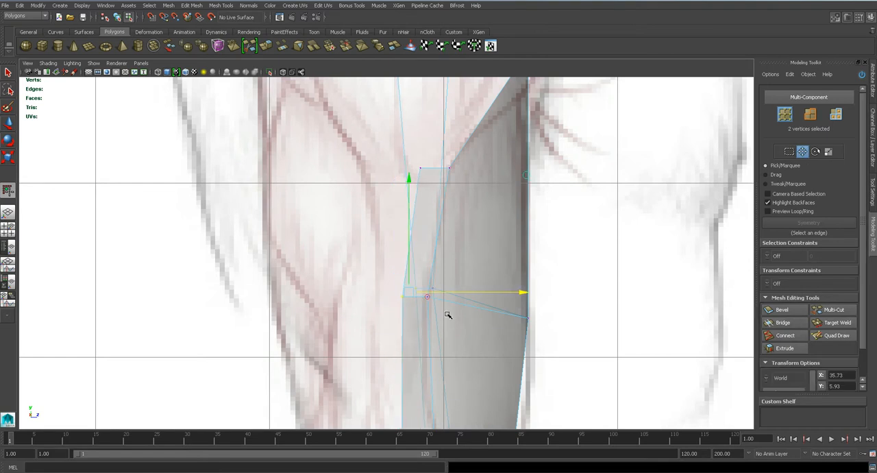
# - Save the scene and move the two middle outer vertices backward in the side view to the triceps boundary
pyautogui.keyDown('alt'); pyautogui.moveTo(443, 234); pyautogui.dragTo(453, 80, button='middle'); pyautogui.keyUp('alt')
pyautogui.hotkey('ctrl', 's')
pyautogui.press('Return')
pyautogui.moveTo(418, 139); pyautogui.dragTo(404, 147)
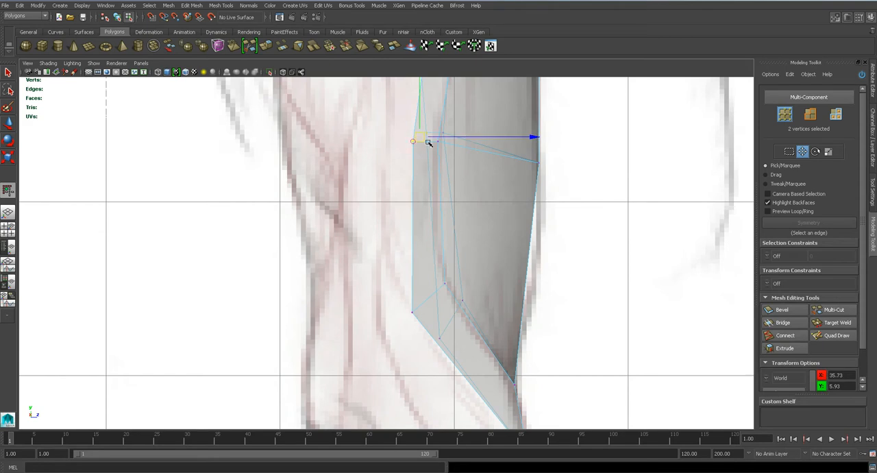
pyautogui.moveTo(437, 137); pyautogui.dragTo(411, 135, button='middle')
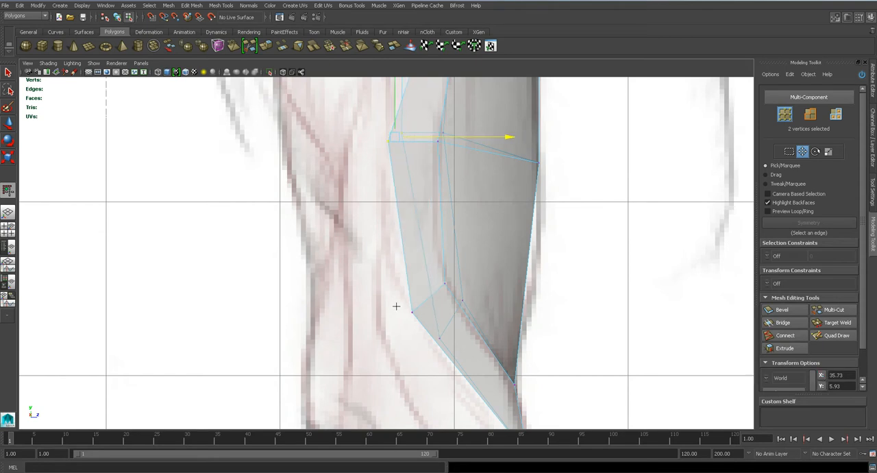
# - Move the side strip's upper outer vertex backward in the side view to line up above the middle vertex
pyautogui.keyDown('alt'); pyautogui.moveTo(415, 195); pyautogui.dragTo(414, 346, button='middle'); pyautogui.keyUp('alt')
pyautogui.moveTo(415, 154); pyautogui.dragTo(451, 183)
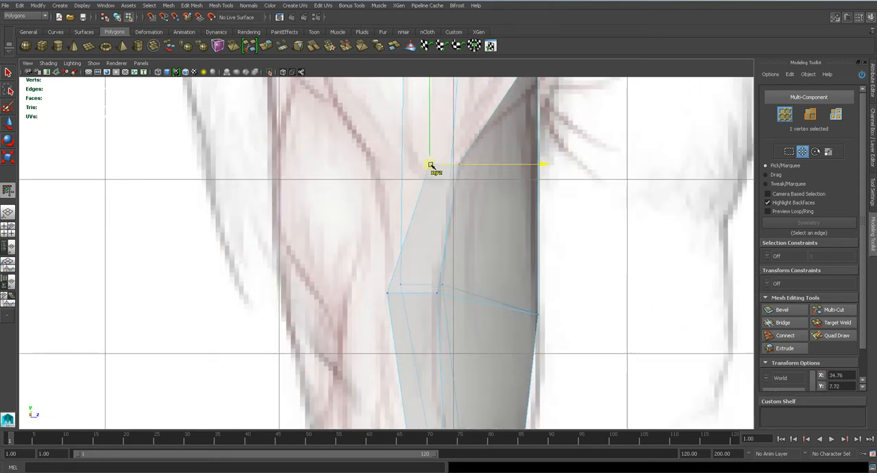
pyautogui.moveTo(438, 176); pyautogui.dragTo(397, 173, button='middle')
pyautogui.keyDown('alt'); pyautogui.moveTo(464, 167); pyautogui.dragTo(454, 287, button='middle'); pyautogui.keyUp('alt')
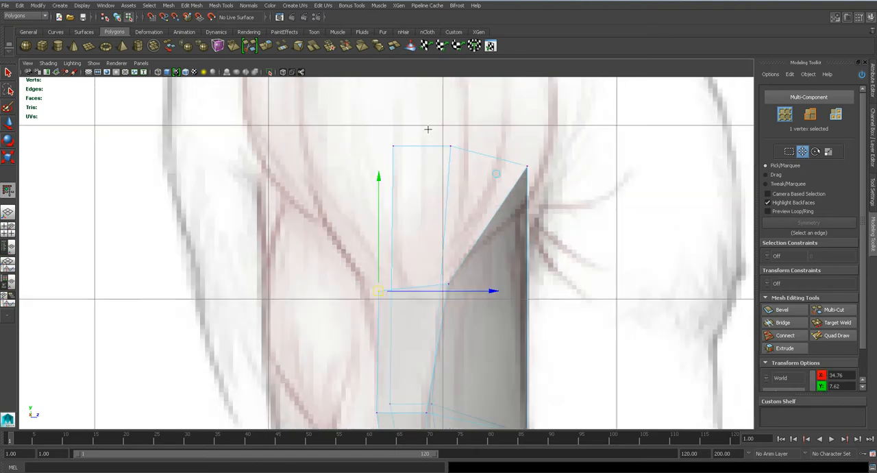
pyautogui.keyDown('alt'); pyautogui.moveTo(410, 218); pyautogui.dragTo(410, 162, button='middle'); pyautogui.keyUp('alt')
pyautogui.click(398, 271)
pyautogui.moveTo(398, 272); pyautogui.dragTo(392, 273)
# - Move the elbow strip's far corner vertex up and back in the side view onto the strip's lower border line
pyautogui.keyDown('alt'); pyautogui.moveTo(402, 287); pyautogui.dragTo(408, 141, button='middle'); pyautogui.keyUp('alt')
pyautogui.moveTo(454, 336); pyautogui.dragTo(438, 327)
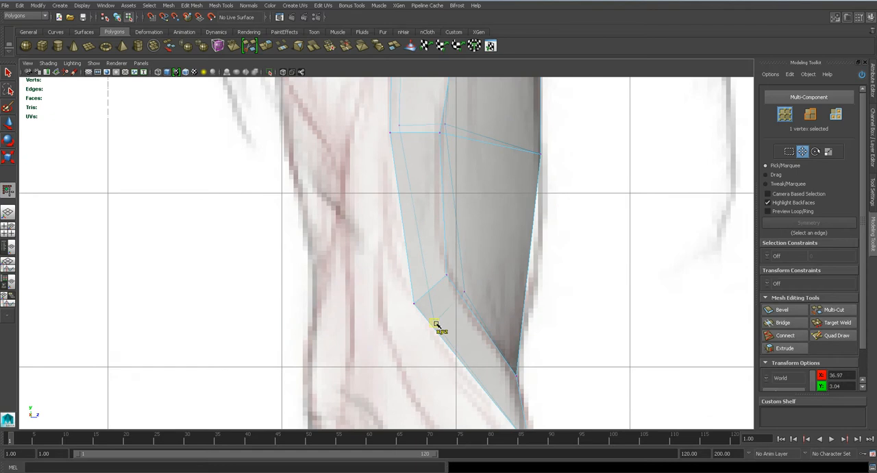
pyautogui.keyDown('alt'); pyautogui.moveTo(429, 322); pyautogui.dragTo(429, 256, button='middle'); pyautogui.keyUp('alt')
pyautogui.keyDown('alt'); pyautogui.moveTo(431, 271); pyautogui.dragTo(447, 280, button='right'); pyautogui.keyUp('alt')
pyautogui.keyDown('alt'); pyautogui.moveTo(478, 311); pyautogui.dragTo(421, 220, button='middle'); pyautogui.keyUp('alt')
# - Extrude the elbow strip's lower edge in the side view and pull it down and back along the forearm
pyautogui.press('q')
pyautogui.moveTo(446, 275); pyautogui.dragTo(445, 245, button='right')
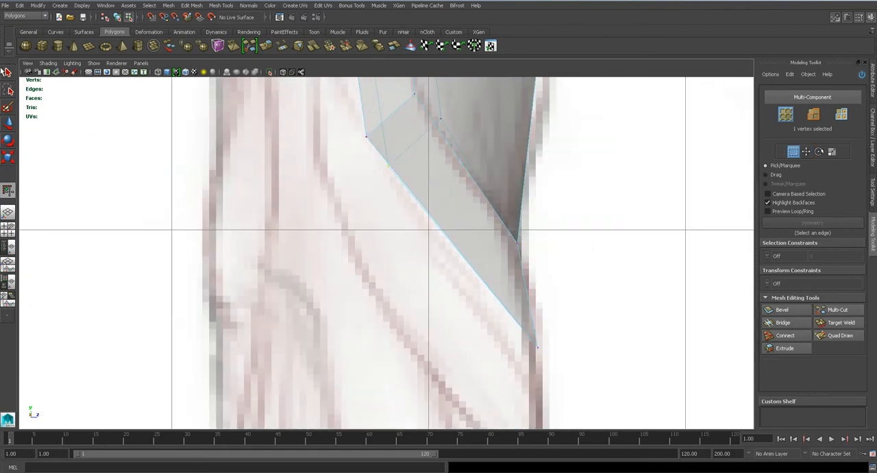
pyautogui.moveTo(359, 160); pyautogui.dragTo(362, 142, button='right')
pyautogui.doubleClick(374, 147)
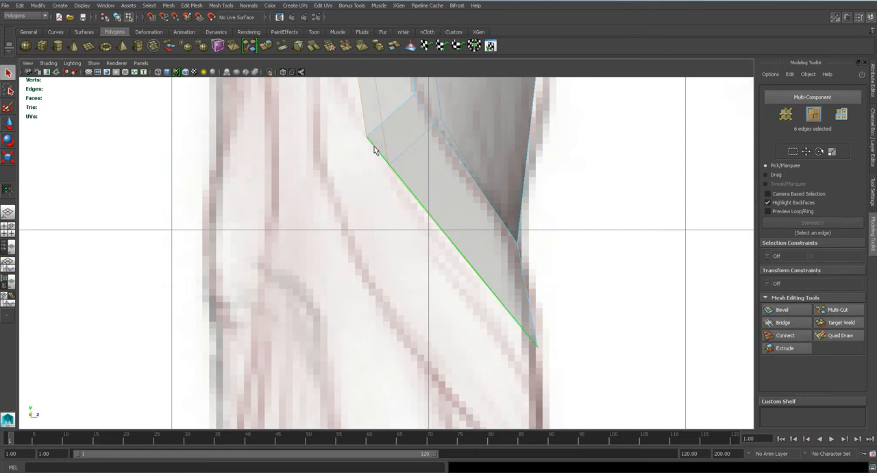
pyautogui.click(374, 149)
pyautogui.scroll(-5, 468, 273)
pyautogui.click(193, 6)
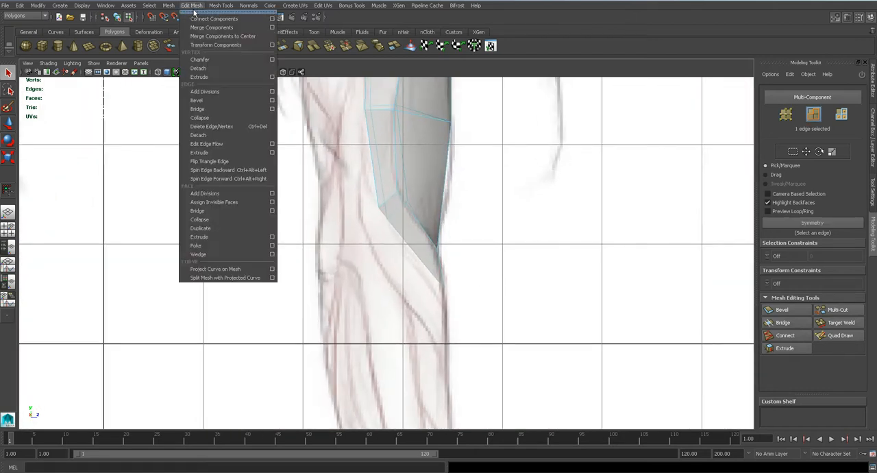
pyautogui.click(216, 150)
pyautogui.moveTo(412, 248); pyautogui.dragTo(390, 272)
# - Extrude the four outer side-strip edges in the side view and pull them backward across the triceps
pyautogui.keyDown('alt'); pyautogui.moveTo(379, 194); pyautogui.dragTo(407, 278, button='middle'); pyautogui.keyUp('alt')
pyautogui.scroll(-5, 406, 226)
pyautogui.scroll(5, 384, 260)
pyautogui.scroll(1, 405, 272)
pyautogui.scroll(-3, 406, 268)
pyautogui.keyDown('alt'); pyautogui.moveTo(405, 245); pyautogui.dragTo(409, 264, button='middle'); pyautogui.keyUp('alt')
pyautogui.scroll(4, 409, 265)
pyautogui.keyDown('shift'); pyautogui.click(403, 198); pyautogui.keyUp('shift')
pyautogui.keyDown('shift'); pyautogui.moveTo(396, 257); pyautogui.dragTo(421, 266); pyautogui.keyUp('shift')
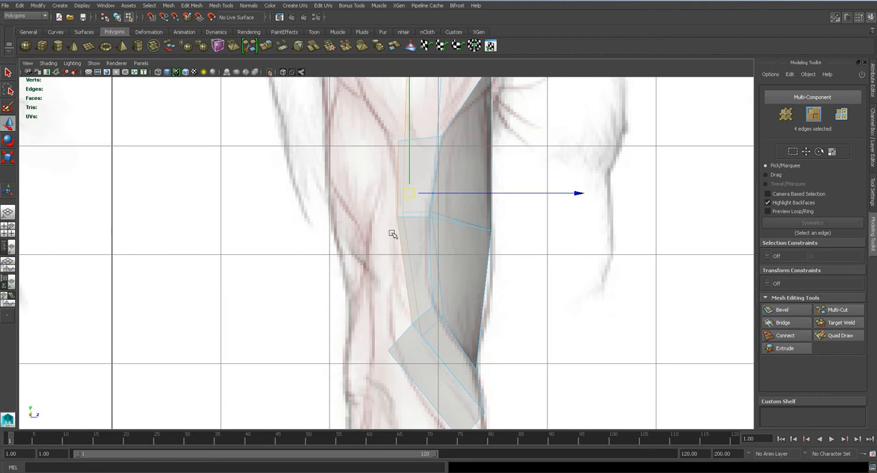
pyautogui.click(197, 5)
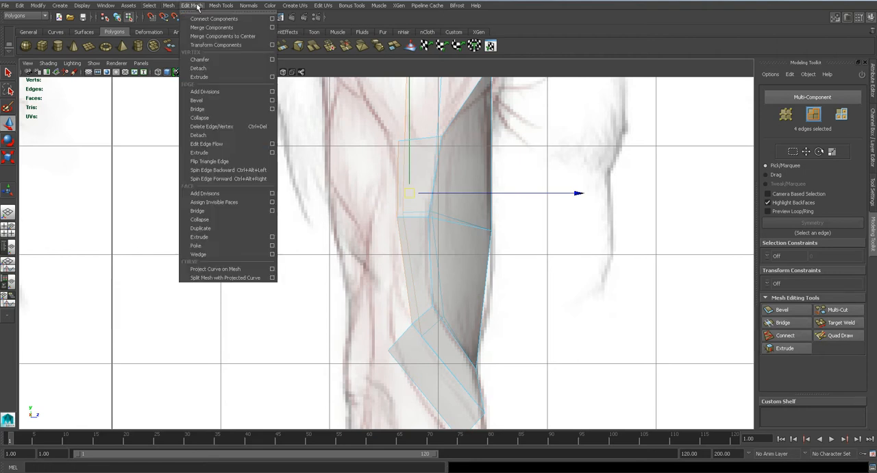
pyautogui.click(220, 151)
pyautogui.moveTo(457, 192); pyautogui.dragTo(397, 193)
# - Bridge the upper and lower pairs of opposite back edges in perspective to close the back of the arm
pyautogui.press('space')
pyautogui.moveTo(388, 231); pyautogui.dragTo(702, 299)
pyautogui.click(783, 323)
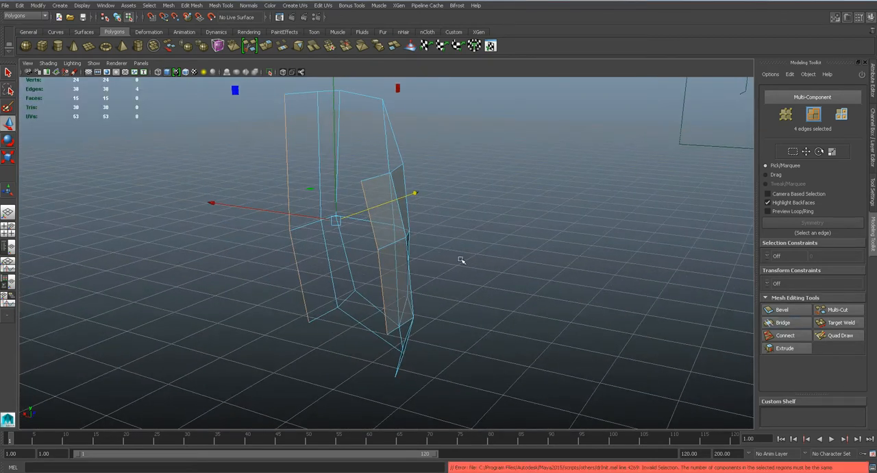
pyautogui.click(376, 233)
pyautogui.keyDown('shift'); pyautogui.click(288, 195); pyautogui.keyUp('shift')
pyautogui.click(783, 323)
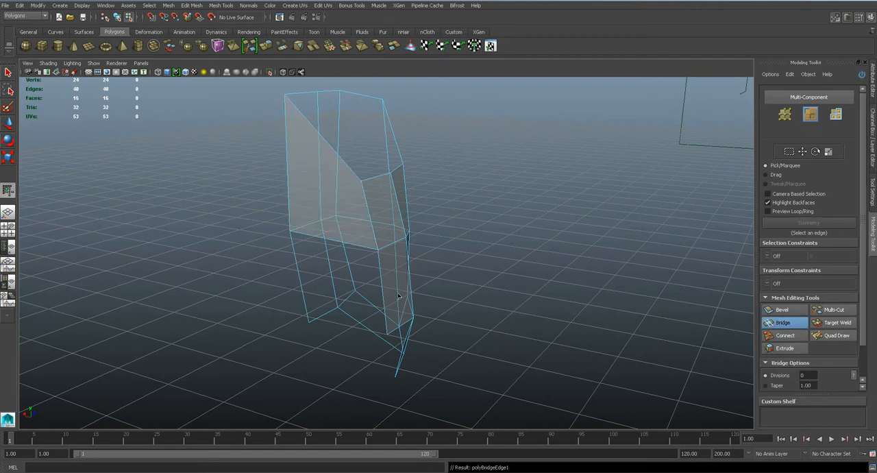
pyautogui.click(383, 272)
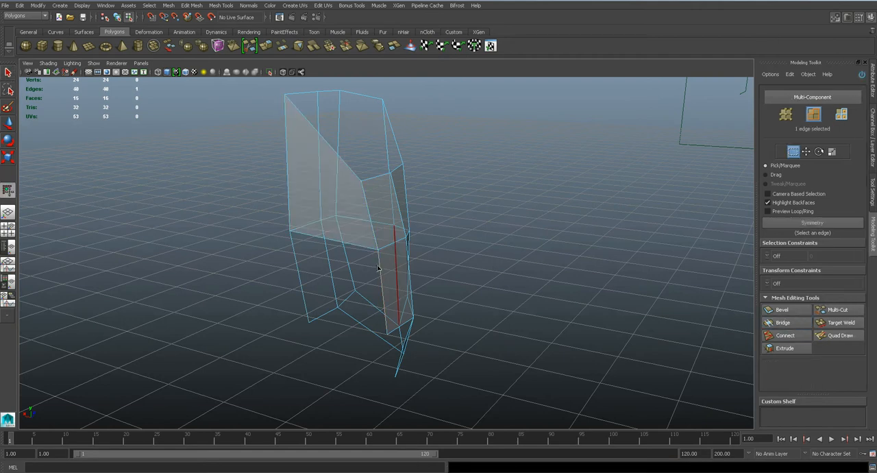
pyautogui.keyDown('shift'); pyautogui.click(297, 274); pyautogui.keyUp('shift')
pyautogui.press('g')
# - Connect a vertical edge loop through the middle of the bridged back faces and pull it backward to form the triceps
pyautogui.keyDown('alt'); pyautogui.moveTo(341, 291); pyautogui.dragTo(465, 283); pyautogui.keyUp('alt')
pyautogui.press('q')
pyautogui.click(786, 336)
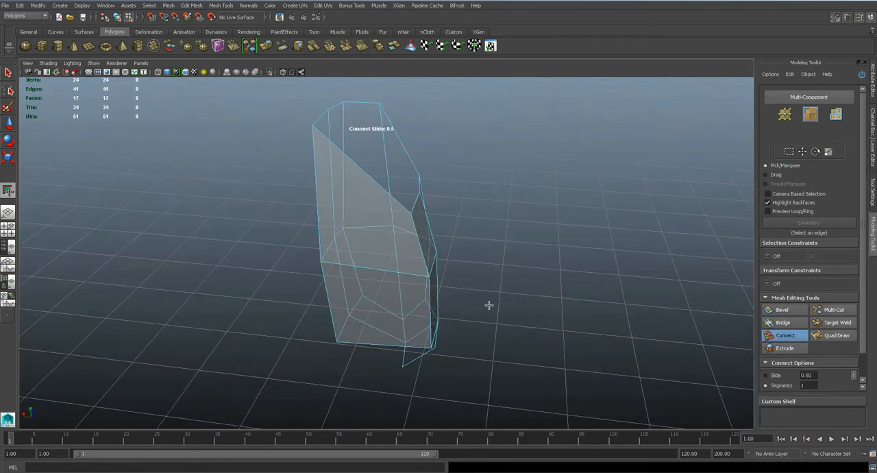
pyautogui.doubleClick(374, 270)
pyautogui.press('q')
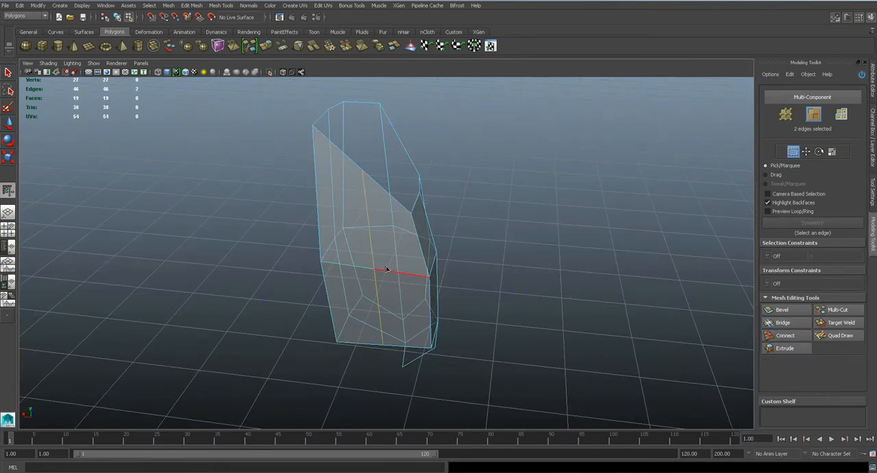
pyautogui.keyDown('alt'); pyautogui.moveTo(382, 268); pyautogui.dragTo(384, 209); pyautogui.keyUp('alt')
pyautogui.press('w')
pyautogui.keyDown('alt'); pyautogui.moveTo(375, 176); pyautogui.dragTo(326, 214); pyautogui.keyUp('alt')
# - Select the back vertices of the upper arm in the side view and shift them forward to fit the triceps reference
pyautogui.press('space')
pyautogui.keyDown('alt'); pyautogui.moveTo(427, 310); pyautogui.dragTo(398, 281, button='middle'); pyautogui.keyUp('alt')
pyautogui.press('q')
pyautogui.moveTo(334, 194); pyautogui.dragTo(297, 186, button='right')
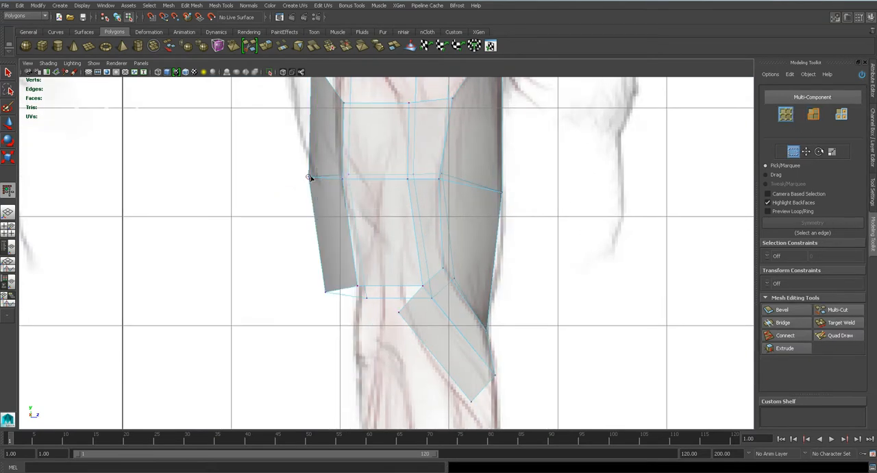
pyautogui.keyDown('alt'); pyautogui.moveTo(297, 185); pyautogui.dragTo(297, 256, button='middle'); pyautogui.keyUp('alt')
pyautogui.moveTo(246, 110); pyautogui.dragTo(370, 377)
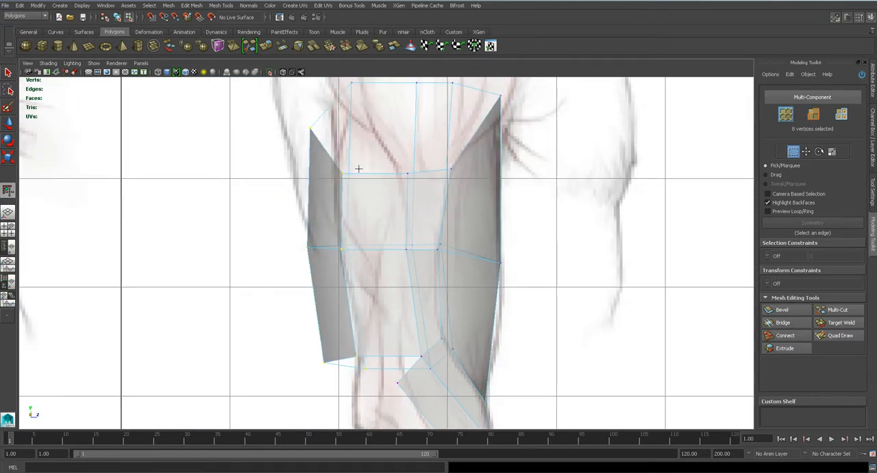
pyautogui.keyDown('alt'); pyautogui.moveTo(356, 138); pyautogui.dragTo(366, 186, button='middle'); pyautogui.keyUp('alt')
pyautogui.press('w')
pyautogui.moveTo(398, 274); pyautogui.dragTo(432, 274)
pyautogui.keyDown('alt'); pyautogui.moveTo(433, 298); pyautogui.dragTo(402, 139, button='middle'); pyautogui.keyUp('alt')
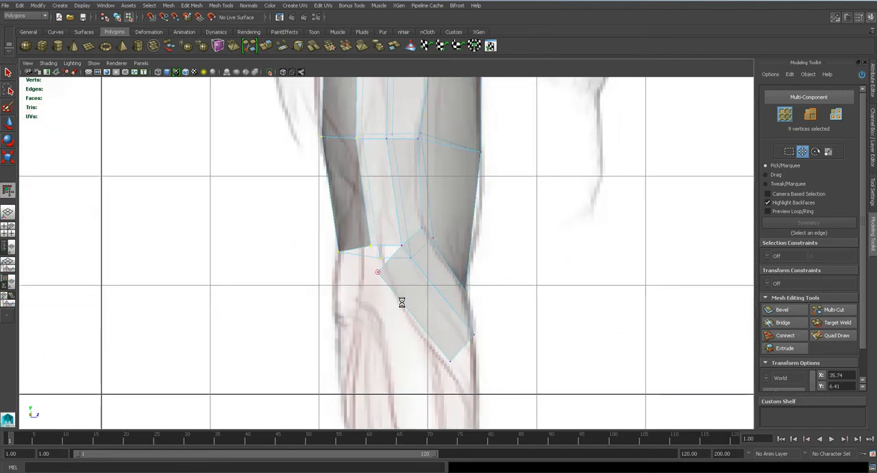
# - Target Weld the loose corner vertex of the elbow strip to the adjacent vertex at the lower end of the arm
pyautogui.press('q')
pyautogui.scroll(3, 407, 287)
pyautogui.press('space')
pyautogui.moveTo(405, 285)
pyautogui.mouseDown()
pyautogui.moveTo(406, 265)
pyautogui.moveTo(420, 278)
pyautogui.moveTo(430, 263)
pyautogui.mouseUp()
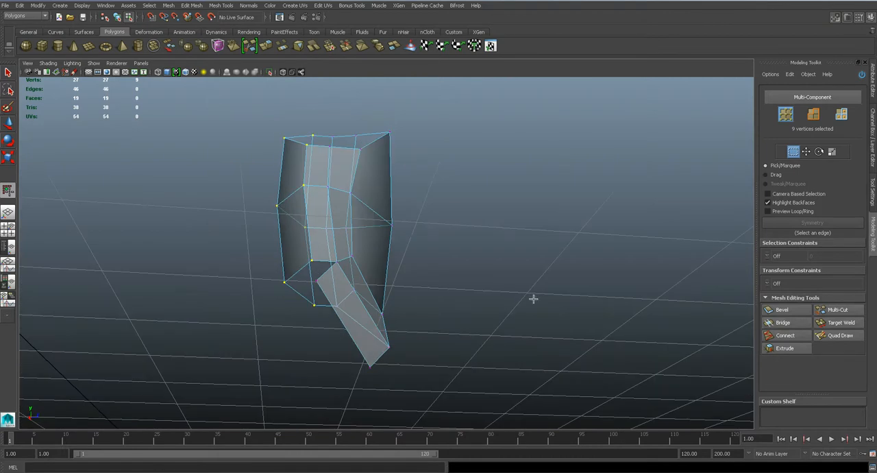
pyautogui.click(842, 323)
pyautogui.moveTo(316, 267); pyautogui.dragTo(317, 279)
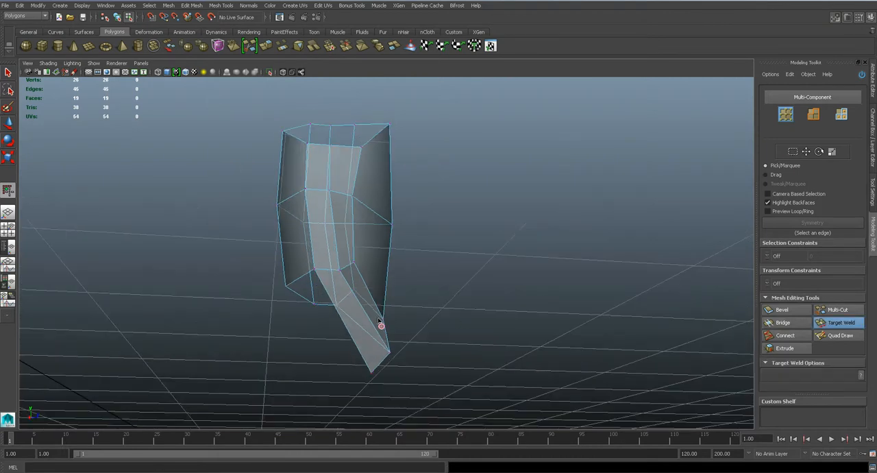
pyautogui.keyDown('alt'); pyautogui.moveTo(380, 357); pyautogui.dragTo(335, 272); pyautogui.keyUp('alt')
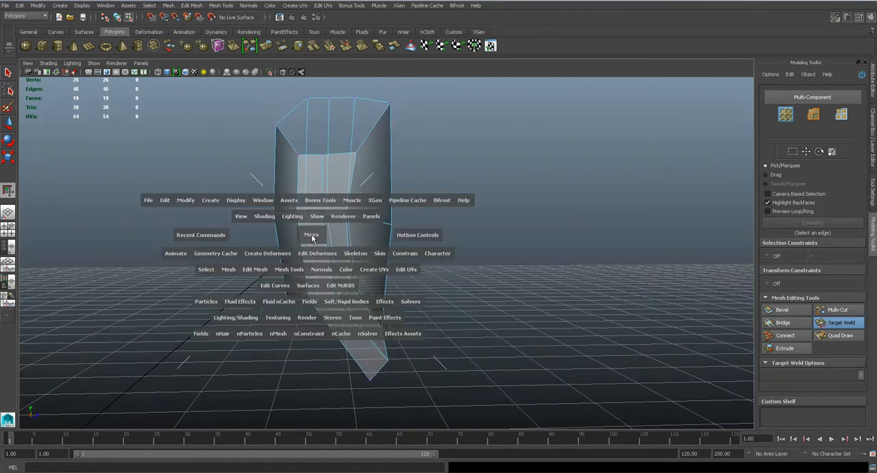
# - Pull the lower corner vertex of the elbow strip sideways toward the forearm's outline in the front view
pyautogui.moveTo(314, 241); pyautogui.dragTo(335, 260)
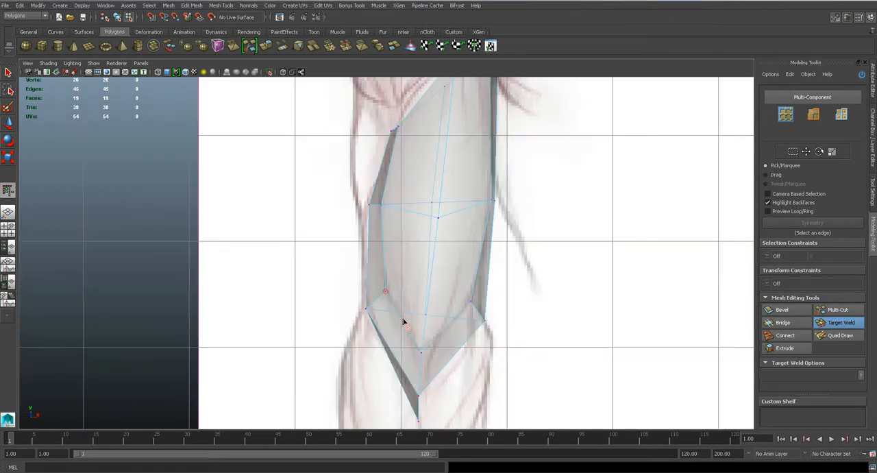
pyautogui.keyDown('alt'); pyautogui.moveTo(403, 321); pyautogui.dragTo(404, 203, button='middle'); pyautogui.keyUp('alt')
pyautogui.press('q')
pyautogui.press('w')
pyautogui.moveTo(403, 291); pyautogui.dragTo(384, 289)
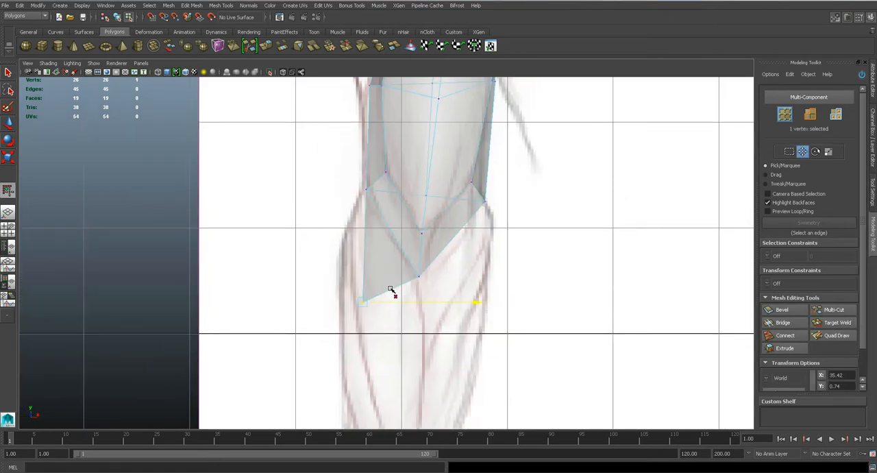
pyautogui.keyDown('alt'); pyautogui.moveTo(355, 207); pyautogui.dragTo(388, 326, button='middle'); pyautogui.keyUp('alt')
# - Pull the rear side vertex at the elbow and the one at the upper arm outward in perspective to widen the arm
pyautogui.press('space')
pyautogui.moveTo(400, 215); pyautogui.dragTo(485, 258)
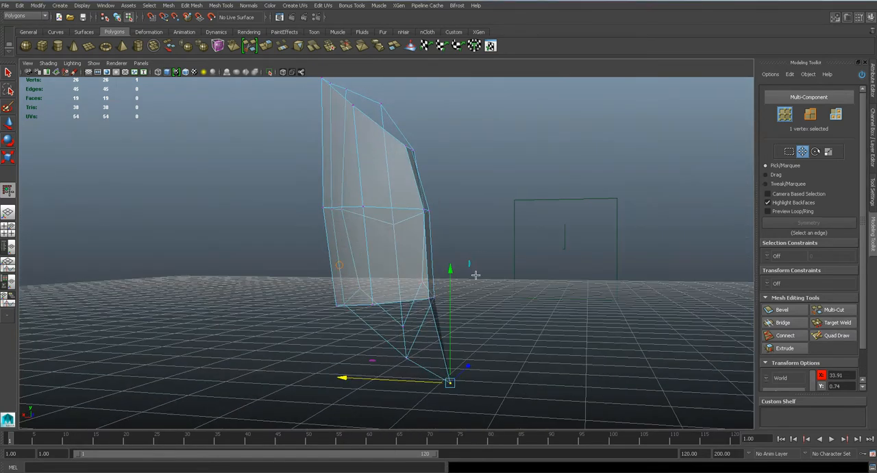
pyautogui.click(428, 299)
pyautogui.moveTo(390, 297); pyautogui.dragTo(402, 297)
pyautogui.keyDown('alt'); pyautogui.moveTo(427, 251); pyautogui.dragTo(411, 264); pyautogui.keyUp('alt')
pyautogui.click(394, 156)
pyautogui.moveTo(370, 155); pyautogui.dragTo(387, 159)
# - Align the upper and middle side vertices of the arm with the reference outline in the front view
pyautogui.press('space')
pyautogui.moveTo(392, 189); pyautogui.dragTo(386, 210)
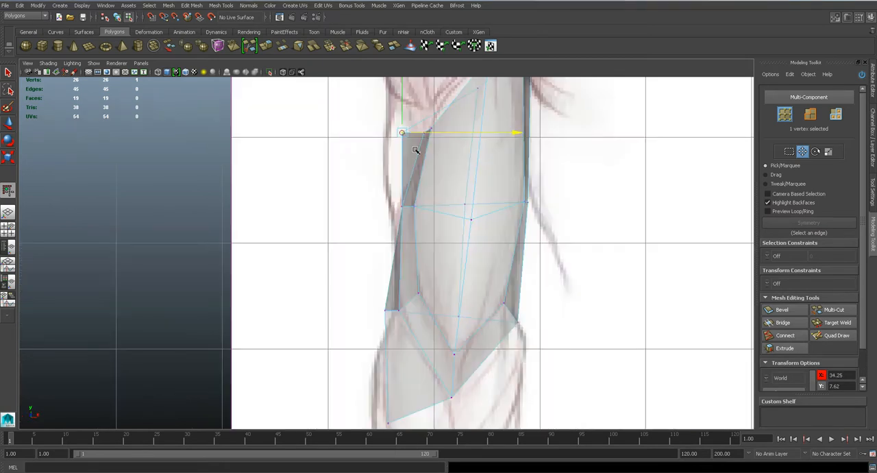
pyautogui.moveTo(432, 132); pyautogui.dragTo(413, 131)
pyautogui.scroll(3, 412, 241)
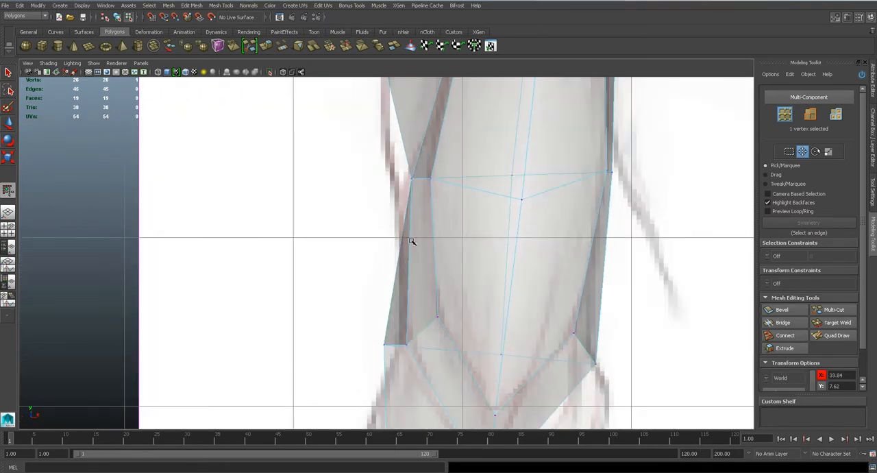
pyautogui.moveTo(439, 180); pyautogui.dragTo(430, 179)
pyautogui.press('q')
pyautogui.press('w')
pyautogui.press('q')
pyautogui.click(417, 180)
pyautogui.press('w')
# - Adjust the side vertices at the elbow and raise the lower corner of the forearm strip slightly in the front view
pyautogui.keyDown('alt'); pyautogui.moveTo(412, 333); pyautogui.dragTo(414, 247, button='middle'); pyautogui.keyUp('alt')
pyautogui.moveTo(393, 268); pyautogui.dragTo(422, 259)
pyautogui.keyDown('alt'); pyautogui.moveTo(403, 367); pyautogui.dragTo(406, 253, button='middle'); pyautogui.keyUp('alt')
pyautogui.moveTo(409, 352); pyautogui.dragTo(410, 353)
pyautogui.moveTo(395, 327); pyautogui.dragTo(392, 306)
pyautogui.keyDown('alt'); pyautogui.moveTo(427, 328); pyautogui.dragTo(409, 257, button='middle'); pyautogui.keyUp('alt')
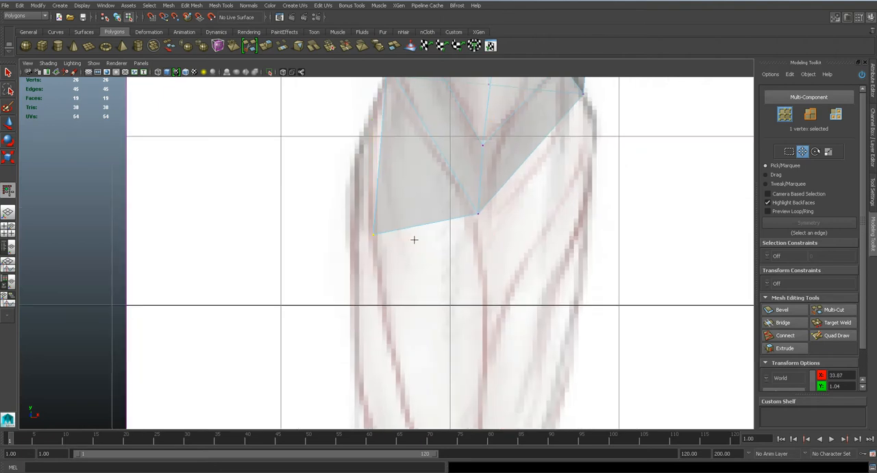
# - Extrude the bottom edge of the forearm strip and pull it down to the wrist in the front view
pyautogui.press('q')
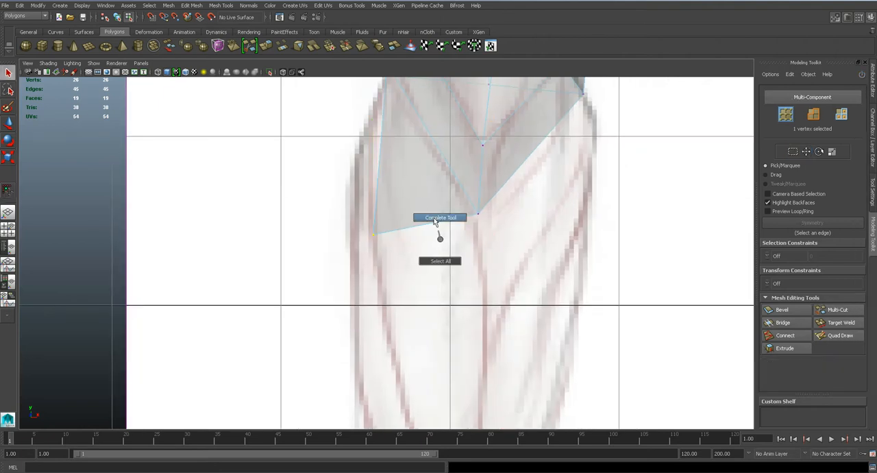
pyautogui.moveTo(420, 218); pyautogui.dragTo(418, 196, button='right')
pyautogui.click(420, 223)
pyautogui.scroll(-6, 419, 225)
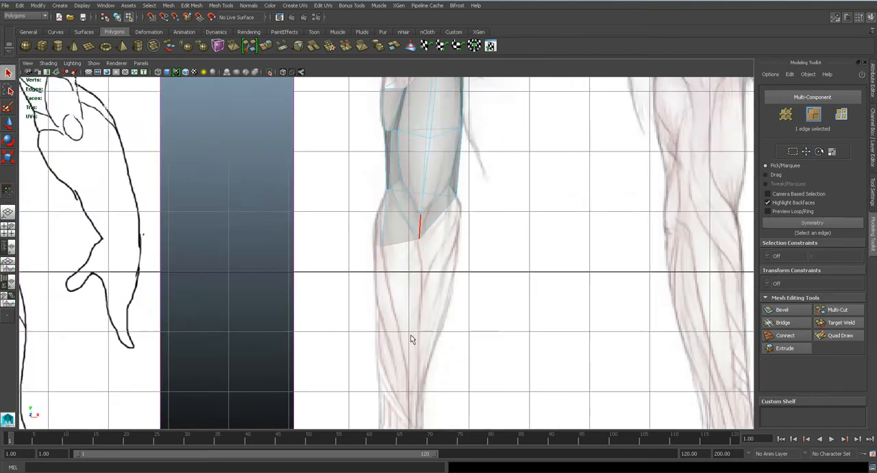
pyautogui.keyDown('alt'); pyautogui.moveTo(419, 287); pyautogui.dragTo(408, 189, button='middle'); pyautogui.keyUp('alt')
pyautogui.click(192, 5)
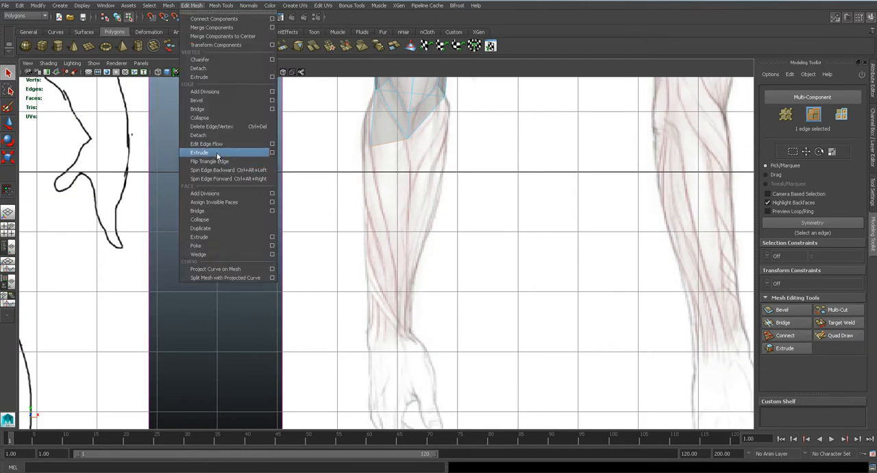
pyautogui.click(215, 153)
pyautogui.moveTo(393, 145); pyautogui.dragTo(386, 356)
# - Rotate the extruded wrist edge about the vertical axis in perspective to align it with the forearm's shape
pyautogui.press('space')
pyautogui.moveTo(410, 311); pyautogui.dragTo(374, 249)
pyautogui.press('f')
pyautogui.press('e')
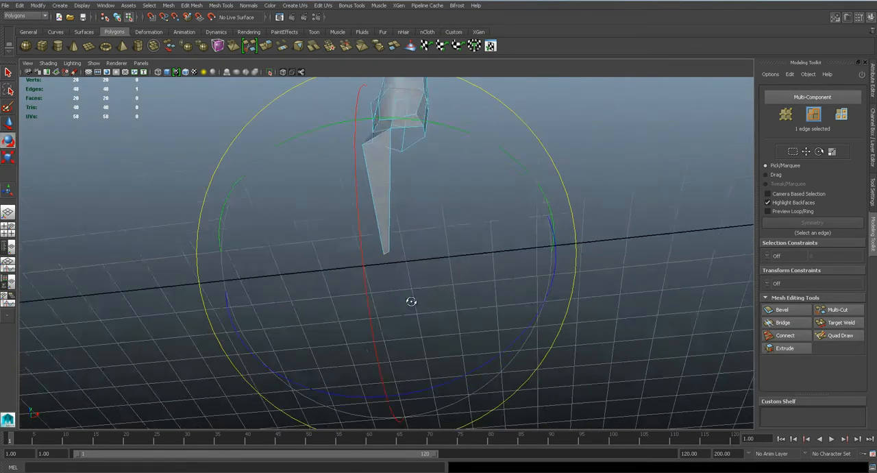
pyautogui.keyDown('alt'); pyautogui.moveTo(411, 320); pyautogui.dragTo(491, 135); pyautogui.keyUp('alt')
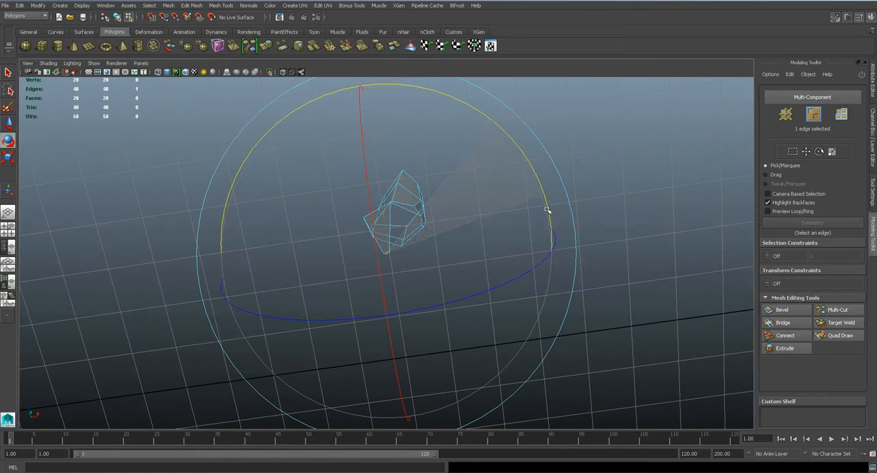
pyautogui.keyDown('alt'); pyautogui.moveTo(553, 239); pyautogui.dragTo(455, 212); pyautogui.keyUp('alt')
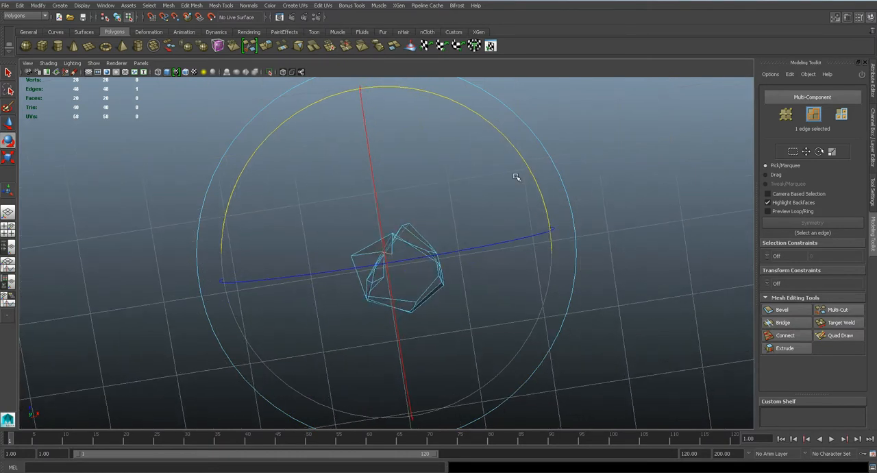
pyautogui.keyDown('alt'); pyautogui.moveTo(531, 175); pyautogui.dragTo(412, 212); pyautogui.keyUp('alt')
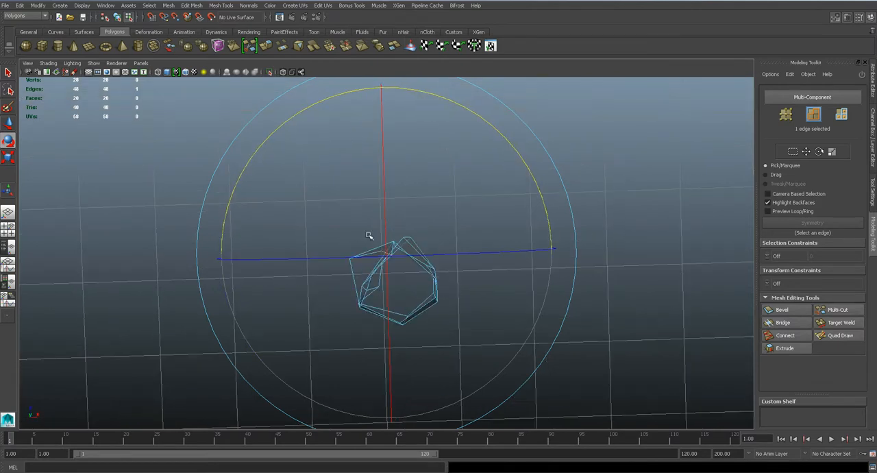
pyautogui.keyDown('alt'); pyautogui.moveTo(374, 254); pyautogui.dragTo(389, 235); pyautogui.keyUp('alt')
# - Move the extruded wrist edge forward in the side view to match the forearm reference
pyautogui.press('space')
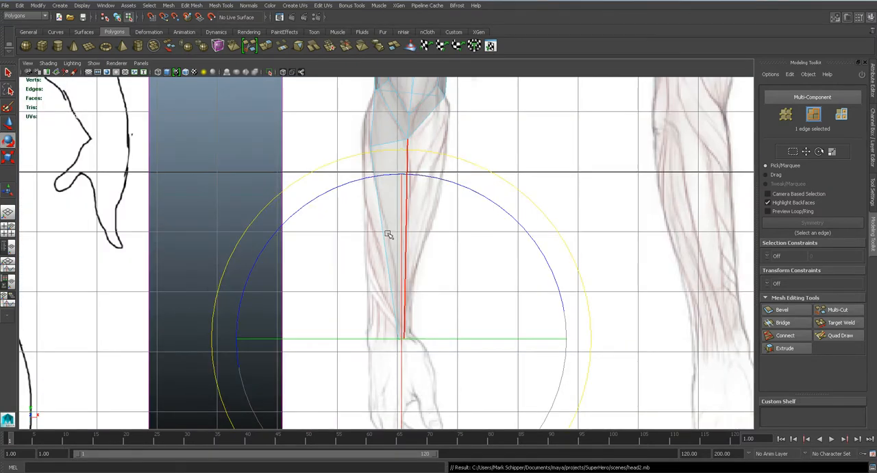
pyautogui.scroll(3, 388, 235)
pyautogui.press('space')
pyautogui.moveTo(387, 231); pyautogui.dragTo(420, 273)
pyautogui.keyDown('alt'); pyautogui.moveTo(448, 334); pyautogui.dragTo(418, 234, button='middle'); pyautogui.keyUp('alt')
pyautogui.scroll(-8, 431, 282)
pyautogui.scroll(3, 434, 312)
pyautogui.moveTo(426, 313); pyautogui.dragTo(440, 312)
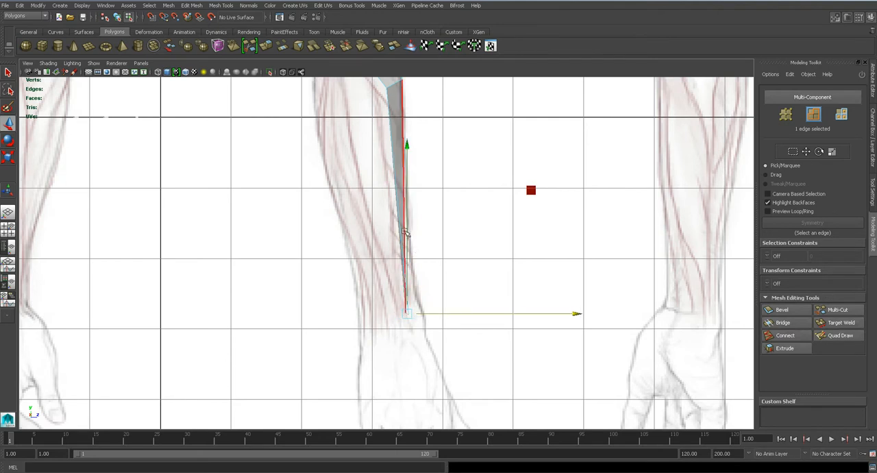
# - Move the upper corner vertex of the forearm strip slightly backward and down in the side view
pyautogui.keyDown('alt'); pyautogui.moveTo(384, 151); pyautogui.dragTo(413, 290, button='middle'); pyautogui.keyUp('alt')
pyautogui.scroll(3, 432, 271)
pyautogui.rightClick(422, 211)
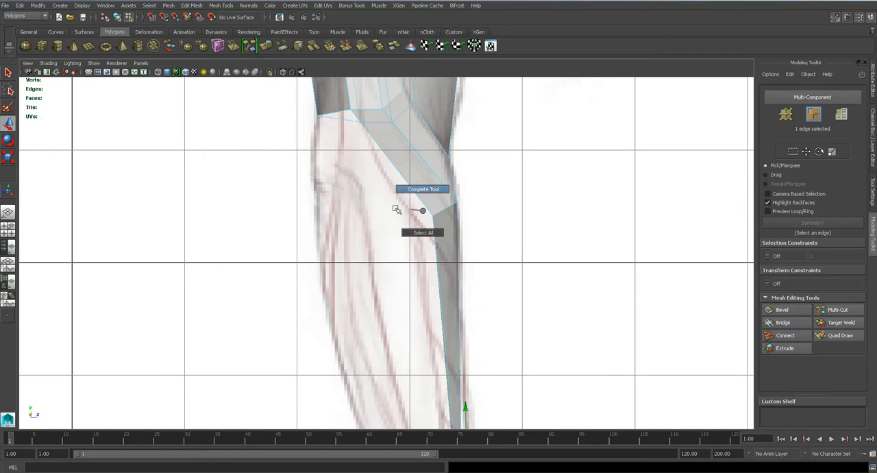
pyautogui.moveTo(443, 209); pyautogui.dragTo(420, 212, button='right')
pyautogui.moveTo(436, 226); pyautogui.dragTo(429, 232)
# - Extrude the long rear edge of the forearm strip and pull it backward in the side view
pyautogui.keyDown('alt'); pyautogui.moveTo(406, 332); pyautogui.dragTo(393, 223, button='middle'); pyautogui.keyUp('alt')
pyautogui.scroll(-2, 393, 223)
pyautogui.scroll(2, 393, 225)
pyautogui.keyDown('alt'); pyautogui.moveTo(414, 299); pyautogui.dragTo(400, 242, button='middle'); pyautogui.keyUp('alt')
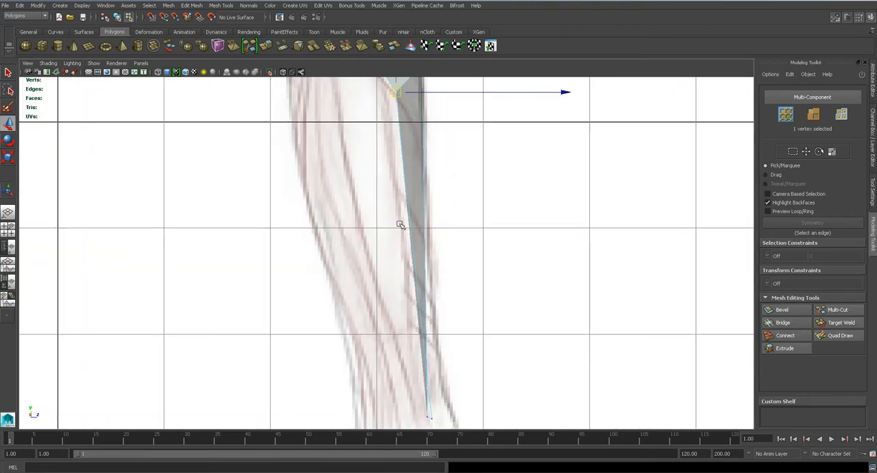
pyautogui.rightClick(400, 223)
pyautogui.click(410, 216)
pyautogui.click(192, 5)
pyautogui.click(209, 153)
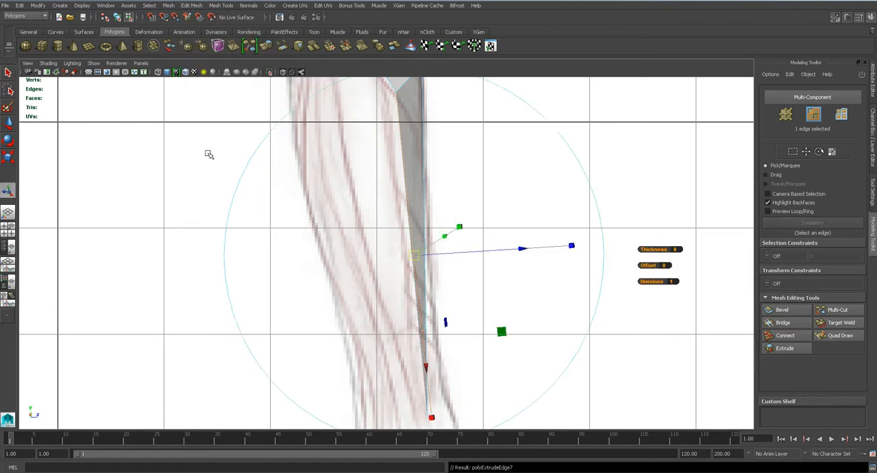
pyautogui.moveTo(464, 256); pyautogui.dragTo(428, 255)
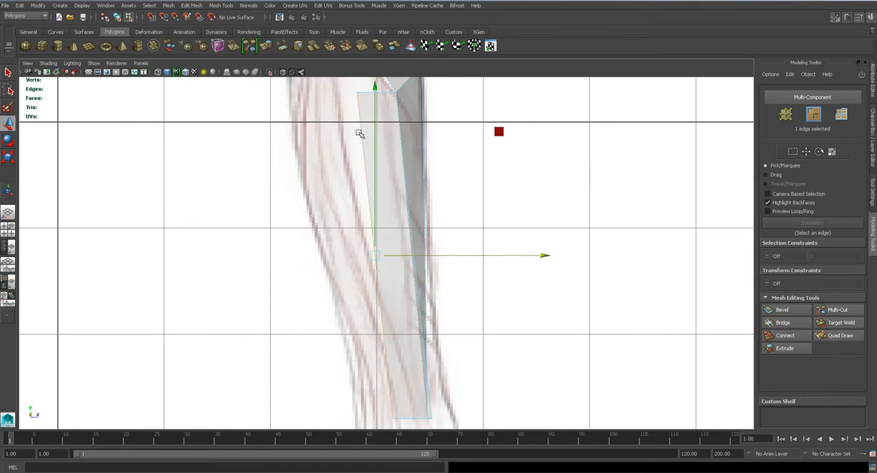
# - Move the new strip's upper rear vertex back and down, and nudge its wrist vertex to follow the muscle line
pyautogui.moveTo(360, 132); pyautogui.dragTo(366, 86, button='right')
pyautogui.click(357, 92)
pyautogui.moveTo(357, 92); pyautogui.dragTo(337, 110)
pyautogui.keyDown('alt'); pyautogui.moveTo(385, 321); pyautogui.dragTo(368, 187, button='middle'); pyautogui.keyUp('alt')
pyautogui.click(376, 283)
pyautogui.moveTo(379, 282); pyautogui.dragTo(381, 287)
pyautogui.keyDown('alt'); pyautogui.moveTo(363, 105); pyautogui.dragTo(418, 326, button='middle'); pyautogui.keyUp('alt')
# - Pull the new strip's upper rear vertex sideways to the forearm's outline in the front view
pyautogui.click(375, 197)
pyautogui.press('space')
pyautogui.moveTo(388, 215); pyautogui.dragTo(387, 238)
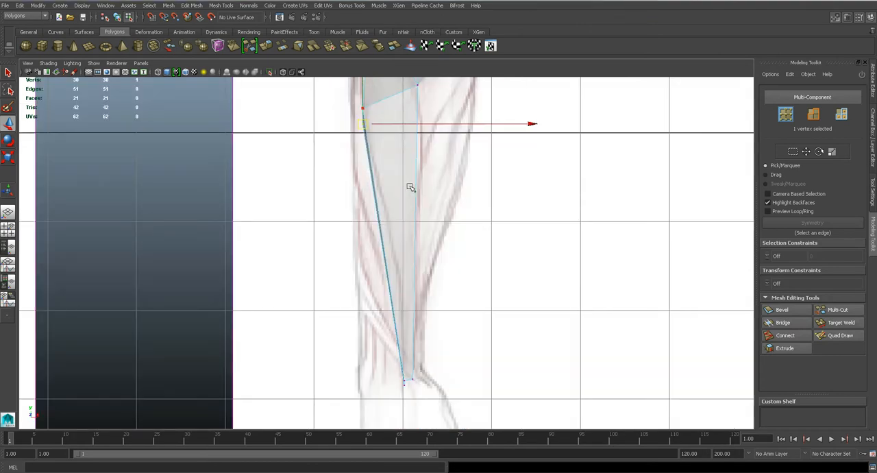
pyautogui.moveTo(403, 208); pyautogui.dragTo(391, 208)
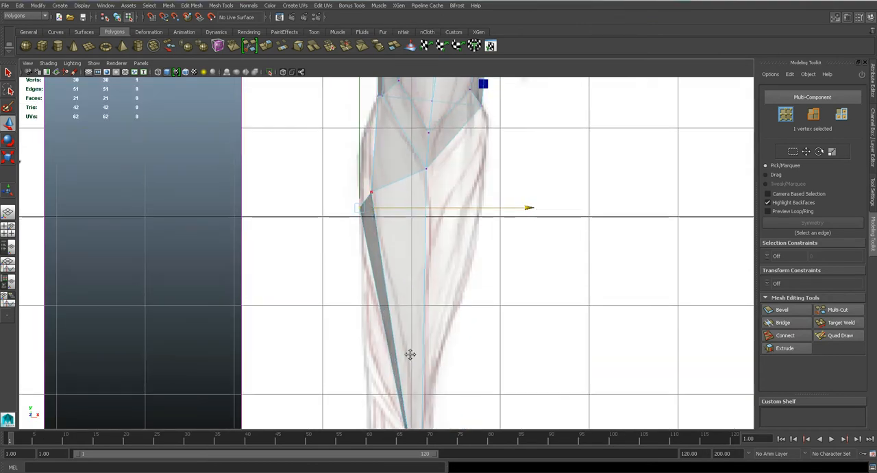
# - Offset the new strip's wrist vertex sideways so that the lower end of the strip wraps around the forearm
pyautogui.keyDown('alt'); pyautogui.moveTo(410, 314); pyautogui.dragTo(401, 144, button='middle'); pyautogui.keyUp('alt')
pyautogui.scroll(4, 417, 333)
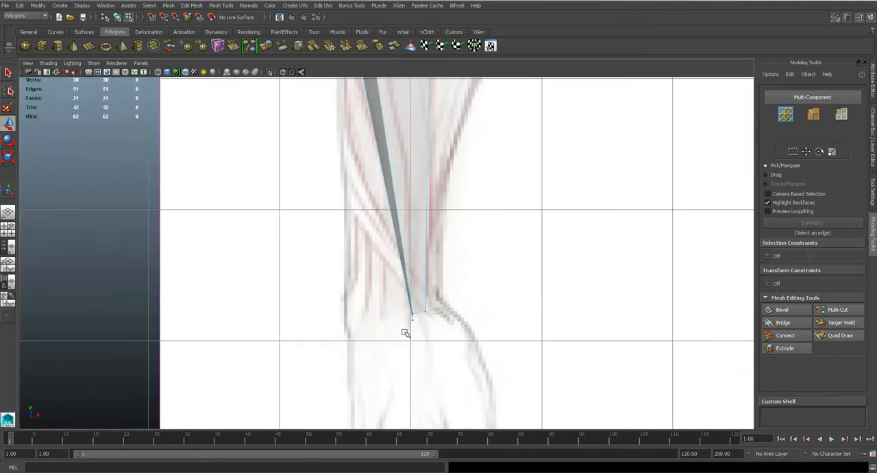
pyautogui.moveTo(418, 318); pyautogui.dragTo(404, 241)
pyautogui.press('space')
pyautogui.press('f')
pyautogui.scroll(-5, 407, 296)
pyautogui.scroll(-3, 408, 231)
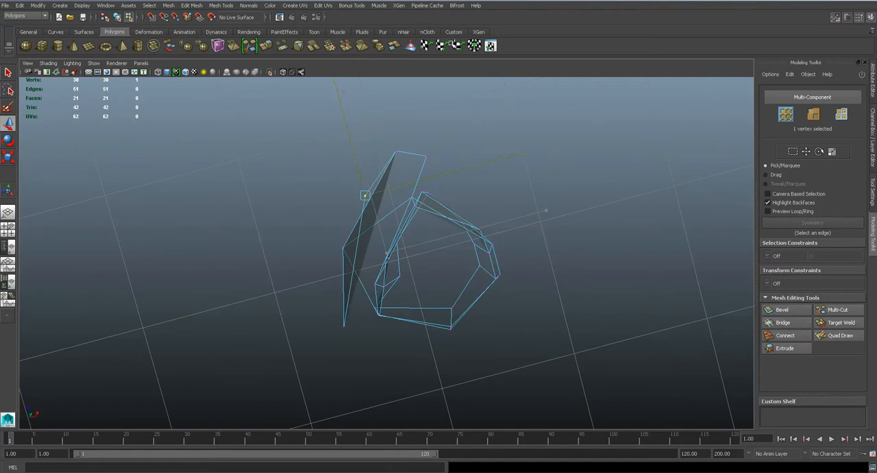
pyautogui.press('f')
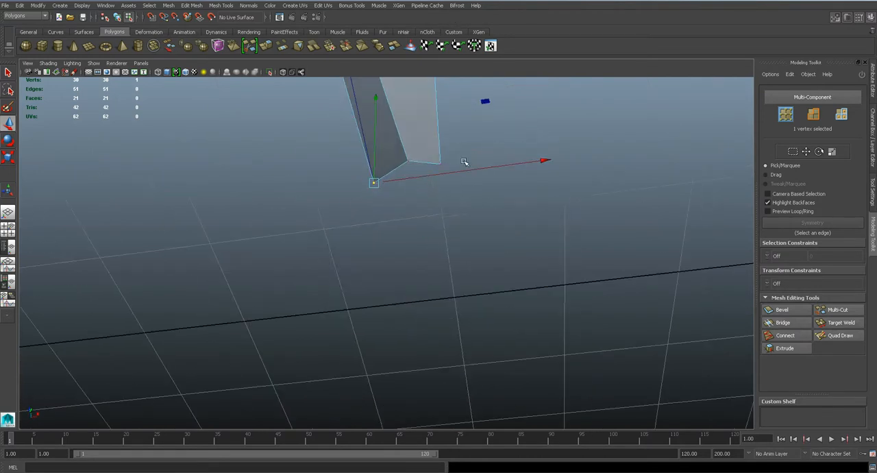
# - Pull the new strip's wrist vertex backward in the side view to widen the strip at the wrist
pyautogui.press('space')
pyautogui.click(392, 165)
pyautogui.press('f')
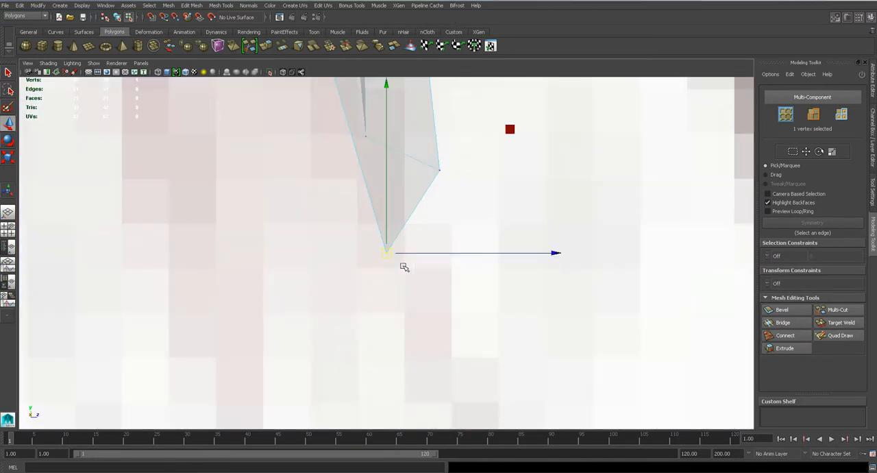
pyautogui.scroll(-5, 403, 265)
pyautogui.scroll(5, 405, 271)
pyautogui.moveTo(407, 251); pyautogui.dragTo(376, 254)
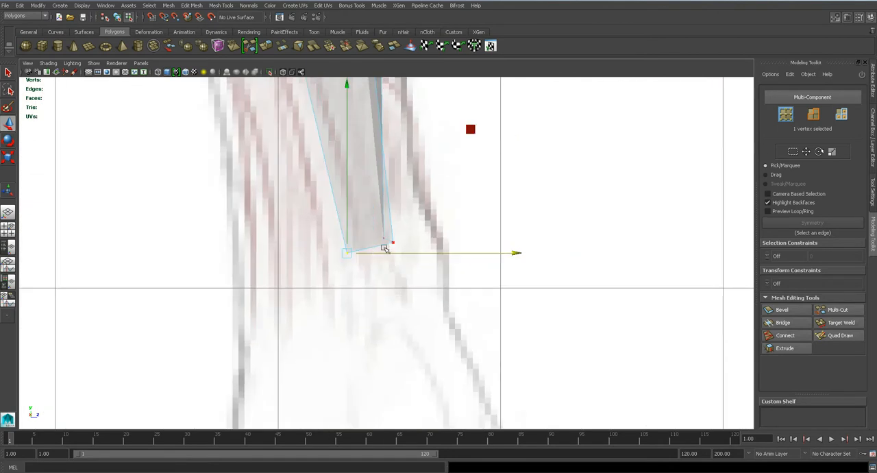
# - Save the scene and confirm the save
pyautogui.keyDown('alt'); pyautogui.moveTo(356, 182); pyautogui.dragTo(368, 293, button='middle'); pyautogui.keyUp('alt')
pyautogui.scroll(-5, 368, 294)
pyautogui.scroll(2, 369, 295)
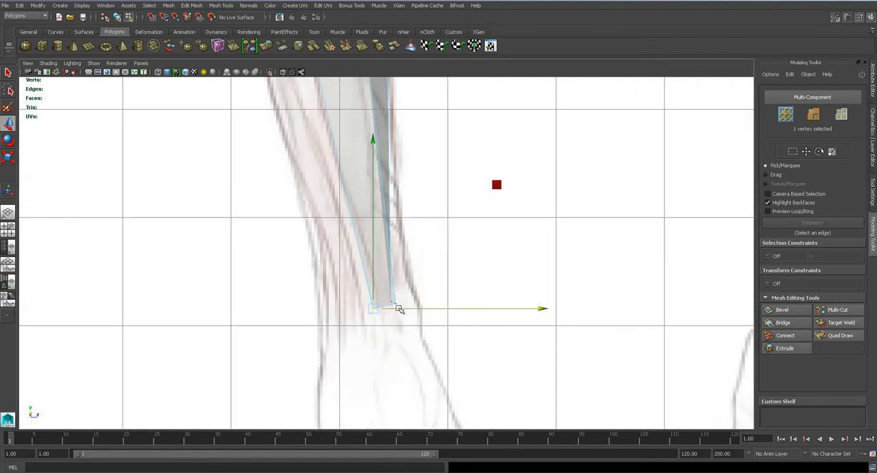
pyautogui.keyDown('alt'); pyautogui.moveTo(368, 227); pyautogui.dragTo(394, 360, button='middle'); pyautogui.keyUp('alt')
pyautogui.hotkey('ctrl', 's')
pyautogui.press('Return')
# - Preview the arm smoothed in perspective, return to the unsmoothed mesh, and inspect the forearm strips in the front view
pyautogui.press('space')
pyautogui.moveTo(358, 218); pyautogui.dragTo(359, 196)
pyautogui.press('3')
pyautogui.keyDown('alt'); pyautogui.moveTo(391, 254); pyautogui.dragTo(423, 224); pyautogui.keyUp('alt')
pyautogui.keyDown('alt'); pyautogui.moveTo(396, 231); pyautogui.dragTo(400, 250); pyautogui.keyUp('alt')
pyautogui.press('1')
pyautogui.press('space')
pyautogui.keyDown('alt'); pyautogui.moveTo(404, 218); pyautogui.dragTo(384, 425, button='middle'); pyautogui.keyUp('alt')
pyautogui.keyDown('alt'); pyautogui.moveTo(384, 425); pyautogui.dragTo(406, 274, button='right'); pyautogui.keyUp('alt')
pyautogui.scroll(3, 406, 274)
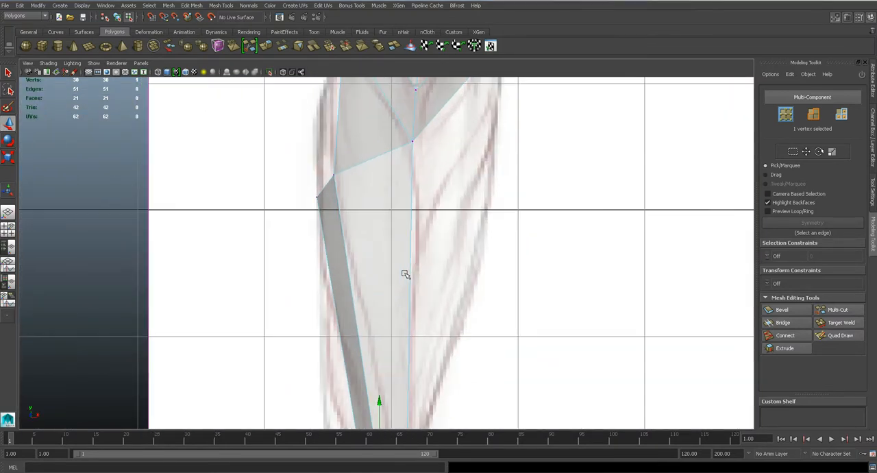
pyautogui.keyDown('alt'); pyautogui.moveTo(347, 278); pyautogui.dragTo(404, 238, button='middle'); pyautogui.keyUp('alt')
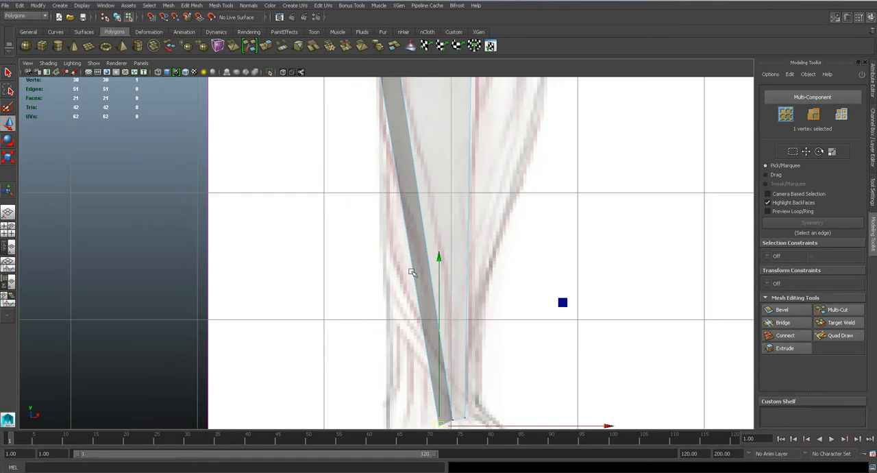
# - Extrude the open lower elbow edge in the front view and pull the new edge down over the outer forearm
pyautogui.scroll(-2, 412, 220)
pyautogui.moveTo(413, 221); pyautogui.dragTo(409, 198, button='right')
pyautogui.scroll(-2, 424, 266)
pyautogui.scroll(1, 425, 263)
pyautogui.keyDown('alt'); pyautogui.moveTo(444, 242); pyautogui.dragTo(374, 307, button='middle'); pyautogui.keyUp('alt')
pyautogui.scroll(-2, 373, 300)
pyautogui.scroll(4, 382, 205)
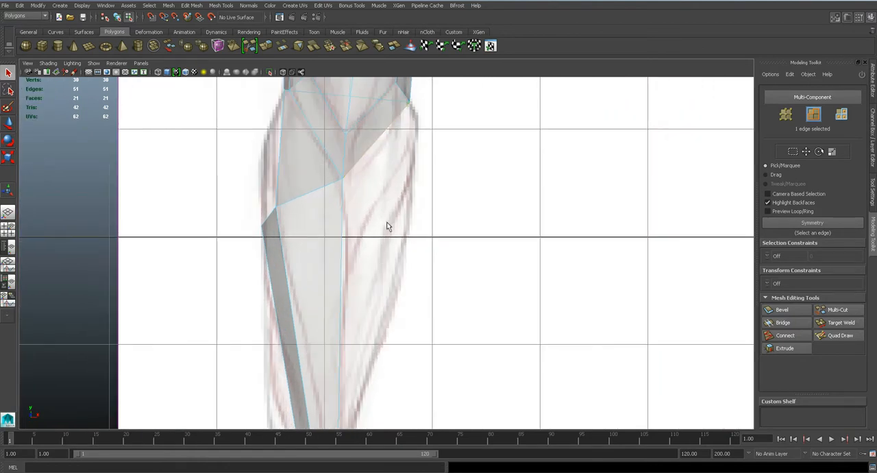
pyautogui.scroll(-2, 379, 215)
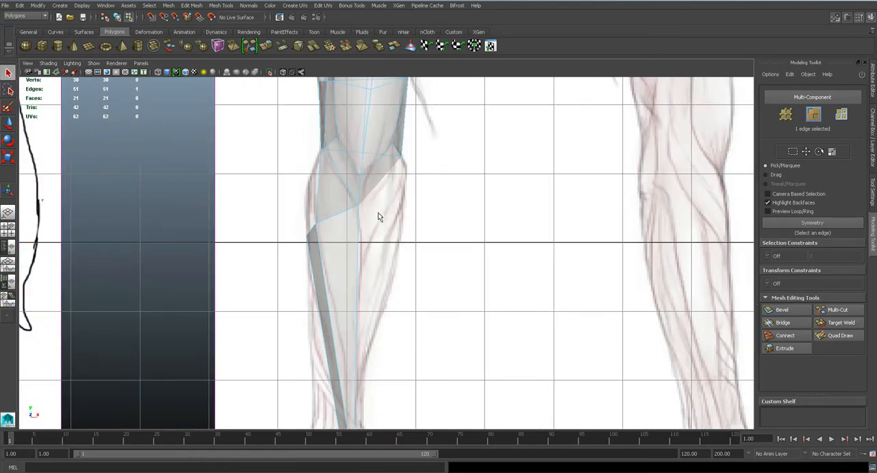
pyautogui.press('space')
pyautogui.moveTo(379, 214); pyautogui.dragTo(378, 192)
pyautogui.keyDown('alt'); pyautogui.moveTo(391, 226); pyautogui.dragTo(407, 197); pyautogui.keyUp('alt')
pyautogui.press('space')
pyautogui.click(221, 6)
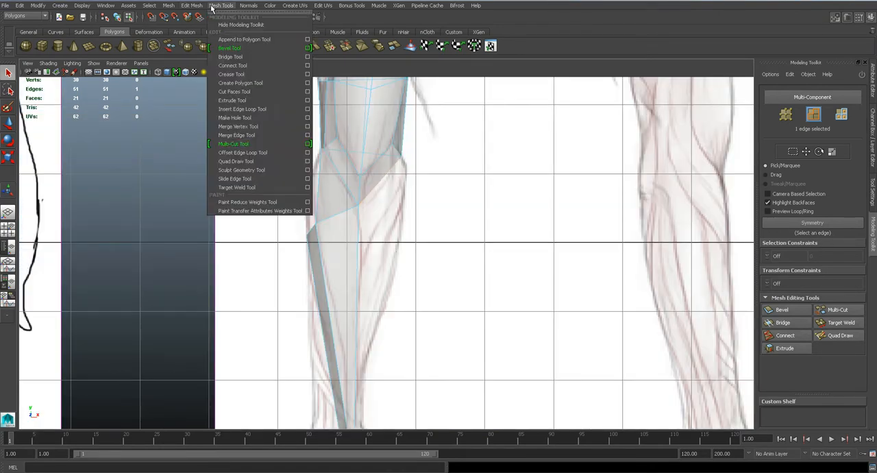
pyautogui.moveTo(193, 6)
pyautogui.click(221, 152)
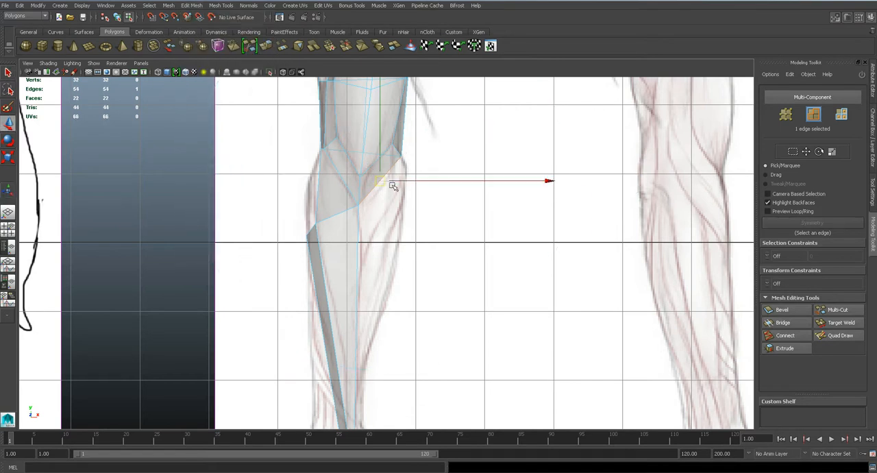
pyautogui.moveTo(405, 191); pyautogui.dragTo(395, 232)
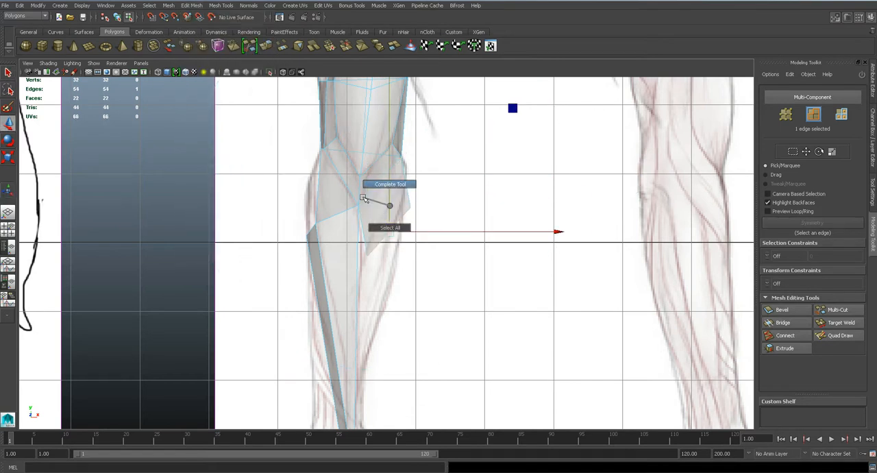
# - Target-weld the new face's inner vertex to the strip's wrist vertex and move its outer vertex down to the wrist
pyautogui.moveTo(385, 176); pyautogui.dragTo(360, 172, button='right')
pyautogui.keyDown('alt'); pyautogui.moveTo(399, 264); pyautogui.dragTo(400, 170, button='middle'); pyautogui.keyUp('alt')
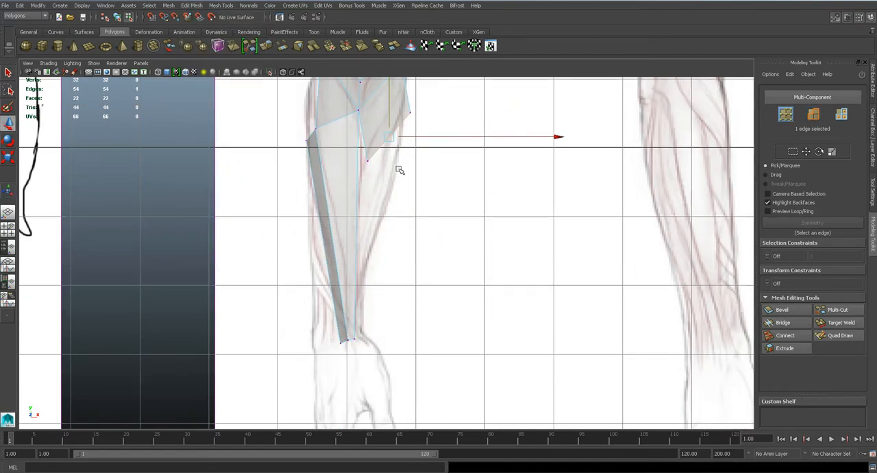
pyautogui.click(838, 323)
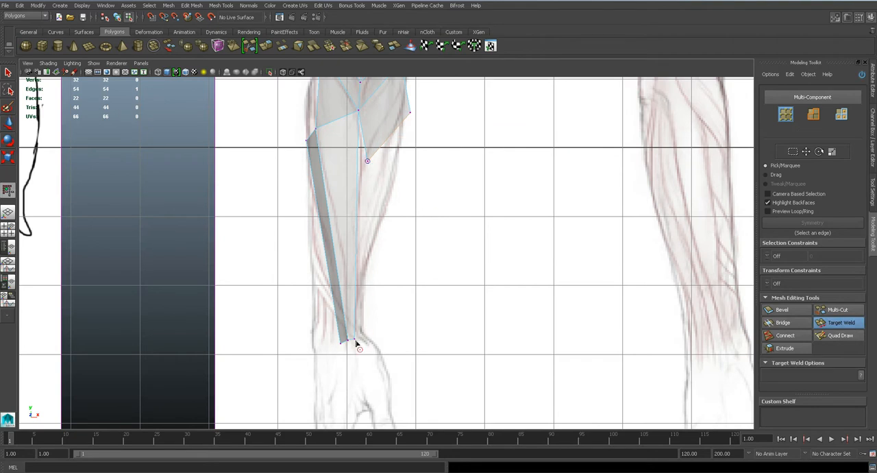
pyautogui.moveTo(355, 340); pyautogui.dragTo(355, 341)
pyautogui.press('w')
pyautogui.moveTo(412, 130); pyautogui.dragTo(363, 323, button='middle')
# - Inspect the extended outer forearm strip from all sides in the perspective view, checking how its edges meet the elbow
pyautogui.press('space')
pyautogui.moveTo(366, 341); pyautogui.dragTo(368, 321)
pyautogui.press('f')
pyautogui.keyDown('alt'); pyautogui.moveTo(424, 279); pyautogui.dragTo(423, 237); pyautogui.keyUp('alt')
pyautogui.scroll(-4, 424, 266)
pyautogui.keyDown('alt'); pyautogui.moveTo(423, 267); pyautogui.dragTo(431, 226); pyautogui.keyUp('alt')
pyautogui.moveTo(505, 135); pyautogui.dragTo(518, 67, button='middle')
pyautogui.keyDown('alt'); pyautogui.moveTo(420, 148); pyautogui.dragTo(399, 221); pyautogui.keyUp('alt')
pyautogui.click(392, 181)
pyautogui.keyDown('alt'); pyautogui.moveTo(404, 171); pyautogui.dragTo(336, 249); pyautogui.keyUp('alt')
pyautogui.keyDown('alt'); pyautogui.moveTo(399, 229); pyautogui.dragTo(381, 230); pyautogui.keyUp('alt')
pyautogui.moveTo(380, 230); pyautogui.dragTo(383, 209, button='right')
pyautogui.press('q')
pyautogui.click(385, 212)
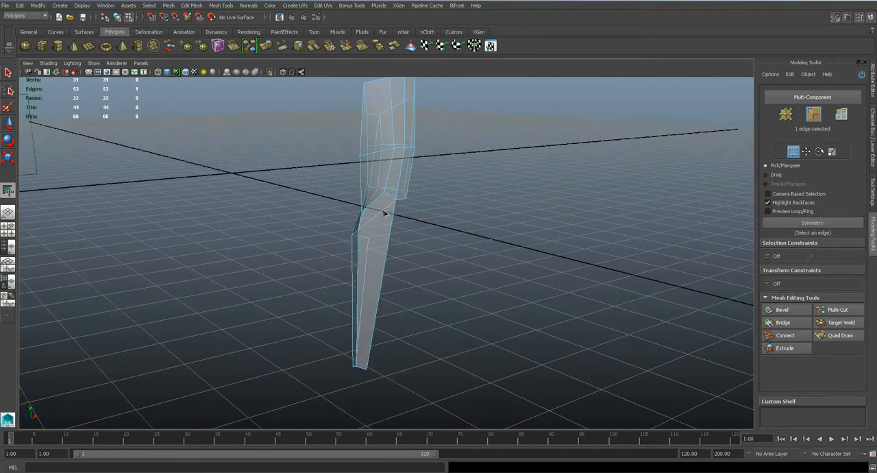
pyautogui.keyDown('alt'); pyautogui.moveTo(378, 224); pyautogui.dragTo(396, 200); pyautogui.keyUp('alt')
pyautogui.keyDown('alt'); pyautogui.moveTo(361, 244); pyautogui.dragTo(402, 248); pyautogui.keyUp('alt')
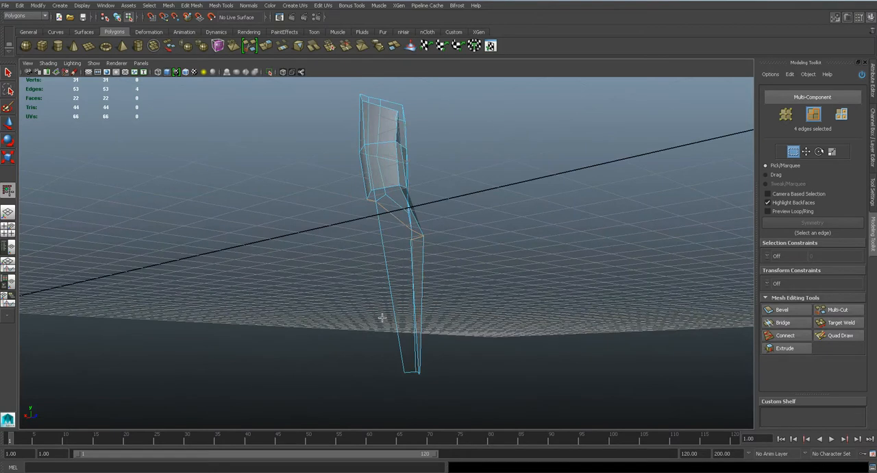
pyautogui.keyDown('alt'); pyautogui.moveTo(434, 330); pyautogui.dragTo(484, 180); pyautogui.keyUp('alt')
pyautogui.keyDown('alt'); pyautogui.moveTo(450, 253); pyautogui.dragTo(489, 256); pyautogui.keyUp('alt')
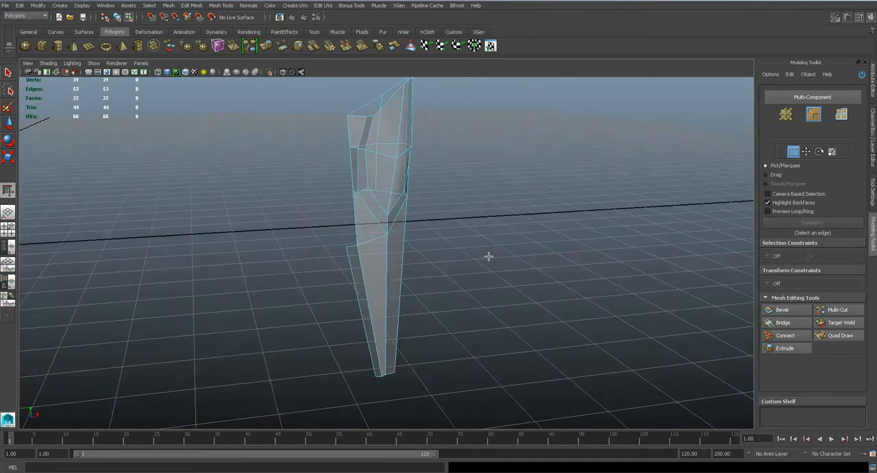
# - Multi-cut across the outer forearm strip from the shared elbow vertex to the strip's open outer edge
pyautogui.scroll(3, 409, 245)
pyautogui.keyDown('alt'); pyautogui.moveTo(409, 245); pyautogui.dragTo(390, 249); pyautogui.keyUp('alt')
pyautogui.scroll(4, 416, 242)
pyautogui.click(836, 312)
pyautogui.keyDown('alt'); pyautogui.moveTo(403, 213); pyautogui.dragTo(411, 256, button='middle'); pyautogui.keyUp('alt')
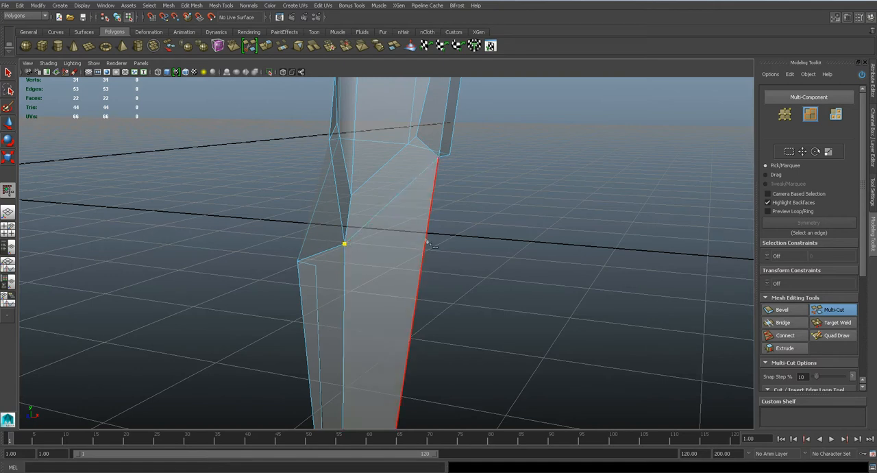
pyautogui.moveTo(430, 244)
pyautogui.keyDown('alt'); pyautogui.mouseDown()
pyautogui.moveTo(449, 241)
pyautogui.moveTo(424, 251)
pyautogui.mouseUp(); pyautogui.keyUp('alt')
pyautogui.moveTo(449, 225)
pyautogui.keyDown('alt'); pyautogui.mouseDown()
pyautogui.moveTo(435, 233)
pyautogui.moveTo(408, 225)
pyautogui.moveTo(393, 258)
pyautogui.moveTo(435, 254)
pyautogui.moveTo(363, 251)
pyautogui.moveTo(395, 201)
pyautogui.moveTo(425, 219)
pyautogui.moveTo(454, 219)
pyautogui.moveTo(452, 230)
pyautogui.moveTo(438, 230)
pyautogui.mouseUp(); pyautogui.keyUp('alt')
# - Delete the face above the new cut, between the elbow and the outer forearm strip
pyautogui.press('q')
pyautogui.press('F11')
pyautogui.click(393, 220)
pyautogui.press('Delete')
pyautogui.moveTo(433, 231); pyautogui.dragTo(423, 225, button='right')
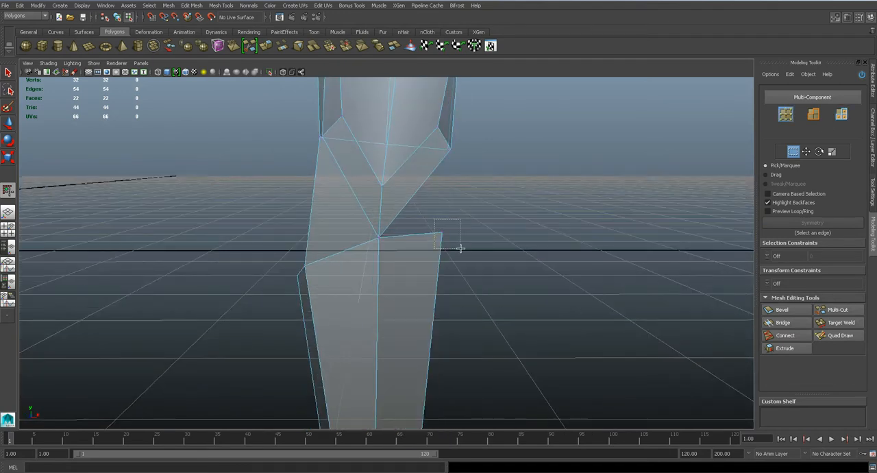
# - Move the outer strip's top corner vertex down and outward in the front view to match the forearm outline
pyautogui.click(443, 233)
pyautogui.press('space')
pyautogui.moveTo(425, 233); pyautogui.dragTo(428, 248)
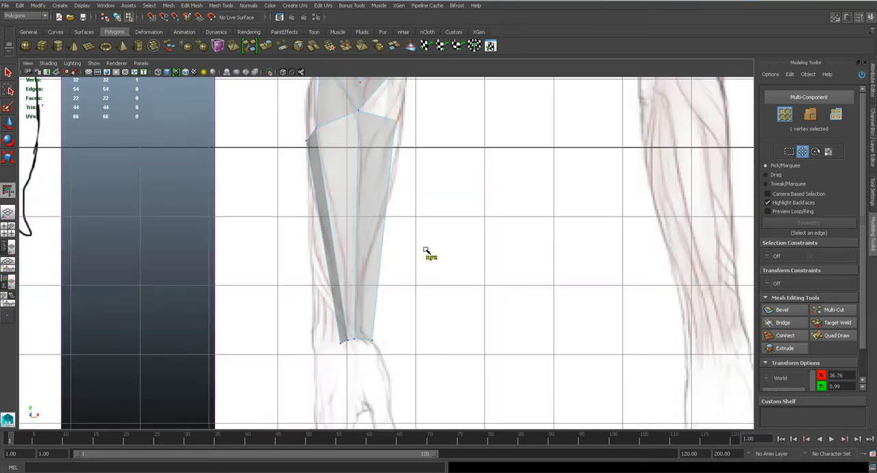
pyautogui.keyDown('alt'); pyautogui.moveTo(406, 170); pyautogui.dragTo(442, 309, button='middle'); pyautogui.keyUp('alt')
pyautogui.scroll(1, 442, 309)
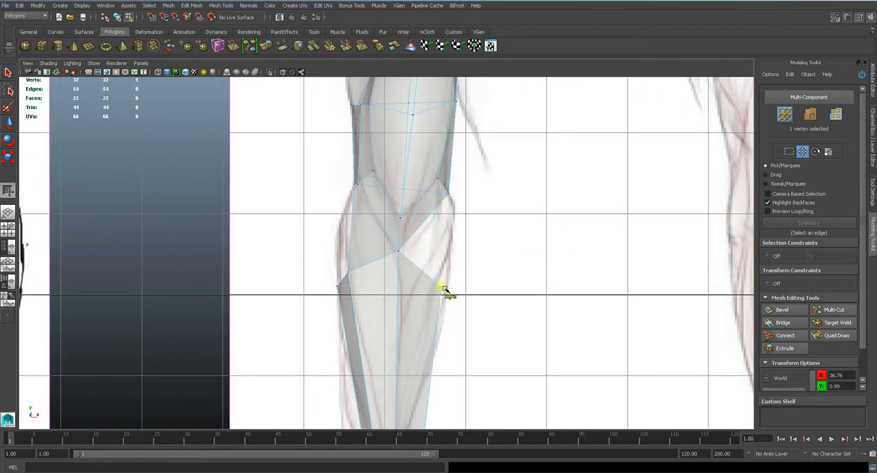
pyautogui.scroll(2, 446, 274)
# - Extrude the open lower elbow edge and pull the new edge outward and down across the gap
pyautogui.press('q')
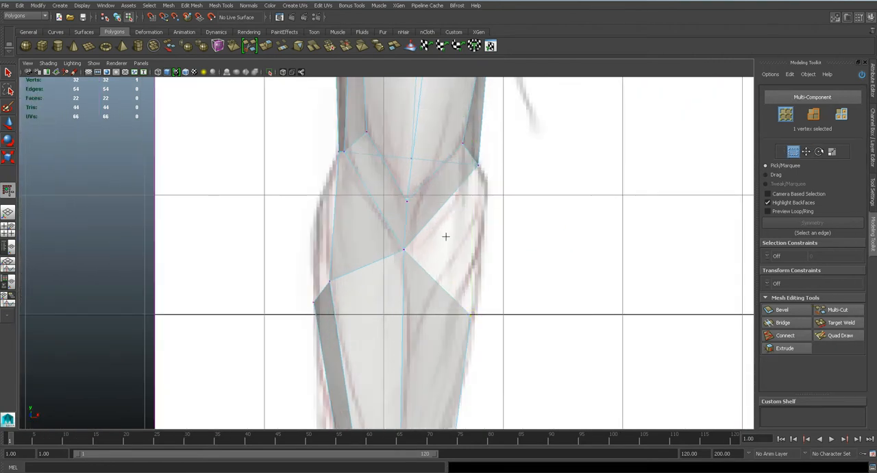
pyautogui.press('F10')
pyautogui.click(442, 202)
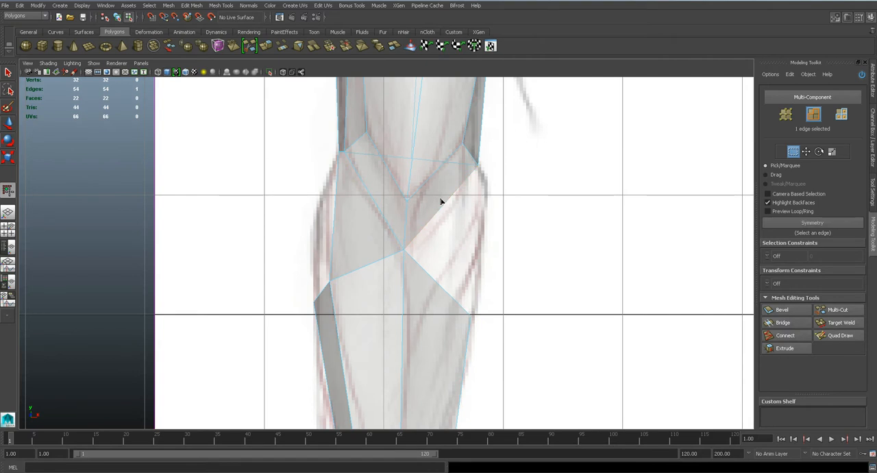
pyautogui.click(191, 5)
pyautogui.click(219, 151)
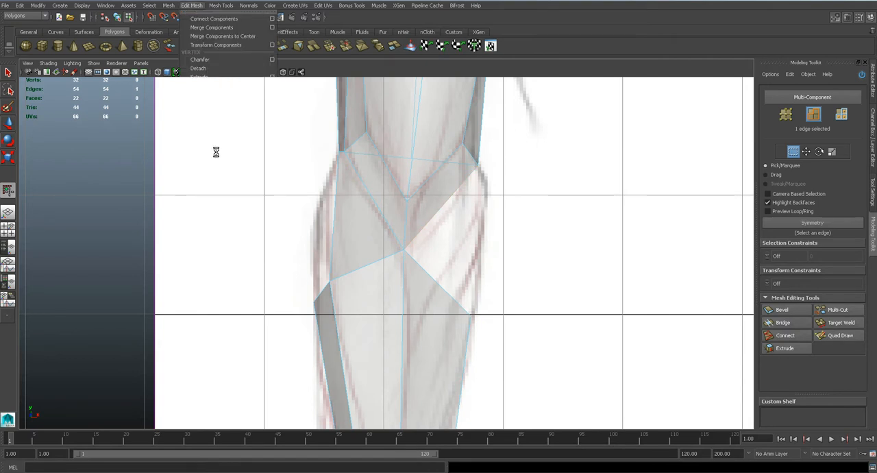
pyautogui.moveTo(441, 206); pyautogui.dragTo(473, 235)
# - Target-weld the new face's inner vertex to the outer strip's corner and fit the outer vertices to the forearm outline
pyautogui.press('q')
pyautogui.moveTo(448, 234); pyautogui.dragTo(418, 234, button='right')
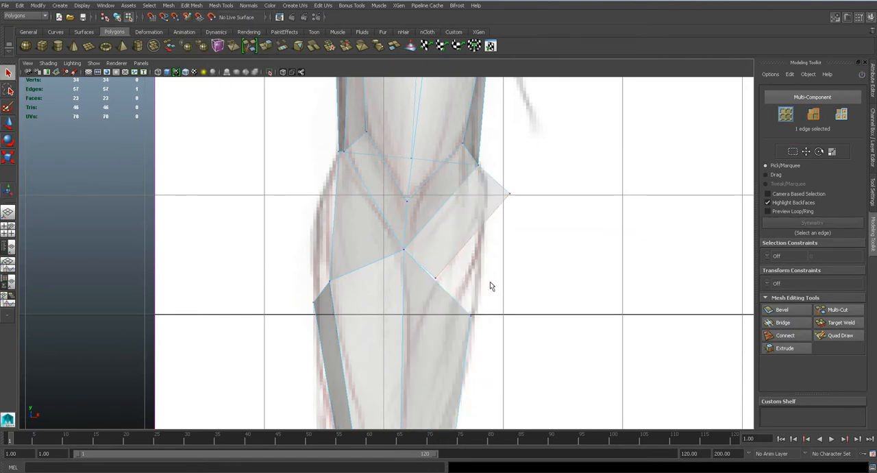
pyautogui.click(850, 322)
pyautogui.moveTo(466, 310); pyautogui.dragTo(473, 289)
pyautogui.press('w')
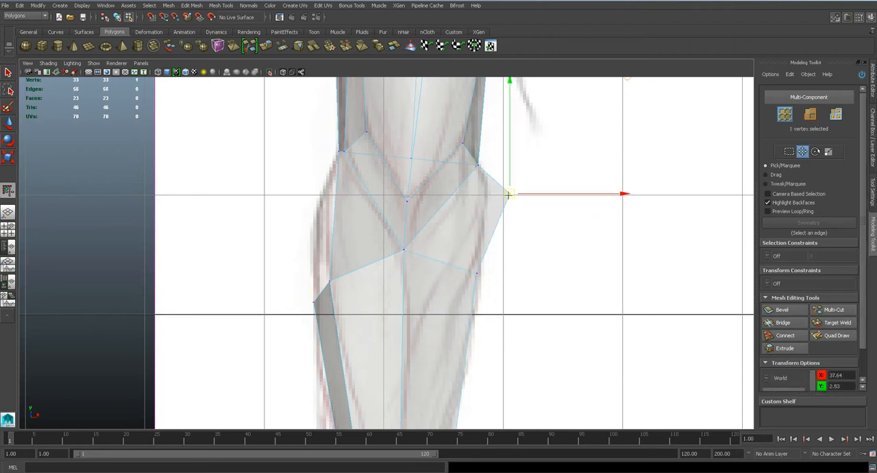
pyautogui.moveTo(509, 194); pyautogui.dragTo(493, 201)
# - Target-weld the elbow's loose outer vertex and the adjacent upper-arm corner vertex together in the perspective view
pyautogui.press('space')
pyautogui.moveTo(463, 237); pyautogui.dragTo(501, 240)
pyautogui.keyDown('alt'); pyautogui.moveTo(411, 321); pyautogui.dragTo(417, 227, button='middle'); pyautogui.keyUp('alt')
pyautogui.press('space')
pyautogui.moveTo(417, 227); pyautogui.dragTo(392, 239)
pyautogui.click(830, 325)
pyautogui.keyDown('alt'); pyautogui.moveTo(447, 232); pyautogui.dragTo(458, 274); pyautogui.keyUp('alt')
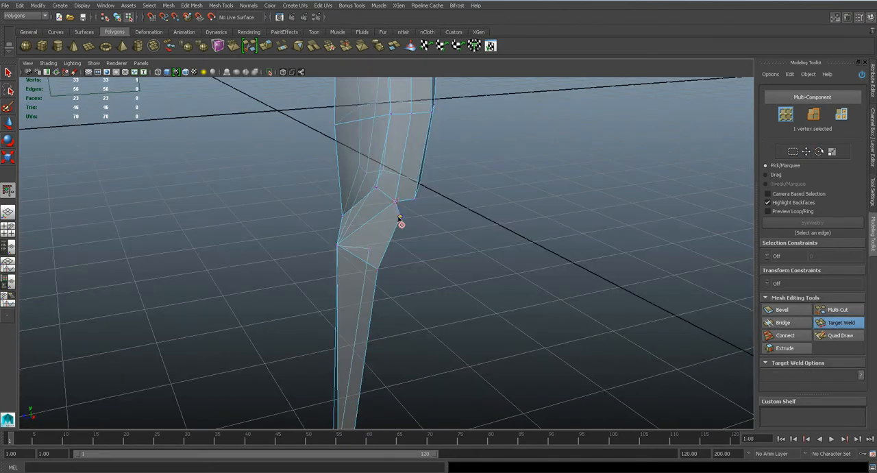
pyautogui.moveTo(416, 201); pyautogui.dragTo(400, 216)
pyautogui.moveTo(400, 217)
pyautogui.keyDown('alt'); pyautogui.mouseDown()
pyautogui.moveTo(427, 255)
pyautogui.moveTo(391, 239)
pyautogui.moveTo(519, 250)
pyautogui.moveTo(415, 243)
pyautogui.moveTo(372, 267)
pyautogui.moveTo(462, 273)
pyautogui.moveTo(485, 286)
pyautogui.moveTo(636, 284)
pyautogui.moveTo(198, 254)
pyautogui.moveTo(323, 273)
pyautogui.moveTo(600, 288)
pyautogui.mouseUp(); pyautogui.keyUp('alt')
# - Preview the arm smoothed in perspective, return to the unsmoothed mesh, and inspect the forearm's open edges
pyautogui.press('1')
pyautogui.keyDown('alt'); pyautogui.moveTo(343, 282); pyautogui.dragTo(363, 269); pyautogui.keyUp('alt')
pyautogui.scroll(5, 397, 288)
pyautogui.press('q')
pyautogui.rightClick(355, 270)
pyautogui.click(354, 247)
pyautogui.keyDown('alt'); pyautogui.moveTo(357, 301); pyautogui.dragTo(509, 317); pyautogui.keyUp('alt')
pyautogui.scroll(-4, 493, 316)
pyautogui.scroll(4, 384, 267)
pyautogui.keyDown('alt'); pyautogui.moveTo(415, 274); pyautogui.dragTo(539, 261); pyautogui.keyUp('alt')
pyautogui.press('3')
pyautogui.press('1')
pyautogui.moveTo(457, 257)
pyautogui.keyDown('alt'); pyautogui.mouseDown()
pyautogui.moveTo(251, 256)
pyautogui.moveTo(441, 253)
pyautogui.moveTo(374, 268)
pyautogui.moveTo(327, 265)
pyautogui.mouseUp(); pyautogui.keyUp('alt')
# - Extrude the forearm strip's open rear edge in the side view and pull the new edge backward
pyautogui.press('space')
pyautogui.keyDown('alt'); pyautogui.moveTo(370, 281); pyautogui.dragTo(412, 287, button='middle'); pyautogui.keyUp('alt')
pyautogui.scroll(-2, 398, 224)
pyautogui.press('w')
pyautogui.click(191, 5)
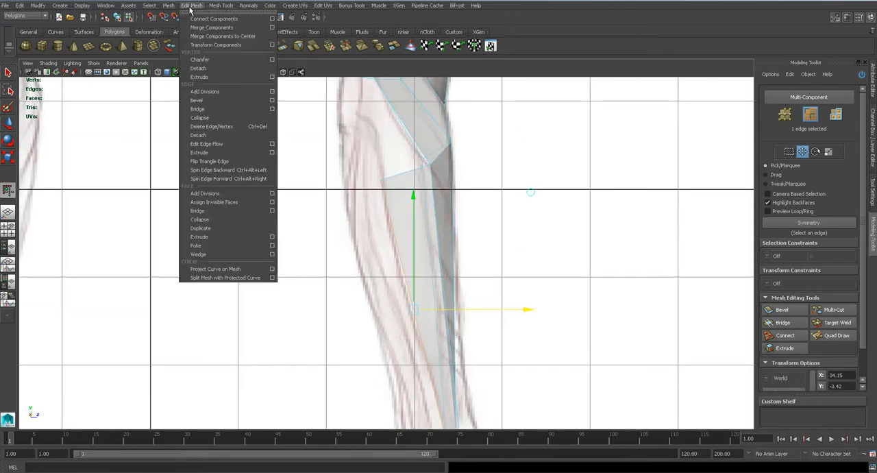
pyautogui.click(219, 144)
pyautogui.moveTo(449, 237); pyautogui.dragTo(412, 240)
pyautogui.moveTo(366, 153); pyautogui.dragTo(323, 100, button='right')
# - Shift the new rear strip's wrist vertex sideways in the front view to reach the forearm outline at the wrist
pyautogui.press('space')
pyautogui.moveTo(394, 310); pyautogui.dragTo(389, 238)
pyautogui.moveTo(364, 269); pyautogui.dragTo(358, 244, button='right')
pyautogui.click(348, 274)
pyautogui.press('space')
pyautogui.moveTo(372, 255); pyautogui.dragTo(351, 333)
pyautogui.keyDown('alt'); pyautogui.moveTo(350, 333); pyautogui.dragTo(361, 154, button='middle'); pyautogui.keyUp('alt')
pyautogui.moveTo(405, 297); pyautogui.dragTo(399, 299)
pyautogui.keyDown('alt'); pyautogui.moveTo(365, 363); pyautogui.dragTo(361, 211, button='middle'); pyautogui.keyUp('alt')
pyautogui.moveTo(365, 273); pyautogui.dragTo(336, 280, button='right')
pyautogui.click(372, 324)
pyautogui.moveTo(389, 323); pyautogui.dragTo(370, 321)
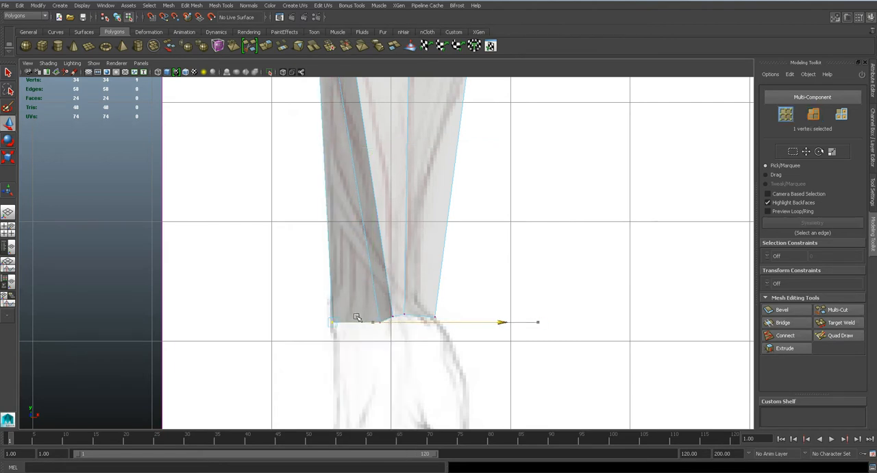
pyautogui.moveTo(396, 321); pyautogui.dragTo(396, 321)
# - Shift the rear strip's upper vertex sideways in the front view to follow the forearm outline below the elbow
pyautogui.keyDown('alt'); pyautogui.moveTo(336, 177); pyautogui.dragTo(374, 355, button='middle'); pyautogui.keyUp('alt')
pyautogui.keyDown('alt'); pyautogui.moveTo(345, 137); pyautogui.dragTo(355, 241, button='middle'); pyautogui.keyUp('alt')
pyautogui.scroll(3, 355, 241)
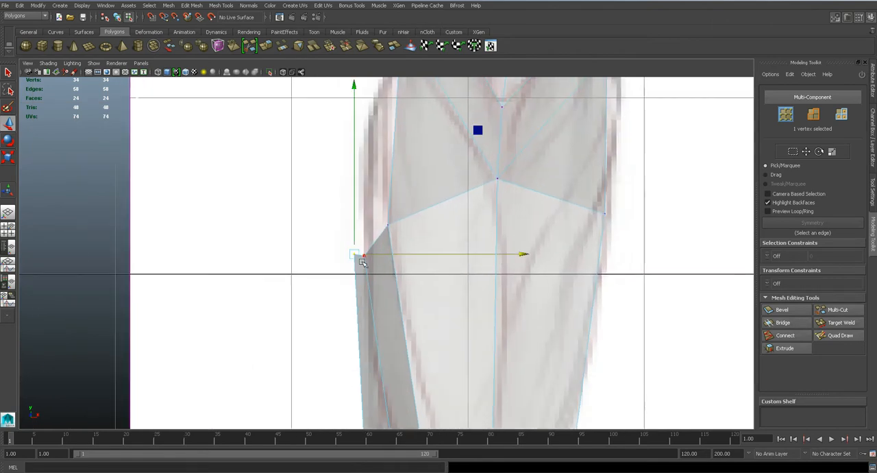
# - Examine the forearm strips in the perspective view to identify the open edge on the outer side
pyautogui.press('space')
pyautogui.moveTo(388, 278); pyautogui.dragTo(390, 262)
pyautogui.keyDown('alt'); pyautogui.moveTo(367, 384); pyautogui.dragTo(449, 338); pyautogui.keyUp('alt')
pyautogui.moveTo(396, 319)
pyautogui.keyDown('alt'); pyautogui.mouseDown()
pyautogui.moveTo(281, 272)
pyautogui.moveTo(168, 280)
pyautogui.moveTo(355, 316)
pyautogui.moveTo(560, 309)
pyautogui.moveTo(382, 295)
pyautogui.moveTo(381, 288)
pyautogui.moveTo(359, 290)
pyautogui.moveTo(360, 269)
pyautogui.mouseUp(); pyautogui.keyUp('alt')
pyautogui.press('4')
pyautogui.press('q')
pyautogui.moveTo(360, 269); pyautogui.dragTo(359, 249, button='right')
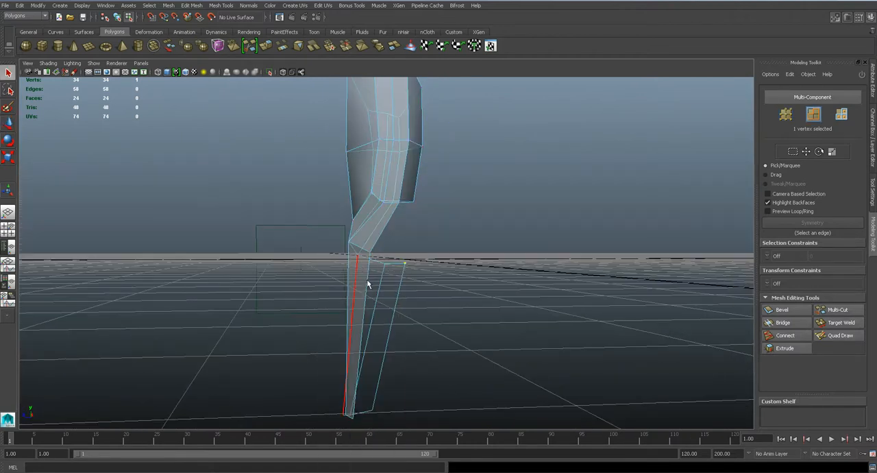
pyautogui.click(365, 294)
pyautogui.keyDown('alt'); pyautogui.moveTo(389, 315); pyautogui.dragTo(372, 329); pyautogui.keyUp('alt')
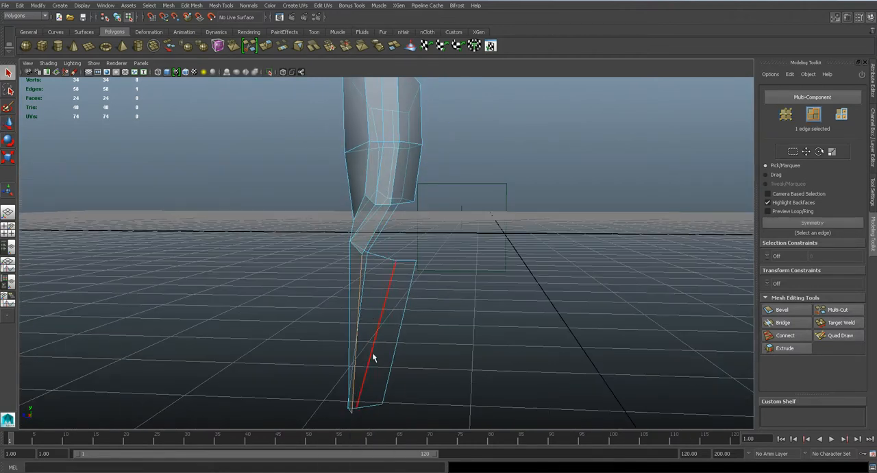
pyautogui.keyDown('alt'); pyautogui.moveTo(362, 367); pyautogui.dragTo(370, 341); pyautogui.keyUp('alt')
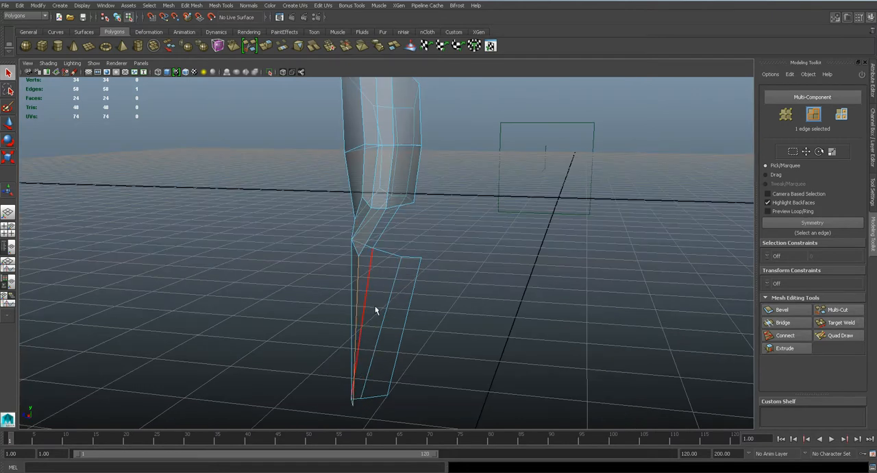
# - Compare the forearm strips with the side-view reference and check the outer strip's face in perspective
pyautogui.press('space')
pyautogui.moveTo(426, 298); pyautogui.dragTo(424, 295)
pyautogui.scroll(-2, 422, 298)
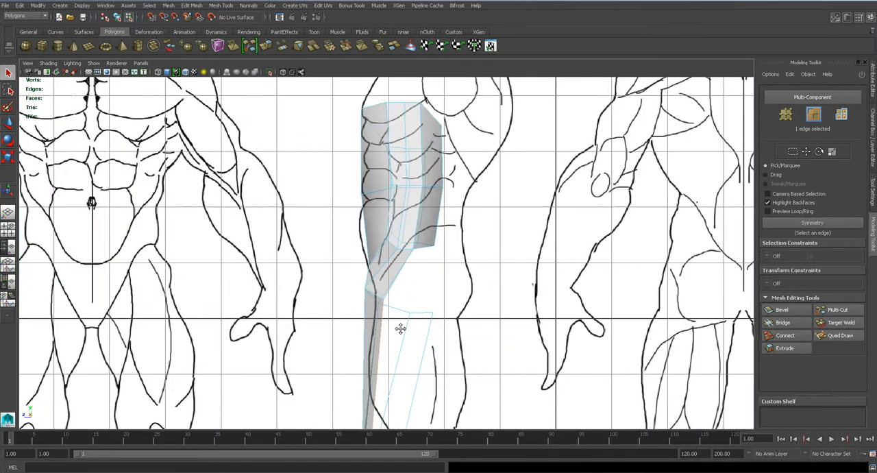
pyautogui.keyDown('alt'); pyautogui.moveTo(404, 330); pyautogui.dragTo(389, 153, button='middle'); pyautogui.keyUp('alt')
pyautogui.scroll(3, 405, 275)
pyautogui.scroll(-1, 379, 180)
pyautogui.click(365, 92)
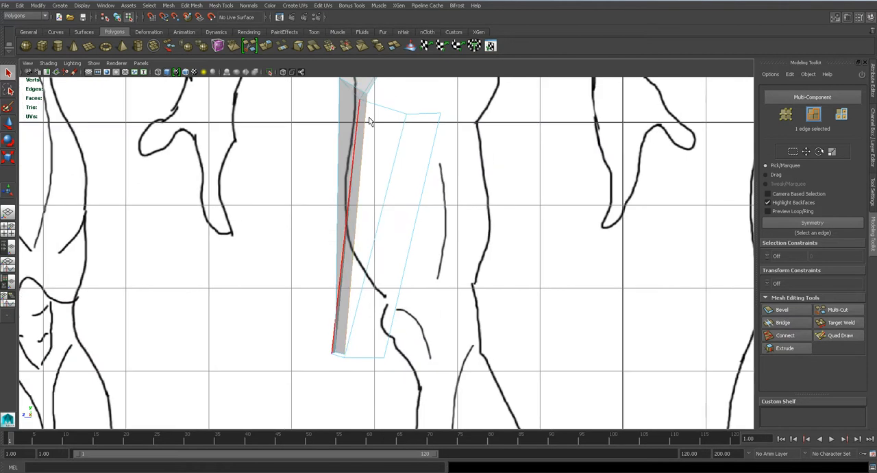
pyautogui.moveTo(354, 183); pyautogui.dragTo(356, 204, button='right')
pyautogui.click(356, 194)
pyautogui.press('space')
pyautogui.moveTo(353, 205); pyautogui.dragTo(357, 185)
pyautogui.keyDown('alt'); pyautogui.moveTo(360, 199); pyautogui.dragTo(544, 229); pyautogui.keyUp('alt')
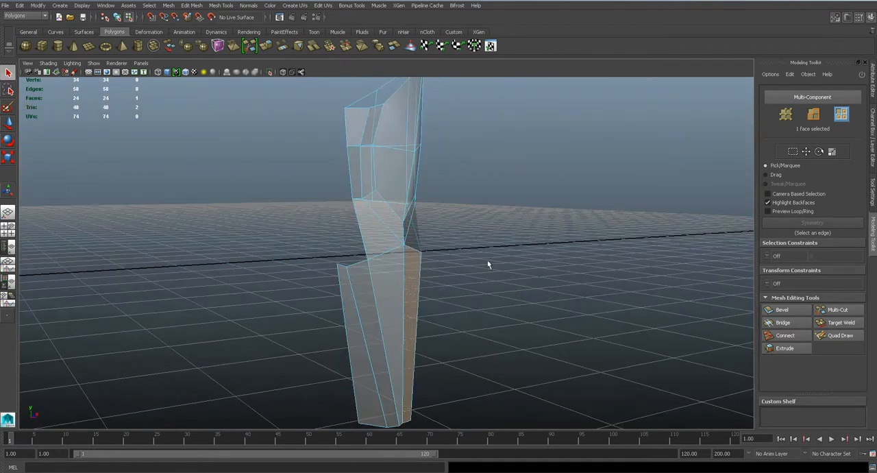
# - Extrude the outer forearm strip's open edge in the side view and pull the new edge backward
pyautogui.moveTo(388, 272)
pyautogui.keyDown('alt'); pyautogui.mouseDown()
pyautogui.moveTo(280, 276)
pyautogui.moveTo(368, 299)
pyautogui.moveTo(263, 282)
pyautogui.moveTo(403, 274)
pyautogui.mouseUp(); pyautogui.keyUp('alt')
pyautogui.press('space')
pyautogui.moveTo(348, 168); pyautogui.dragTo(355, 151, button='right')
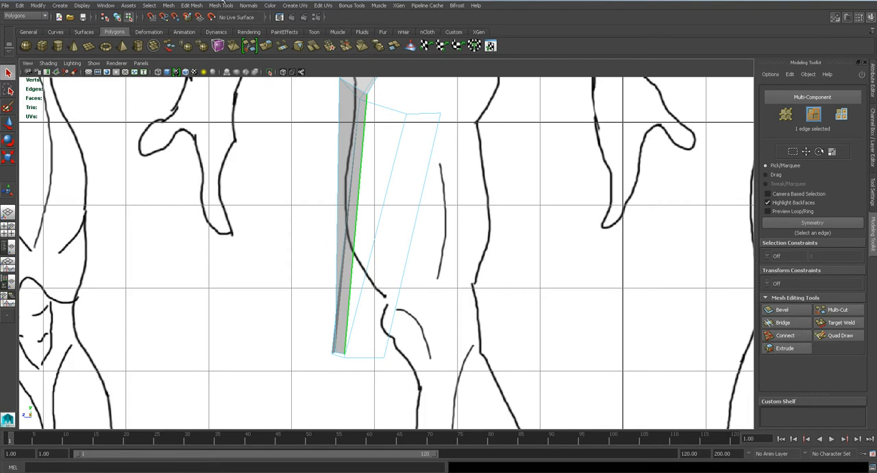
pyautogui.click(192, 6)
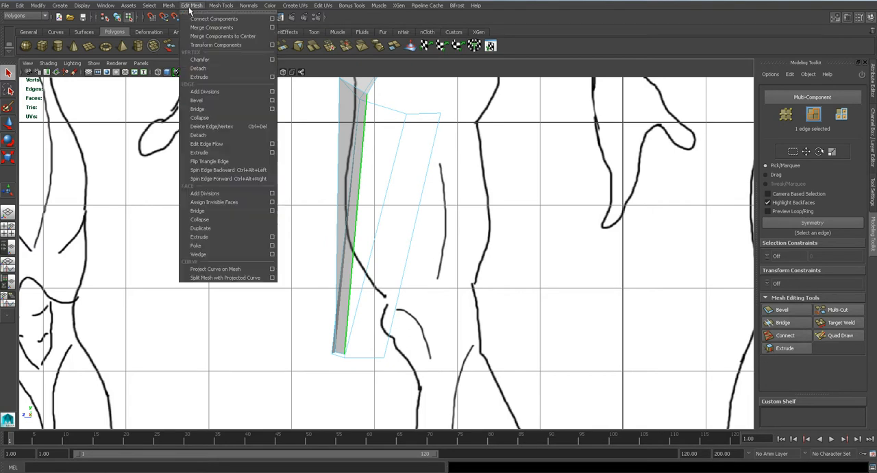
pyautogui.click(212, 153)
pyautogui.moveTo(353, 228); pyautogui.dragTo(409, 236)
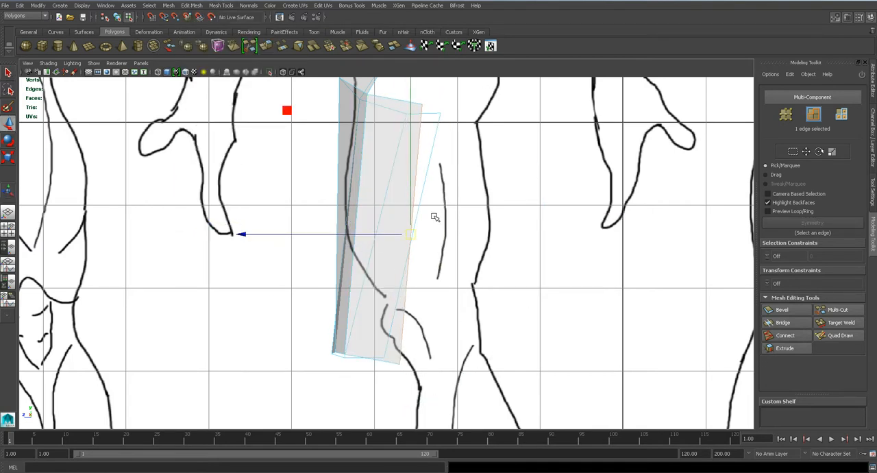
# - Rotate the extruded edge in the side view and shift it sideways toward the arm in the front view
pyautogui.press('e')
pyautogui.moveTo(251, 280); pyautogui.dragTo(248, 257)
pyautogui.press('space')
pyautogui.moveTo(396, 189); pyautogui.dragTo(399, 214)
pyautogui.press('w')
pyautogui.scroll(-5, 441, 255)
pyautogui.keyDown('alt'); pyautogui.moveTo(472, 296); pyautogui.dragTo(459, 164, button='middle'); pyautogui.keyUp('alt')
pyautogui.moveTo(499, 222); pyautogui.dragTo(483, 220)
# - Insert a lengthwise edge loop into the newly extruded outer forearm strip
pyautogui.press('space')
pyautogui.moveTo(387, 252); pyautogui.dragTo(408, 250)
pyautogui.keyDown('alt'); pyautogui.moveTo(407, 249); pyautogui.dragTo(416, 194, button='middle'); pyautogui.keyUp('alt')
pyautogui.click(241, 7)
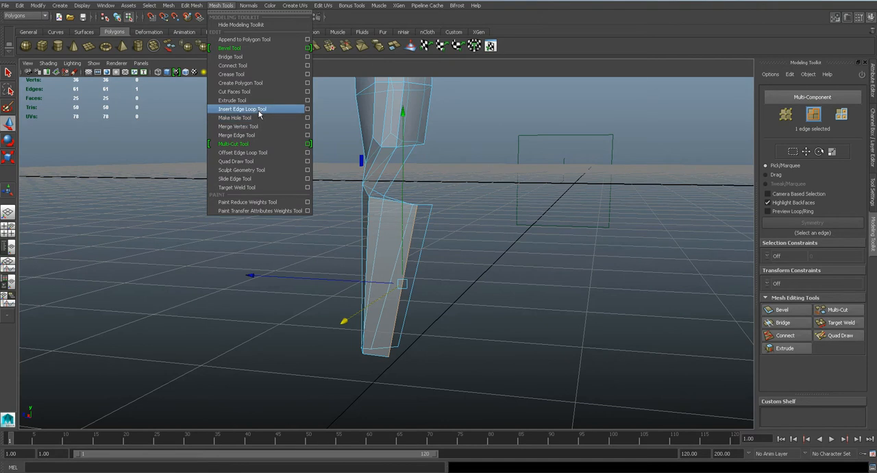
pyautogui.click(259, 117)
pyautogui.keyDown('alt'); pyautogui.moveTo(338, 190); pyautogui.dragTo(409, 251); pyautogui.keyUp('alt')
pyautogui.click(393, 200)
# - Bridge the two facing open edges to close the forearm strips into a tube, and save the scene
pyautogui.press('w')
pyautogui.keyDown('shift'); pyautogui.click(452, 272); pyautogui.keyUp('shift')
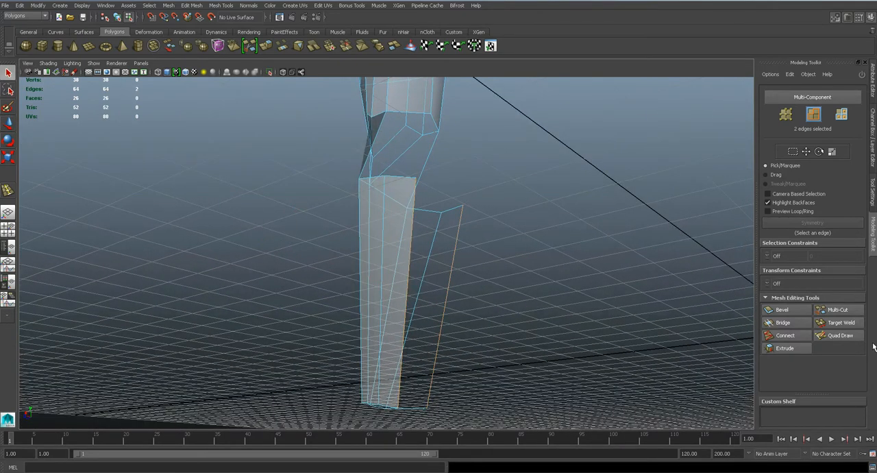
pyautogui.click(800, 313)
pyautogui.click(782, 323)
pyautogui.keyDown('alt'); pyautogui.moveTo(531, 293); pyautogui.dragTo(431, 307); pyautogui.keyUp('alt')
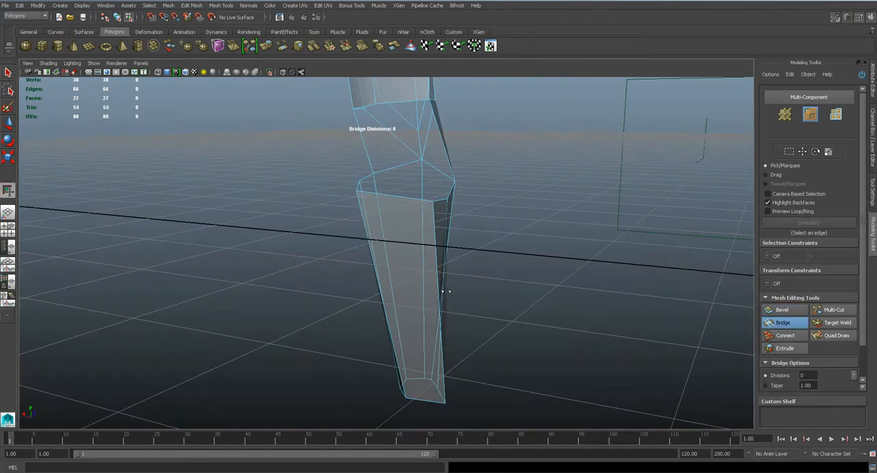
pyautogui.press('q')
pyautogui.scroll(-5, 454, 266)
pyautogui.keyDown('alt'); pyautogui.moveTo(453, 266); pyautogui.dragTo(172, 276); pyautogui.keyUp('alt')
pyautogui.hotkey('ctrl', 's')
# - Reposition the bottom corner vertex of the forearm at the wrist opening in the perspective view
pyautogui.scroll(3, 397, 263)
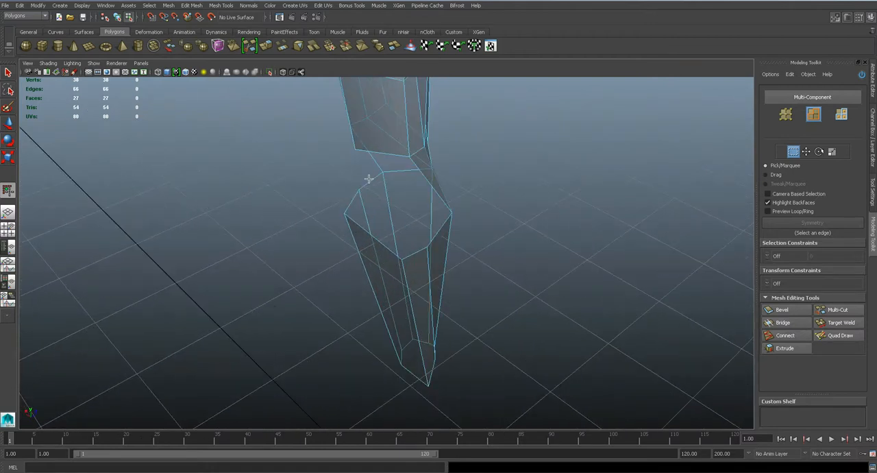
pyautogui.keyDown('alt'); pyautogui.moveTo(459, 218); pyautogui.dragTo(527, 198); pyautogui.keyUp('alt')
pyautogui.keyDown('alt'); pyautogui.moveTo(454, 286); pyautogui.dragTo(443, 306); pyautogui.keyUp('alt')
pyautogui.keyDown('alt'); pyautogui.moveTo(431, 306); pyautogui.dragTo(445, 218, button='middle'); pyautogui.keyUp('alt')
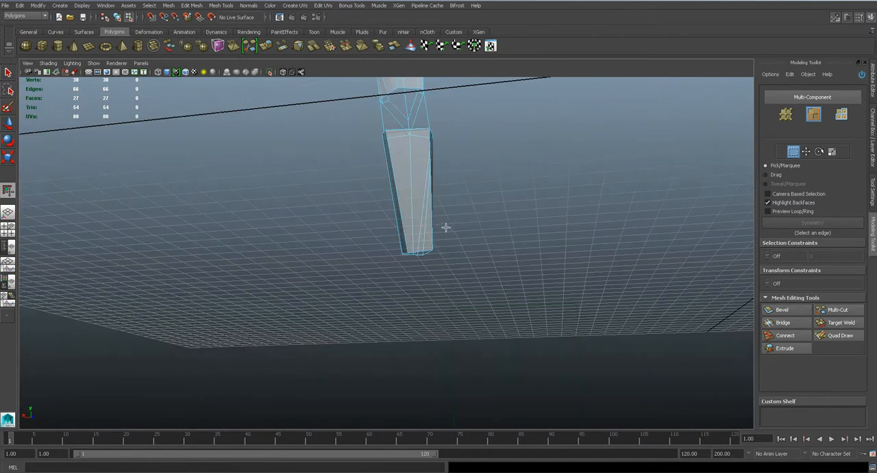
pyautogui.scroll(5, 450, 234)
pyautogui.moveTo(449, 234); pyautogui.dragTo(416, 231, button='right')
pyautogui.click(475, 248)
pyautogui.press('w')
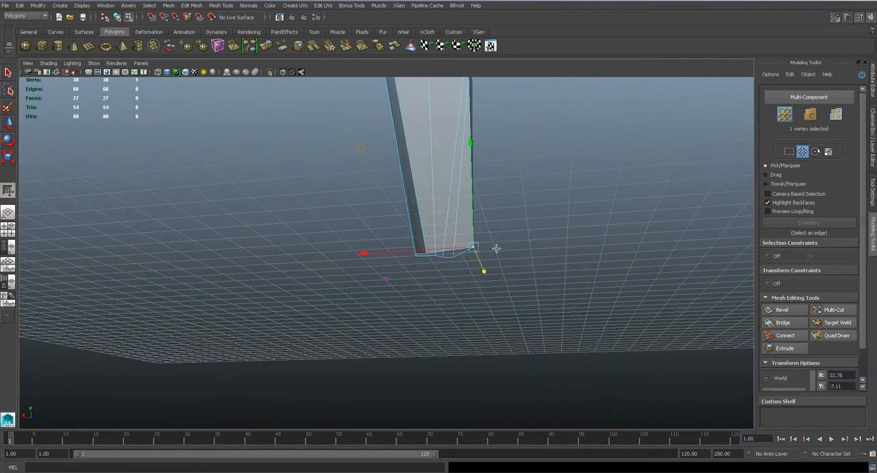
pyautogui.moveTo(452, 249); pyautogui.dragTo(390, 253)
pyautogui.scroll(-4, 387, 250)
pyautogui.press('q')
# - Save the scene and check the closed forearm in smooth mesh preview before returning to the unsmoothed mesh
pyautogui.hotkey('ctrl', 's')
pyautogui.press('Return')
pyautogui.press('3')
pyautogui.keyDown('alt'); pyautogui.moveTo(378, 210); pyautogui.dragTo(433, 216); pyautogui.keyUp('alt')
pyautogui.press('1')
pyautogui.moveTo(378, 226)
pyautogui.keyDown('alt'); pyautogui.mouseDown()
pyautogui.moveTo(382, 241)
pyautogui.moveTo(422, 238)
pyautogui.moveTo(385, 238)
pyautogui.moveTo(384, 211)
pyautogui.moveTo(385, 235)
pyautogui.mouseUp(); pyautogui.keyUp('alt')
pyautogui.press('space')
pyautogui.hotkey('ctrl', 's')
pyautogui.press('Return')
# - Insert a horizontal edge loop around the upper forearm in the front view
pyautogui.scroll(-2, 437, 219)
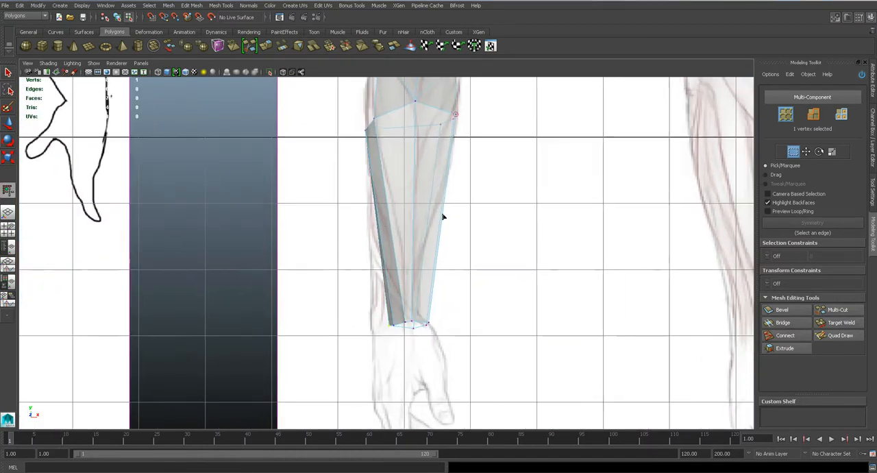
pyautogui.scroll(3, 437, 220)
pyautogui.keyDown('alt'); pyautogui.moveTo(437, 219); pyautogui.dragTo(425, 245, button='middle'); pyautogui.keyUp('alt')
pyautogui.scroll(1, 425, 244)
pyautogui.click(219, 7)
pyautogui.click(246, 109)
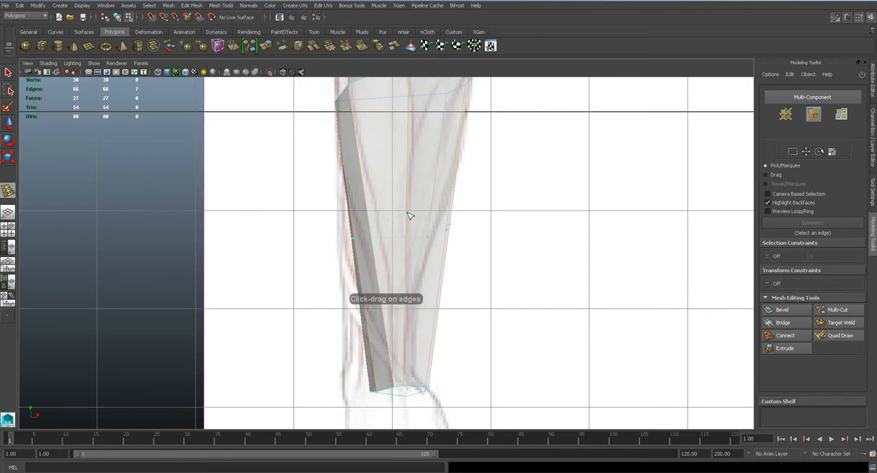
pyautogui.moveTo(413, 152); pyautogui.dragTo(413, 152)
# - Move the new loop's inner-side vertices sideways in the front view to fit the forearm outline
pyautogui.press('q')
pyautogui.moveTo(380, 151); pyautogui.dragTo(351, 153, button='right')
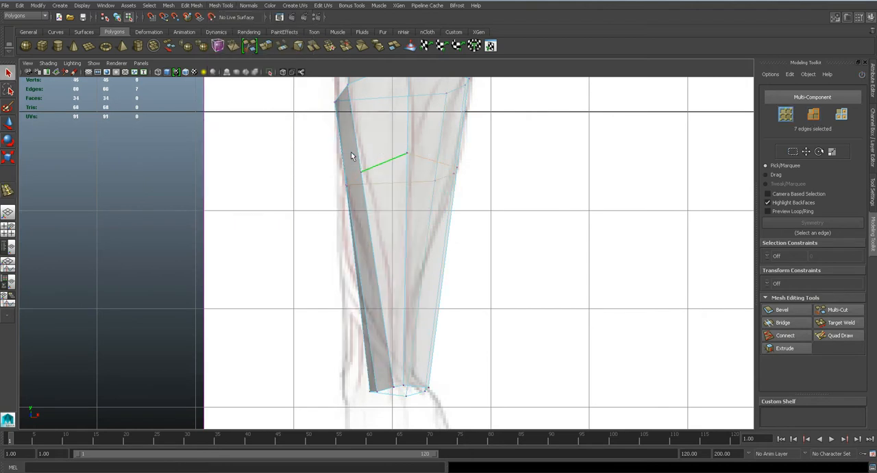
pyautogui.scroll(1, 351, 152)
pyautogui.press('w')
pyautogui.click(354, 152)
pyautogui.moveTo(355, 152); pyautogui.dragTo(362, 151)
pyautogui.keyDown('alt'); pyautogui.moveTo(419, 291); pyautogui.dragTo(428, 326, button='middle'); pyautogui.keyUp('alt')
pyautogui.click(380, 198)
pyautogui.moveTo(380, 197); pyautogui.dragTo(376, 196)
# - Adjust the upper forearm loop's rear and middle vertices in the side view to follow the reference
pyautogui.press('space')
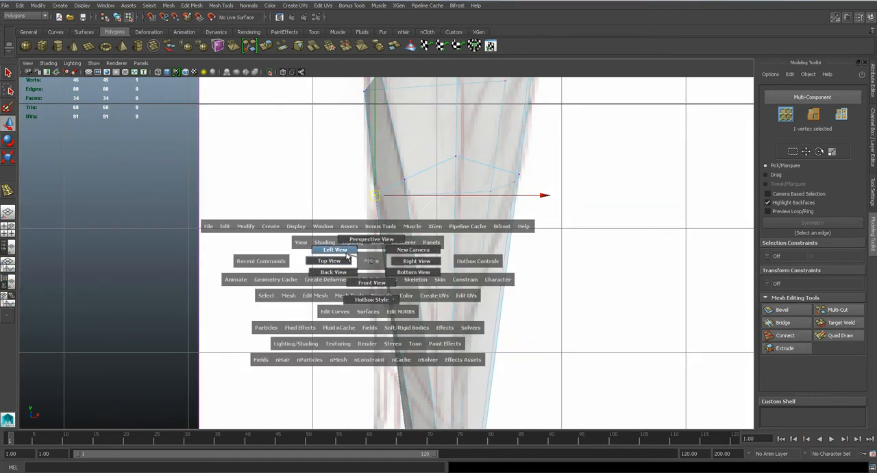
pyautogui.moveTo(348, 260); pyautogui.dragTo(347, 249)
pyautogui.keyDown('alt'); pyautogui.moveTo(442, 216); pyautogui.dragTo(417, 292, button='middle'); pyautogui.keyUp('alt')
pyautogui.keyDown('alt'); pyautogui.moveTo(417, 292); pyautogui.dragTo(482, 216, button='right'); pyautogui.keyUp('alt')
pyautogui.click(482, 216)
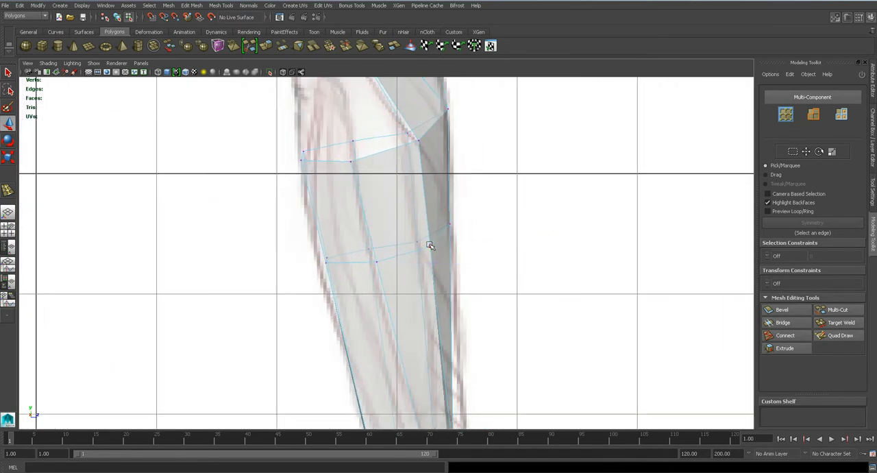
pyautogui.moveTo(430, 249); pyautogui.dragTo(451, 218)
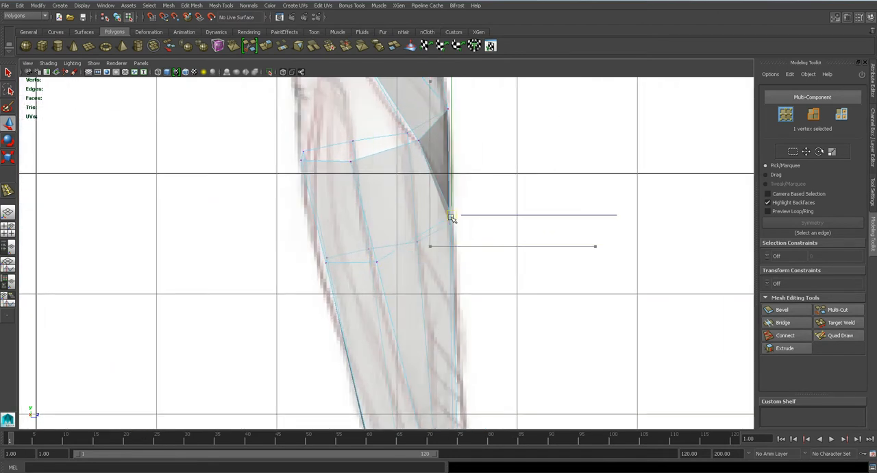
pyautogui.click(377, 262)
pyautogui.moveTo(377, 262); pyautogui.dragTo(371, 264)
pyautogui.click(450, 226)
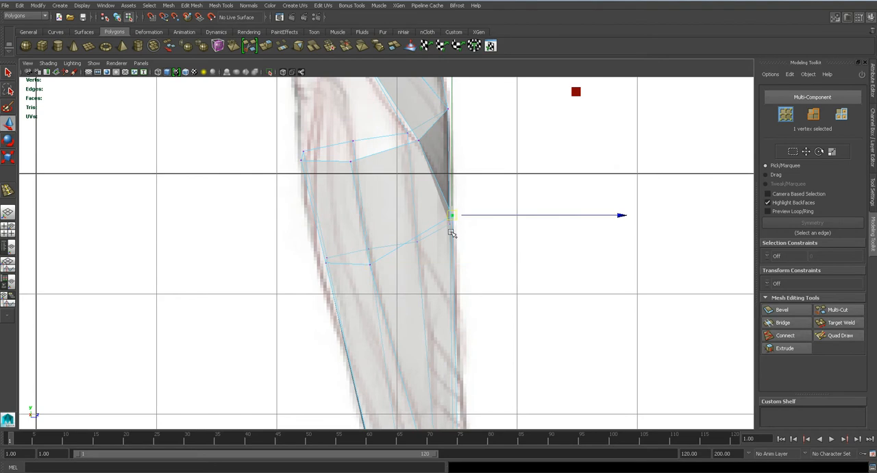
pyautogui.press('q')
pyautogui.press('w')
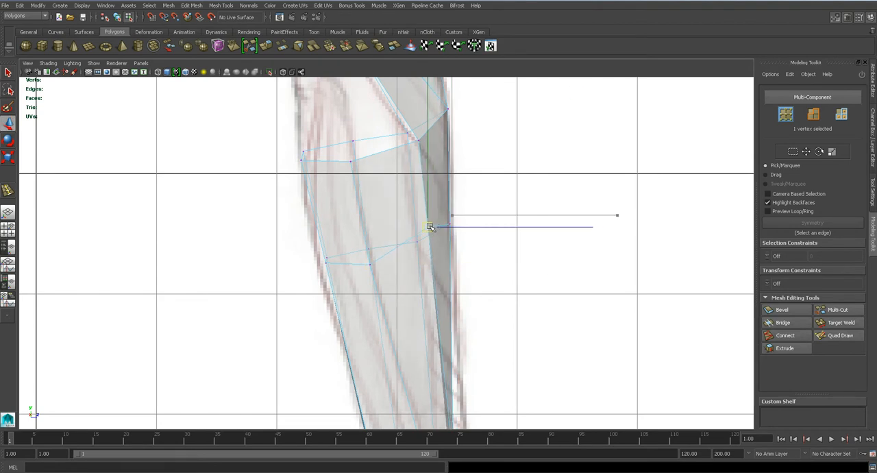
# - Raise the vertex at the back of the elbow slightly in the side view to fit the reference
pyautogui.keyDown('alt'); pyautogui.moveTo(450, 243); pyautogui.dragTo(437, 284, button='middle'); pyautogui.keyUp('alt')
pyautogui.scroll(2, 437, 285)
pyautogui.moveTo(425, 273); pyautogui.dragTo(449, 248)
pyautogui.click(353, 320)
pyautogui.click(326, 189)
pyautogui.moveTo(326, 190); pyautogui.dragTo(330, 179)
pyautogui.keyDown('alt'); pyautogui.moveTo(395, 325); pyautogui.dragTo(376, 183, button='middle'); pyautogui.keyUp('alt')
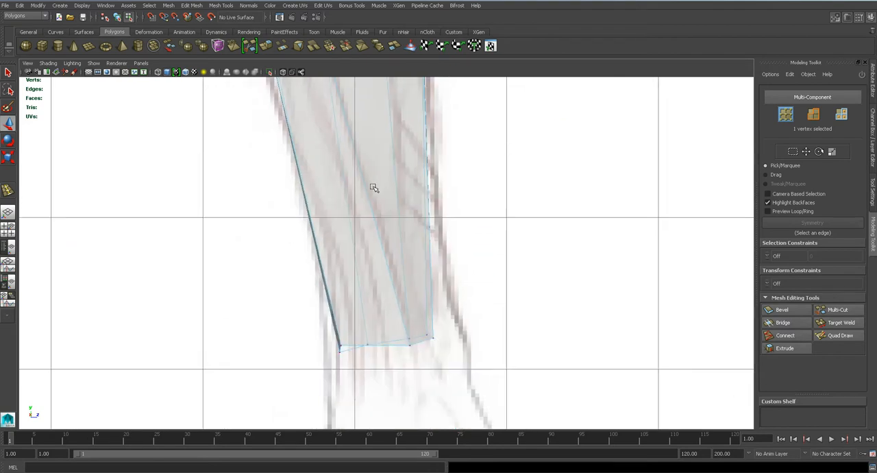
# - Compare the wrist end with the side-view reference and check the arm smoothed in perspective
pyautogui.scroll(-3, 407, 319)
pyautogui.scroll(1, 407, 319)
pyautogui.press('space')
pyautogui.moveTo(385, 260); pyautogui.dragTo(275, 225)
pyautogui.press('3')
pyautogui.press('1')
# - Align the upper forearm loop's two outer vertices with the outline in the front view and save the scene
pyautogui.press('space')
pyautogui.moveTo(391, 203); pyautogui.dragTo(387, 227)
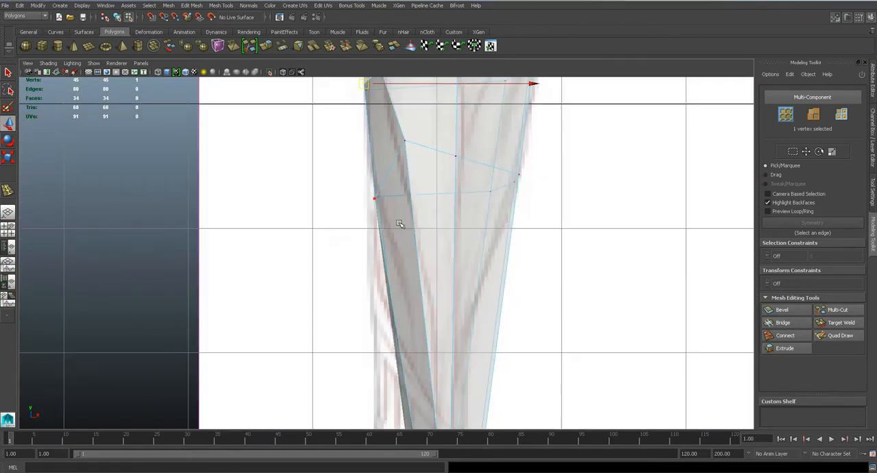
pyautogui.keyDown('alt'); pyautogui.moveTo(514, 218); pyautogui.dragTo(473, 251, button='middle'); pyautogui.keyUp('alt')
pyautogui.moveTo(469, 192); pyautogui.dragTo(476, 213)
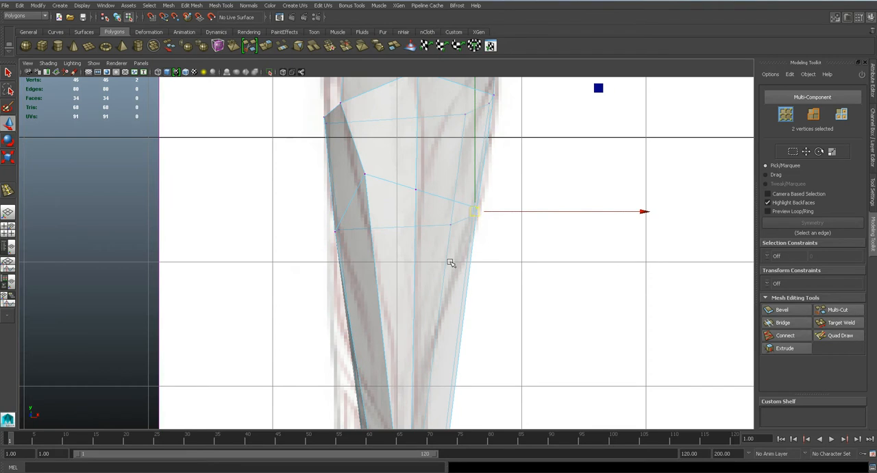
pyautogui.keyDown('alt'); pyautogui.moveTo(476, 217); pyautogui.dragTo(486, 144, button='middle'); pyautogui.keyUp('alt')
pyautogui.hotkey('ctrl', 's')
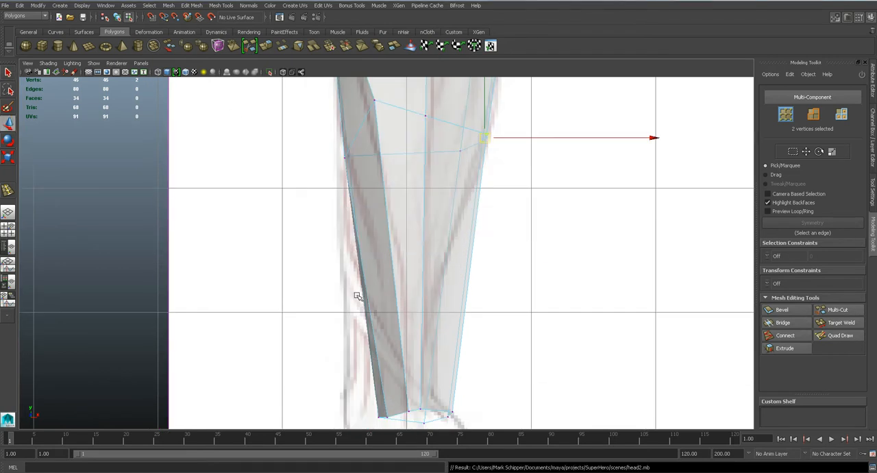
# - Move the inner wrist corner vertex out to the reference outline and shift its neighbouring vertex the same way
pyautogui.keyDown('alt'); pyautogui.moveTo(356, 292); pyautogui.dragTo(364, 264, button='middle'); pyautogui.keyUp('alt')
pyautogui.click(383, 268)
pyautogui.moveTo(383, 268); pyautogui.dragTo(353, 271)
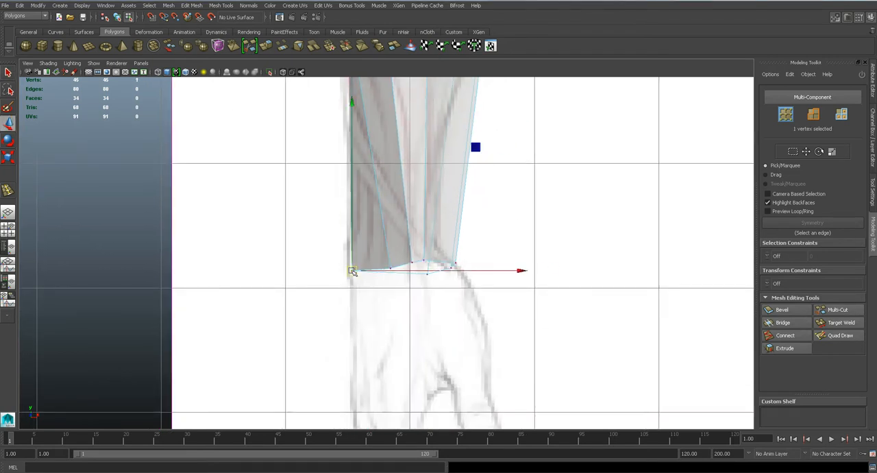
pyautogui.press('q')
pyautogui.press('w')
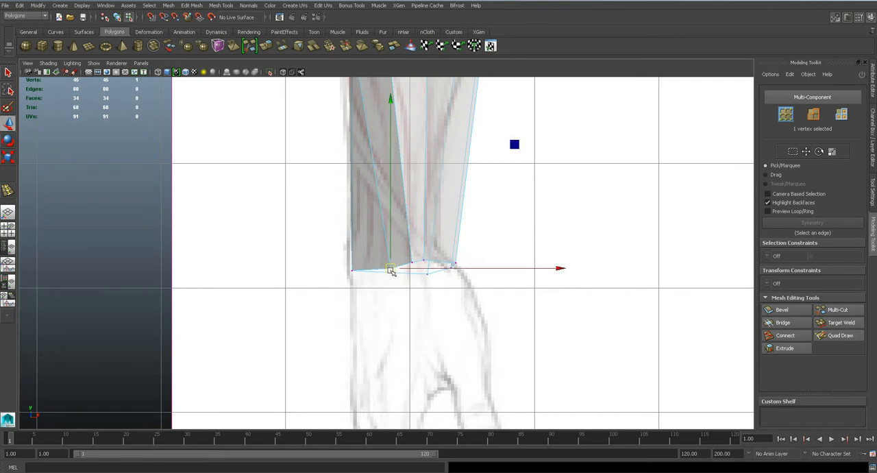
pyautogui.moveTo(389, 268); pyautogui.dragTo(376, 266)
# - Insert a second horizontal edge loop around the lower forearm, between the upper loop and the wrist
pyautogui.keyDown('alt'); pyautogui.moveTo(390, 231); pyautogui.dragTo(401, 339, button='middle'); pyautogui.keyUp('alt')
pyautogui.click(225, 5)
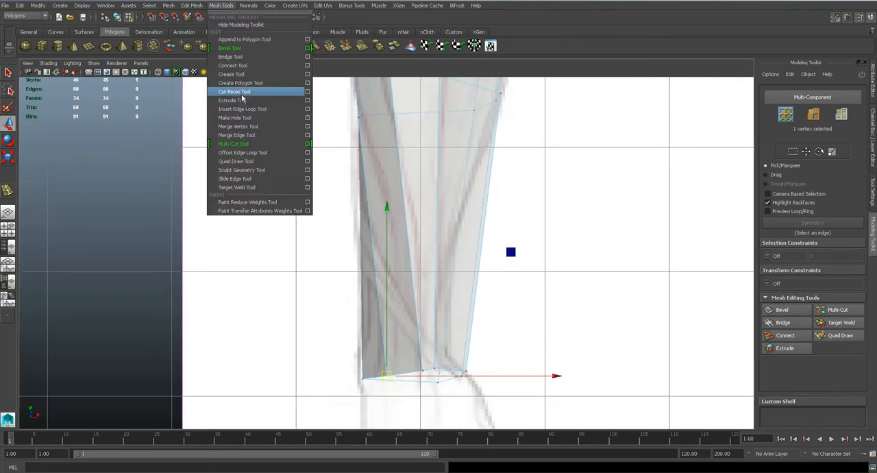
pyautogui.click(254, 108)
pyautogui.click(408, 213)
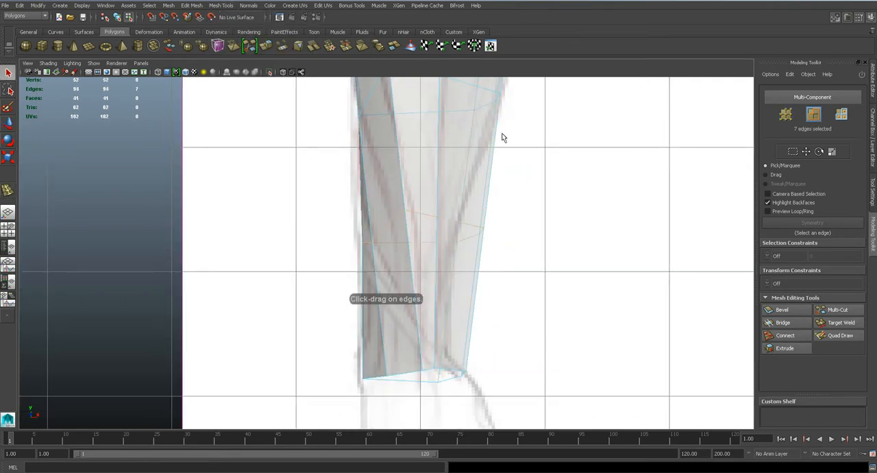
# - Pull the lower loop's outer vertices inward to the outline and move its inner middle vertex toward the arm's centre
pyautogui.moveTo(464, 235); pyautogui.dragTo(421, 228, button='right')
pyautogui.moveTo(447, 204); pyautogui.dragTo(487, 233)
pyautogui.press('w')
pyautogui.press('q')
pyautogui.press('w')
pyautogui.click(369, 244)
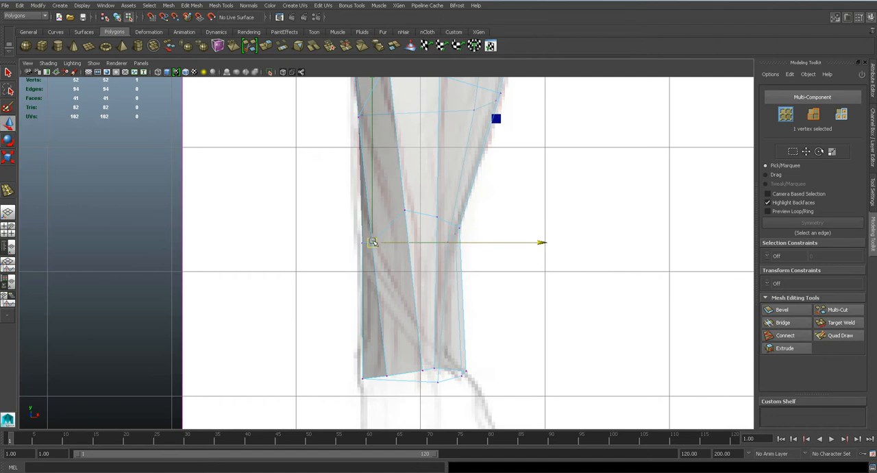
pyautogui.moveTo(373, 241); pyautogui.dragTo(392, 231)
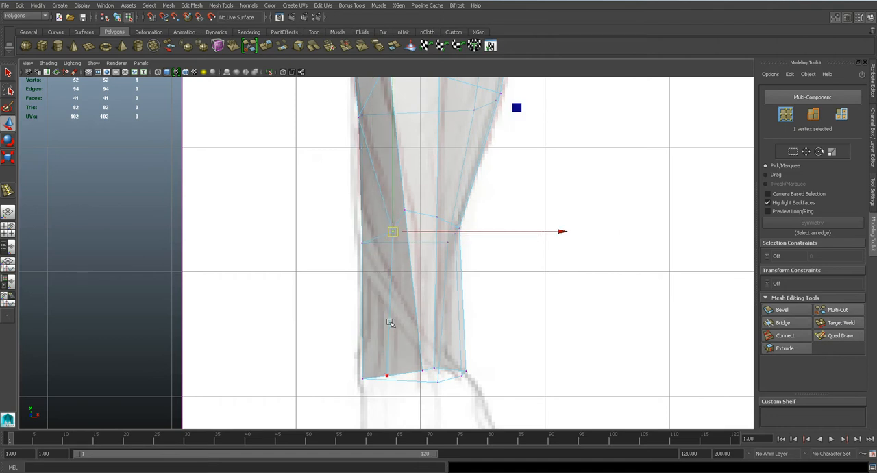
# - Shift the vertex beside the inner wrist corner toward the middle of the wrist
pyautogui.click(387, 373)
pyautogui.press('q')
pyautogui.press('w')
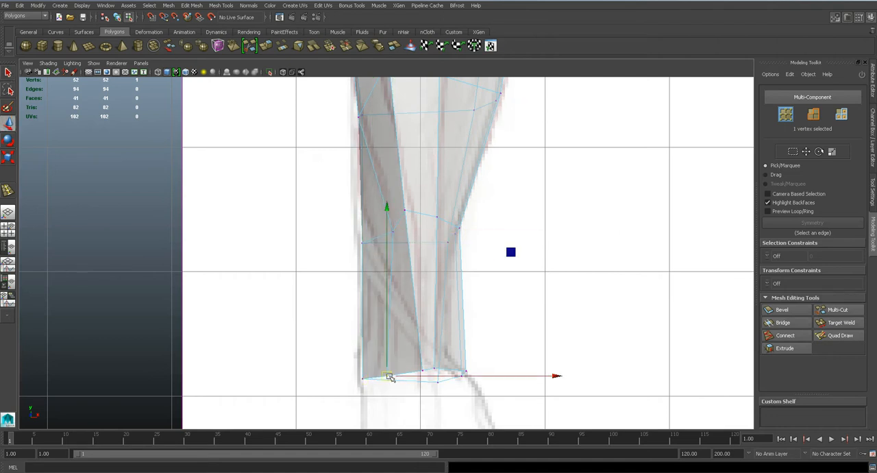
pyautogui.moveTo(394, 372); pyautogui.dragTo(398, 372)
# - Lower the upper loop's inner middle vertex slightly and nudge its central vertex outward in the front view
pyautogui.keyDown('alt'); pyautogui.moveTo(355, 126); pyautogui.dragTo(386, 249, button='middle'); pyautogui.keyUp('alt')
pyautogui.scroll(2, 385, 249)
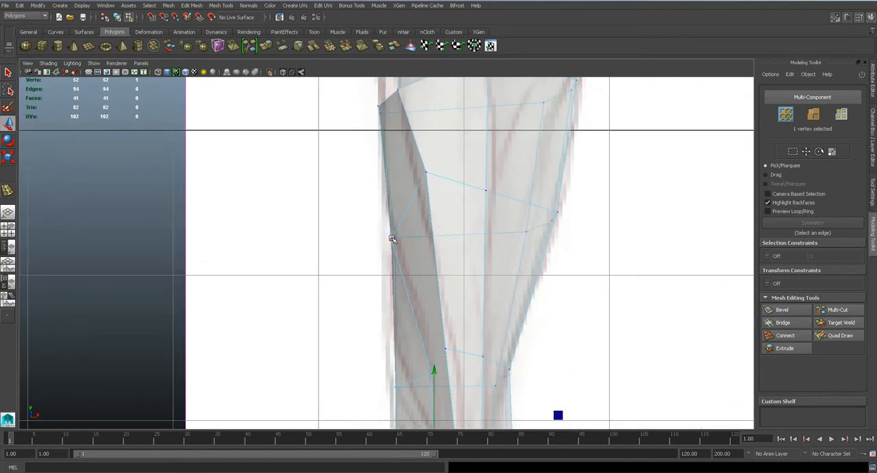
pyautogui.click(426, 171)
pyautogui.moveTo(426, 173); pyautogui.dragTo(420, 188)
pyautogui.keyDown('alt'); pyautogui.moveTo(396, 130); pyautogui.dragTo(381, 238, button='middle'); pyautogui.keyUp('alt')
pyautogui.click(469, 299)
pyautogui.press('q')
pyautogui.press('w')
pyautogui.moveTo(470, 299); pyautogui.dragTo(479, 300)
# - Check the forearm's shape in smooth mesh preview in the perspective view
pyautogui.keyDown('alt'); pyautogui.moveTo(535, 320); pyautogui.dragTo(523, 272, button='middle'); pyautogui.keyUp('alt')
pyautogui.press('space')
pyautogui.press('3')
pyautogui.moveTo(515, 290); pyautogui.dragTo(416, 262)
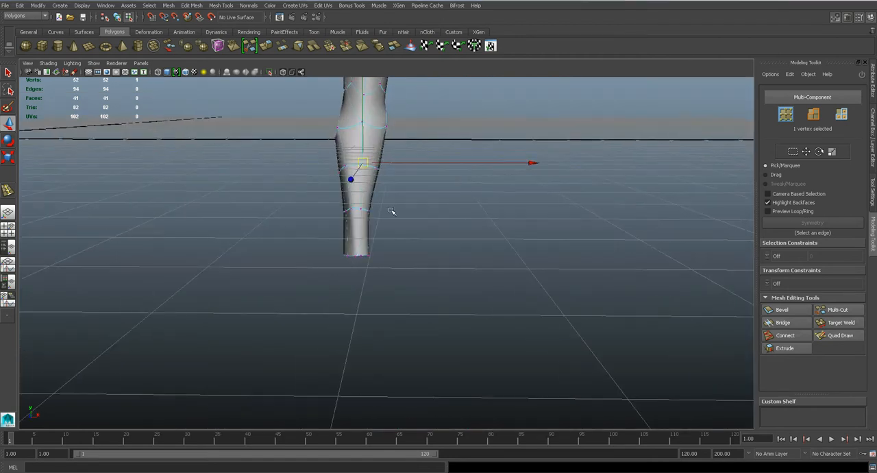
pyautogui.moveTo(366, 204)
pyautogui.keyDown('alt'); pyautogui.mouseDown()
pyautogui.moveTo(437, 227)
pyautogui.moveTo(519, 219)
pyautogui.moveTo(486, 210)
pyautogui.moveTo(376, 228)
pyautogui.moveTo(378, 213)
pyautogui.mouseUp(); pyautogui.keyUp('alt')
# - Pull the front vertices of the lower forearm loop and wrist onto the reference outline in the side view
pyautogui.press('space')
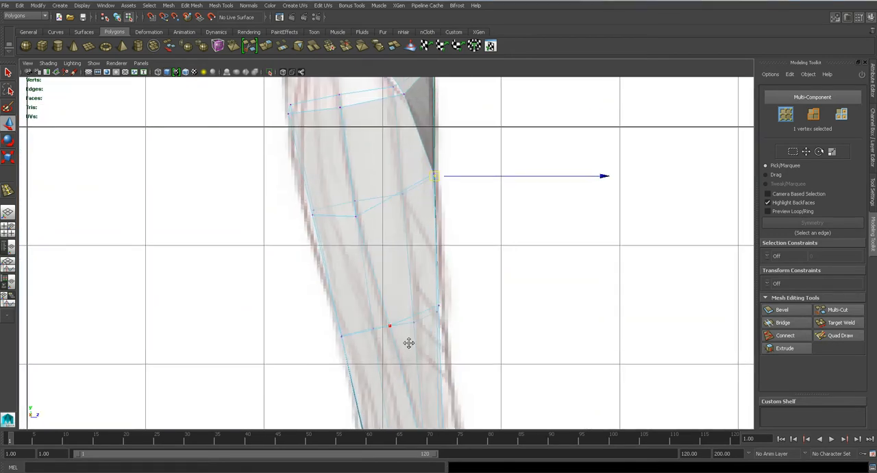
pyautogui.keyDown('alt'); pyautogui.moveTo(382, 311); pyautogui.dragTo(381, 164, button='middle'); pyautogui.keyUp('alt')
pyautogui.moveTo(360, 310)
pyautogui.mouseDown()
pyautogui.moveTo(378, 338)
pyautogui.moveTo(361, 320)
pyautogui.mouseUp()
pyautogui.keyDown('alt'); pyautogui.moveTo(361, 203); pyautogui.dragTo(401, 354, button='middle'); pyautogui.keyUp('alt')
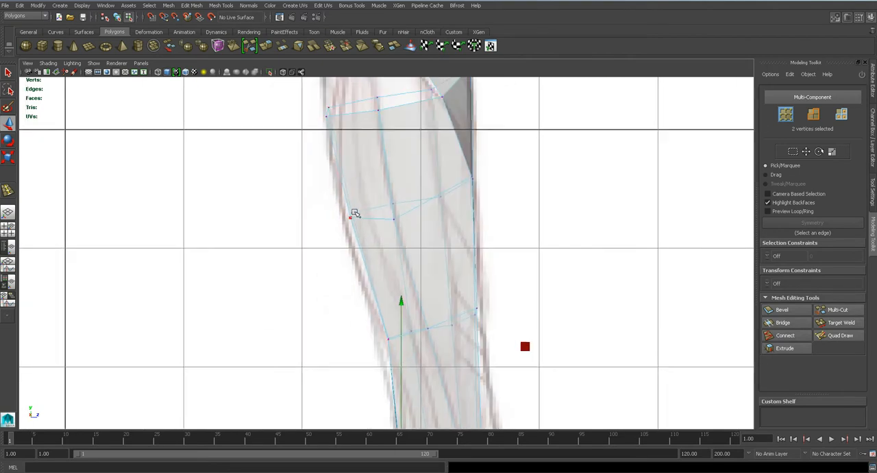
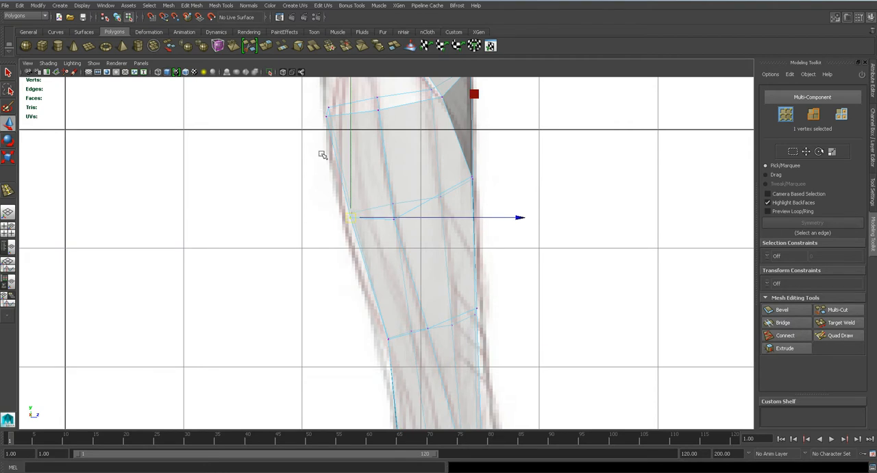
# - Save the scene and check the forearm in smooth mesh preview in the perspective view
pyautogui.hotkey('ctrl', 's')
pyautogui.keyDown('alt'); pyautogui.moveTo(418, 299); pyautogui.dragTo(403, 242, button='middle'); pyautogui.keyUp('alt')
pyautogui.press('space')
pyautogui.moveTo(413, 261); pyautogui.dragTo(345, 273)
pyautogui.press('3')
# - Move the middle wrist vertex and the front vertex of the lower forearm loop backward in the right view
pyautogui.press('space')
pyautogui.keyDown('alt'); pyautogui.moveTo(436, 359); pyautogui.dragTo(391, 152, button='middle'); pyautogui.keyUp('alt')
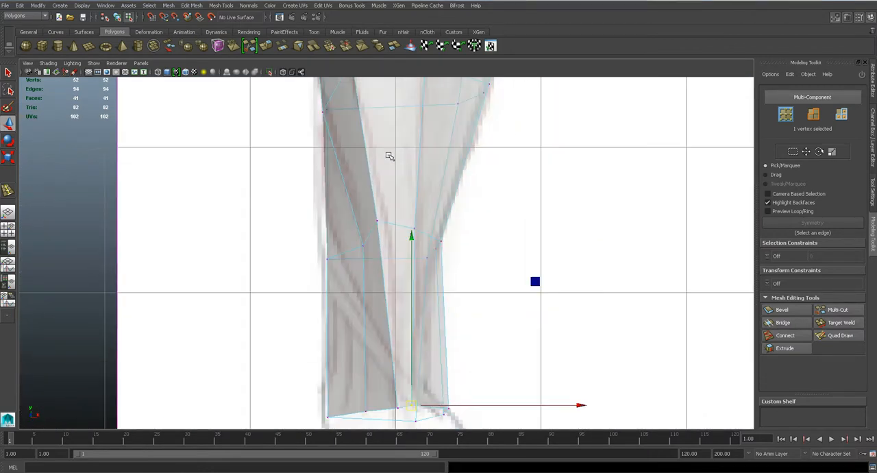
pyautogui.keyDown('alt'); pyautogui.moveTo(449, 331); pyautogui.dragTo(425, 199, button='middle'); pyautogui.keyUp('alt')
pyautogui.click(415, 280)
pyautogui.press('space')
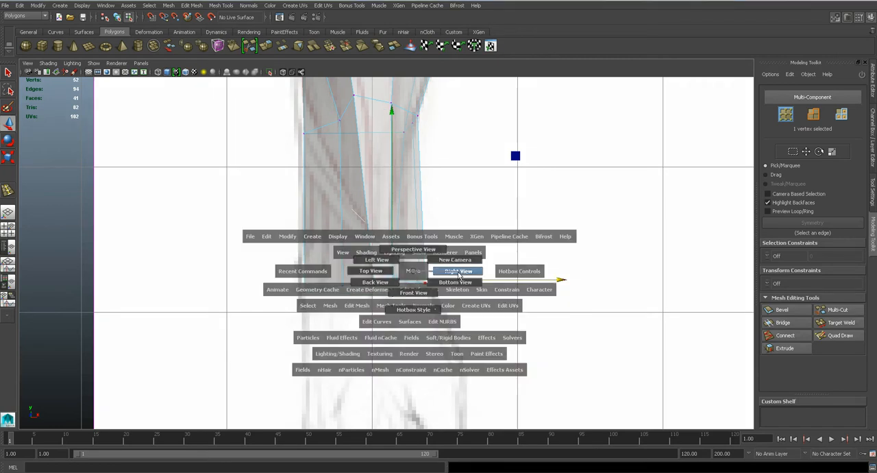
pyautogui.moveTo(460, 275); pyautogui.dragTo(458, 272)
pyautogui.press('f')
pyautogui.scroll(-3, 439, 286)
pyautogui.scroll(2, 437, 286)
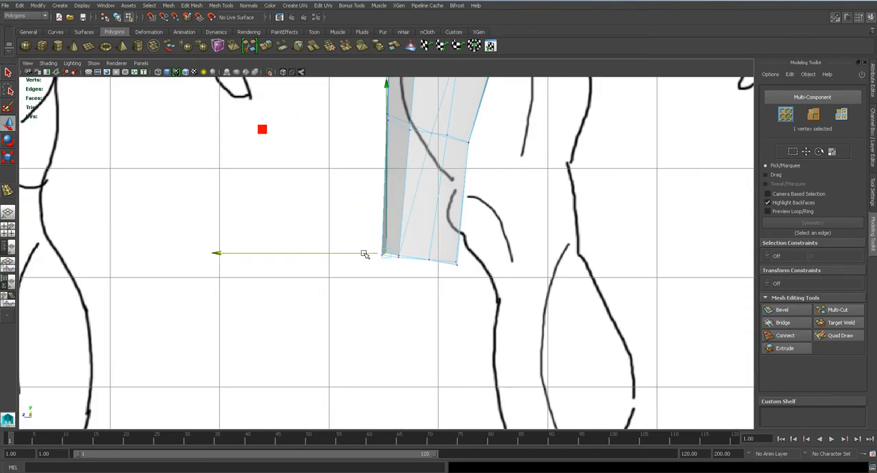
pyautogui.scroll(2, 422, 265)
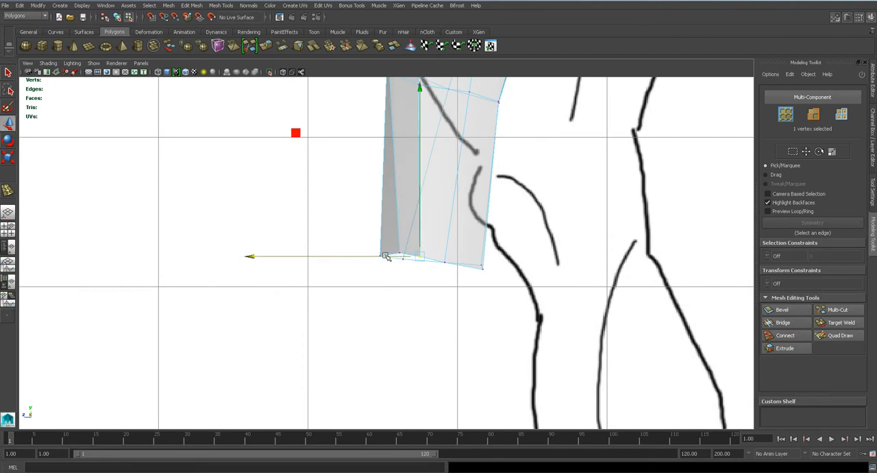
pyautogui.keyDown('alt'); pyautogui.moveTo(399, 210); pyautogui.dragTo(409, 323, button='middle'); pyautogui.keyUp('alt')
pyautogui.click(400, 192)
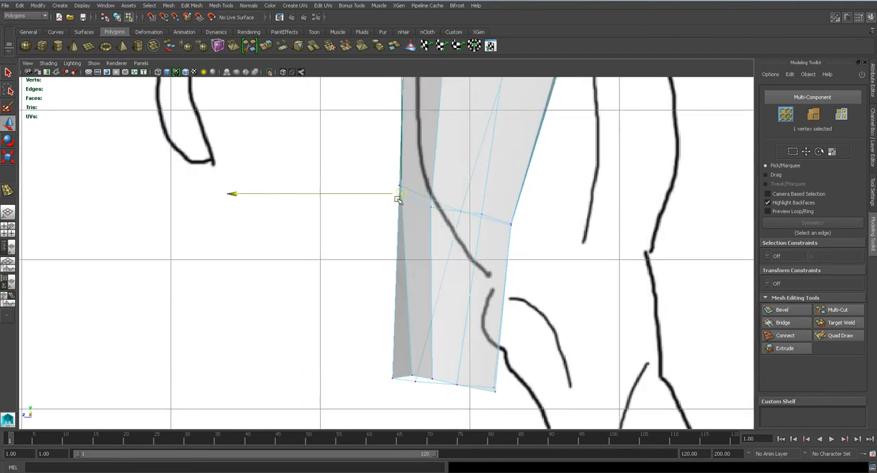
pyautogui.moveTo(380, 195); pyautogui.dragTo(387, 194)
# - Examine the smoothed forearm and wrist from several angles in the perspective view
pyautogui.press('space')
pyautogui.moveTo(397, 231); pyautogui.dragTo(399, 211)
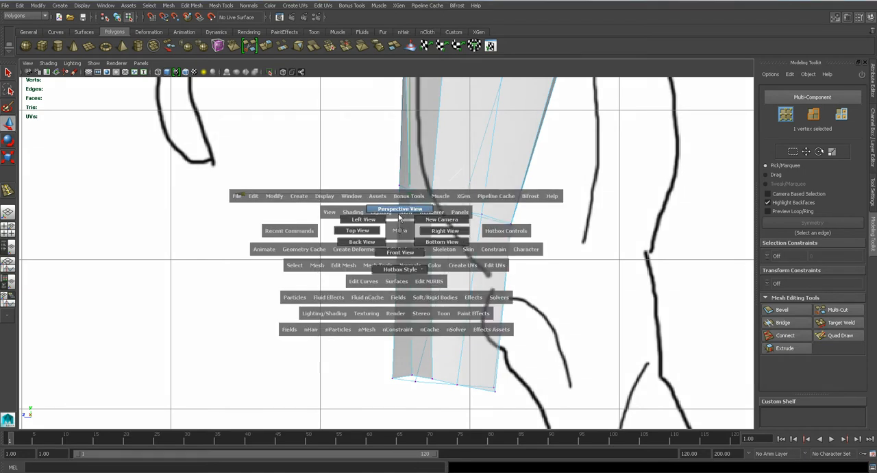
pyautogui.moveTo(392, 264)
pyautogui.keyDown('alt'); pyautogui.mouseDown()
pyautogui.moveTo(396, 295)
pyautogui.moveTo(392, 261)
pyautogui.moveTo(381, 260)
pyautogui.moveTo(385, 276)
pyautogui.mouseUp(); pyautogui.keyUp('alt')
pyautogui.press('space')
pyautogui.press('1')
pyautogui.keyDown('alt'); pyautogui.moveTo(419, 300); pyautogui.dragTo(412, 298, button='middle'); pyautogui.keyUp('alt')
pyautogui.click(414, 283)
pyautogui.press('space')
pyautogui.moveTo(378, 260); pyautogui.dragTo(386, 278)
pyautogui.keyDown('alt'); pyautogui.moveTo(388, 229); pyautogui.dragTo(376, 216); pyautogui.keyUp('alt')
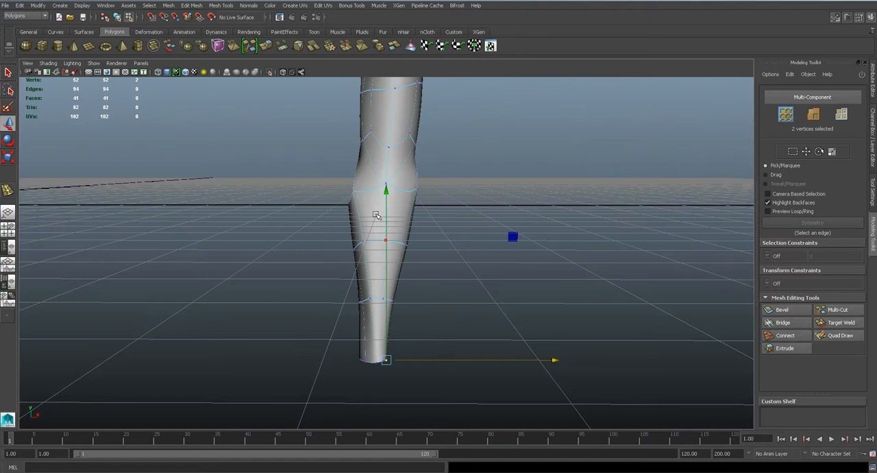
pyautogui.keyDown('alt'); pyautogui.moveTo(404, 271); pyautogui.dragTo(393, 259); pyautogui.keyUp('alt')
pyautogui.keyDown('alt'); pyautogui.moveTo(386, 209); pyautogui.dragTo(455, 279); pyautogui.keyUp('alt')
pyautogui.click(376, 264)
pyautogui.keyDown('alt'); pyautogui.moveTo(376, 264); pyautogui.dragTo(558, 303); pyautogui.keyUp('alt')
pyautogui.keyDown('alt'); pyautogui.moveTo(439, 235); pyautogui.dragTo(442, 251); pyautogui.keyUp('alt')
# - Connect the edges across the back of the forearm with one segment to add a lengthwise edge line down to the wrist
pyautogui.press('q')
pyautogui.press('1')
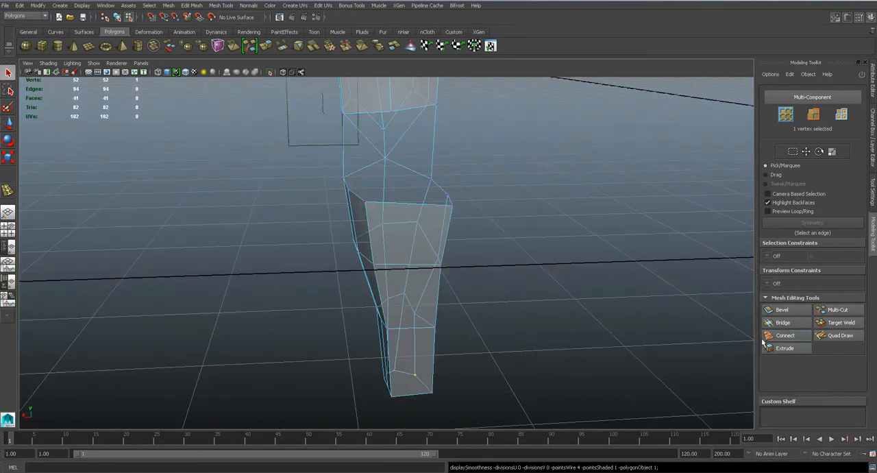
pyautogui.click(797, 339)
pyautogui.keyDown('alt'); pyautogui.moveTo(428, 290); pyautogui.dragTo(399, 264); pyautogui.keyUp('alt')
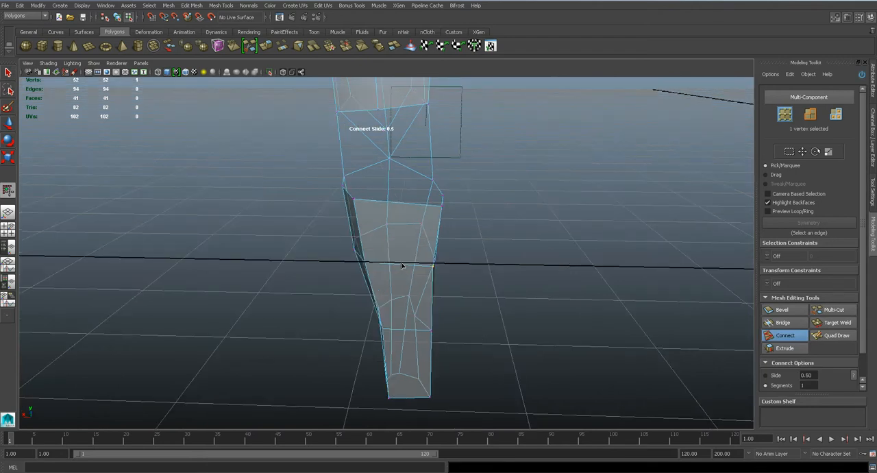
pyautogui.press('q')
pyautogui.moveTo(401, 269); pyautogui.dragTo(410, 243, button='right')
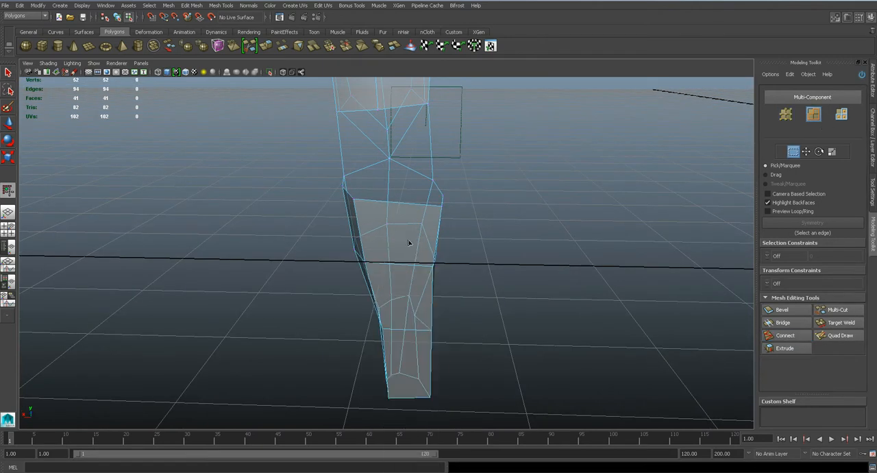
pyautogui.click(788, 336)
pyautogui.doubleClick(405, 203)
pyautogui.press('q')
pyautogui.keyDown('alt'); pyautogui.moveTo(404, 204); pyautogui.dragTo(413, 226); pyautogui.keyUp('alt')
# - Pull the new back edges and the wrist's back vertices toward the reference outline in the side view and save the scene
pyautogui.press('space')
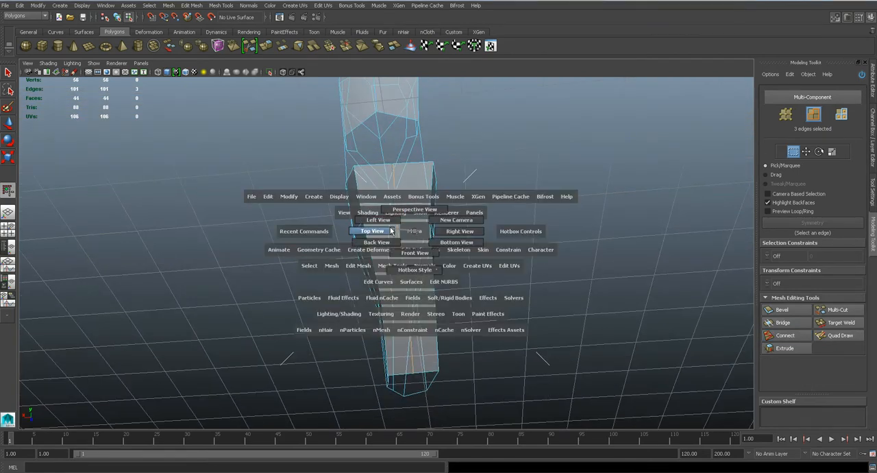
pyautogui.click(391, 231)
pyautogui.press('w')
pyautogui.moveTo(385, 235); pyautogui.dragTo(381, 235)
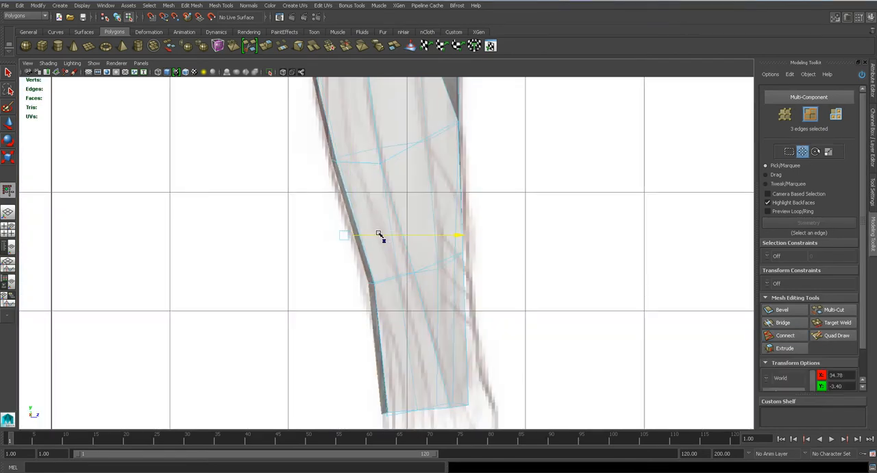
pyautogui.scroll(4, 366, 235)
pyautogui.moveTo(371, 267); pyautogui.dragTo(342, 271, button='right')
pyautogui.moveTo(343, 276); pyautogui.dragTo(413, 315)
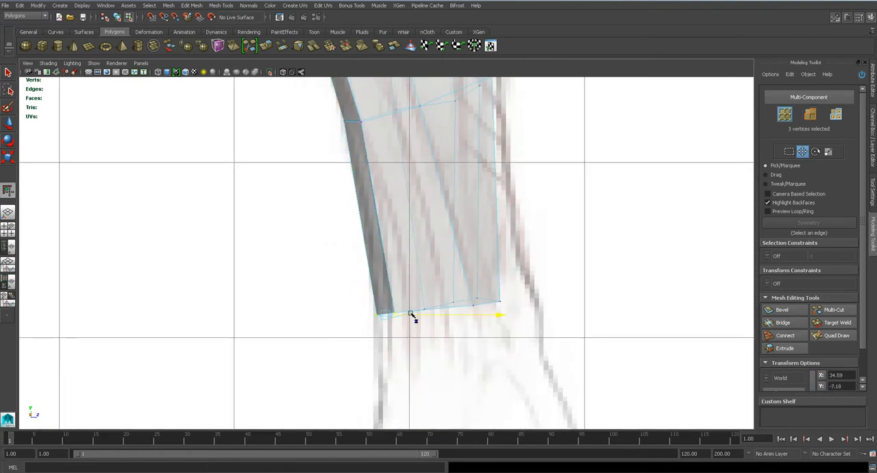
pyautogui.scroll(-4, 427, 273)
pyautogui.hotkey('ctrl', 's')
pyautogui.press('Return')
# - Turn the whole arm mesh around by setting its Scale X and Scale Z to -1
pyautogui.press('q')
pyautogui.press('space')
pyautogui.moveTo(405, 235); pyautogui.dragTo(515, 276)
pyautogui.scroll(-5, 402, 272)
pyautogui.moveTo(386, 243); pyautogui.dragTo(425, 229, button='right')
pyautogui.click(391, 164)
pyautogui.press('space')
pyautogui.moveTo(400, 203); pyautogui.dragTo(406, 224)
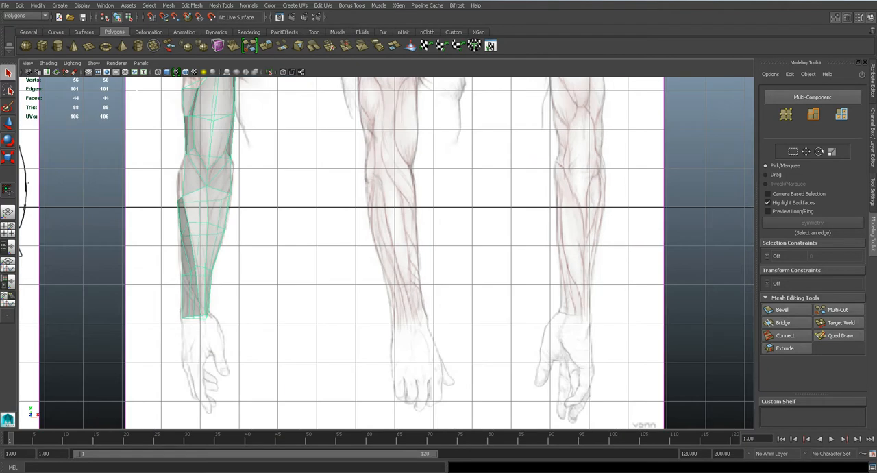
pyautogui.click(873, 147)
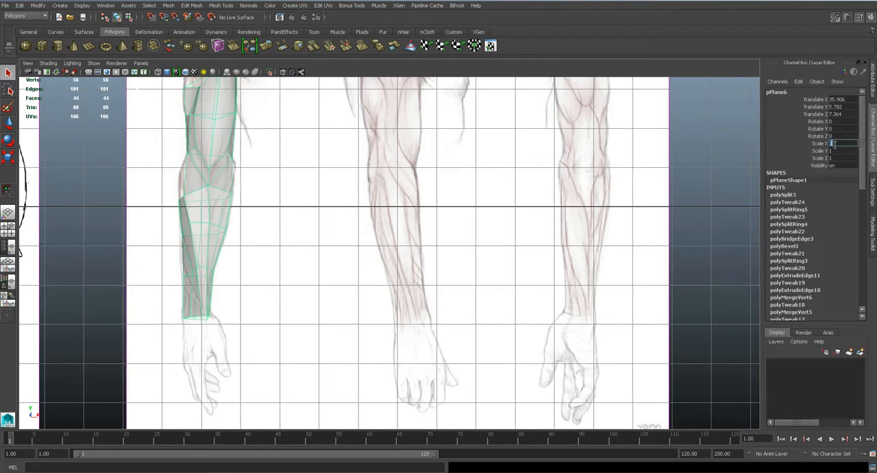
pyautogui.write('-1')
pyautogui.press('Return')
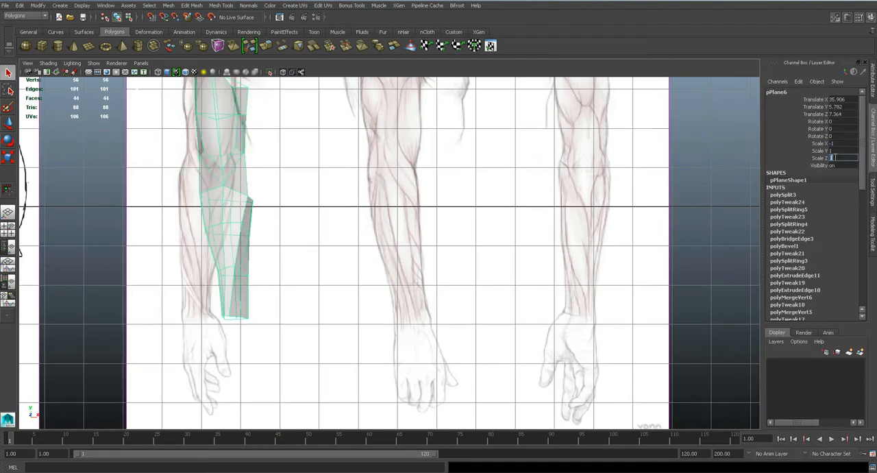
pyautogui.click(834, 158)
pyautogui.write('-1')
pyautogui.press('Return')
# - Move the turned arm mesh across onto the rear-view arm drawing, at about 58.9 in Translate X
pyautogui.keyDown('alt'); pyautogui.moveTo(481, 192); pyautogui.dragTo(443, 221, button='middle'); pyautogui.keyUp('alt')
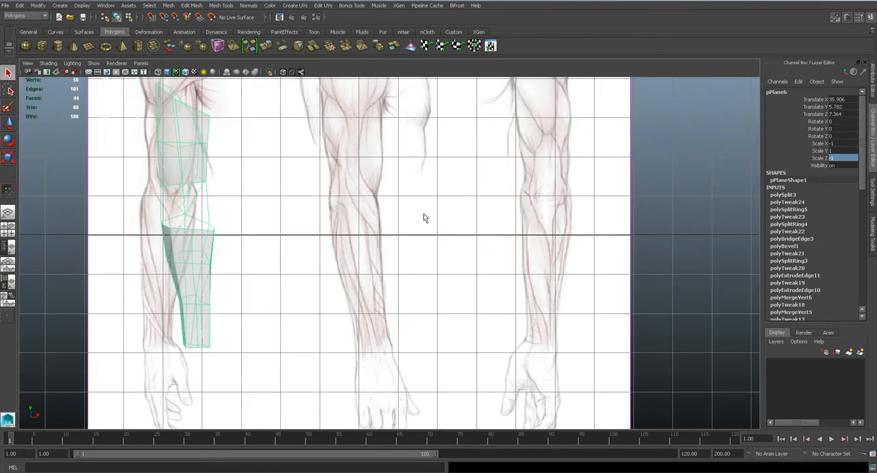
pyautogui.press('w')
pyautogui.moveTo(228, 145); pyautogui.dragTo(589, 152)
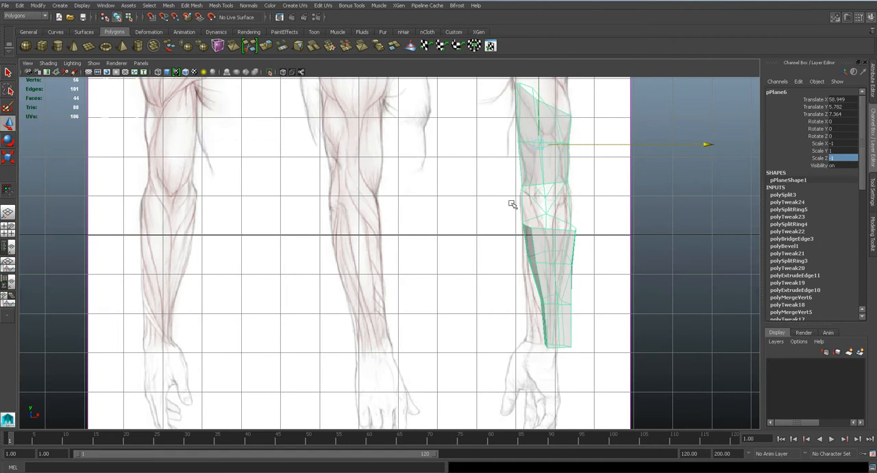
pyautogui.keyDown('alt'); pyautogui.moveTo(535, 125); pyautogui.dragTo(462, 261, button='middle'); pyautogui.keyUp('alt')
# - Raise the middle and both corner vertices of the upper arm's top rim to the shoulder muscle outline
pyautogui.press('q')
pyautogui.keyDown('alt'); pyautogui.moveTo(462, 260); pyautogui.dragTo(442, 222, button='right'); pyautogui.keyUp('alt')
pyautogui.keyDown('alt'); pyautogui.moveTo(521, 244); pyautogui.dragTo(456, 277, button='middle'); pyautogui.keyUp('alt')
pyautogui.scroll(4, 456, 277)
pyautogui.press('w')
pyautogui.click(458, 264)
pyautogui.moveTo(462, 264); pyautogui.dragTo(461, 200)
pyautogui.moveTo(532, 299); pyautogui.dragTo(522, 243)
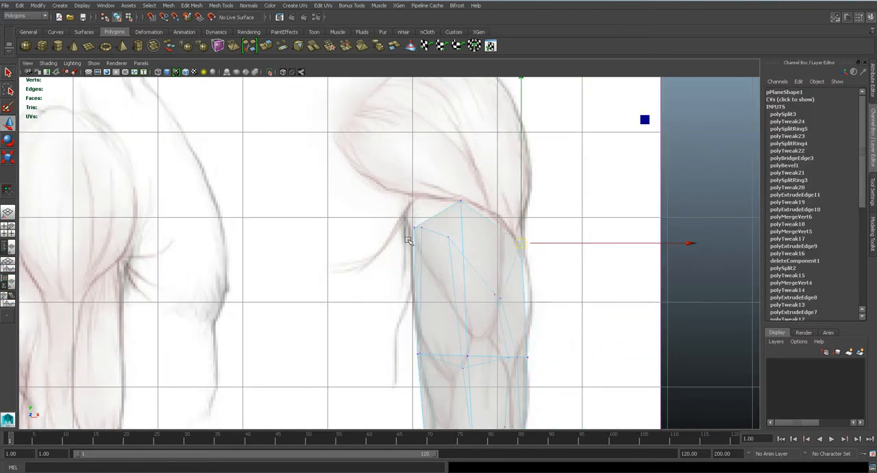
pyautogui.click(414, 234)
pyautogui.moveTo(410, 215); pyautogui.dragTo(411, 215)
pyautogui.moveTo(415, 229); pyautogui.dragTo(409, 207)
# - Raise the central vertices of the upper arm's middle loop and lower edge to form a peak above the elbow
pyautogui.keyDown('alt'); pyautogui.moveTo(450, 373); pyautogui.dragTo(430, 269, button='middle'); pyautogui.keyUp('alt')
pyautogui.keyDown('alt'); pyautogui.moveTo(424, 341); pyautogui.dragTo(416, 292, button='middle'); pyautogui.keyUp('alt')
pyautogui.moveTo(416, 293); pyautogui.dragTo(449, 258)
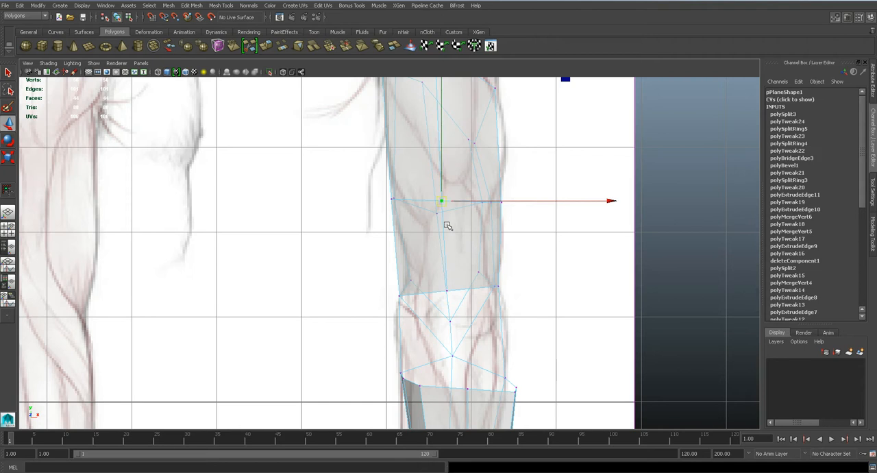
pyautogui.moveTo(444, 204); pyautogui.dragTo(447, 153)
pyautogui.click(445, 289)
pyautogui.moveTo(445, 289); pyautogui.dragTo(451, 177)
# - Check the arm in smooth mesh preview and nudge the vertex at the elbow opening's peak slightly down
pyautogui.press('space')
pyautogui.moveTo(449, 255); pyautogui.dragTo(609, 281)
pyautogui.press('3')
pyautogui.press('f')
pyautogui.keyDown('alt'); pyautogui.moveTo(609, 281); pyautogui.dragTo(490, 317, button='right'); pyautogui.keyUp('alt')
pyautogui.moveTo(490, 318)
pyautogui.keyDown('alt'); pyautogui.mouseDown()
pyautogui.moveTo(384, 306)
pyautogui.moveTo(416, 305)
pyautogui.moveTo(368, 308)
pyautogui.moveTo(363, 251)
pyautogui.moveTo(401, 273)
pyautogui.moveTo(383, 239)
pyautogui.moveTo(320, 265)
pyautogui.moveTo(352, 237)
pyautogui.moveTo(329, 231)
pyautogui.moveTo(505, 269)
pyautogui.moveTo(381, 277)
pyautogui.moveTo(392, 297)
pyautogui.moveTo(435, 303)
pyautogui.moveTo(384, 251)
pyautogui.moveTo(387, 240)
pyautogui.moveTo(389, 268)
pyautogui.mouseUp(); pyautogui.keyUp('alt')
pyautogui.press('w')
pyautogui.press('space')
pyautogui.moveTo(389, 268)
pyautogui.keyDown('alt'); pyautogui.mouseDown(button='middle')
pyautogui.moveTo(441, 245)
pyautogui.moveTo(434, 292)
pyautogui.mouseUp(button='middle'); pyautogui.keyUp('alt')
pyautogui.scroll(2, 434, 291)
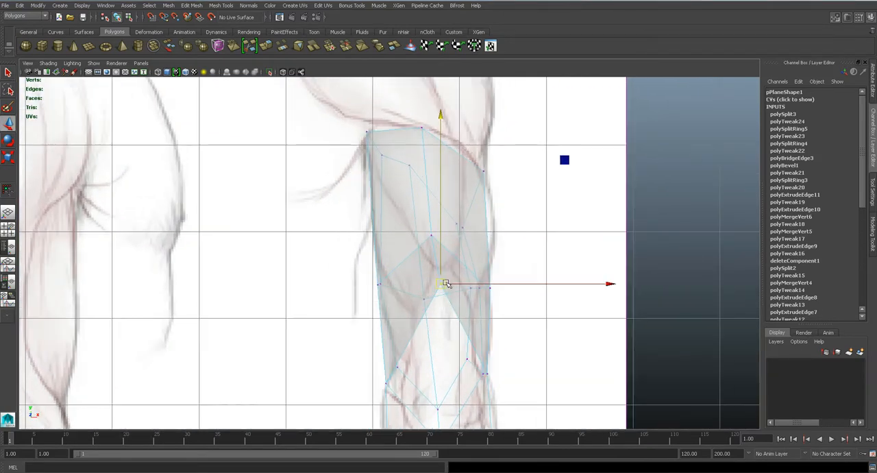
pyautogui.moveTo(444, 283); pyautogui.dragTo(441, 287)
# - Insert one edge loop on each side of the upper arm's central edge line
pyautogui.click(213, 6)
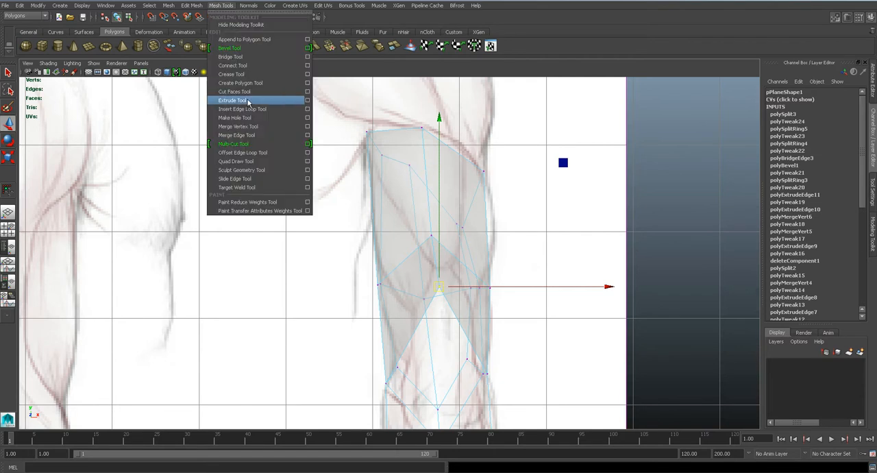
pyautogui.click(246, 110)
pyautogui.click(402, 131)
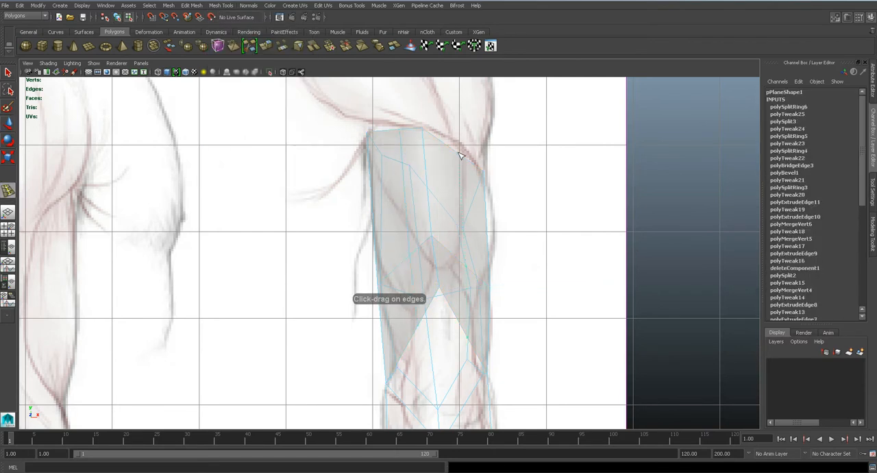
pyautogui.click(460, 155)
# - Examine the upper arm's new edge loops in the perspective view
pyautogui.press('space')
pyautogui.moveTo(445, 207); pyautogui.dragTo(444, 187)
pyautogui.press('w')
pyautogui.keyDown('alt'); pyautogui.moveTo(420, 291); pyautogui.dragTo(413, 193); pyautogui.keyUp('alt')
pyautogui.moveTo(518, 106); pyautogui.dragTo(472, 102)
pyautogui.click(364, 235)
pyautogui.press('space')
pyautogui.moveTo(342, 235); pyautogui.dragTo(345, 255)
# - Adjust the new loops' vertices along the elbow opening and raise the opening's peak vertex in the rear-view drawing
pyautogui.keyDown('alt'); pyautogui.moveTo(426, 300); pyautogui.dragTo(413, 258, button='middle'); pyautogui.keyUp('alt')
pyautogui.keyDown('alt'); pyautogui.moveTo(414, 258); pyautogui.dragTo(370, 274, button='right'); pyautogui.keyUp('alt')
pyautogui.click(398, 305)
pyautogui.click(395, 303)
pyautogui.moveTo(395, 304); pyautogui.dragTo(406, 318)
pyautogui.press('q')
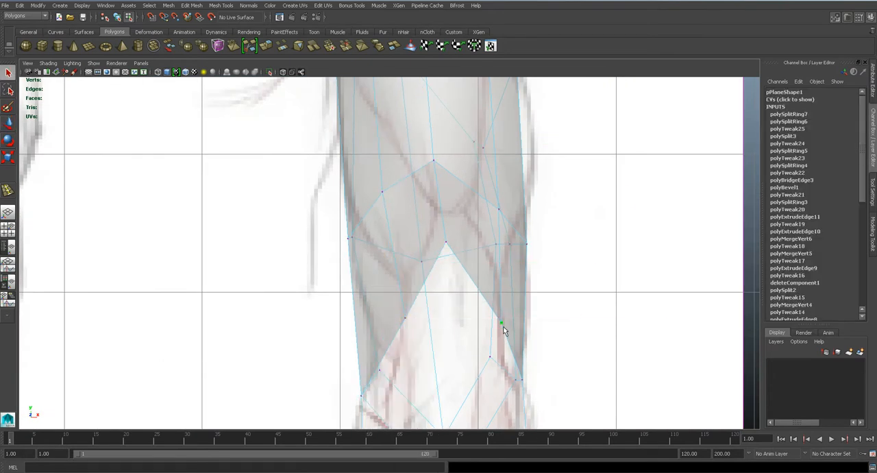
pyautogui.press('w')
pyautogui.click(444, 241)
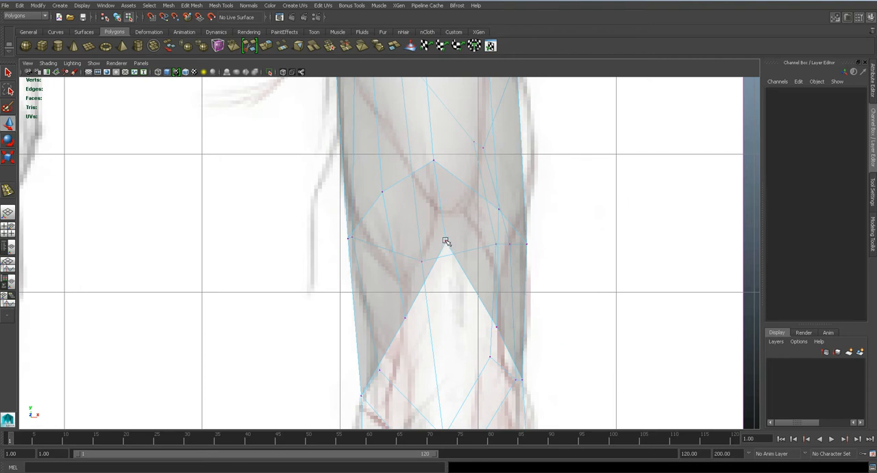
pyautogui.click(445, 241)
pyautogui.moveTo(446, 241); pyautogui.dragTo(447, 213)
# - Insert another lengthwise edge loop beside the upper arm's central edge line, running into the elbow opening's peak
pyautogui.scroll(-4, 447, 240)
pyautogui.keyDown('alt'); pyautogui.moveTo(430, 238); pyautogui.dragTo(427, 274, button='middle'); pyautogui.keyUp('alt')
pyautogui.scroll(3, 427, 295)
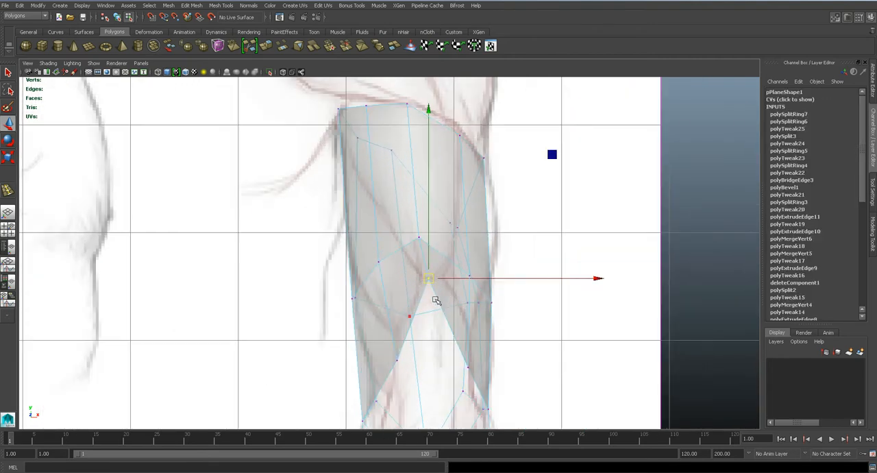
pyautogui.click(228, 7)
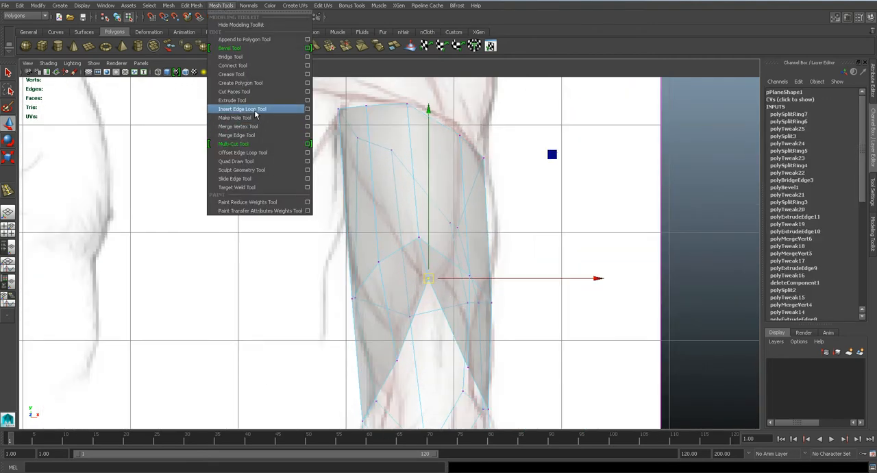
pyautogui.click(301, 112)
pyautogui.click(424, 115)
# - Spread the two peak vertices of the elbow opening apart and level them to widen its top
pyautogui.press('q')
pyautogui.moveTo(420, 229); pyautogui.dragTo(392, 228, button='right')
pyautogui.scroll(2, 408, 266)
pyautogui.press('w')
pyautogui.moveTo(429, 275); pyautogui.dragTo(446, 295)
pyautogui.moveTo(439, 285); pyautogui.dragTo(423, 284)
pyautogui.press('q')
pyautogui.press('w')
pyautogui.moveTo(448, 310); pyautogui.dragTo(458, 282)
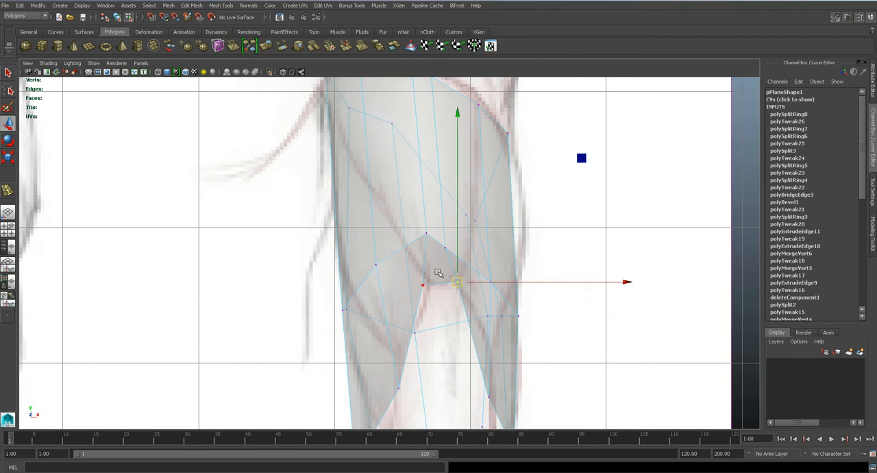
# - Adjust the new loop's vertex on the upper arm's top rim in the perspective view to round the surface
pyautogui.press('space')
pyautogui.moveTo(442, 251); pyautogui.dragTo(442, 232)
pyautogui.moveTo(418, 266)
pyautogui.keyDown('alt'); pyautogui.mouseDown()
pyautogui.moveTo(413, 251)
pyautogui.moveTo(416, 261)
pyautogui.mouseUp(); pyautogui.keyUp('alt')
pyautogui.scroll(4, 416, 261)
pyautogui.keyDown('alt'); pyautogui.moveTo(387, 209); pyautogui.dragTo(341, 204); pyautogui.keyUp('alt')
pyautogui.press('w')
pyautogui.click(390, 181)
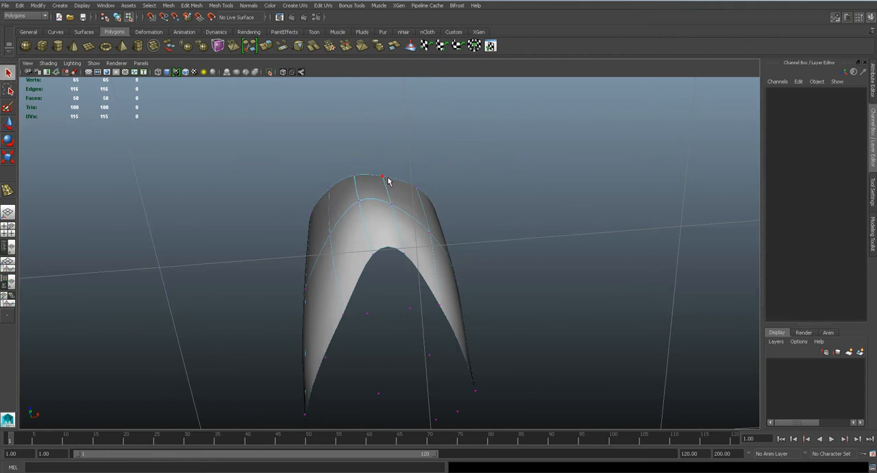
pyautogui.press('w')
pyautogui.keyDown('alt'); pyautogui.moveTo(420, 196); pyautogui.dragTo(416, 186); pyautogui.keyUp('alt')
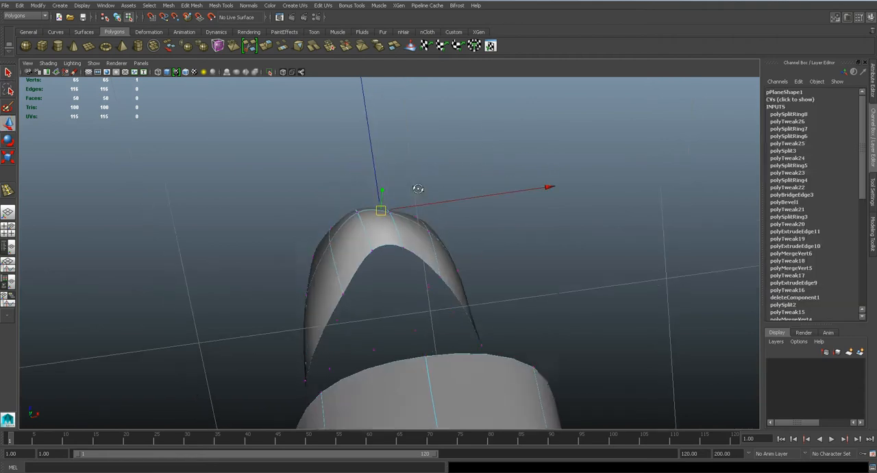
# - Try to reposition the central edge of the loop above the elbow opening, and undo the change
pyautogui.press('q')
pyautogui.moveTo(394, 204)
pyautogui.keyDown('alt'); pyautogui.mouseDown()
pyautogui.moveTo(391, 280)
pyautogui.moveTo(397, 239)
pyautogui.moveTo(386, 261)
pyautogui.moveTo(415, 274)
pyautogui.moveTo(384, 237)
pyautogui.moveTo(382, 215)
pyautogui.mouseUp(); pyautogui.keyUp('alt')
pyautogui.scroll(3, 410, 270)
pyautogui.rightClick(382, 214)
pyautogui.moveTo(381, 214); pyautogui.dragTo(381, 192, button='right')
pyautogui.keyDown('alt'); pyautogui.moveTo(383, 212); pyautogui.dragTo(390, 175); pyautogui.keyUp('alt')
pyautogui.click(388, 192)
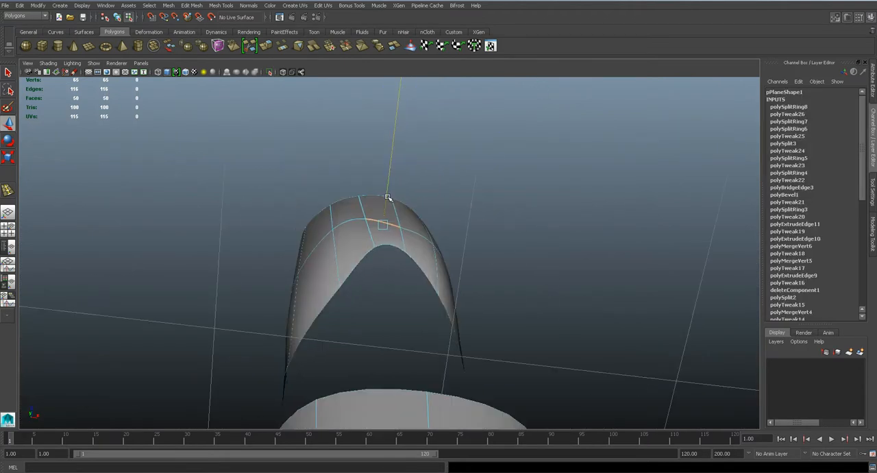
pyautogui.keyDown('alt'); pyautogui.moveTo(382, 227); pyautogui.dragTo(395, 280); pyautogui.keyUp('alt')
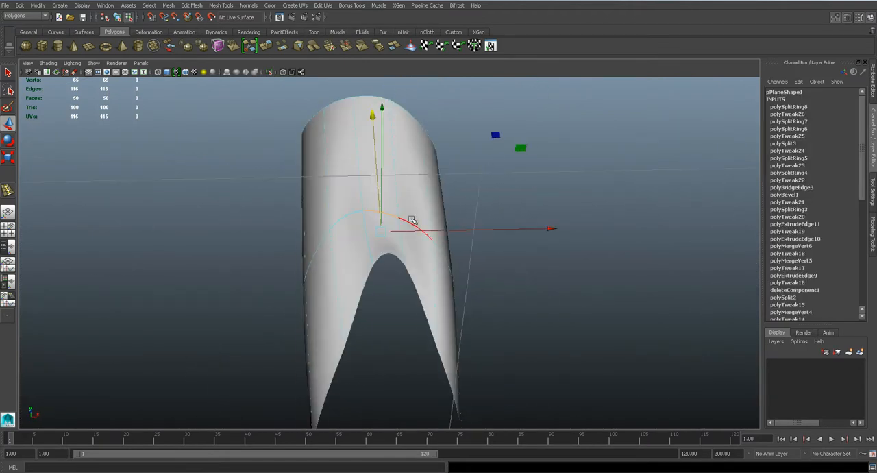
pyautogui.hotkey('ctrl', 'z')
pyautogui.hotkey('ctrl', 'z')
# - Save the scene, and shift the top edge of the elbow opening horizontally in the side view to refine the smoothed arm surface
pyautogui.moveTo(412, 242)
pyautogui.keyDown('alt'); pyautogui.mouseDown()
pyautogui.moveTo(392, 278)
pyautogui.moveTo(382, 262)
pyautogui.moveTo(416, 252)
pyautogui.mouseUp(); pyautogui.keyUp('alt')
pyautogui.hotkey('ctrl', 's')
pyautogui.click(409, 245)
pyautogui.press('space')
pyautogui.press('f')
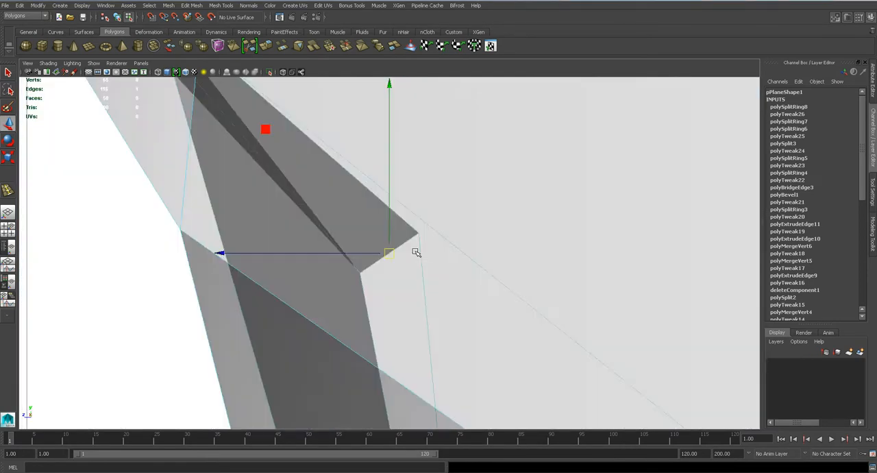
pyautogui.scroll(-10, 416, 252)
pyautogui.scroll(5, 416, 252)
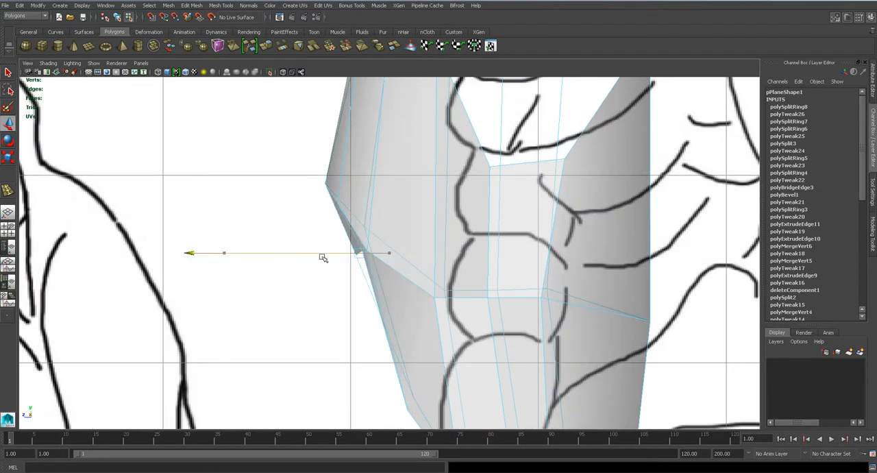
pyautogui.press('space')
pyautogui.moveTo(394, 265); pyautogui.dragTo(341, 262)
pyautogui.press('3')
pyautogui.scroll(-5, 445, 262)
pyautogui.press('1')
# - Extrude the two open edges on either side of the elbow gap and pull them outward over the forearm in the side view
pyautogui.keyDown('alt'); pyautogui.moveTo(405, 306); pyautogui.dragTo(432, 282); pyautogui.keyUp('alt')
pyautogui.scroll(5, 419, 274)
pyautogui.press('space')
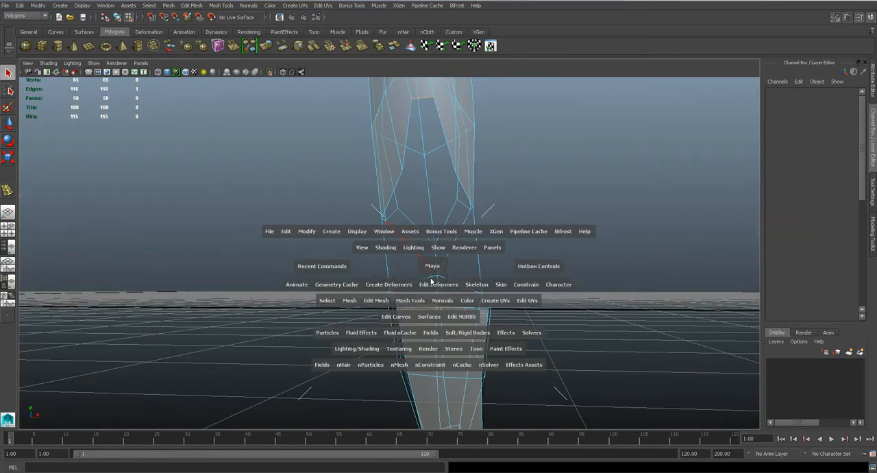
pyautogui.scroll(-3, 430, 277)
pyautogui.scroll(3, 411, 347)
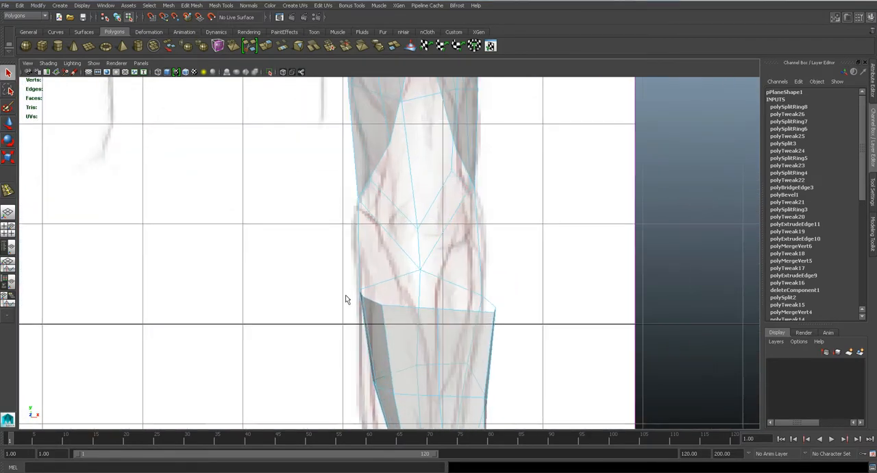
pyautogui.press('space')
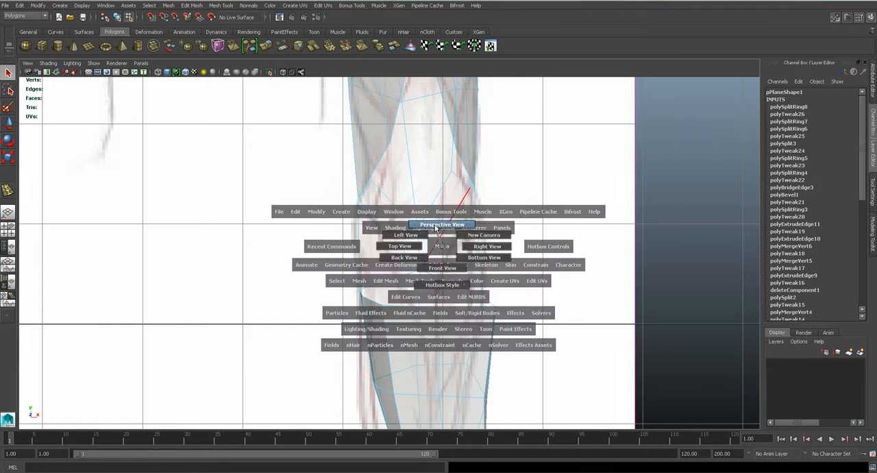
pyautogui.moveTo(442, 250); pyautogui.dragTo(385, 258)
pyautogui.keyDown('alt'); pyautogui.moveTo(444, 252); pyautogui.dragTo(258, 62); pyautogui.keyUp('alt')
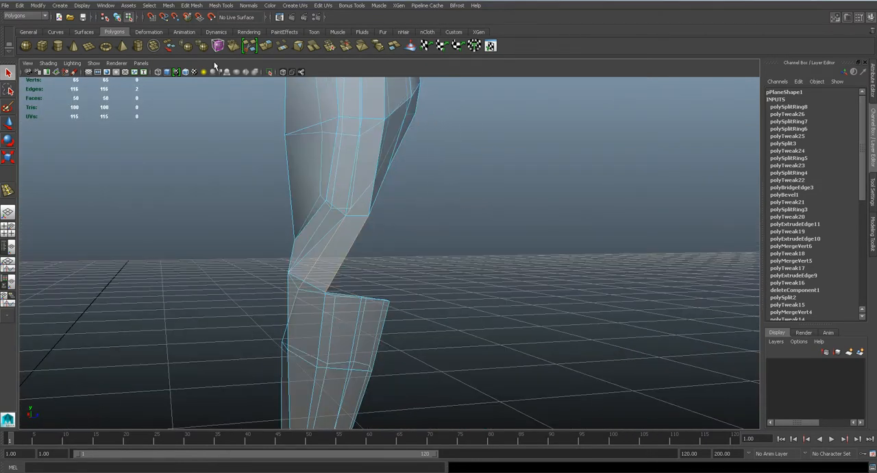
pyautogui.press('space')
pyautogui.moveTo(372, 223); pyautogui.dragTo(373, 224)
pyautogui.moveTo(430, 223); pyautogui.dragTo(391, 208)
pyautogui.press('space')
pyautogui.scroll(5, 401, 218)
pyautogui.press('space')
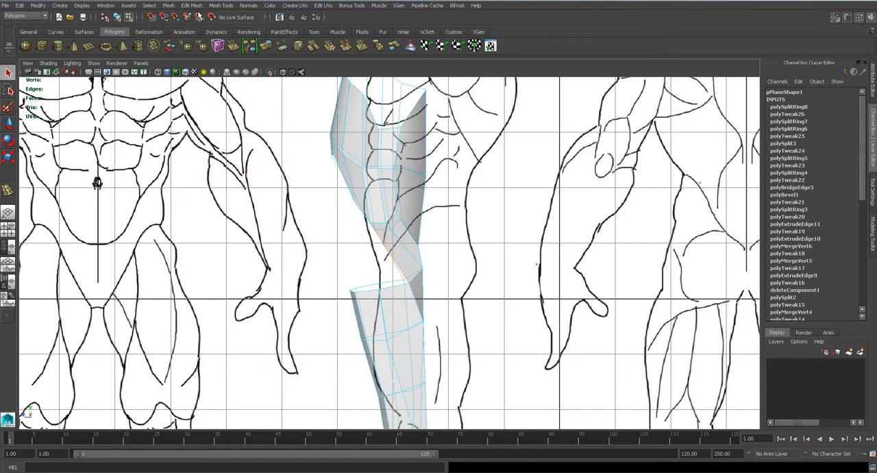
pyautogui.click(192, 4)
pyautogui.click(221, 156)
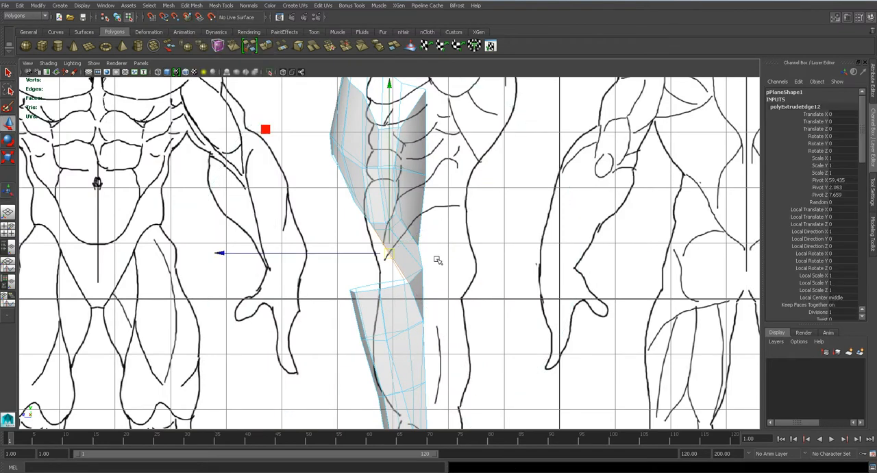
pyautogui.moveTo(345, 254); pyautogui.dragTo(320, 226)
pyautogui.press('space')
pyautogui.keyDown('alt'); pyautogui.moveTo(401, 259); pyautogui.dragTo(453, 267); pyautogui.keyUp('alt')
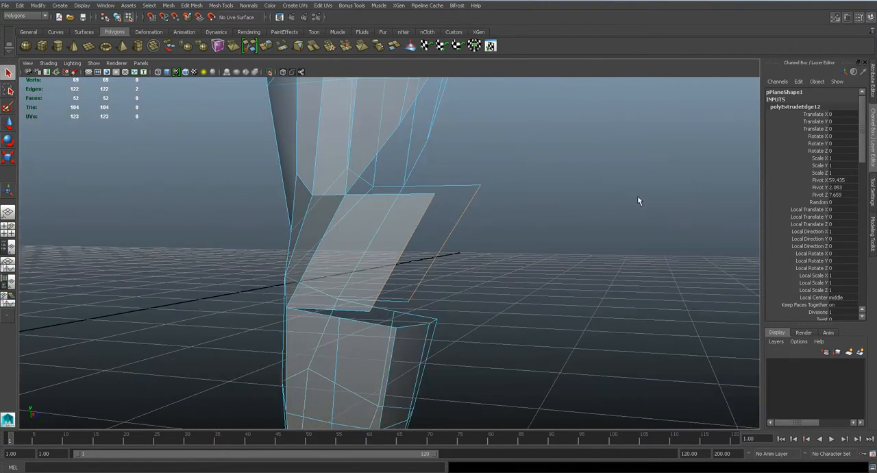
# - Target-weld the lower free corner of each extruded elbow strip to the matching corner of the forearm's top rim
pyautogui.keyDown('alt'); pyautogui.moveTo(405, 309); pyautogui.dragTo(426, 307); pyautogui.keyUp('alt')
pyautogui.click(873, 236)
pyautogui.keyDown('alt'); pyautogui.moveTo(689, 257); pyautogui.dragTo(430, 322); pyautogui.keyUp('alt')
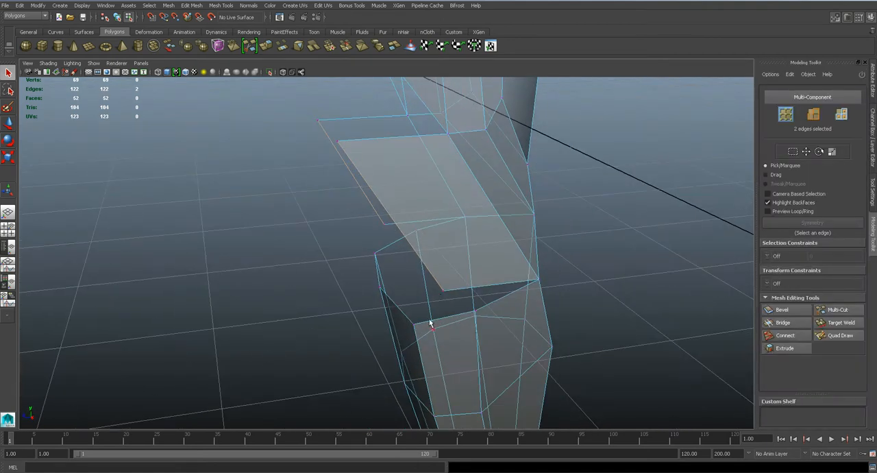
pyautogui.click(843, 322)
pyautogui.moveTo(416, 325); pyautogui.dragTo(514, 263)
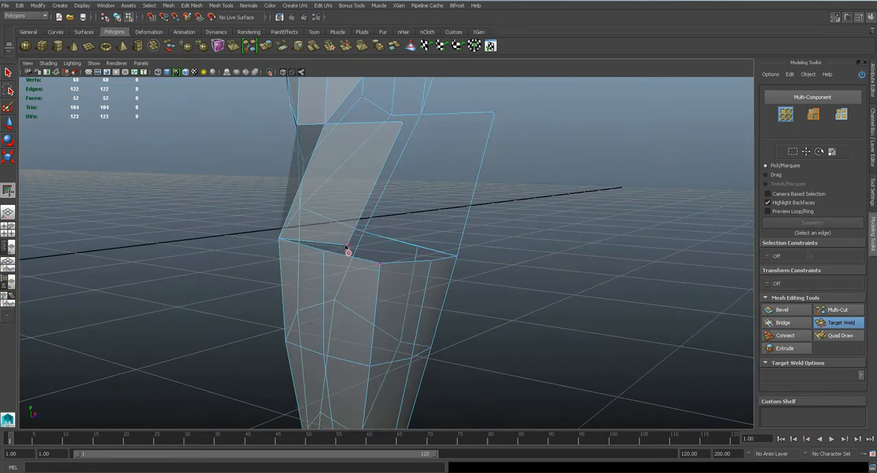
pyautogui.moveTo(381, 264); pyautogui.dragTo(403, 207)
pyautogui.press('q')
pyautogui.keyDown('alt'); pyautogui.moveTo(501, 201); pyautogui.dragTo(385, 264); pyautogui.keyUp('alt')
# - Move an elbow strip's upper free corner vertex outward and down in the front view, following the arm reference
pyautogui.press('w')
pyautogui.click(370, 202)
pyautogui.moveTo(401, 206); pyautogui.dragTo(499, 192)
pyautogui.press('space')
pyautogui.moveTo(421, 235); pyautogui.dragTo(417, 256)
pyautogui.keyDown('alt'); pyautogui.moveTo(468, 235); pyautogui.dragTo(495, 233, button='right'); pyautogui.keyUp('alt')
pyautogui.keyDown('alt'); pyautogui.moveTo(494, 233); pyautogui.dragTo(470, 264, button='middle'); pyautogui.keyUp('alt')
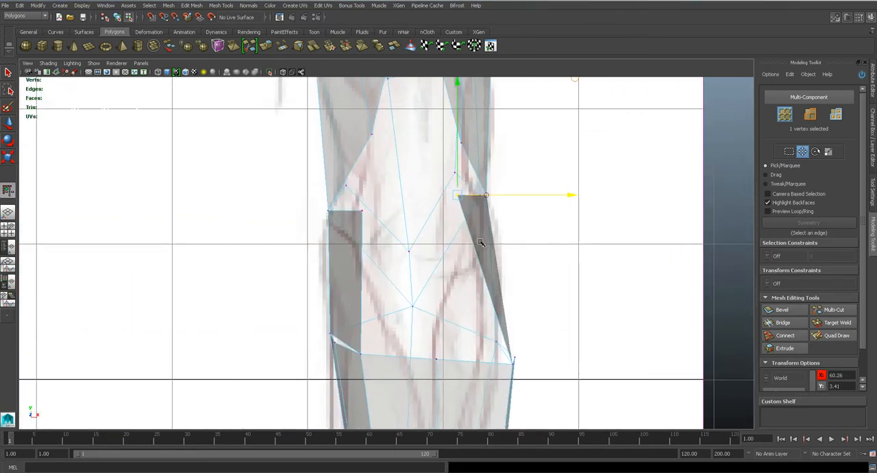
pyautogui.moveTo(458, 196); pyautogui.dragTo(468, 227)
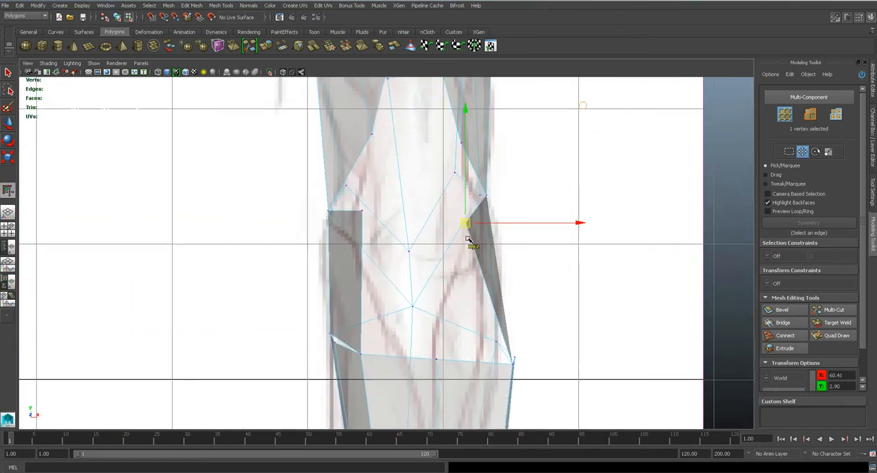
pyautogui.keyDown('alt'); pyautogui.moveTo(510, 363); pyautogui.dragTo(463, 254, button='middle'); pyautogui.keyUp('alt')
pyautogui.click(466, 256)
pyautogui.keyDown('alt'); pyautogui.moveTo(470, 260); pyautogui.dragTo(414, 199, button='right'); pyautogui.keyUp('alt')
pyautogui.click(411, 152)
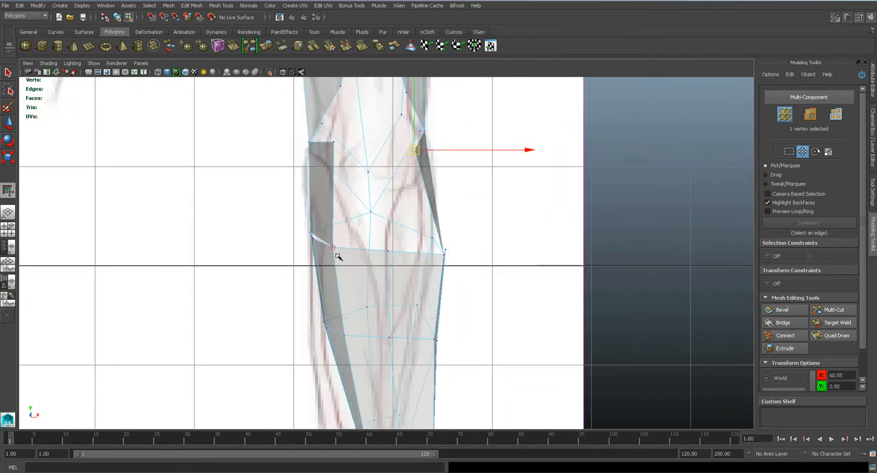
# - Move the forearm's top rim corner and the vertex below it outward in the front view
pyautogui.moveTo(332, 250); pyautogui.dragTo(319, 244)
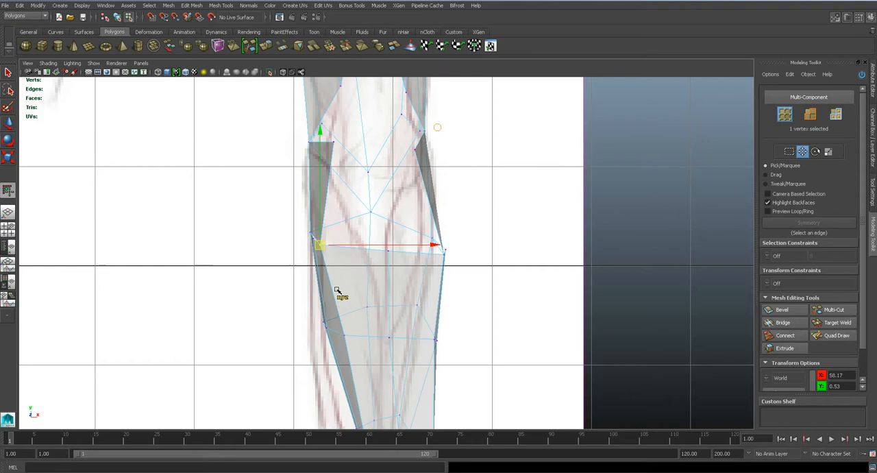
pyautogui.click(344, 336)
pyautogui.moveTo(344, 336); pyautogui.dragTo(338, 326)
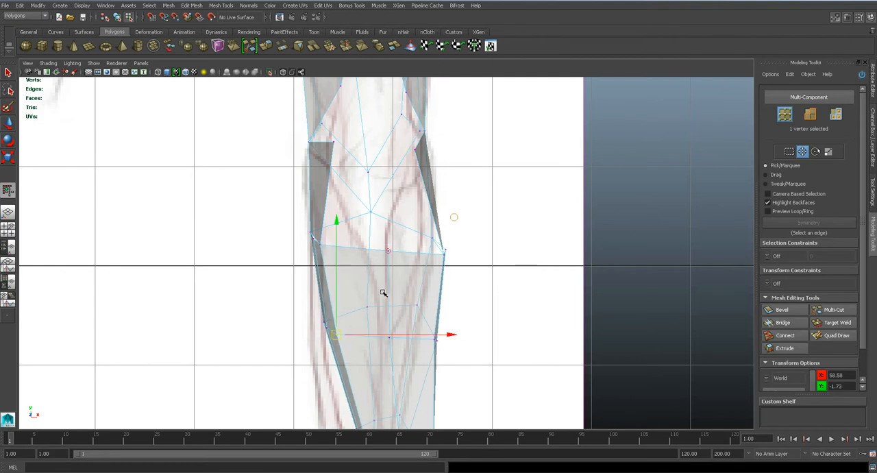
pyautogui.press('space')
pyautogui.moveTo(387, 270); pyautogui.dragTo(387, 319)
# - Save the scene, and adjust the vertices on the elbow opening's rim in the perspective view
pyautogui.hotkey('ctrl', 's')
pyautogui.press('Return')
pyautogui.keyDown('alt'); pyautogui.moveTo(393, 285); pyautogui.dragTo(379, 221); pyautogui.keyUp('alt')
pyautogui.press('w')
pyautogui.keyDown('alt'); pyautogui.moveTo(380, 220); pyautogui.dragTo(426, 208); pyautogui.keyUp('alt')
pyautogui.press('q')
pyautogui.press('w')
pyautogui.press('q')
pyautogui.press('w')
pyautogui.scroll(-2, 435, 251)
pyautogui.keyDown('alt'); pyautogui.moveTo(435, 251); pyautogui.dragTo(429, 283); pyautogui.keyUp('alt')
pyautogui.scroll(5, 385, 284)
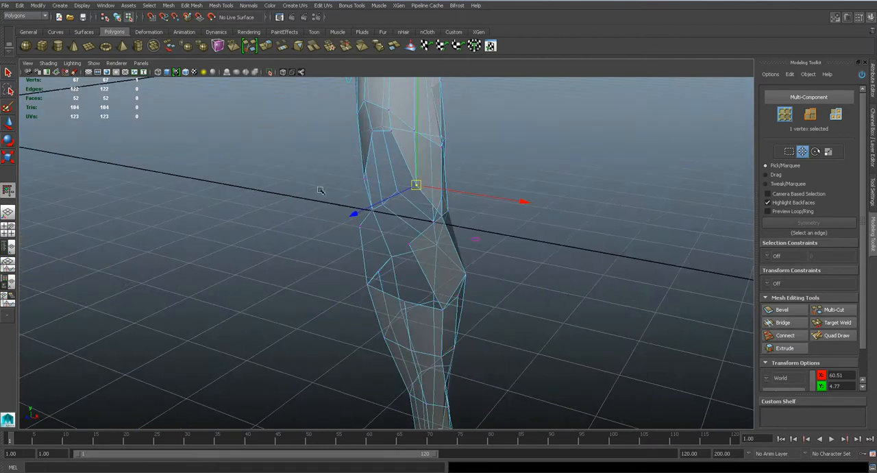
# - Insert a lengthwise edge loop through each of the two extruded elbow strips
pyautogui.click(226, 7)
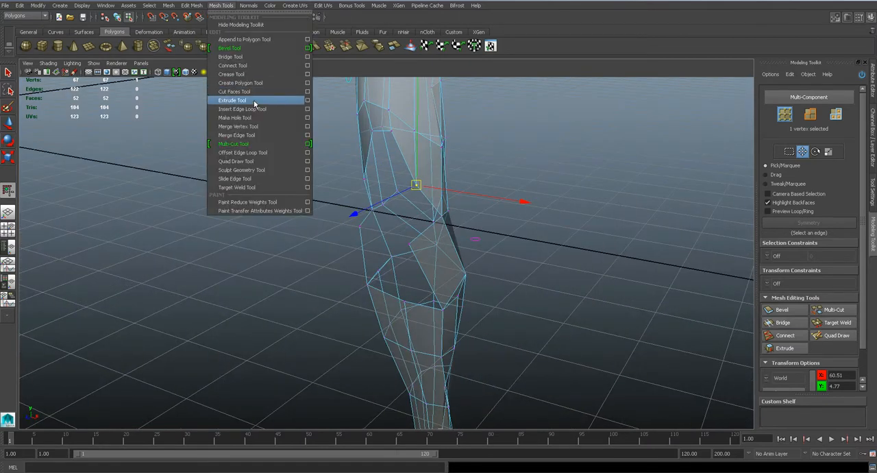
pyautogui.click(254, 91)
pyautogui.keyDown('alt'); pyautogui.moveTo(313, 165); pyautogui.dragTo(400, 252); pyautogui.keyUp('alt')
pyautogui.click(366, 215)
pyautogui.keyDown('alt'); pyautogui.moveTo(370, 219); pyautogui.dragTo(487, 253); pyautogui.keyUp('alt')
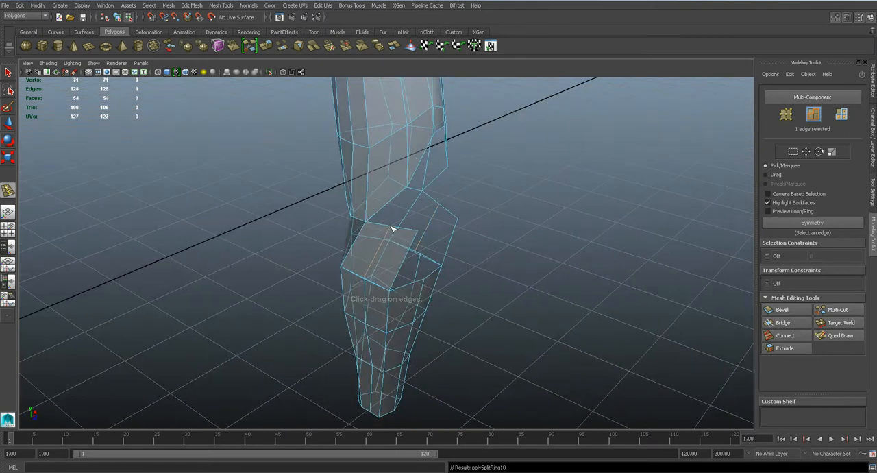
pyautogui.keyDown('alt'); pyautogui.moveTo(404, 316); pyautogui.dragTo(419, 273); pyautogui.keyUp('alt')
# - Target-weld the lower ends of the new strip loops to the adjacent vertices on the forearm's top rim
pyautogui.scroll(4, 379, 319)
pyautogui.keyDown('alt'); pyautogui.moveTo(380, 320); pyautogui.dragTo(423, 273, button='middle'); pyautogui.keyUp('alt')
pyautogui.scroll(6, 423, 272)
pyautogui.scroll(-1, 422, 270)
pyautogui.press('q')
pyautogui.moveTo(420, 270)
pyautogui.mouseDown(button='right')
pyautogui.moveTo(379, 266)
pyautogui.moveTo(442, 314)
pyautogui.mouseUp(button='right')
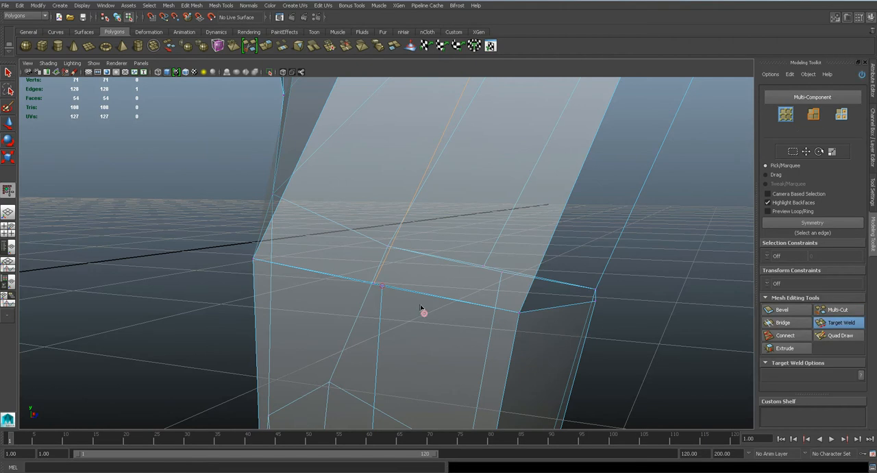
pyautogui.moveTo(384, 291); pyautogui.dragTo(402, 285)
# - Move the outer top corners of the elbow strips inward in the side view to narrow their overhang
pyautogui.press('space')
pyautogui.click(430, 283)
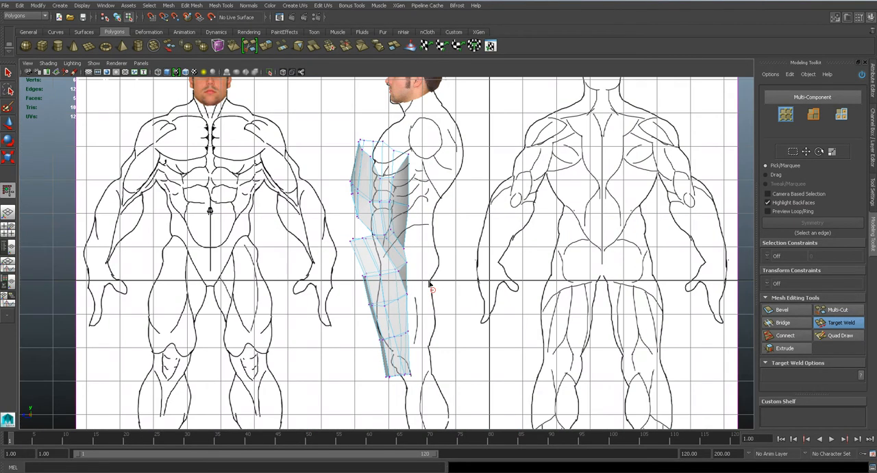
pyautogui.scroll(6, 429, 283)
pyautogui.press('q')
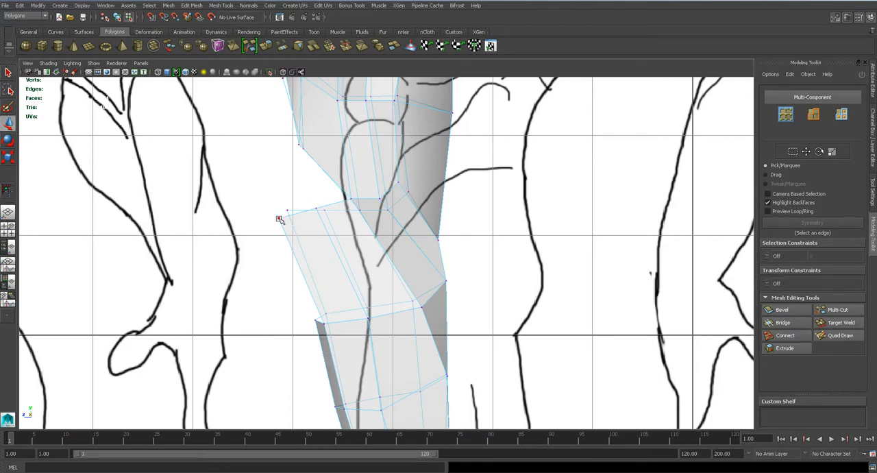
pyautogui.moveTo(282, 216); pyautogui.dragTo(317, 224)
pyautogui.press('space')
pyautogui.moveTo(335, 288); pyautogui.dragTo(407, 259)
pyautogui.scroll(-6, 413, 276)
# - Bridge the upper arm's open edge to the top edge of the elbow strip on one side, and check the smoothed result
pyautogui.moveTo(412, 218); pyautogui.dragTo(413, 199, button='right')
pyautogui.click(410, 216)
pyautogui.keyDown('shift'); pyautogui.click(408, 278); pyautogui.keyUp('shift')
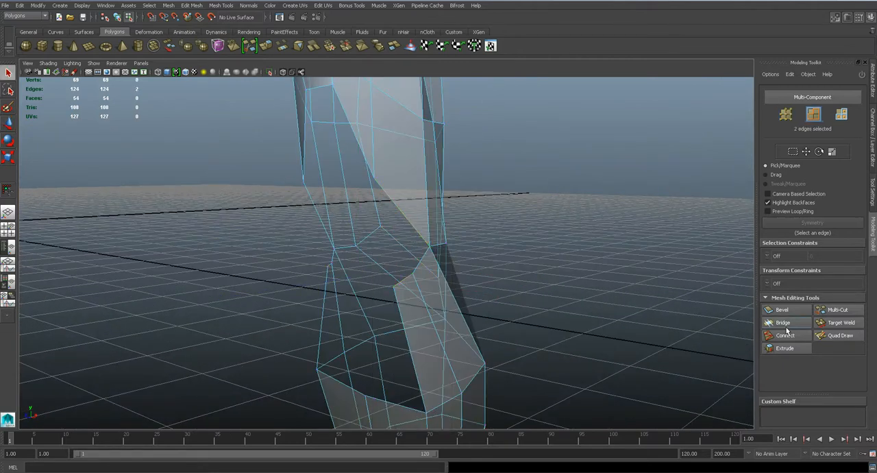
pyautogui.click(773, 322)
pyautogui.keyDown('alt'); pyautogui.moveTo(444, 294); pyautogui.dragTo(420, 283); pyautogui.keyUp('alt')
pyautogui.press('q')
pyautogui.press('3')
pyautogui.keyDown('alt'); pyautogui.moveTo(372, 265); pyautogui.dragTo(494, 273); pyautogui.keyUp('alt')
pyautogui.press('1')
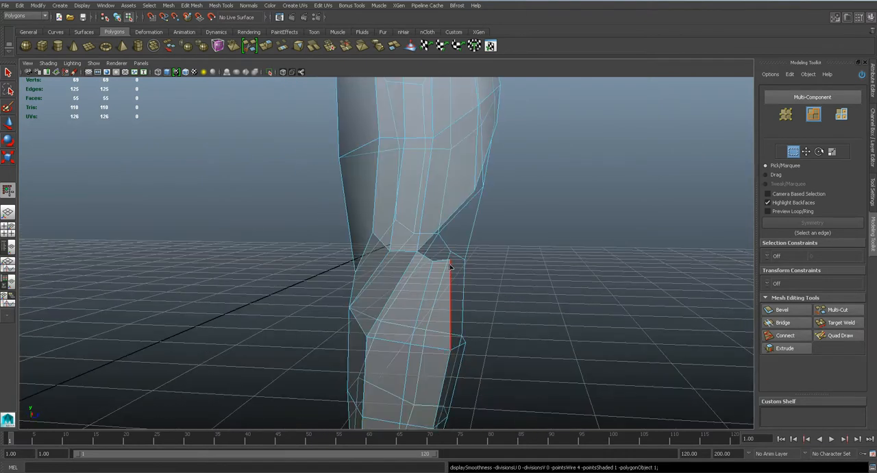
# - Bridge the matching upper arm edge and elbow strip edge on the opposite side, and check the smoothed result
pyautogui.click(452, 218)
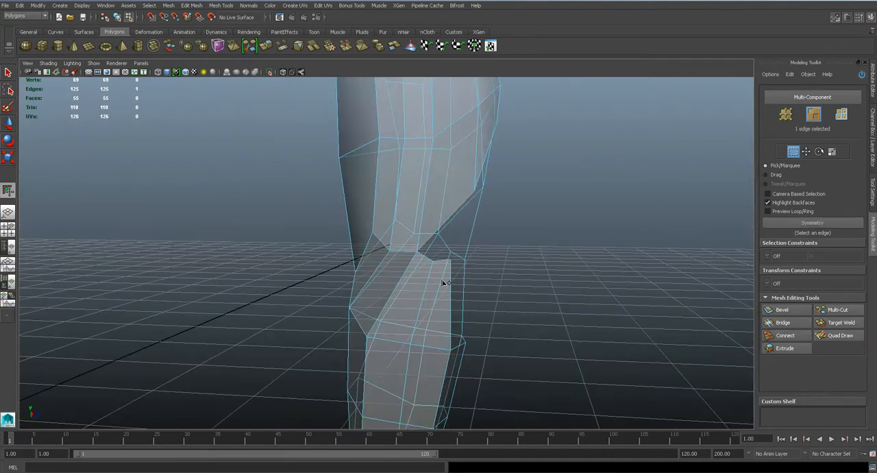
pyautogui.keyDown('alt'); pyautogui.moveTo(444, 282); pyautogui.dragTo(444, 264); pyautogui.keyUp('alt')
pyautogui.keyDown('shift'); pyautogui.click(446, 260); pyautogui.keyUp('shift')
pyautogui.click(795, 325)
pyautogui.keyDown('alt'); pyautogui.moveTo(458, 317); pyautogui.dragTo(313, 304); pyautogui.keyUp('alt')
pyautogui.press('q')
pyautogui.scroll(-4, 413, 287)
pyautogui.press('3')
pyautogui.press('1')
# - Bridge the facing vertical edges of the two elbow strips to close the gap above the forearm rim
pyautogui.keyDown('alt'); pyautogui.moveTo(362, 280); pyautogui.dragTo(462, 290); pyautogui.keyUp('alt')
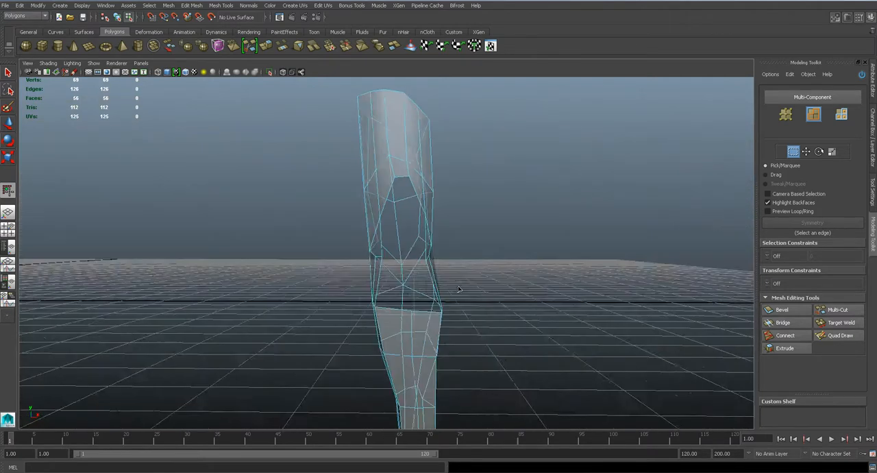
pyautogui.scroll(3, 421, 304)
pyautogui.scroll(3, 422, 302)
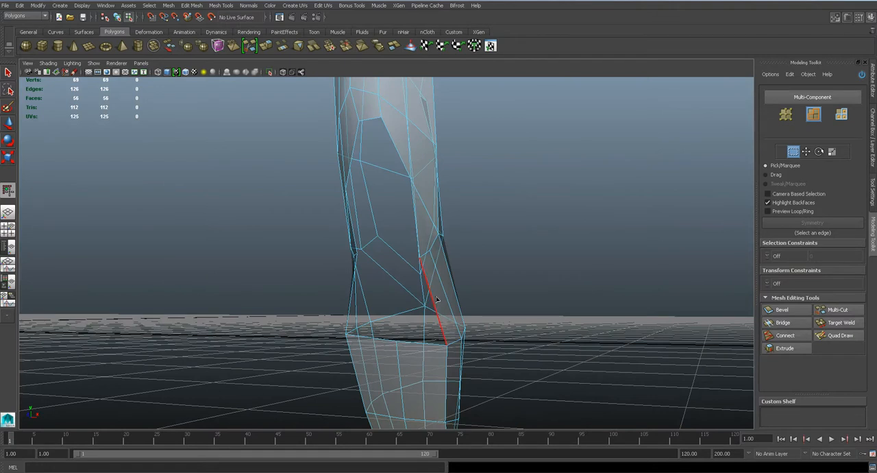
pyautogui.click(436, 299)
pyautogui.keyDown('alt'); pyautogui.moveTo(436, 299); pyautogui.dragTo(429, 240); pyautogui.keyUp('alt')
pyautogui.keyDown('shift'); pyautogui.click(415, 302); pyautogui.keyUp('shift')
pyautogui.click(785, 327)
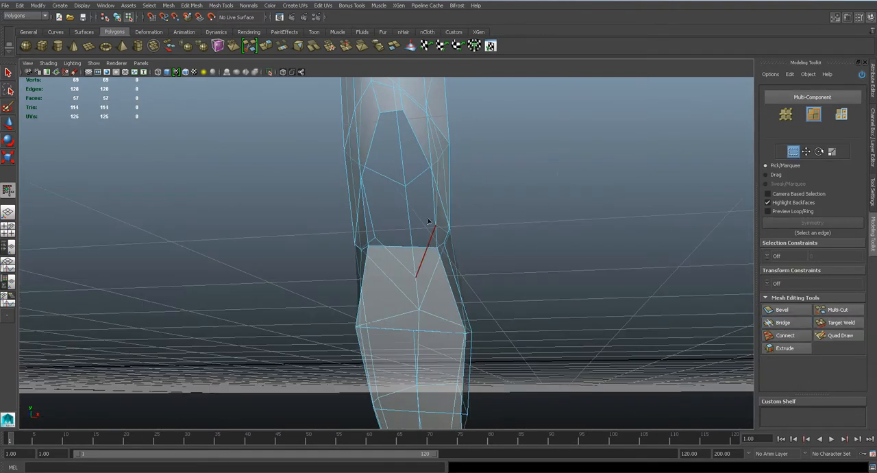
# - Bridge the next pair of facing edges above the new elbow face to fill more of the opening
pyautogui.keyDown('alt'); pyautogui.moveTo(436, 206); pyautogui.dragTo(466, 292); pyautogui.keyUp('alt')
pyautogui.click(364, 210)
pyautogui.keyDown('shift'); pyautogui.click(329, 227); pyautogui.keyUp('shift')
pyautogui.press('g')
pyautogui.keyDown('alt'); pyautogui.moveTo(467, 292); pyautogui.dragTo(466, 329, button='middle'); pyautogui.keyUp('alt')
pyautogui.keyDown('alt'); pyautogui.moveTo(464, 331); pyautogui.dragTo(508, 298); pyautogui.keyUp('alt')
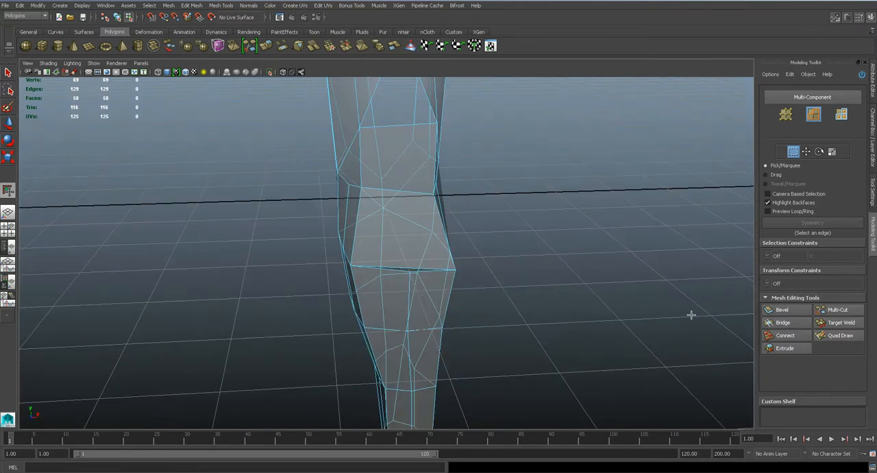
# - Connect a lengthwise center edge down through the two bridged elbow faces
pyautogui.click(790, 338)
pyautogui.click(400, 195)
pyautogui.press('Return')
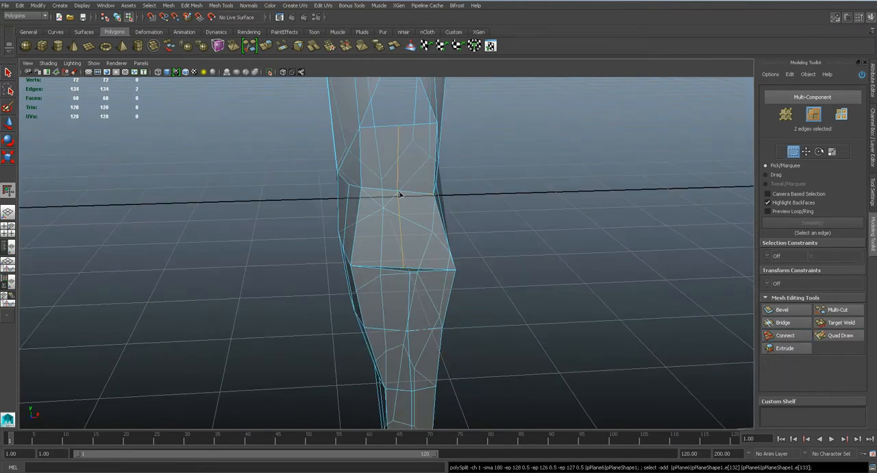
# - Target-weld the new center edge's lower end to the middle vertex of the forearm's top rim, and check the smoothed elbow
pyautogui.scroll(4, 409, 253)
pyautogui.moveTo(408, 253); pyautogui.dragTo(388, 253, button='right')
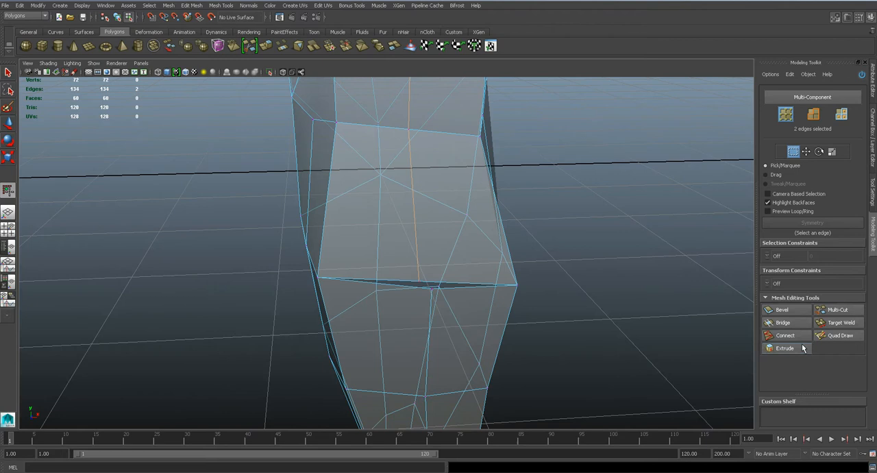
pyautogui.click(843, 323)
pyautogui.scroll(-4, 434, 292)
pyautogui.moveTo(420, 282); pyautogui.dragTo(724, 263)
pyautogui.press('3')
pyautogui.scroll(-4, 414, 240)
pyautogui.press('1')
pyautogui.keyDown('alt'); pyautogui.moveTo(387, 282); pyautogui.dragTo(398, 266); pyautogui.keyUp('alt')
pyautogui.keyDown('alt'); pyautogui.moveTo(396, 235); pyautogui.dragTo(396, 291, button='middle'); pyautogui.keyUp('alt')
pyautogui.scroll(4, 395, 290)
pyautogui.keyDown('alt'); pyautogui.moveTo(422, 344); pyautogui.dragTo(404, 333); pyautogui.keyUp('alt')
# - Reposition the middle vertex of the forearm's top rim in the front view
pyautogui.press('space')
pyautogui.keyDown('alt'); pyautogui.moveTo(430, 347); pyautogui.dragTo(414, 279, button='middle'); pyautogui.keyUp('alt')
pyautogui.scroll(-2, 390, 232)
pyautogui.press('w')
pyautogui.click(377, 197)
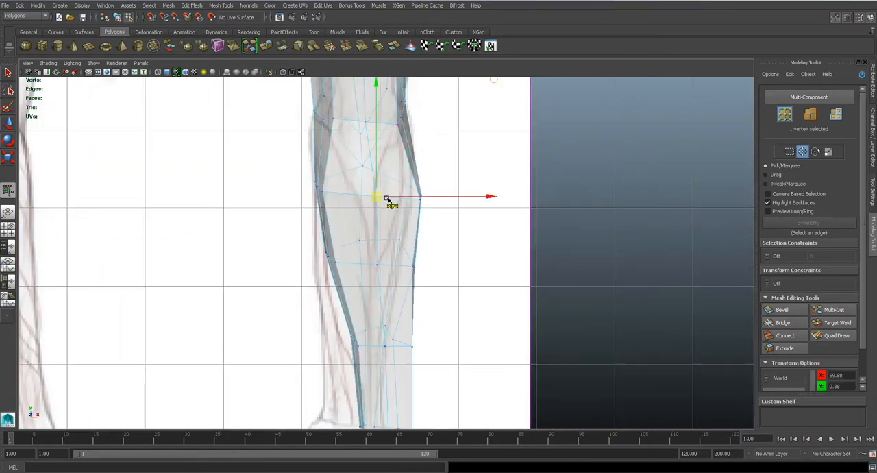
pyautogui.moveTo(370, 205); pyautogui.dragTo(372, 204)
pyautogui.scroll(2, 362, 192)
# - Lower the elbow's center vertex and reposition the vertices at its side in the front view to curve the edge row
pyautogui.keyDown('alt'); pyautogui.moveTo(362, 182); pyautogui.dragTo(377, 311, button='middle'); pyautogui.keyUp('alt')
pyautogui.scroll(2, 372, 281)
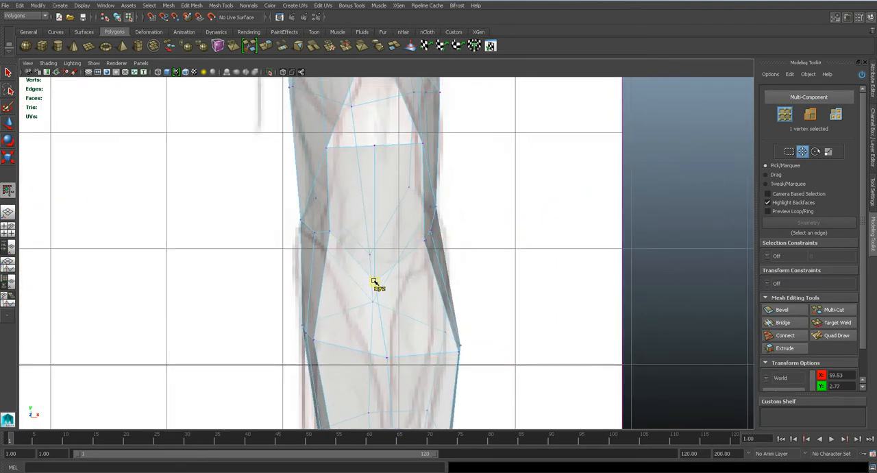
pyautogui.moveTo(419, 259); pyautogui.dragTo(431, 231)
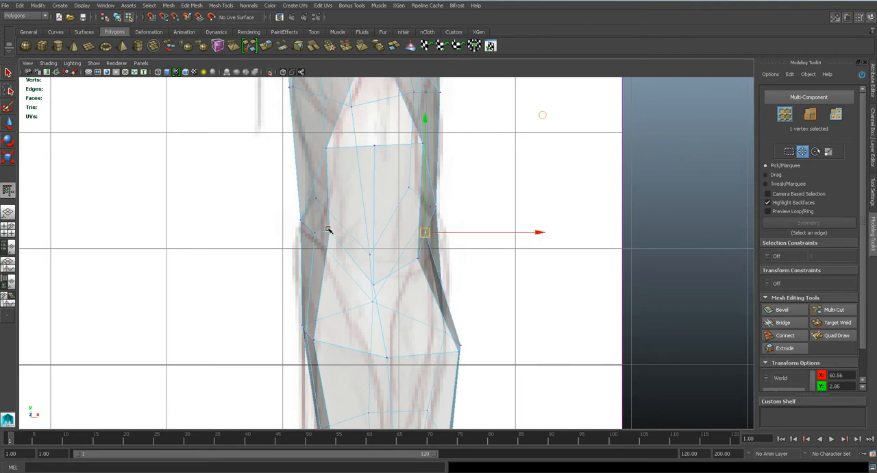
# - Pull the elbow's center vertex outward in depth in the perspective view and check the smoothed arm
pyautogui.press('space')
pyautogui.click(372, 294)
pyautogui.keyDown('alt'); pyautogui.moveTo(378, 292); pyautogui.dragTo(423, 288); pyautogui.keyUp('alt')
pyautogui.keyDown('alt'); pyautogui.moveTo(423, 288); pyautogui.dragTo(425, 325, button='right'); pyautogui.keyUp('alt')
pyautogui.press('q')
pyautogui.press('w')
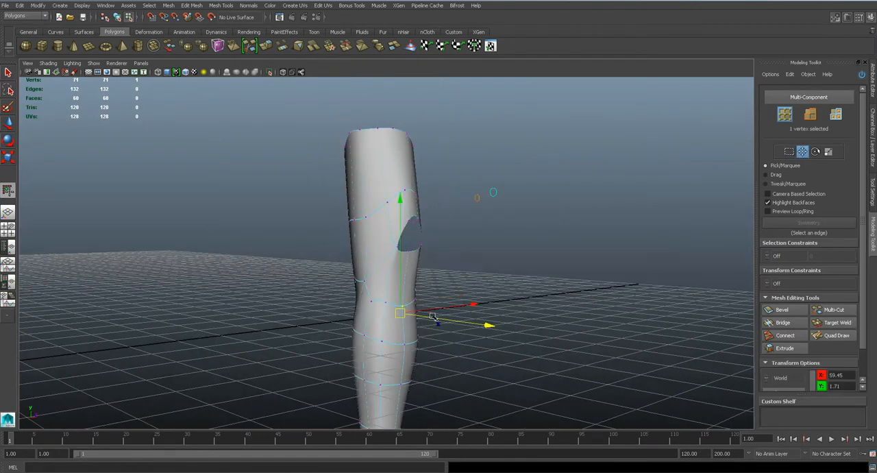
pyautogui.moveTo(444, 321); pyautogui.dragTo(473, 326)
pyautogui.keyDown('alt'); pyautogui.moveTo(416, 339); pyautogui.dragTo(464, 331); pyautogui.keyUp('alt')
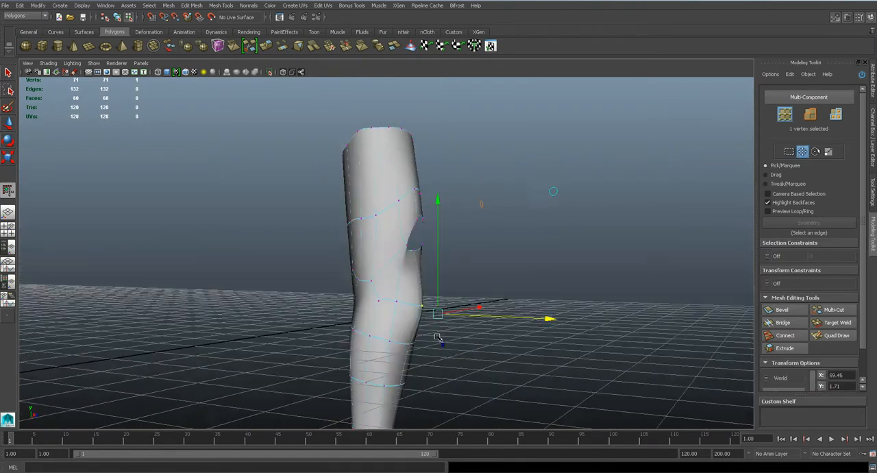
pyautogui.keyDown('alt'); pyautogui.moveTo(464, 331); pyautogui.dragTo(462, 311, button='right'); pyautogui.keyUp('alt')
pyautogui.moveTo(462, 303); pyautogui.dragTo(366, 326)
pyautogui.press('1')
# - Shift the middle vertex of the opening's lower rim and the elbow's center vertex sideways in the front view
pyautogui.keyDown('alt'); pyautogui.moveTo(419, 309); pyautogui.dragTo(391, 293); pyautogui.keyUp('alt')
pyautogui.scroll(5, 420, 296)
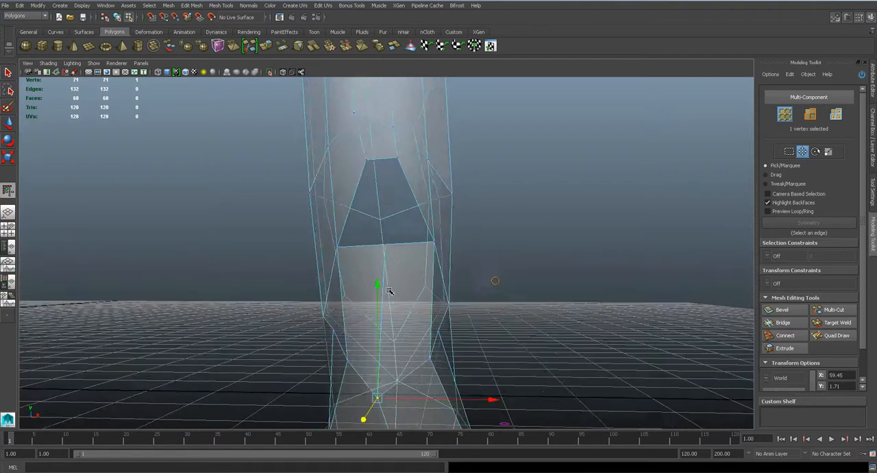
pyautogui.scroll(-5, 393, 299)
pyautogui.scroll(5, 391, 281)
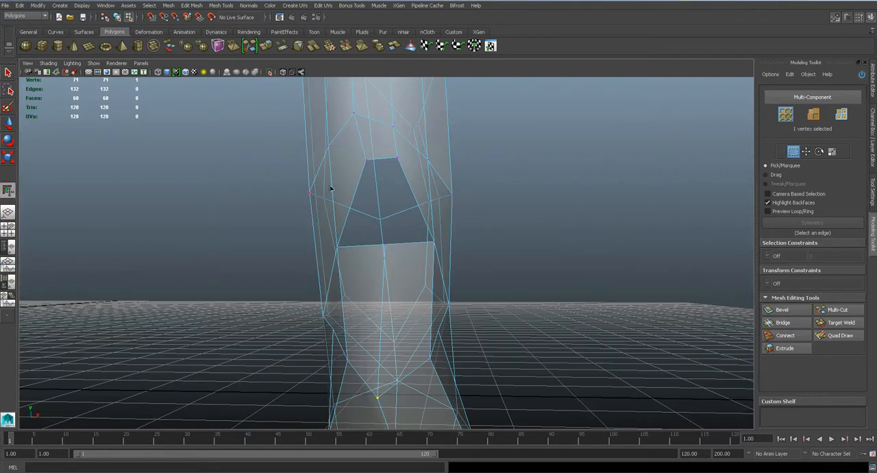
pyautogui.scroll(-5, 364, 273)
pyautogui.keyDown('alt'); pyautogui.moveTo(364, 273); pyautogui.dragTo(393, 239); pyautogui.keyUp('alt')
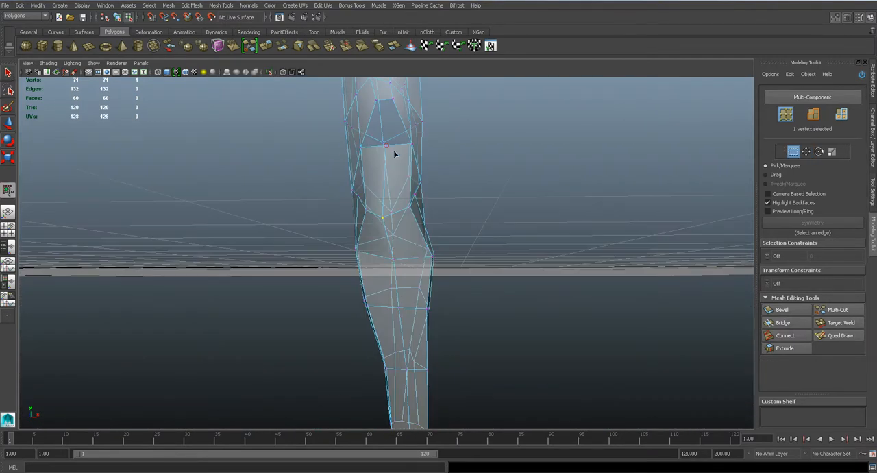
pyautogui.keyDown('alt'); pyautogui.moveTo(413, 383); pyautogui.dragTo(410, 333); pyautogui.keyUp('alt')
pyautogui.press('space')
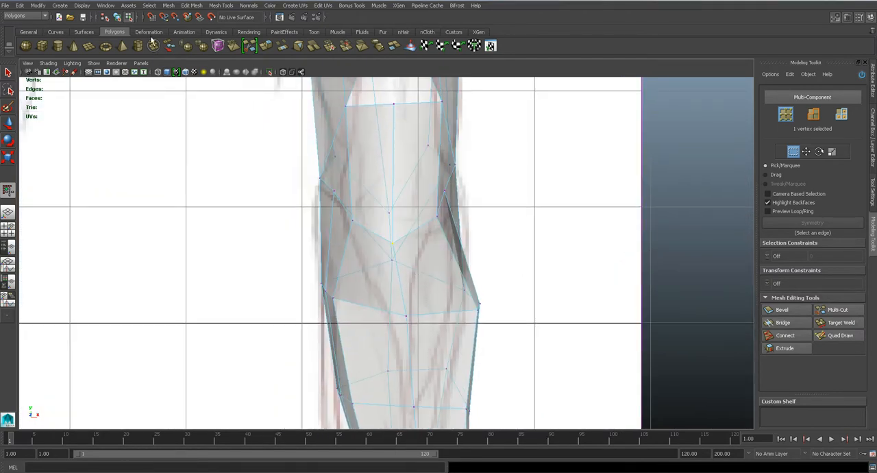
pyautogui.press('w')
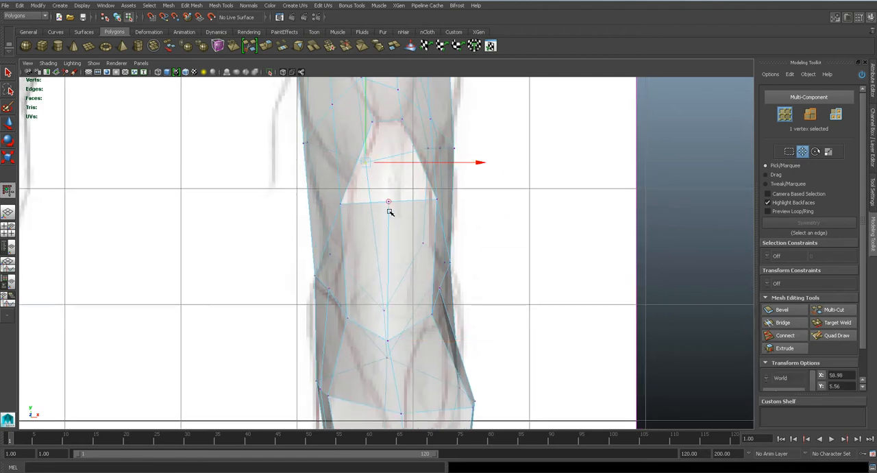
pyautogui.click(388, 201)
pyautogui.moveTo(390, 204); pyautogui.dragTo(399, 201)
pyautogui.keyDown('alt'); pyautogui.moveTo(423, 344); pyautogui.dragTo(411, 243, button='middle'); pyautogui.keyUp('alt')
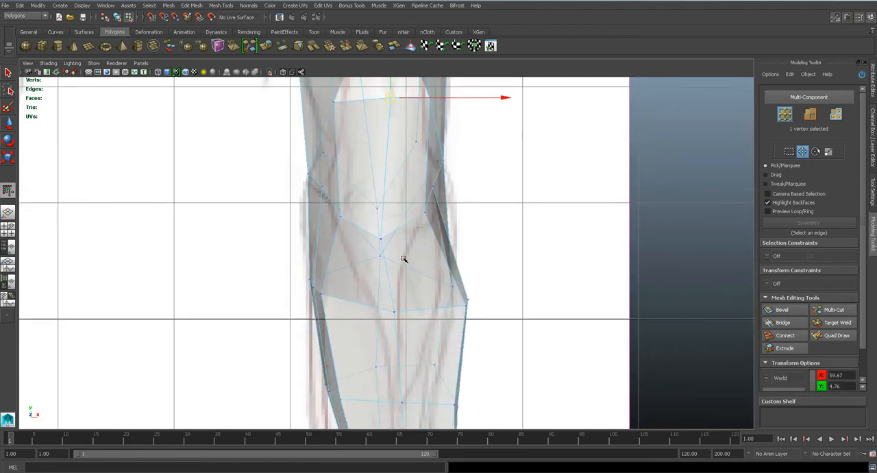
pyautogui.scroll(2, 403, 248)
pyautogui.moveTo(379, 235); pyautogui.dragTo(388, 231)
pyautogui.keyDown('alt'); pyautogui.moveTo(425, 337); pyautogui.dragTo(390, 235, button='middle'); pyautogui.keyUp('alt')
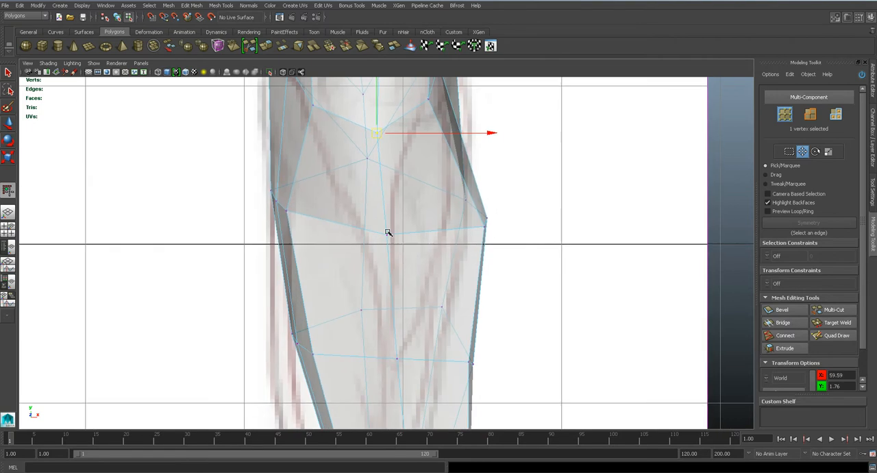
# - Reposition the forearm's center-row vertices in the front view, working from below the elbow down to the wrist
pyautogui.keyDown('alt'); pyautogui.moveTo(415, 384); pyautogui.dragTo(402, 254, button='middle'); pyautogui.keyUp('alt')
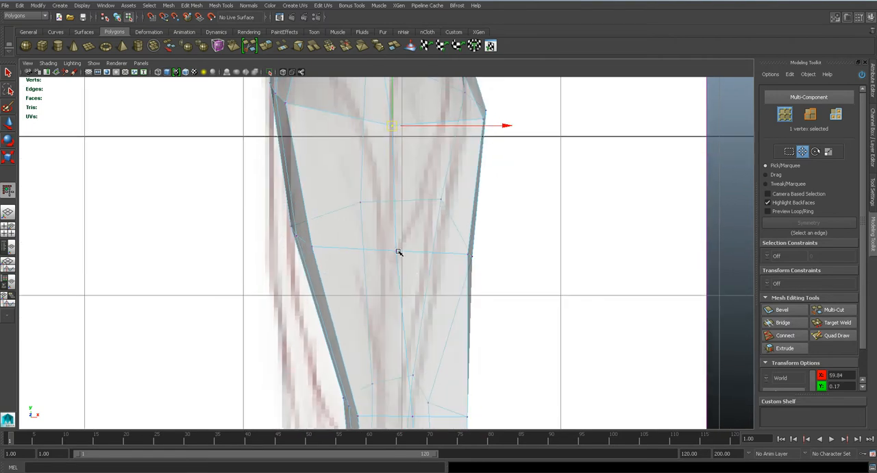
pyautogui.click(391, 251)
pyautogui.keyDown('alt'); pyautogui.moveTo(396, 401); pyautogui.dragTo(396, 298, button='middle'); pyautogui.keyUp('alt')
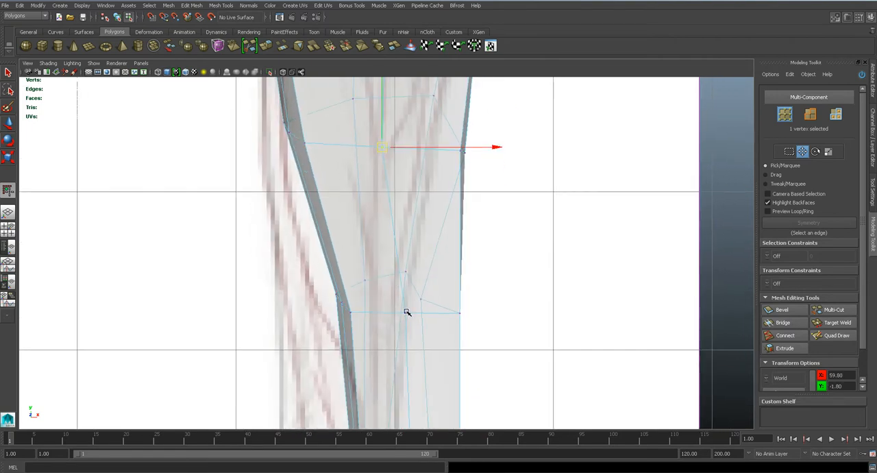
pyautogui.click(393, 314)
pyautogui.keyDown('alt'); pyautogui.moveTo(408, 387); pyautogui.dragTo(402, 238, button='middle'); pyautogui.keyUp('alt')
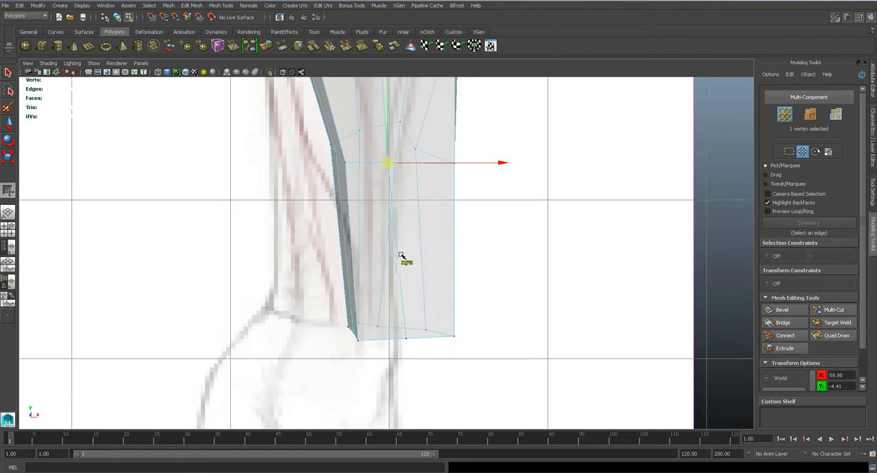
pyautogui.click(407, 339)
pyautogui.keyDown('alt'); pyautogui.moveTo(407, 342); pyautogui.dragTo(562, 392, button='right'); pyautogui.keyUp('alt')
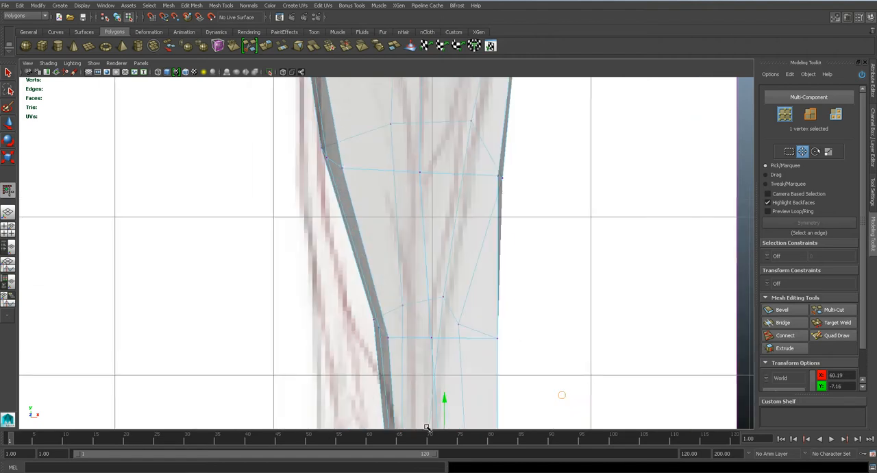
# - Insert a lengthwise edge loop beside the center edge, from the opening's lower rim down the forearm
pyautogui.click(192, 5)
pyautogui.moveTo(221, 5)
pyautogui.click(252, 108)
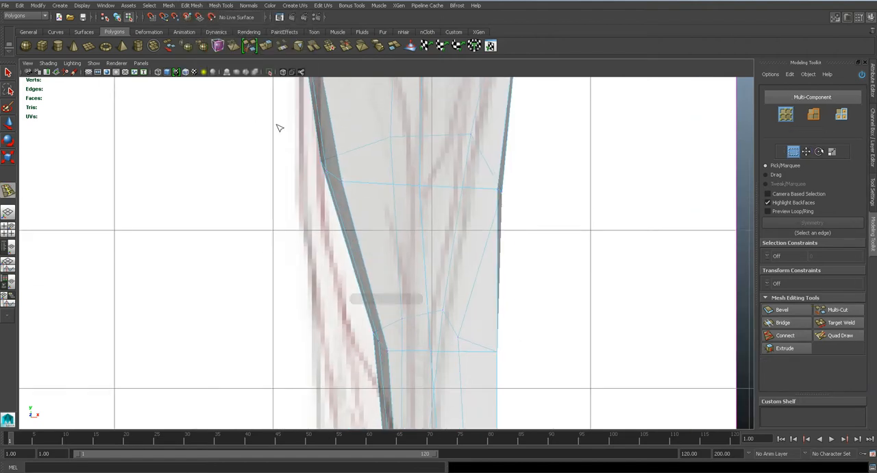
pyautogui.keyDown('alt'); pyautogui.moveTo(399, 103); pyautogui.dragTo(399, 234, button='middle'); pyautogui.keyUp('alt')
pyautogui.keyDown('alt'); pyautogui.moveTo(395, 196); pyautogui.dragTo(412, 364, button='middle'); pyautogui.keyUp('alt')
pyautogui.keyDown('alt'); pyautogui.moveTo(404, 149); pyautogui.dragTo(403, 186, button='middle'); pyautogui.keyUp('alt')
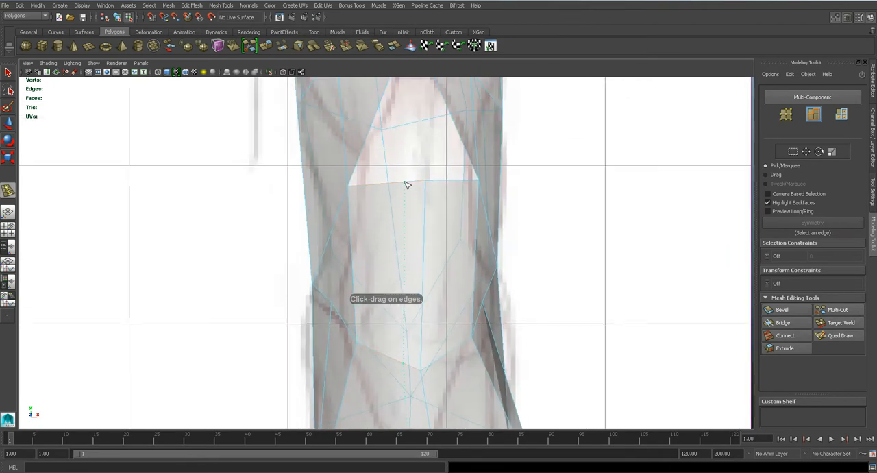
pyautogui.click(404, 182)
pyautogui.keyDown('alt'); pyautogui.moveTo(417, 326); pyautogui.dragTo(412, 250, button='middle'); pyautogui.keyUp('alt')
pyautogui.press('q')
# - Adjust the new edge loop's vertices around the elbow and upper forearm to space the lengthwise rows more evenly
pyautogui.moveTo(412, 238); pyautogui.dragTo(385, 238, button='right')
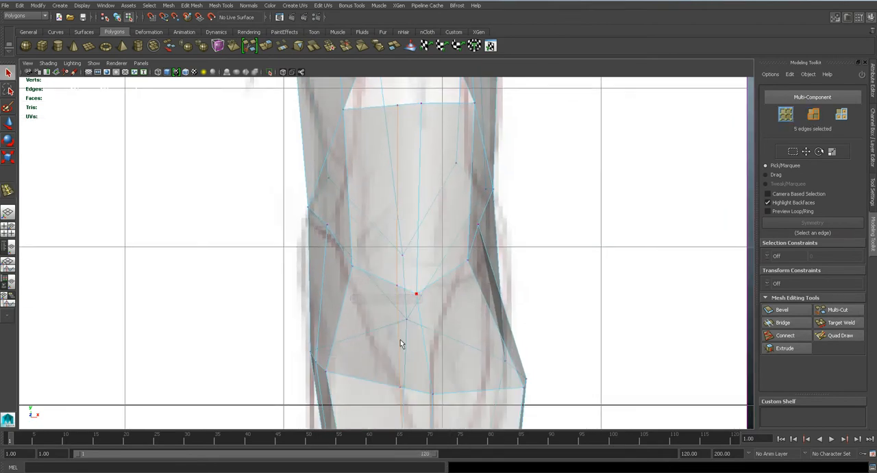
pyautogui.keyDown('alt'); pyautogui.moveTo(400, 337); pyautogui.dragTo(390, 249, button='middle'); pyautogui.keyUp('alt')
pyautogui.click(390, 198)
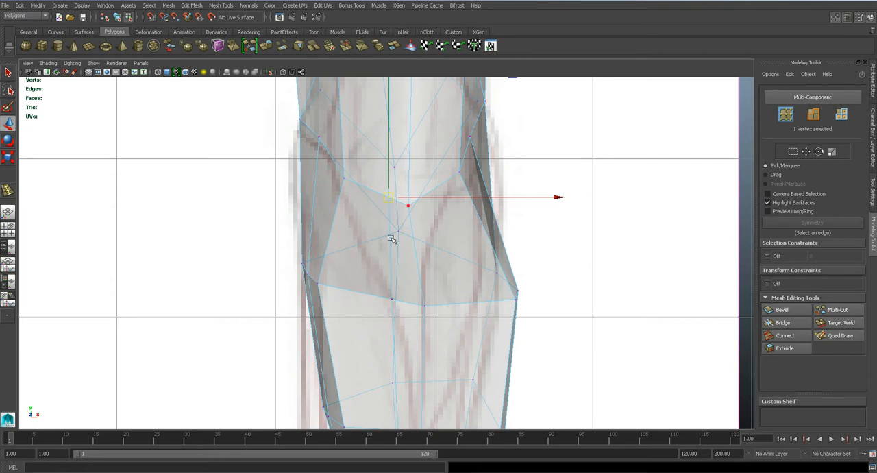
pyautogui.click(391, 297)
pyautogui.click(391, 383)
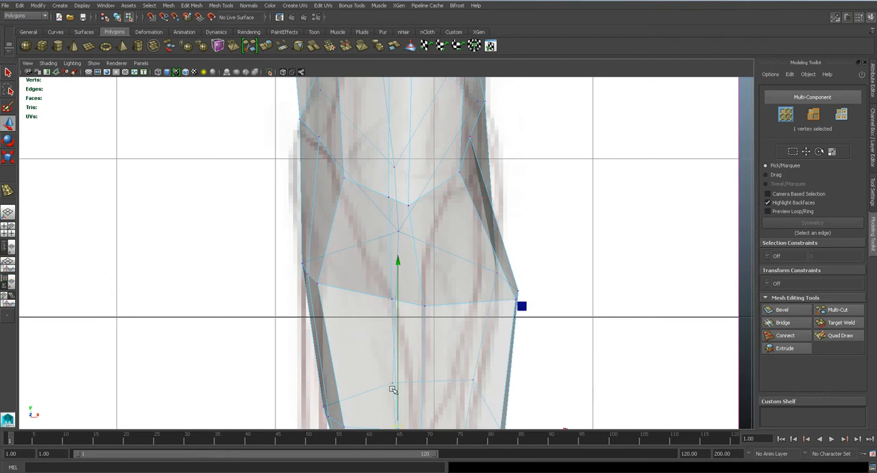
pyautogui.click(393, 383)
pyautogui.moveTo(410, 384); pyautogui.dragTo(410, 383)
pyautogui.keyDown('alt'); pyautogui.moveTo(409, 382); pyautogui.dragTo(389, 258, button='middle'); pyautogui.keyUp('alt')
pyautogui.click(380, 316)
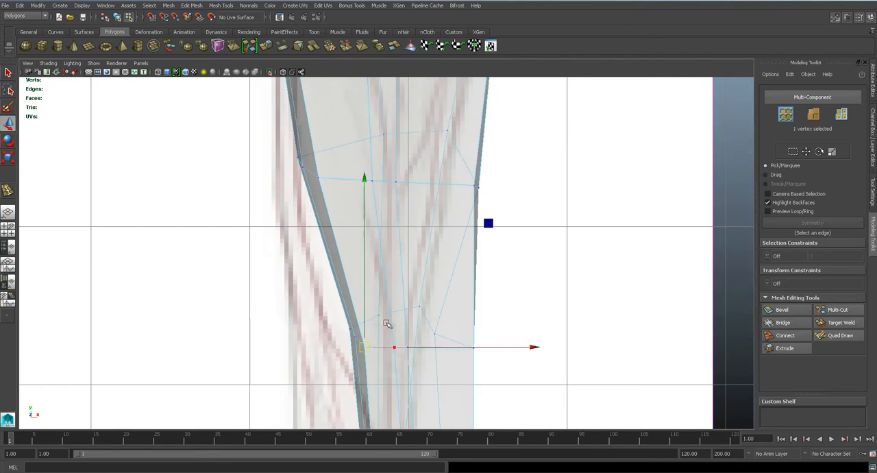
# - Reposition the new edge loop's remaining vertices along the forearm down to the wrist rim in the front view
pyautogui.press('q')
pyautogui.press('space')
pyautogui.moveTo(385, 351); pyautogui.dragTo(441, 327)
pyautogui.press('space')
pyautogui.moveTo(399, 308); pyautogui.dragTo(398, 316)
pyautogui.press('f')
pyautogui.scroll(-10, 398, 315)
pyautogui.scroll(3, 400, 315)
pyautogui.press('w')
pyautogui.moveTo(385, 254); pyautogui.dragTo(403, 253)
pyautogui.keyDown('alt'); pyautogui.moveTo(391, 357); pyautogui.dragTo(390, 233, button='middle'); pyautogui.keyUp('alt')
pyautogui.click(412, 324)
pyautogui.moveTo(413, 325); pyautogui.dragTo(413, 334)
pyautogui.keyDown('alt'); pyautogui.moveTo(413, 334); pyautogui.dragTo(407, 213, button='middle'); pyautogui.keyUp('alt')
pyautogui.keyDown('alt'); pyautogui.moveTo(409, 349); pyautogui.dragTo(409, 237, button='middle'); pyautogui.keyUp('alt')
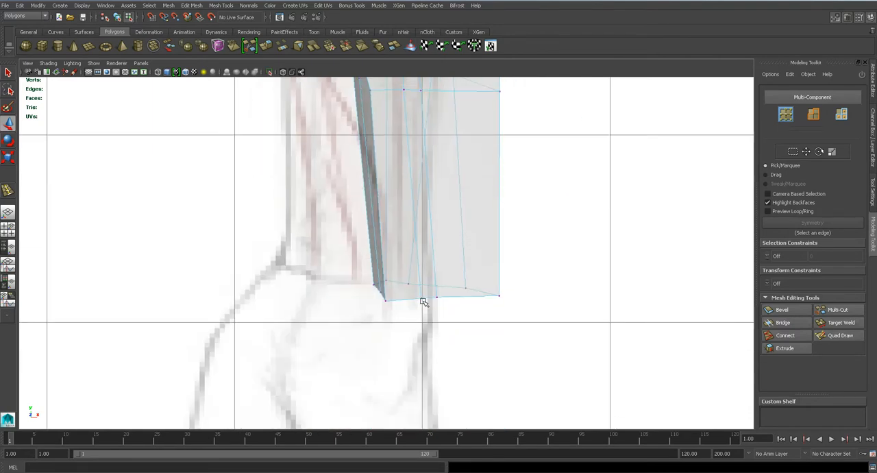
pyautogui.moveTo(422, 300); pyautogui.dragTo(416, 300)
pyautogui.keyDown('alt'); pyautogui.moveTo(416, 192); pyautogui.dragTo(425, 306, button='middle'); pyautogui.keyUp('alt')
# - Adjust the new loop's vertex on the opening's lower rim in the perspective view
pyautogui.press('space')
pyautogui.moveTo(426, 305); pyautogui.dragTo(376, 265)
pyautogui.press('1')
pyautogui.scroll(4, 376, 267)
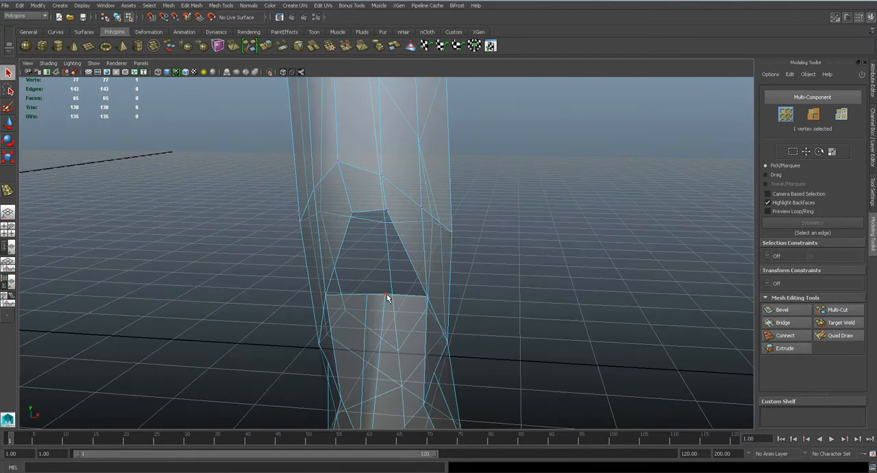
pyautogui.press('w')
pyautogui.press('w')
pyautogui.keyDown('alt'); pyautogui.moveTo(389, 297); pyautogui.dragTo(402, 294); pyautogui.keyUp('alt')
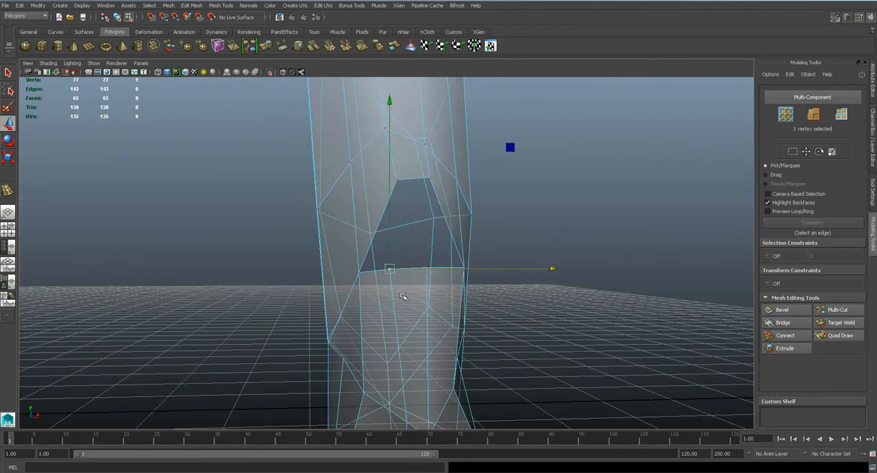
# - Target-weld the two middle vertices of the opening's lower rim to its upper corner vertices, and check the smoothed result
pyautogui.press('q')
pyautogui.click(839, 323)
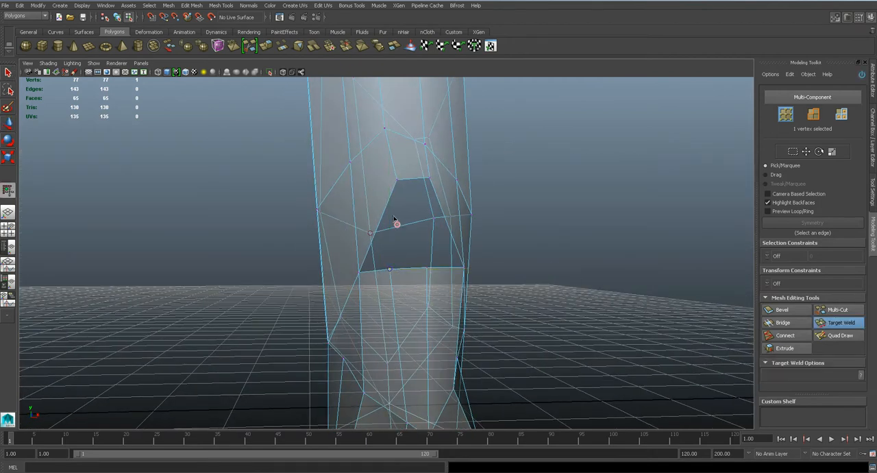
pyautogui.moveTo(400, 182); pyautogui.dragTo(429, 178)
pyautogui.scroll(-4, 421, 267)
pyautogui.press('3')
pyautogui.keyDown('alt'); pyautogui.moveTo(403, 298); pyautogui.dragTo(436, 278); pyautogui.keyUp('alt')
pyautogui.press('1')
pyautogui.keyDown('alt'); pyautogui.moveTo(556, 276); pyautogui.dragTo(313, 309); pyautogui.keyUp('alt')
pyautogui.press('q')
pyautogui.keyDown('alt'); pyautogui.moveTo(332, 267); pyautogui.dragTo(595, 287); pyautogui.keyUp('alt')
pyautogui.click(780, 336)
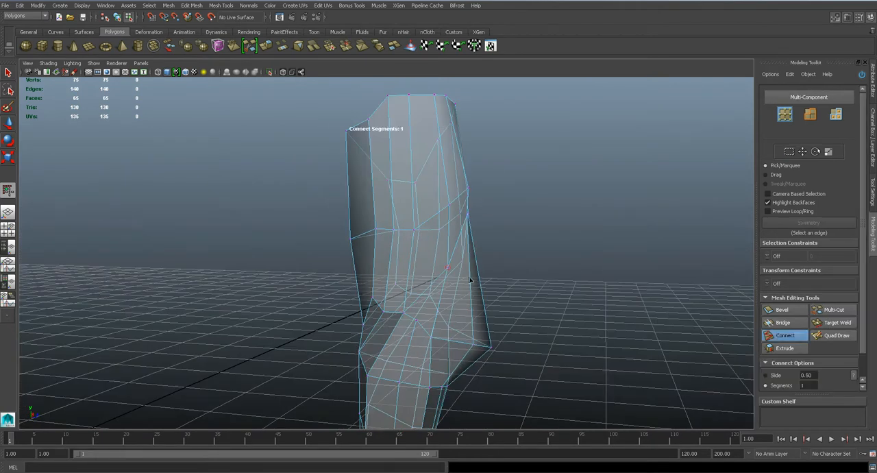
pyautogui.press('q')
pyautogui.click(198, 7)
pyautogui.click(288, 118)
pyautogui.click(475, 284)
pyautogui.keyDown('alt'); pyautogui.moveTo(474, 281); pyautogui.dragTo(355, 180); pyautogui.keyUp('alt')
pyautogui.hotkey('ctrl', 'z')
pyautogui.press('q')
# - Save the scene and display the arm's attributes in object mode
pyautogui.moveTo(355, 172); pyautogui.dragTo(406, 161, button='right')
pyautogui.scroll(-4, 409, 163)
pyautogui.hotkey('ctrl', 's')
pyautogui.click(395, 173)
pyautogui.hotkey('ctrl', 'a')
pyautogui.moveTo(336, 177); pyautogui.dragTo(329, 343, button='right')
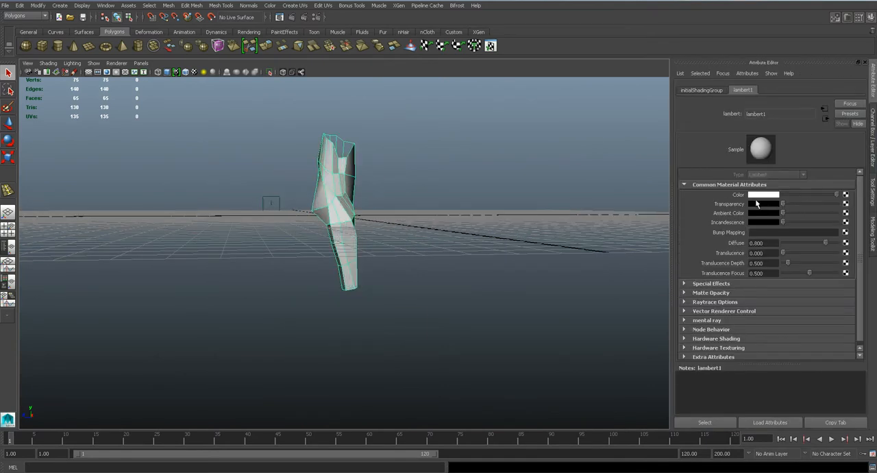
# - Inspect the arm all around and adjust the vertices along the upper arm's open top rim
pyautogui.click(377, 272)
pyautogui.keyDown('alt'); pyautogui.moveTo(377, 272); pyautogui.dragTo(265, 265); pyautogui.keyUp('alt')
pyautogui.keyDown('alt'); pyautogui.moveTo(414, 274); pyautogui.dragTo(301, 315); pyautogui.keyUp('alt')
pyautogui.scroll(8, 413, 280)
pyautogui.scroll(-3, 491, 273)
pyautogui.keyDown('alt'); pyautogui.moveTo(302, 315); pyautogui.dragTo(331, 257, button='middle'); pyautogui.keyUp('alt')
pyautogui.keyDown('alt'); pyautogui.moveTo(331, 257); pyautogui.dragTo(363, 216); pyautogui.keyUp('alt')
pyautogui.scroll(5, 367, 268)
pyautogui.scroll(3, 416, 208)
pyautogui.moveTo(363, 217); pyautogui.dragTo(332, 215, button='right')
pyautogui.press('w')
pyautogui.moveTo(338, 197); pyautogui.dragTo(359, 199)
pyautogui.press('q')
# - Move the protruding corner vertices of the upper arm's top rim horizontally to round the opening, and save the scene
pyautogui.moveTo(379, 227); pyautogui.dragTo(426, 231)
pyautogui.press('w')
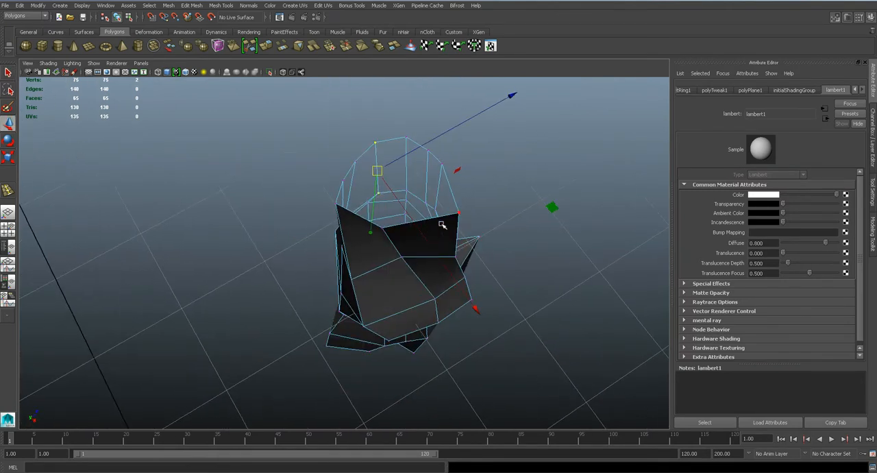
pyautogui.click(456, 216)
pyautogui.moveTo(637, 251); pyautogui.dragTo(613, 244)
pyautogui.keyDown('alt'); pyautogui.moveTo(536, 270); pyautogui.dragTo(406, 277); pyautogui.keyUp('alt')
pyautogui.click(410, 277)
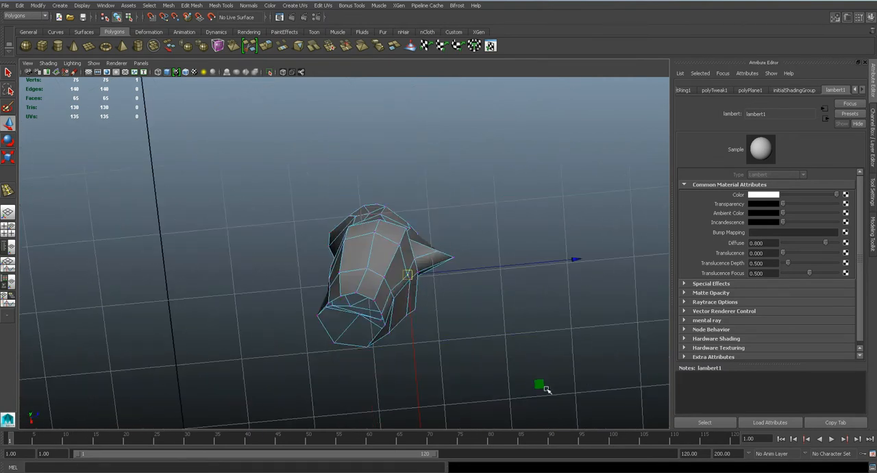
pyautogui.keyDown('alt'); pyautogui.moveTo(497, 327); pyautogui.dragTo(337, 241); pyautogui.keyUp('alt')
pyautogui.press('q')
pyautogui.hotkey('ctrl', 's')
pyautogui.press('Return')
# - Set the arm's Scale X and Scale Z to 1
pyautogui.moveTo(338, 231); pyautogui.dragTo(343, 213, button='right')
pyautogui.click(337, 213)
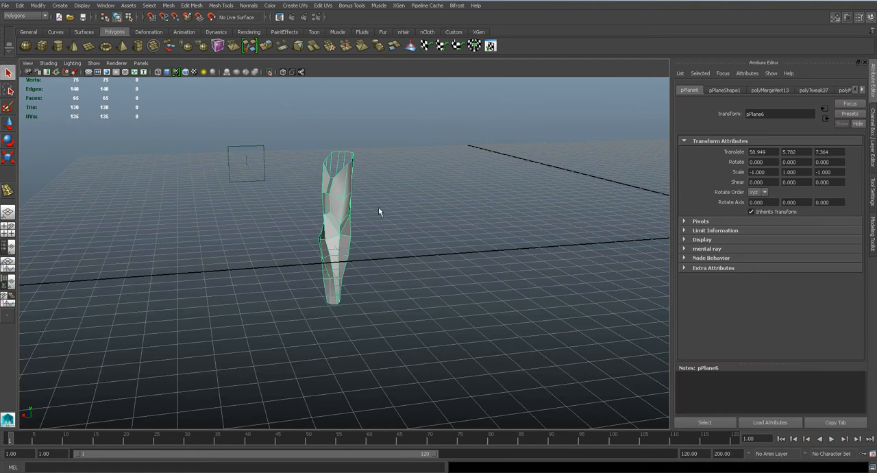
pyautogui.click(873, 140)
pyautogui.click(841, 144)
pyautogui.write('1')
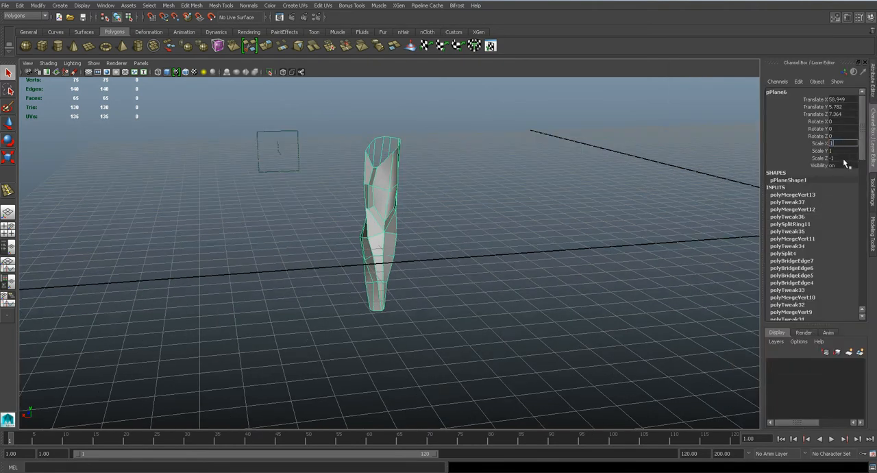
pyautogui.click(844, 159)
pyautogui.write('1')
pyautogui.click(596, 196)
pyautogui.click(385, 217)
# - Move the arm onto the leftmost drawing of the arm anatomy sheet, at about Translate X 35.9
pyautogui.press('w')
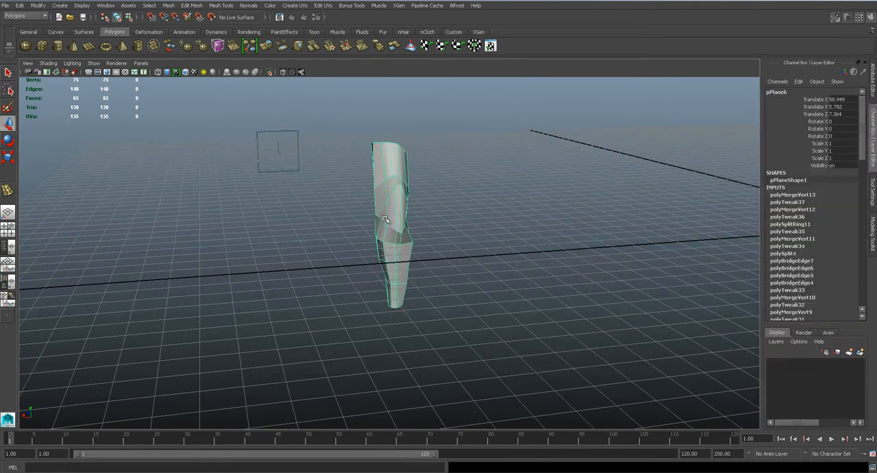
pyautogui.moveTo(243, 195); pyautogui.dragTo(422, 234)
pyautogui.press('space')
pyautogui.scroll(-6, 421, 251)
pyautogui.keyDown('alt'); pyautogui.moveTo(251, 168); pyautogui.dragTo(453, 227, button='middle'); pyautogui.keyUp('alt')
pyautogui.moveTo(447, 202); pyautogui.dragTo(420, 204)
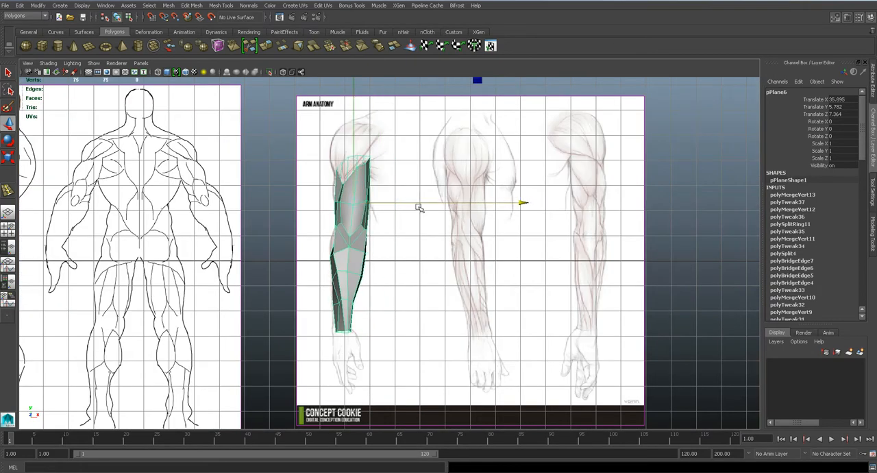
# - Move the side vertex just below the elbow crease outward to the reference outline in the front view, and save the scene
pyautogui.scroll(4, 315, 259)
pyautogui.scroll(3, 300, 229)
pyautogui.moveTo(422, 241); pyautogui.dragTo(413, 253, button='right')
pyautogui.scroll(2, 413, 253)
pyautogui.press('4')
pyautogui.scroll(1, 448, 260)
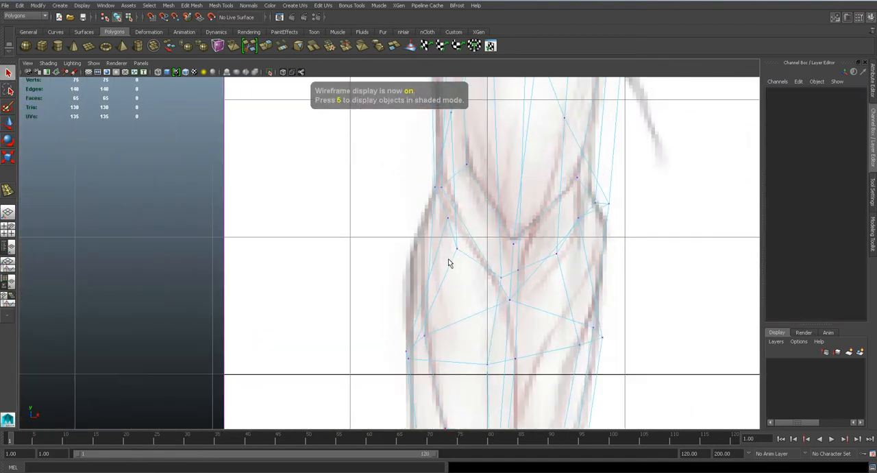
pyautogui.click(447, 219)
pyautogui.press('5')
pyautogui.moveTo(449, 218); pyautogui.dragTo(412, 234)
pyautogui.scroll(-4, 427, 256)
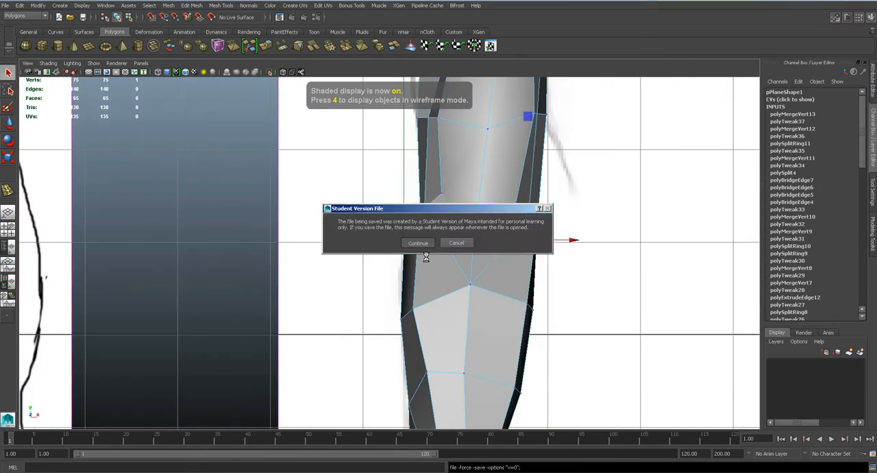
pyautogui.press('4')
pyautogui.scroll(1, 438, 251)
pyautogui.scroll(2, 496, 245)
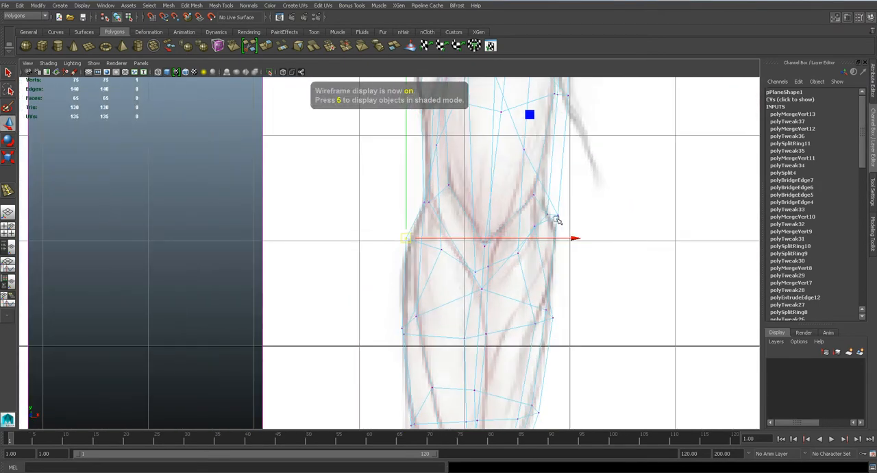
# - Adjust the opposite side's elbow vertex and the forearm vertex below it to follow the reference outline
pyautogui.press('5')
pyautogui.click(558, 215)
pyautogui.moveTo(579, 215); pyautogui.dragTo(565, 214)
pyautogui.moveTo(530, 300); pyautogui.dragTo(571, 341)
pyautogui.click(533, 295)
pyautogui.moveTo(534, 296); pyautogui.dragTo(551, 293)
pyautogui.scroll(-5, 536, 296)
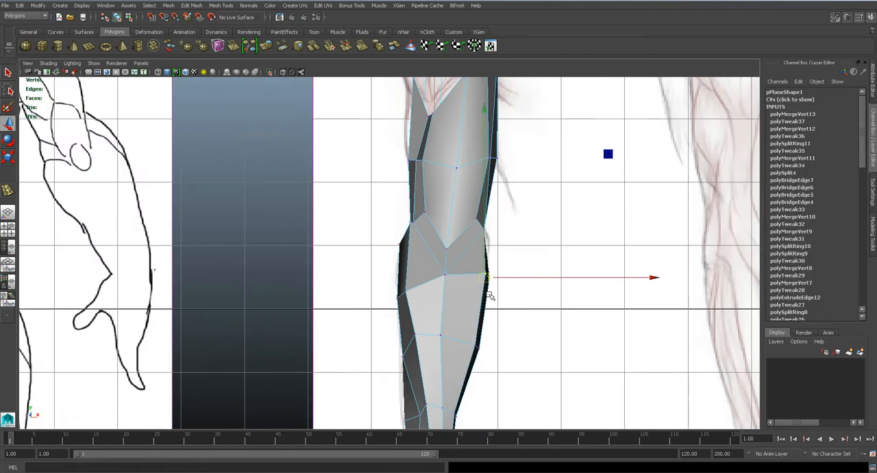
# - Adjust a side vertex at the arm's wrist opening to follow the reference outline in the front view
pyautogui.keyDown('alt'); pyautogui.moveTo(427, 345); pyautogui.dragTo(425, 328, button='middle'); pyautogui.keyUp('alt')
pyautogui.scroll(4, 424, 328)
pyautogui.click(390, 378)
pyautogui.keyDown('shift'); pyautogui.click(416, 380); pyautogui.keyUp('shift')
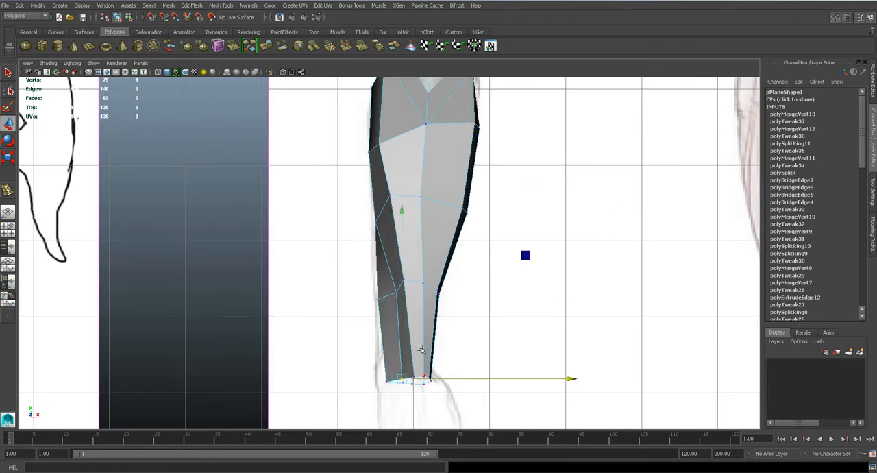
# - Preview the arm smoothed in the perspective view and examine its shape from several angles
pyautogui.press('space')
pyautogui.click(415, 312)
pyautogui.press('f')
pyautogui.keyDown('alt'); pyautogui.moveTo(424, 255); pyautogui.dragTo(414, 309); pyautogui.keyUp('alt')
pyautogui.press('3')
pyautogui.scroll(-3, 420, 266)
pyautogui.press('q')
pyautogui.moveTo(386, 212); pyautogui.dragTo(429, 198, button='right')
pyautogui.scroll(-4, 429, 200)
pyautogui.keyDown('alt'); pyautogui.moveTo(429, 209); pyautogui.dragTo(398, 186); pyautogui.keyUp('alt')
pyautogui.click(398, 186)
pyautogui.moveTo(398, 187)
pyautogui.mouseDown(button='right')
pyautogui.moveTo(419, 369)
pyautogui.moveTo(459, 390)
pyautogui.mouseUp(button='right')
pyautogui.moveTo(460, 281)
pyautogui.keyDown('alt'); pyautogui.mouseDown()
pyautogui.moveTo(403, 237)
pyautogui.moveTo(400, 198)
pyautogui.mouseUp(); pyautogui.keyUp('alt')
# - Return the arm to its unsmoothed display, delete its construction history and deselect it
pyautogui.click(399, 196)
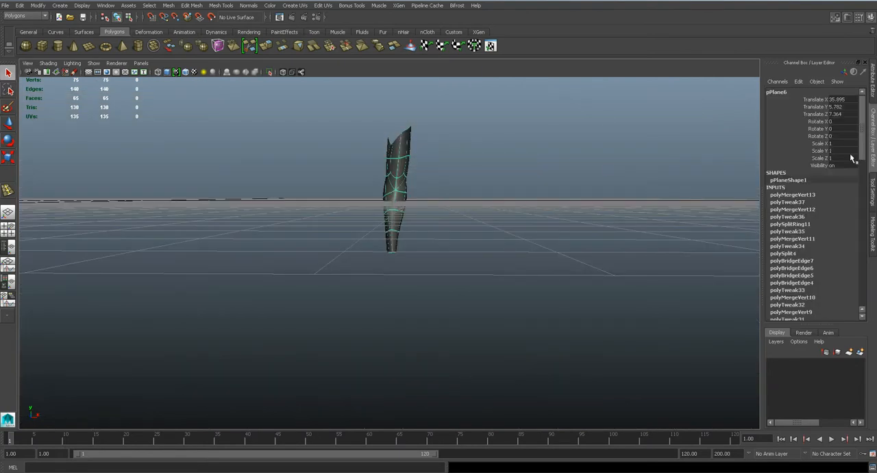
pyautogui.press('1')
pyautogui.click(20, 5)
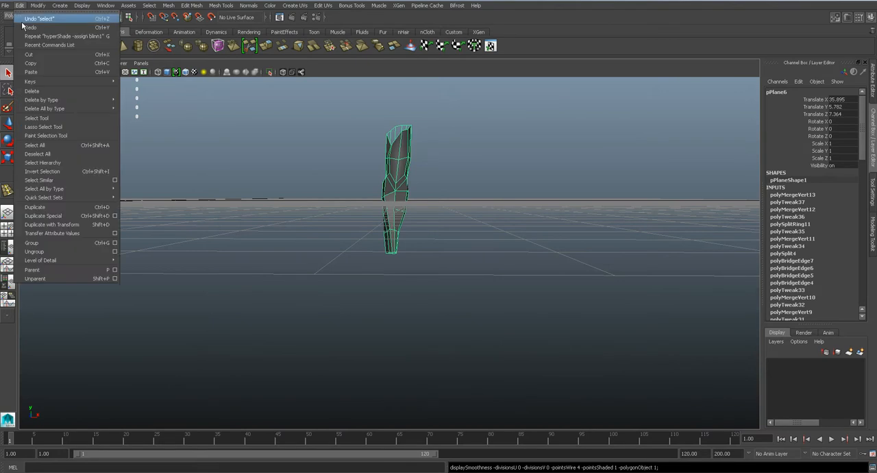
pyautogui.moveTo(87, 102)
pyautogui.click(136, 105)
pyautogui.scroll(-1, 427, 180)
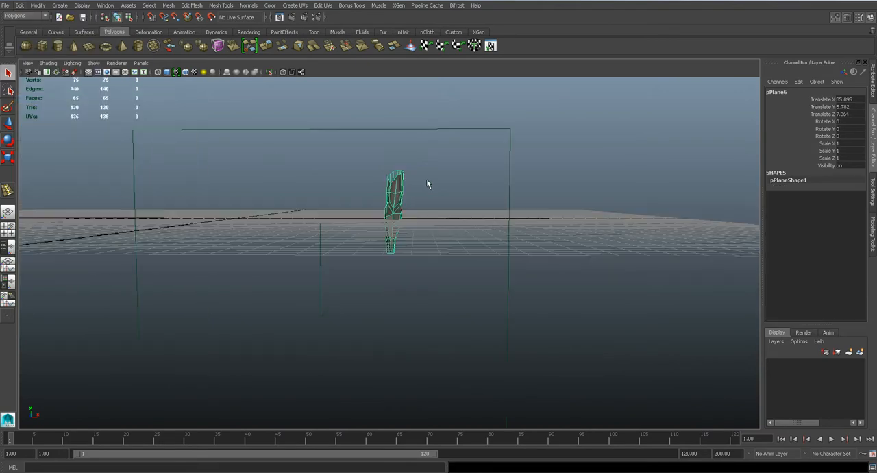
pyautogui.keyDown('alt'); pyautogui.moveTo(426, 179); pyautogui.dragTo(441, 196); pyautogui.keyUp('alt')
pyautogui.click(440, 195)
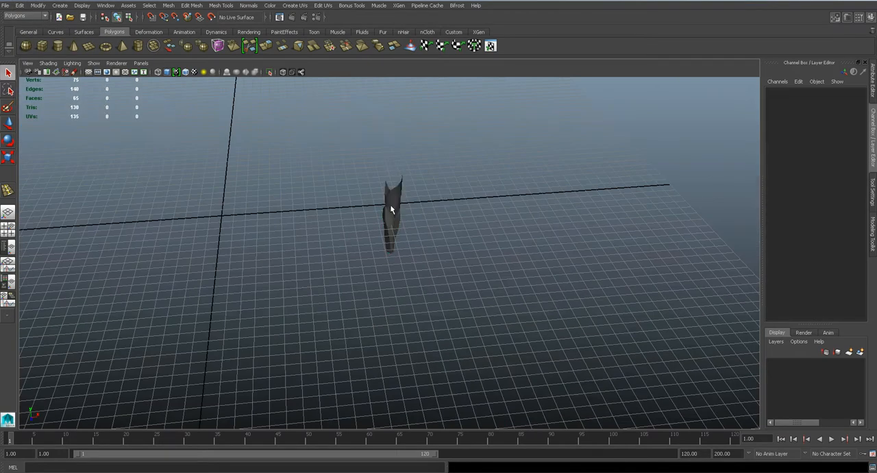
# - Unhide the body meshes pSphere1, pSphere2, pPlane4 and pPlane5 through the Outliner, and close it
pyautogui.click(106, 5)
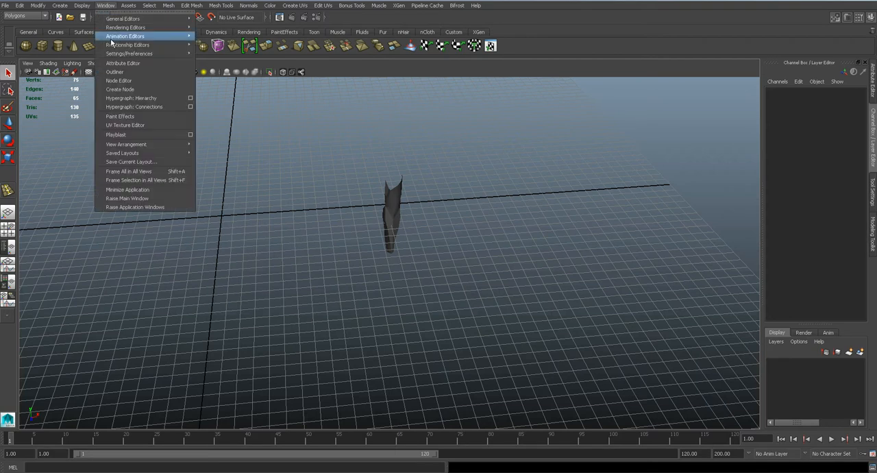
pyautogui.click(110, 73)
pyautogui.scroll(-1, 175, 307)
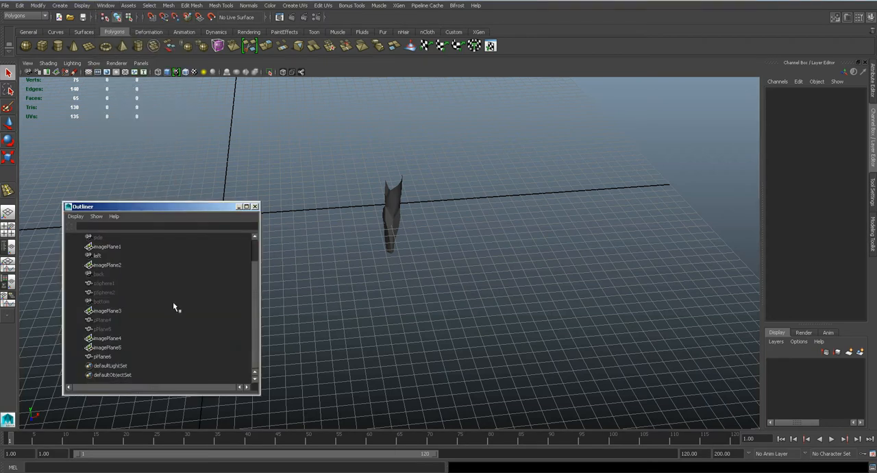
pyautogui.click(105, 283)
pyautogui.keyDown('ctrl'); pyautogui.click(107, 292); pyautogui.keyUp('ctrl')
pyautogui.keyDown('ctrl'); pyautogui.click(111, 320); pyautogui.keyUp('ctrl')
pyautogui.keyDown('ctrl'); pyautogui.click(103, 329); pyautogui.keyUp('ctrl')
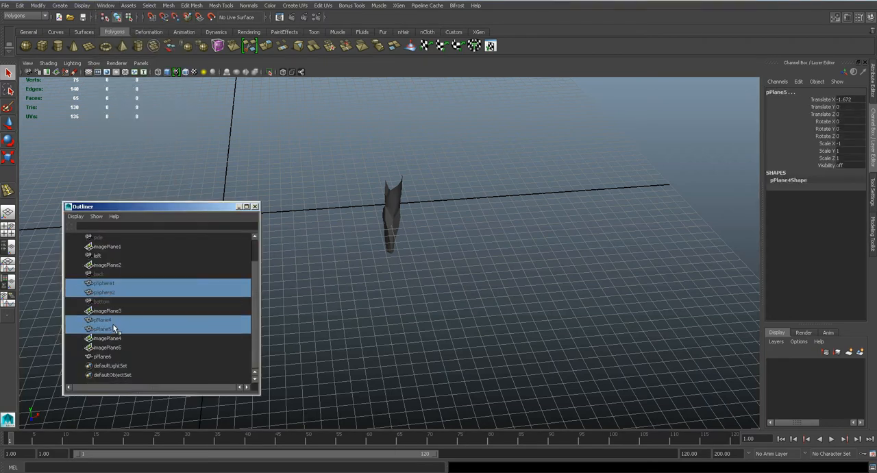
pyautogui.hotkey('shift', 'h')
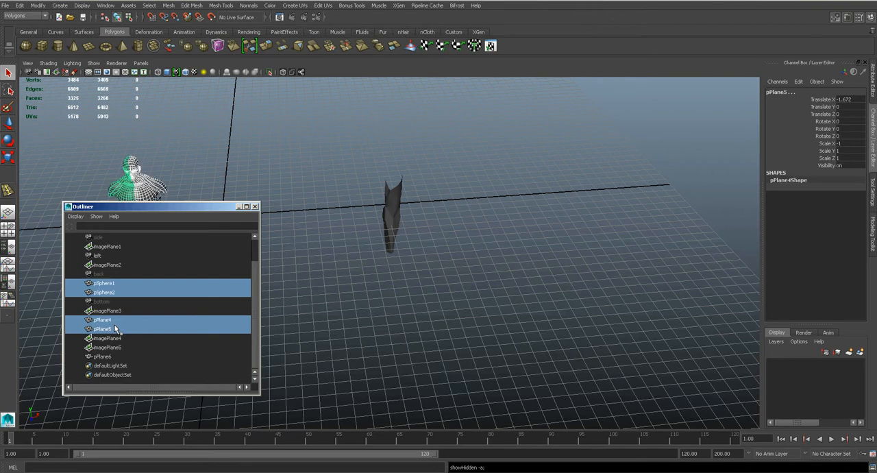
pyautogui.click(255, 208)
# - Move the arm onto the body reference sheet in the front view, at about Translate X -0.8
pyautogui.click(407, 203)
pyautogui.click(398, 200)
pyautogui.press('space')
pyautogui.moveTo(399, 201); pyautogui.dragTo(406, 227)
pyautogui.scroll(-8, 405, 228)
pyautogui.keyDown('alt'); pyautogui.moveTo(390, 240); pyautogui.dragTo(611, 231, button='middle'); pyautogui.keyUp('alt')
pyautogui.press('w')
pyautogui.moveTo(667, 211); pyautogui.dragTo(392, 211)
# - Mirror the arm by setting Scale X to -1, and rotate it to about 37.2 degrees in Rotate Z
pyautogui.click(846, 146)
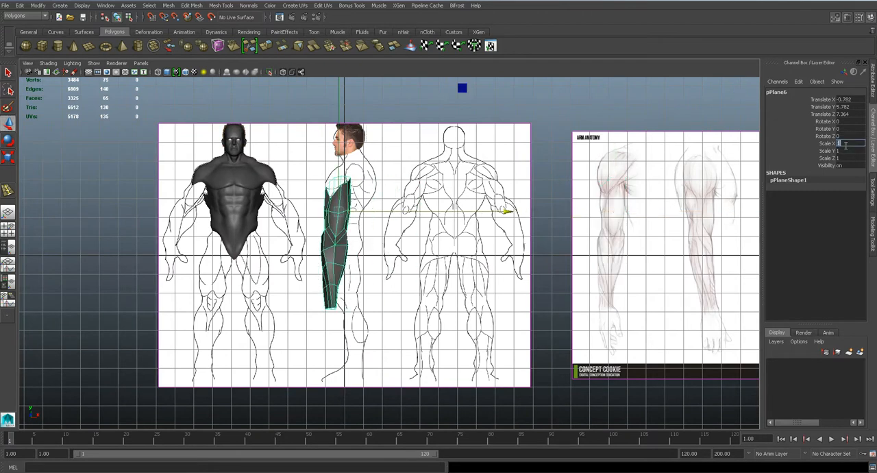
pyautogui.write('-1')
pyautogui.press('Return')
pyautogui.keyDown('alt'); pyautogui.moveTo(456, 244); pyautogui.dragTo(495, 258, button='middle'); pyautogui.keyUp('alt')
pyautogui.scroll(4, 494, 257)
pyautogui.press('e')
pyautogui.moveTo(480, 333); pyautogui.dragTo(535, 243)
# - Move the arm beneath the torso's shoulder opening, at about Translate X -9.2 and Y 7.6, and scale it uniformly to about 0.44
pyautogui.press('w')
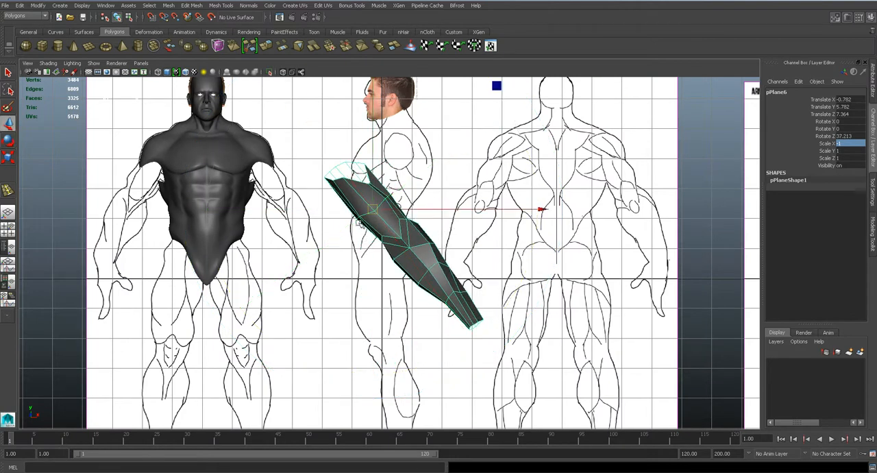
pyautogui.moveTo(370, 215); pyautogui.dragTo(178, 268)
pyautogui.press('r')
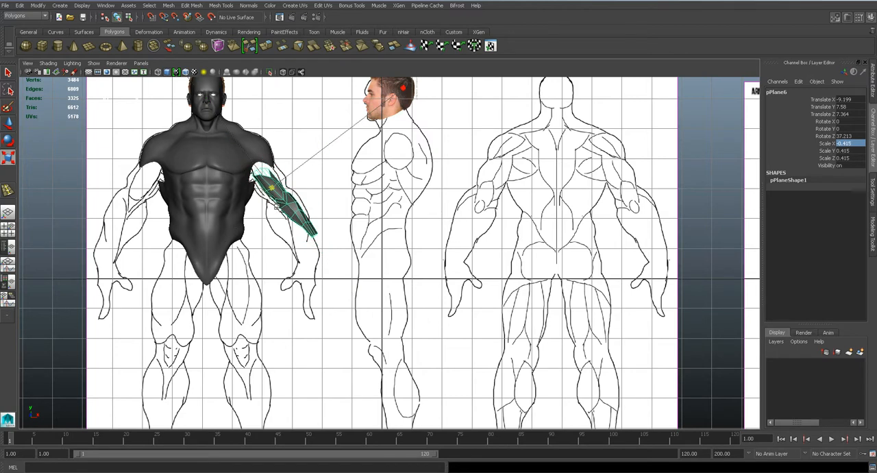
pyautogui.keyDown('alt'); pyautogui.moveTo(302, 226); pyautogui.dragTo(346, 227, button='middle'); pyautogui.keyUp('alt')
pyautogui.scroll(3, 346, 227)
pyautogui.hotkey('ctrl', 'z')
pyautogui.moveTo(272, 150); pyautogui.dragTo(141, 234)
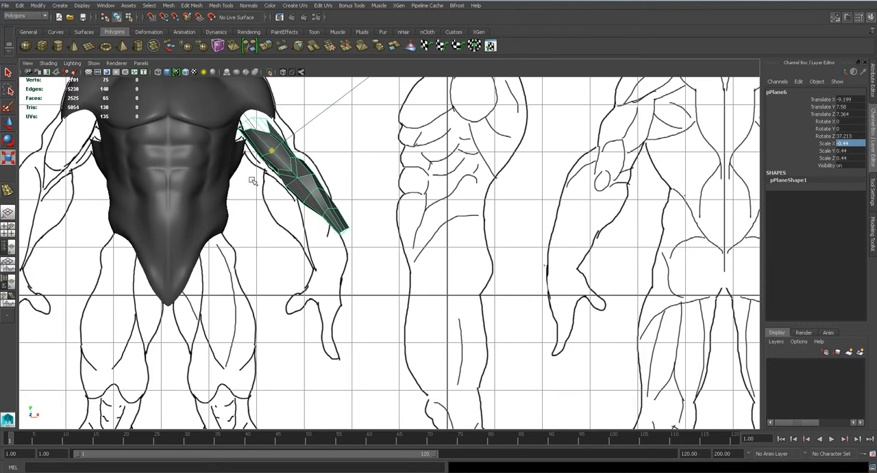
# - Rotate the arm to about 27.1 degrees in Rotate Z and reposition it at about Translate X -9.3, Y 7.5
pyautogui.press('e')
pyautogui.moveTo(432, 176); pyautogui.dragTo(429, 187)
pyautogui.hotkey('ctrl', 'z')
pyautogui.click(436, 163)
pyautogui.moveTo(437, 148); pyautogui.dragTo(435, 170)
pyautogui.press('w')
pyautogui.moveTo(273, 152); pyautogui.dragTo(290, 170)
pyautogui.scroll(4, 295, 195)
pyautogui.scroll(-3, 290, 170)
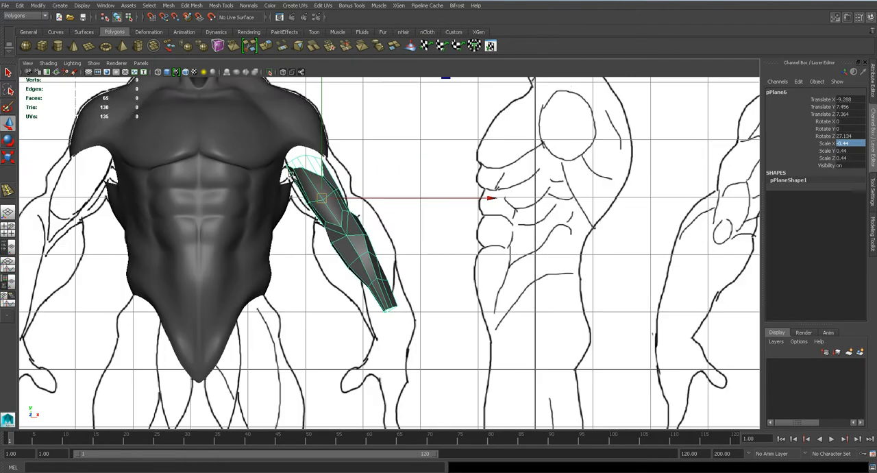
pyautogui.scroll(3, 352, 180)
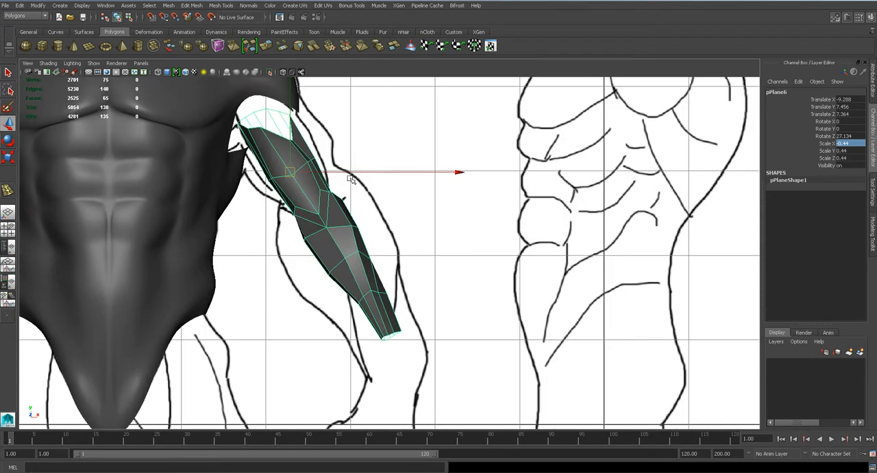
pyautogui.scroll(1, 349, 180)
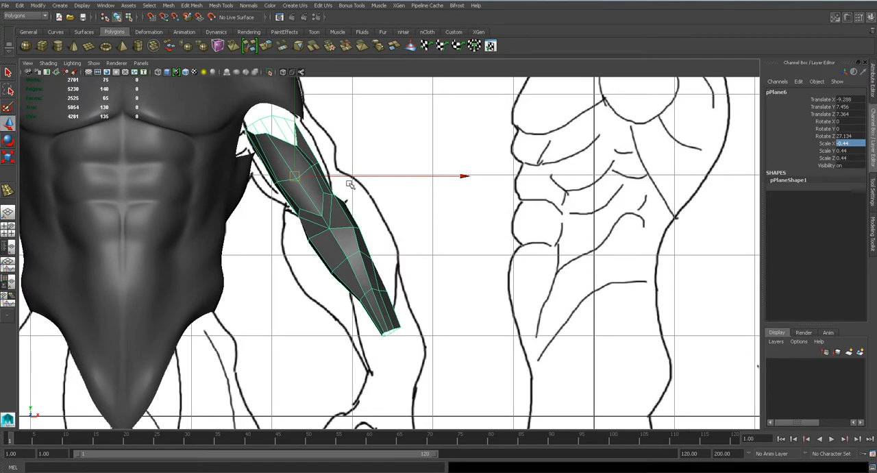
pyautogui.scroll(-5, 350, 184)
pyautogui.scroll(5, 498, 235)
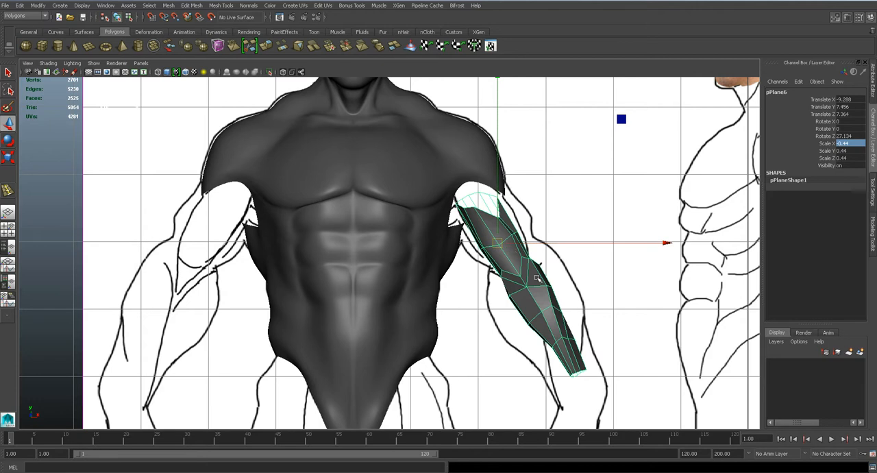
pyautogui.scroll(-5, 537, 277)
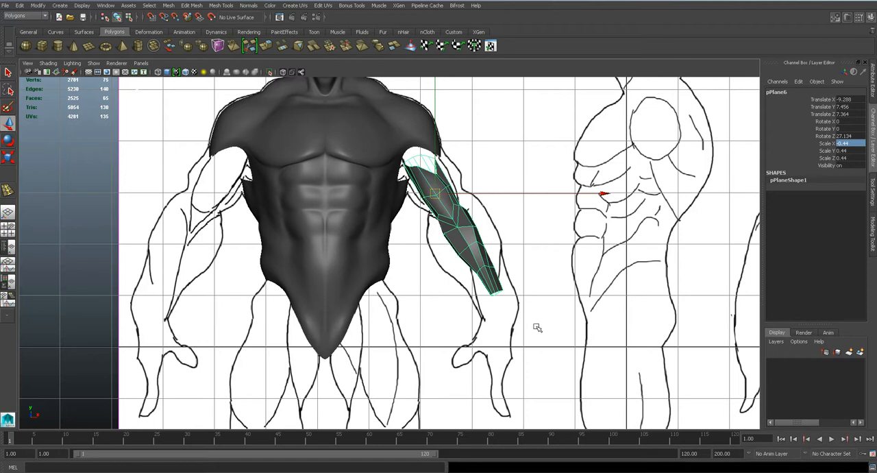
pyautogui.scroll(3, 537, 328)
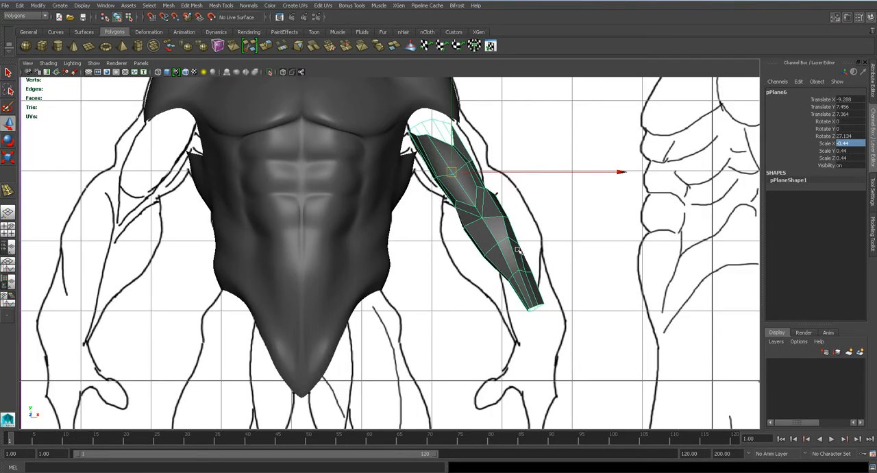
pyautogui.scroll(2, 519, 250)
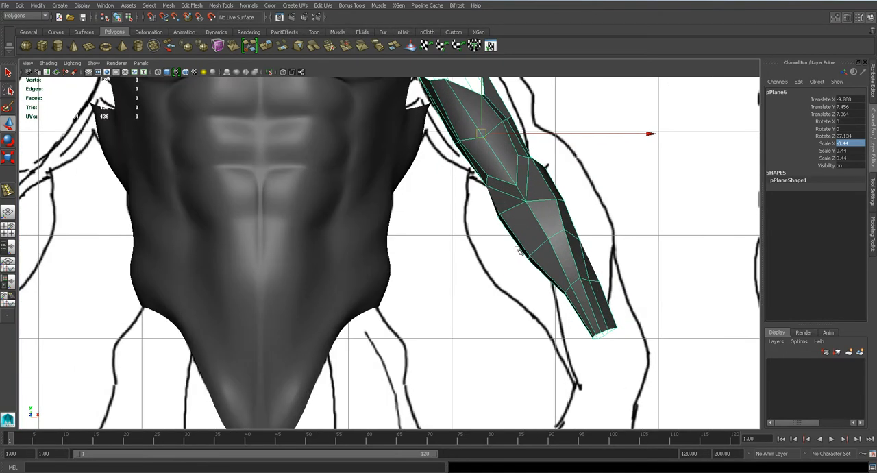
# - Switch the arm to vertex editing, adjust the front forearm vertices, and save the scene
pyautogui.scroll(1, 518, 250)
pyautogui.moveTo(586, 216); pyautogui.dragTo(515, 152, button='right')
pyautogui.click(589, 235)
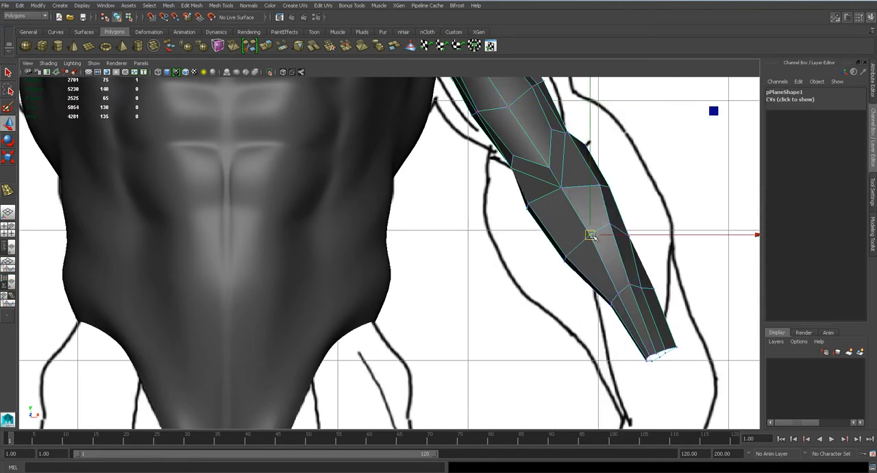
pyautogui.click(613, 299)
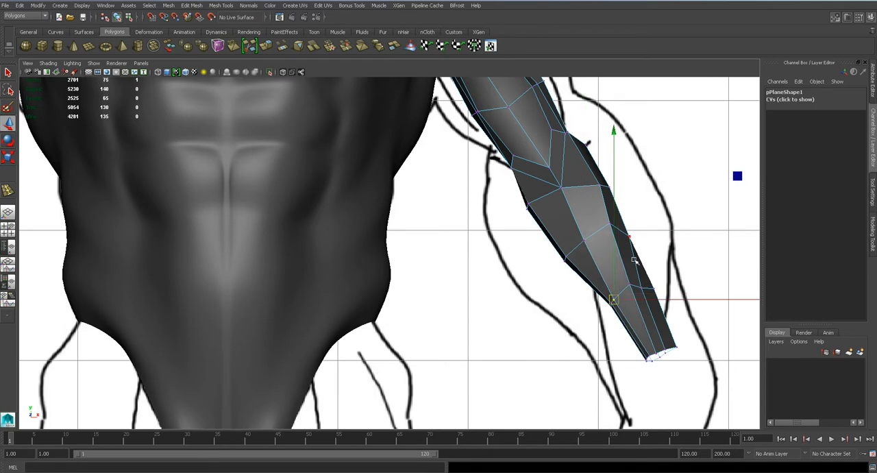
pyautogui.keyDown('alt'); pyautogui.moveTo(587, 221); pyautogui.dragTo(482, 260, button='middle'); pyautogui.keyUp('alt')
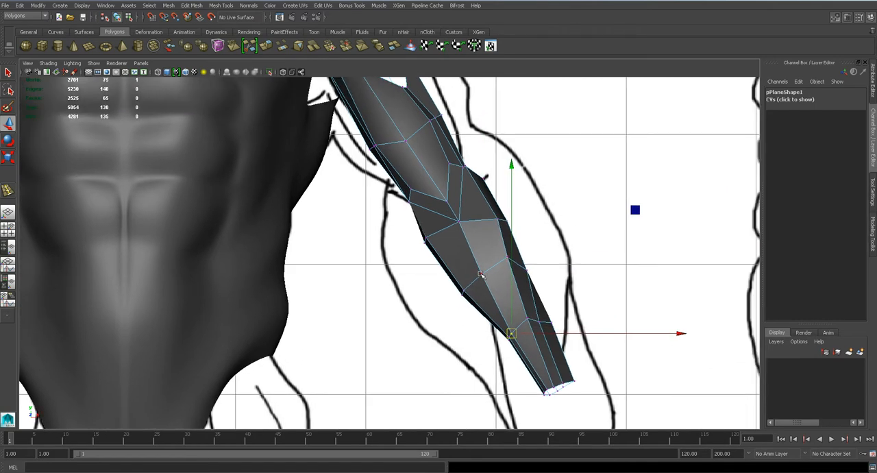
pyautogui.scroll(-6, 480, 212)
pyautogui.hotkey('ctrl', 's')
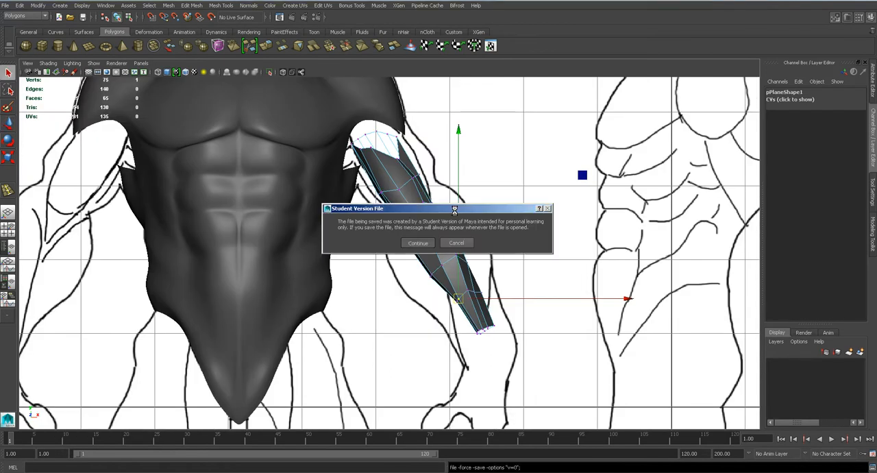
pyautogui.press('Return')
# - Move the outer-side vertices just below the elbow and at mid-forearm out to the arm outline of the body drawing
pyautogui.scroll(5, 455, 210)
pyautogui.keyDown('alt'); pyautogui.moveTo(492, 220); pyautogui.dragTo(426, 243, button='middle'); pyautogui.keyUp('alt')
pyautogui.scroll(-1, 425, 243)
pyautogui.moveTo(414, 227)
pyautogui.mouseDown()
pyautogui.moveTo(452, 278)
pyautogui.moveTo(418, 242)
pyautogui.moveTo(460, 257)
pyautogui.moveTo(458, 228)
pyautogui.mouseUp()
pyautogui.press('q')
pyautogui.press('w')
pyautogui.moveTo(419, 268); pyautogui.dragTo(474, 270)
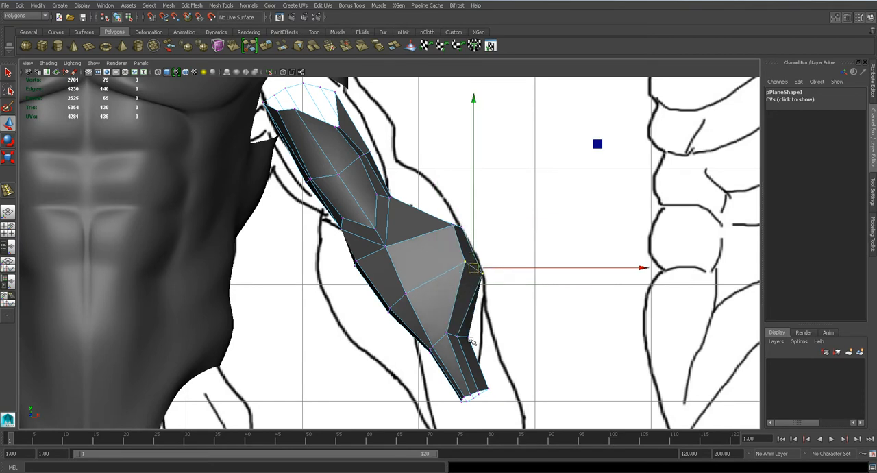
# - Move the outer-side vertices of the lower forearm loop outward to the drawn outline
pyautogui.keyDown('alt'); pyautogui.moveTo(471, 339); pyautogui.dragTo(438, 266, button='middle'); pyautogui.keyUp('alt')
pyautogui.scroll(2, 438, 266)
pyautogui.moveTo(419, 253); pyautogui.dragTo(462, 278)
pyautogui.moveTo(439, 265); pyautogui.dragTo(470, 255)
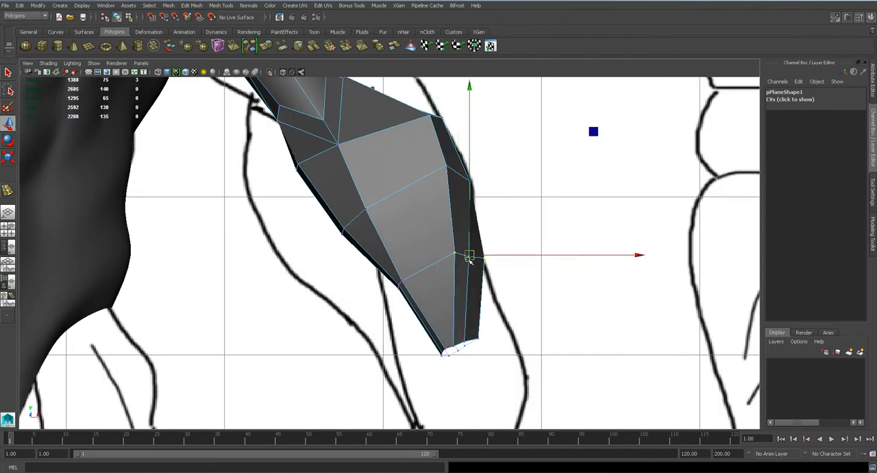
# - Move the inner-side forearm vertices, from below the elbow down to the lower loop, onto the inner arm outline
pyautogui.moveTo(383, 262); pyautogui.dragTo(381, 357)
pyautogui.moveTo(326, 207); pyautogui.dragTo(356, 262)
pyautogui.moveTo(349, 231); pyautogui.dragTo(312, 276)
pyautogui.keyDown('alt'); pyautogui.moveTo(295, 219); pyautogui.dragTo(370, 306, button='middle'); pyautogui.keyUp('alt')
pyautogui.moveTo(360, 247); pyautogui.dragTo(315, 280)
# - Move the wrist opening's outer vertices outward to widen the wrist toward the outer outline
pyautogui.keyDown('alt'); pyautogui.moveTo(481, 327); pyautogui.dragTo(497, 310, button='middle'); pyautogui.keyUp('alt')
pyautogui.moveTo(470, 305); pyautogui.dragTo(547, 286)
pyautogui.press('w')
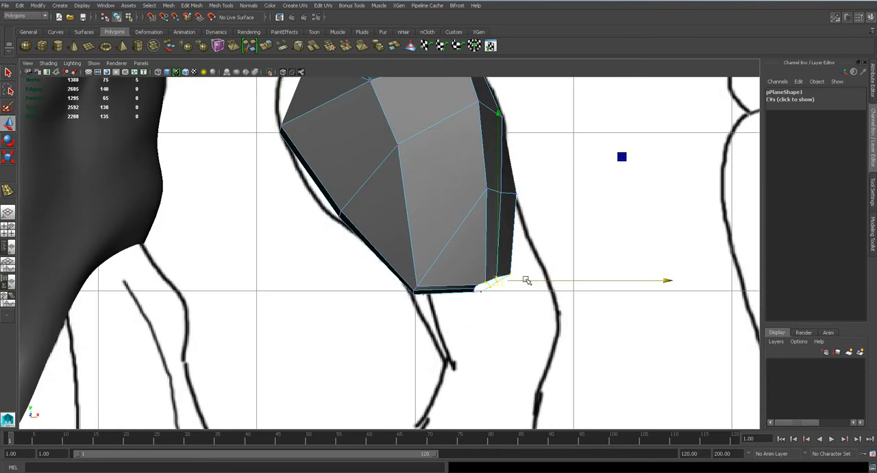
pyautogui.click(550, 244)
pyautogui.moveTo(495, 266); pyautogui.dragTo(570, 276)
# - Reposition the front vertices of the middle and lower forearm loops to space the edges evenly across the widened forearm
pyautogui.click(487, 196)
pyautogui.keyDown('alt'); pyautogui.moveTo(415, 137); pyautogui.dragTo(445, 272, button='middle'); pyautogui.keyUp('alt')
pyautogui.click(430, 282)
pyautogui.moveTo(446, 280); pyautogui.dragTo(439, 280)
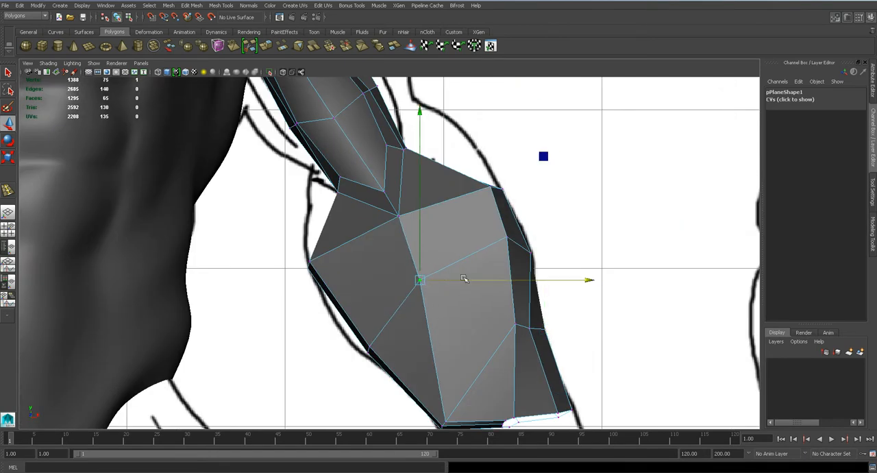
pyautogui.click(529, 239)
pyautogui.moveTo(501, 229); pyautogui.dragTo(516, 240)
pyautogui.moveTo(503, 313); pyautogui.dragTo(517, 358)
pyautogui.keyDown('alt'); pyautogui.moveTo(518, 358); pyautogui.dragTo(509, 273, button='middle'); pyautogui.keyUp('alt')
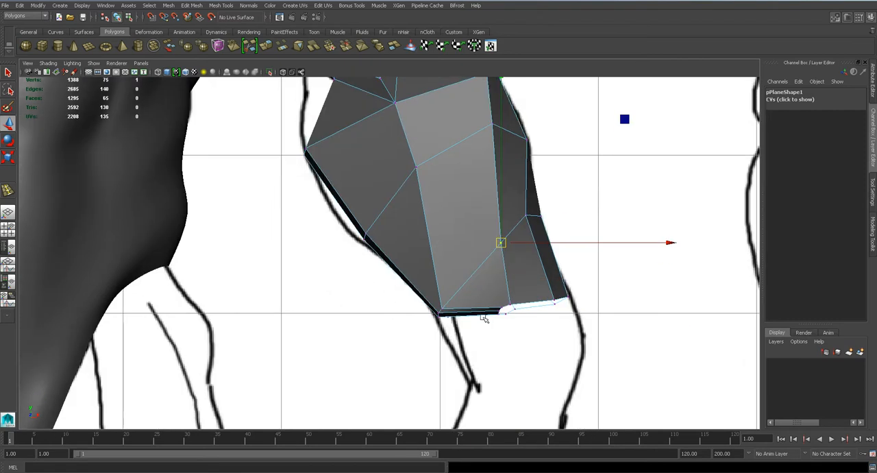
# - Move the wrist opening's vertices down the drawn forearm so the wrist edge follows both sides of the outline
pyautogui.moveTo(487, 301); pyautogui.dragTo(505, 343)
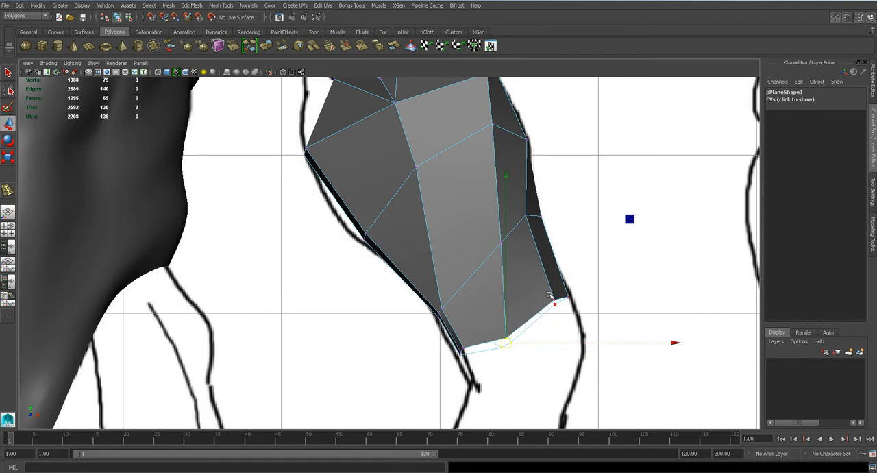
pyautogui.moveTo(543, 278); pyautogui.dragTo(573, 340)
pyautogui.keyDown('alt'); pyautogui.moveTo(545, 236); pyautogui.dragTo(572, 371, button='middle'); pyautogui.keyUp('alt')
# - Move the outer-side vertices of the upper arm and its shoulder end out to the drawn outline
pyautogui.keyDown('alt'); pyautogui.moveTo(451, 221); pyautogui.dragTo(453, 325, button='middle'); pyautogui.keyUp('alt')
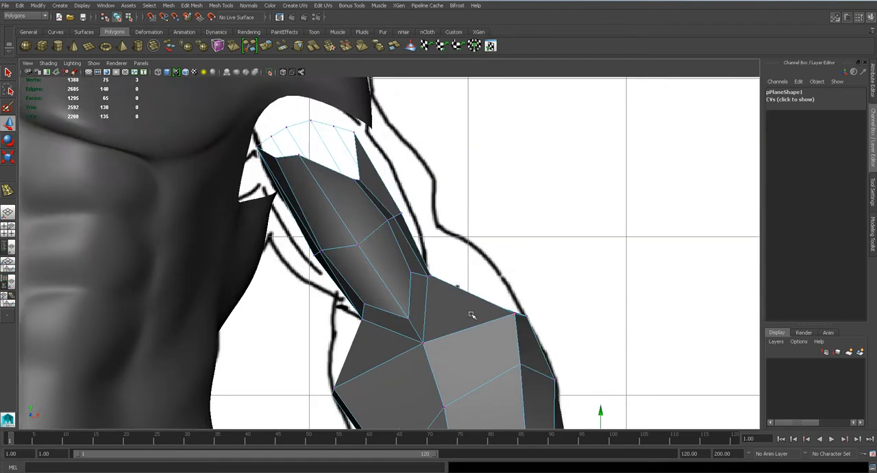
pyautogui.keyDown('alt'); pyautogui.moveTo(453, 325); pyautogui.dragTo(478, 309, button='right'); pyautogui.keyUp('alt')
pyautogui.moveTo(372, 188); pyautogui.dragTo(418, 189)
pyautogui.keyDown('alt'); pyautogui.moveTo(364, 151); pyautogui.dragTo(409, 274, button='middle'); pyautogui.keyUp('alt')
pyautogui.moveTo(370, 204); pyautogui.dragTo(407, 188)
# - Move the outer elbow vertex out to the notch in the drawn arm outline
pyautogui.click(472, 314)
pyautogui.click(473, 310)
pyautogui.moveTo(474, 310); pyautogui.dragTo(489, 284)
pyautogui.click(486, 399)
pyautogui.click(486, 404)
pyautogui.moveTo(486, 403); pyautogui.dragTo(521, 361)
pyautogui.keyDown('alt'); pyautogui.moveTo(521, 360); pyautogui.dragTo(528, 220, button='middle'); pyautogui.keyUp('alt')
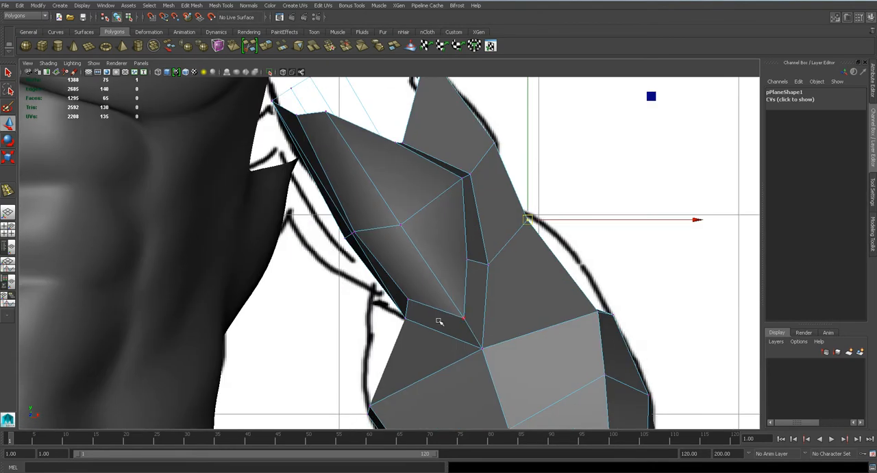
# - Pick the hidden back elbow vertex in wireframe and move it out to the outer arm outline in shaded display
pyautogui.press('4')
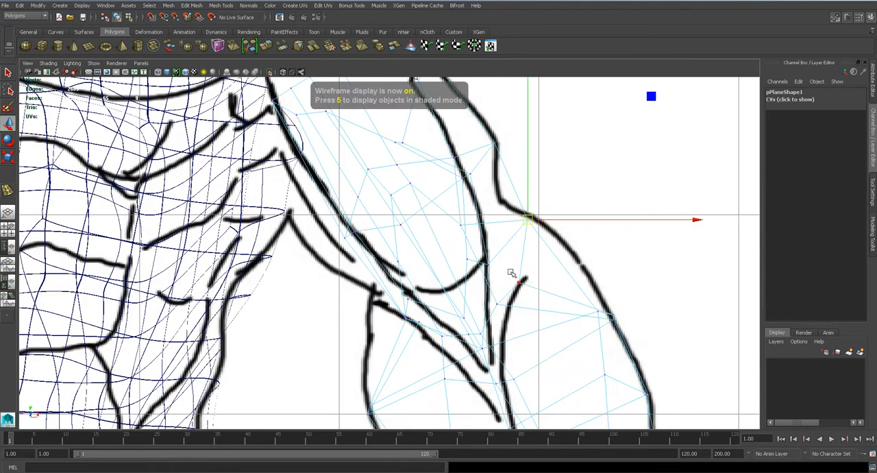
pyautogui.click(520, 282)
pyautogui.press('5')
pyautogui.moveTo(520, 283)
pyautogui.mouseDown()
pyautogui.moveTo(569, 251)
pyautogui.moveTo(563, 237)
pyautogui.mouseUp()
# - Move the inner elbow vertices and the inner vertices at the arm's shoulder end to the torso-facing side of the drawn arm
pyautogui.click(386, 308)
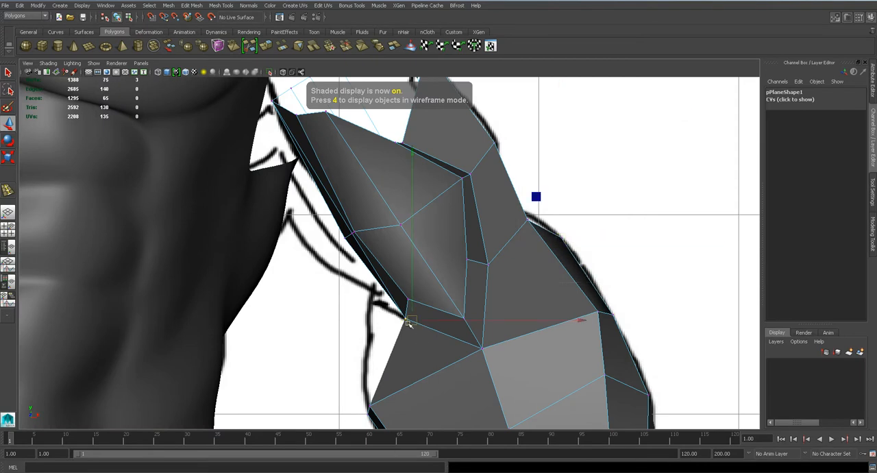
pyautogui.moveTo(330, 208); pyautogui.dragTo(330, 250)
pyautogui.keyDown('alt'); pyautogui.moveTo(331, 251); pyautogui.dragTo(387, 355, button='middle'); pyautogui.keyUp('alt')
pyautogui.moveTo(313, 181); pyautogui.dragTo(361, 247)
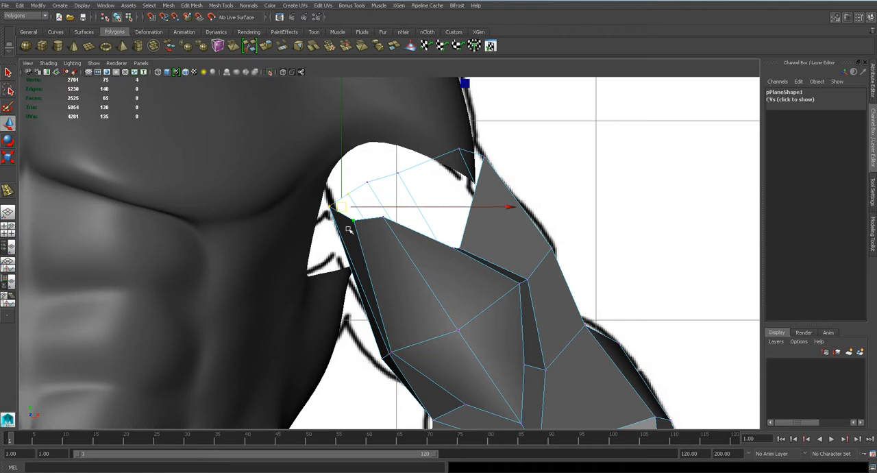
pyautogui.moveTo(343, 207); pyautogui.dragTo(316, 220)
# - Adjust the inner and front mid-biceps vertices and raise the front vertices at the outer corner of the shoulder opening
pyautogui.click(391, 351)
pyautogui.moveTo(376, 341)
pyautogui.mouseDown()
pyautogui.moveTo(402, 371)
pyautogui.moveTo(381, 357)
pyautogui.mouseUp()
pyautogui.click(458, 329)
pyautogui.moveTo(442, 237); pyautogui.dragTo(469, 259)
pyautogui.moveTo(457, 248); pyautogui.dragTo(466, 175)
pyautogui.moveTo(443, 316); pyautogui.dragTo(464, 319)
# - Raise the remaining front rim vertices of the shoulder opening toward the torso's arm hole to form an even, slanted edge
pyautogui.moveTo(386, 227); pyautogui.dragTo(386, 227)
pyautogui.moveTo(381, 216); pyautogui.dragTo(386, 167)
pyautogui.click(330, 236)
pyautogui.moveTo(330, 238); pyautogui.dragTo(325, 191)
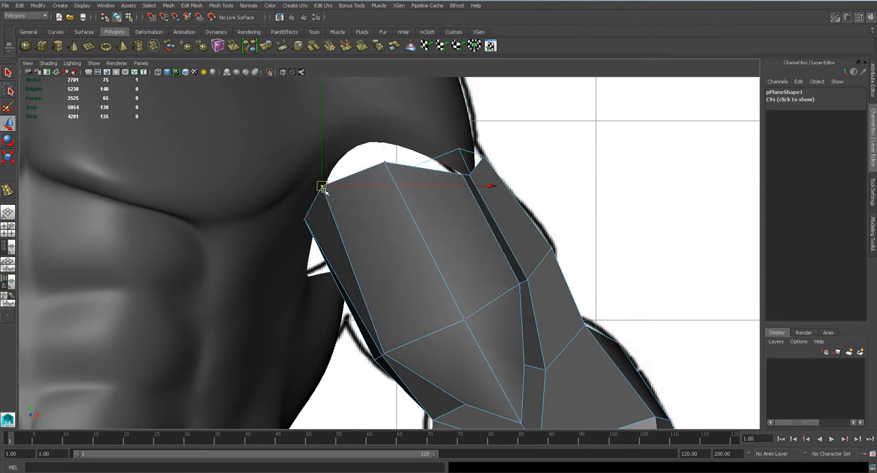
pyautogui.click(465, 173)
pyautogui.moveTo(461, 171); pyautogui.dragTo(451, 150)
pyautogui.click(472, 177)
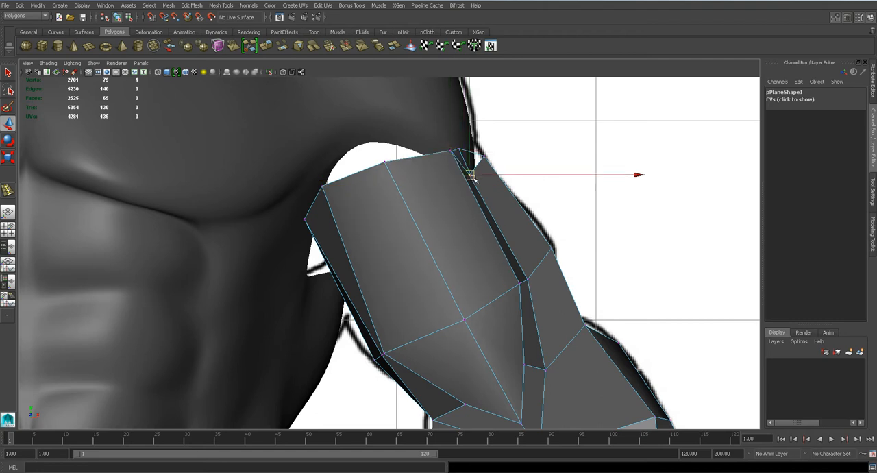
# - Move the front vertex at the inner elbow crease down and toward the inner arm outline
pyautogui.keyDown('alt'); pyautogui.moveTo(446, 354); pyautogui.dragTo(474, 297, button='middle'); pyautogui.keyUp('alt')
pyautogui.click(467, 339)
pyautogui.moveTo(468, 339); pyautogui.dragTo(452, 348)
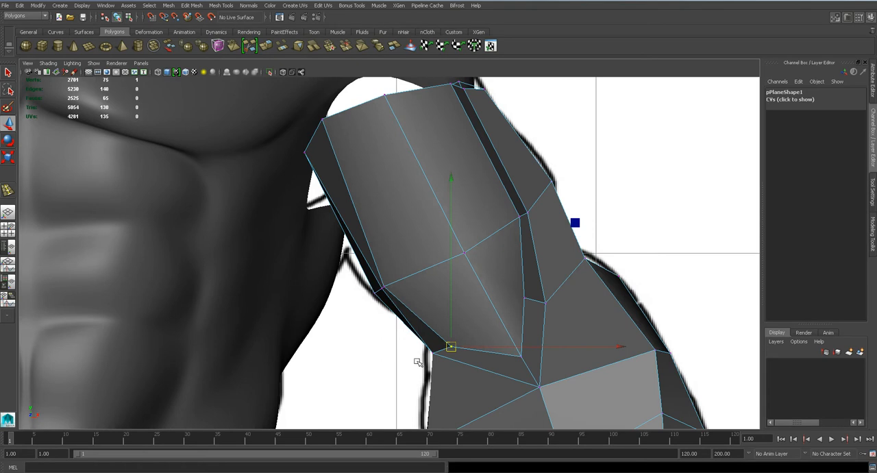
pyautogui.press('4')
pyautogui.press('5')
# - In side view, move the whole arm back under the shoulder to Translate Z 5.199 and widen its depth to Scale Z 0.566
pyautogui.press('space')
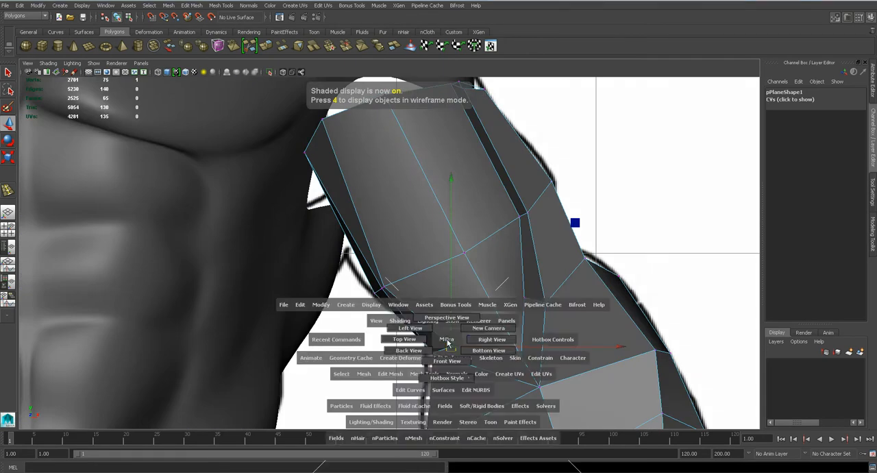
pyautogui.moveTo(447, 339); pyautogui.dragTo(486, 343)
pyautogui.press('f')
pyautogui.scroll(-12, 450, 264)
pyautogui.scroll(5, 451, 266)
pyautogui.moveTo(451, 266); pyautogui.dragTo(424, 233, button='right')
pyautogui.scroll(-3, 383, 225)
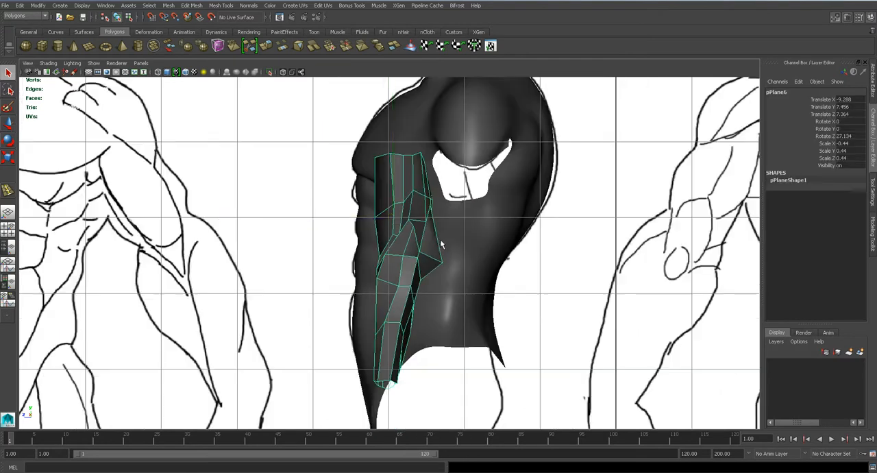
pyautogui.moveTo(384, 225); pyautogui.dragTo(449, 225)
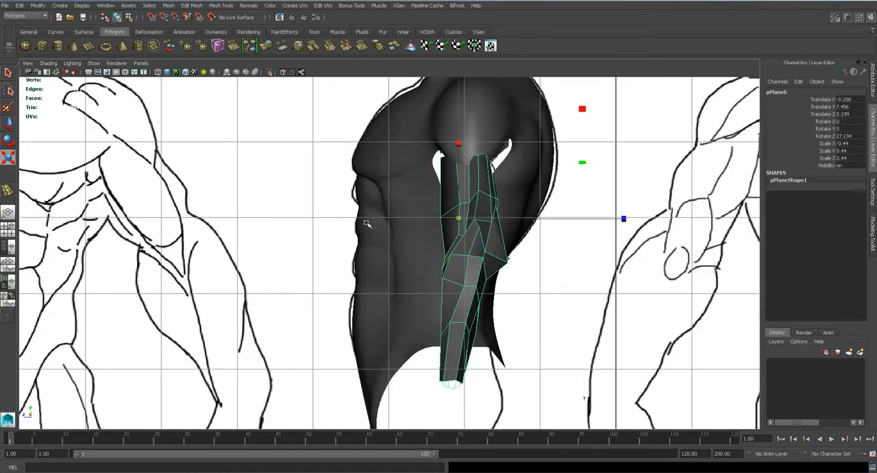
pyautogui.moveTo(620, 216); pyautogui.dragTo(667, 218)
pyautogui.press('3')
pyautogui.scroll(-2, 458, 288)
pyautogui.scroll(3, 460, 290)
pyautogui.press('1')
# - Adjust the two vertices on the outer face of the forearm just below the elbow in side view
pyautogui.keyDown('alt'); pyautogui.moveTo(516, 305); pyautogui.dragTo(450, 263, button='middle'); pyautogui.keyUp('alt')
pyautogui.scroll(1, 453, 233)
pyautogui.moveTo(439, 211); pyautogui.dragTo(411, 211, button='right')
pyautogui.scroll(2, 488, 202)
pyautogui.press('w')
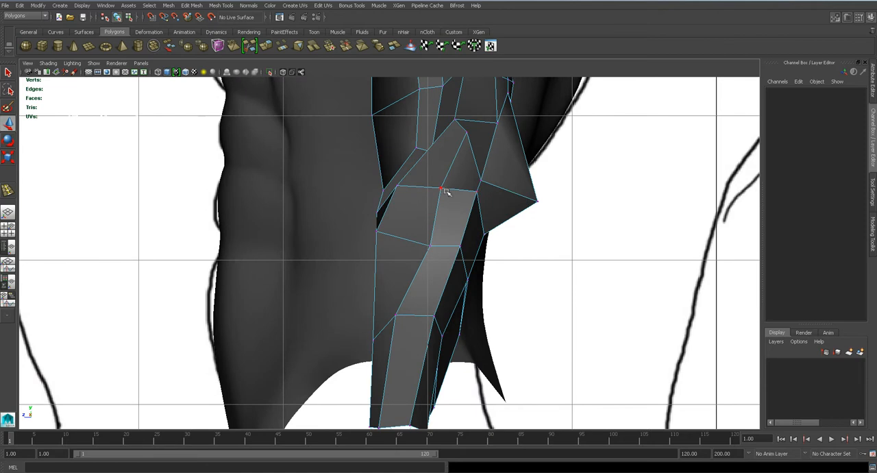
pyautogui.click(442, 187)
pyautogui.moveTo(442, 187); pyautogui.dragTo(453, 190)
pyautogui.click(431, 245)
pyautogui.moveTo(431, 245); pyautogui.dragTo(425, 245)
pyautogui.click(452, 189)
pyautogui.moveTo(452, 190); pyautogui.dragTo(444, 186)
# - Pull the front-edge forearm vertices forward in side view and shift the rear forearm vertex slightly forward
pyautogui.keyDown('alt'); pyautogui.moveTo(397, 210); pyautogui.dragTo(410, 284, button='middle'); pyautogui.keyUp('alt')
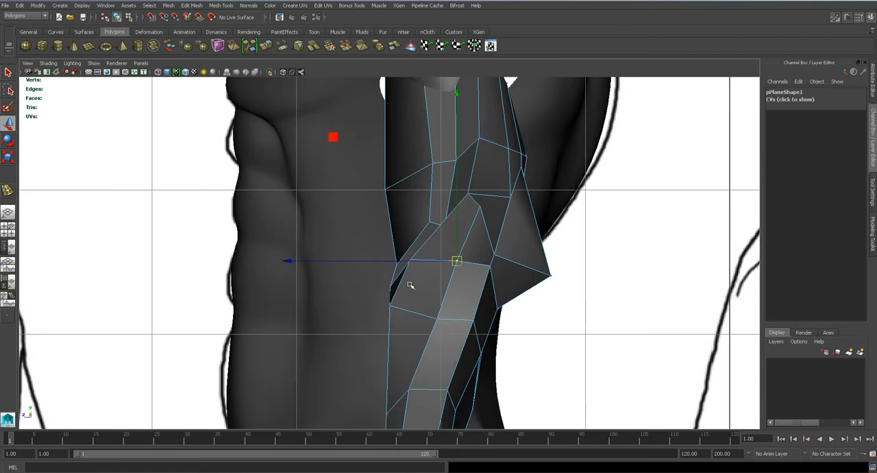
pyautogui.click(390, 306)
pyautogui.moveTo(390, 306); pyautogui.dragTo(386, 307)
pyautogui.keyDown('alt'); pyautogui.moveTo(421, 369); pyautogui.dragTo(429, 268, button='middle'); pyautogui.keyUp('alt')
pyautogui.click(389, 314)
pyautogui.moveTo(386, 313); pyautogui.dragTo(372, 314)
pyautogui.click(474, 307)
pyautogui.moveTo(472, 307); pyautogui.dragTo(464, 307)
# - Shift the outer-face vertices of the upper and middle forearm forward in side view to even out the edge flow
pyautogui.moveTo(482, 250)
pyautogui.mouseDown()
pyautogui.moveTo(503, 258)
pyautogui.moveTo(480, 254)
pyautogui.mouseUp()
pyautogui.press('q')
pyautogui.moveTo(495, 201); pyautogui.dragTo(514, 217)
pyautogui.press('w')
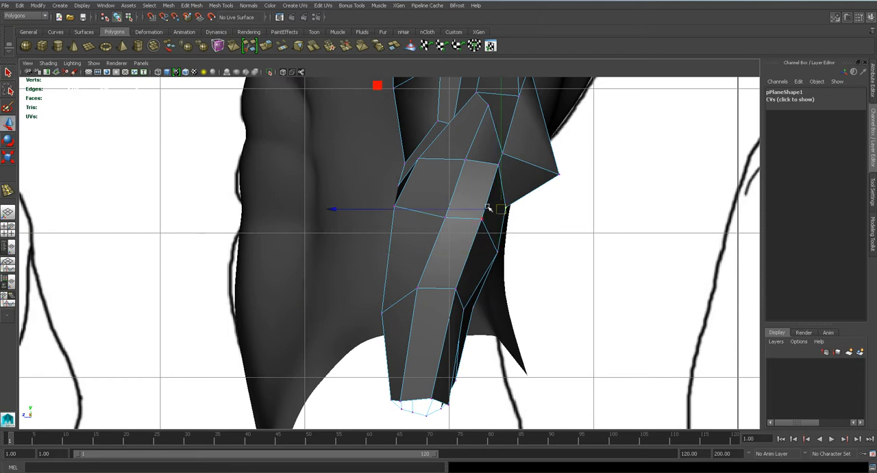
pyautogui.click(490, 209)
pyautogui.moveTo(501, 207); pyautogui.dragTo(464, 204, button='right')
pyautogui.click(447, 218)
pyautogui.moveTo(430, 219); pyautogui.dragTo(426, 219)
pyautogui.click(420, 289)
pyautogui.moveTo(402, 289); pyautogui.dragTo(406, 289)
pyautogui.keyDown('alt'); pyautogui.moveTo(467, 233); pyautogui.dragTo(466, 265, button='middle'); pyautogui.keyUp('alt')
pyautogui.keyDown('alt'); pyautogui.moveTo(465, 265); pyautogui.dragTo(473, 251); pyautogui.keyUp('alt')
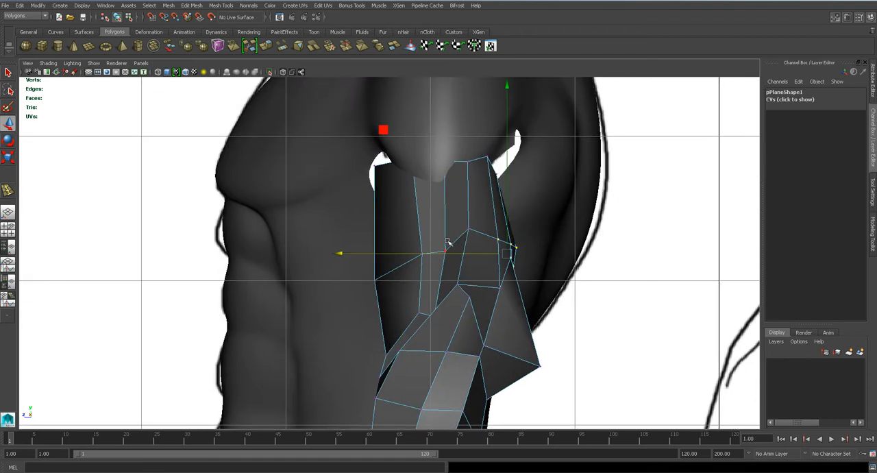
# - Save the scene and check the arm's shape in smooth preview
pyautogui.hotkey('ctrl', 's')
pyautogui.scroll(-5, 445, 233)
pyautogui.press('3')
pyautogui.scroll(3, 440, 291)
pyautogui.press('1')
pyautogui.scroll(3, 447, 246)
# - Reposition the outer-face vertices of the upper arm, above the elbow and at the shoulder rim, in side view
pyautogui.click(448, 251)
pyautogui.moveTo(448, 253); pyautogui.dragTo(463, 232)
pyautogui.click(472, 229)
pyautogui.click(461, 285)
pyautogui.moveTo(462, 287); pyautogui.dragTo(477, 301)
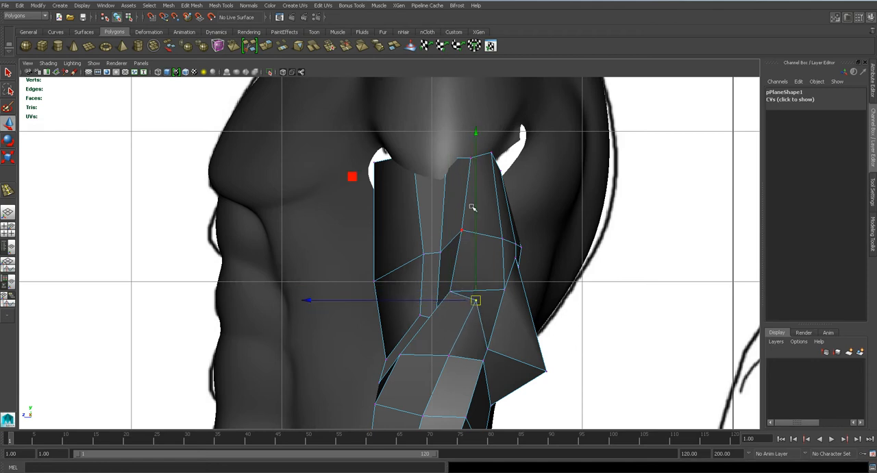
pyautogui.click(471, 158)
pyautogui.moveTo(471, 158); pyautogui.dragTo(480, 176)
pyautogui.click(489, 154)
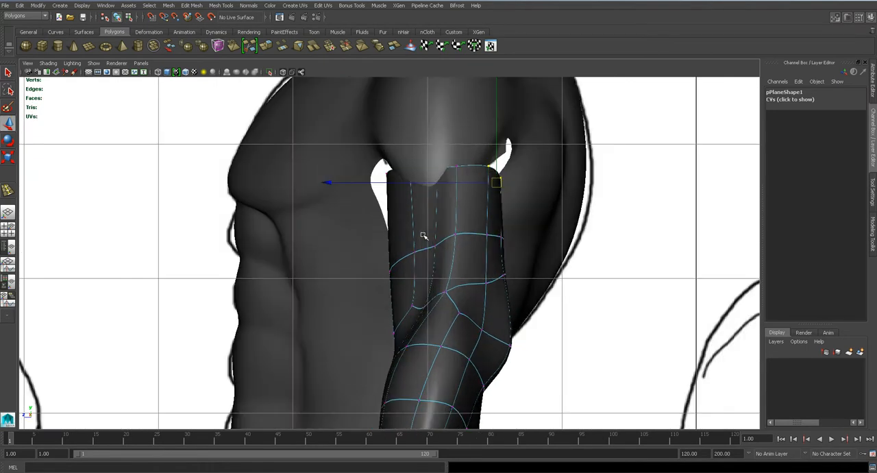
# - Switch to the back view and shift the vertices along the middle of the elbow's back toward the arm's outer side
pyautogui.press('1')
pyautogui.press('space')
pyautogui.moveTo(429, 279); pyautogui.dragTo(387, 279)
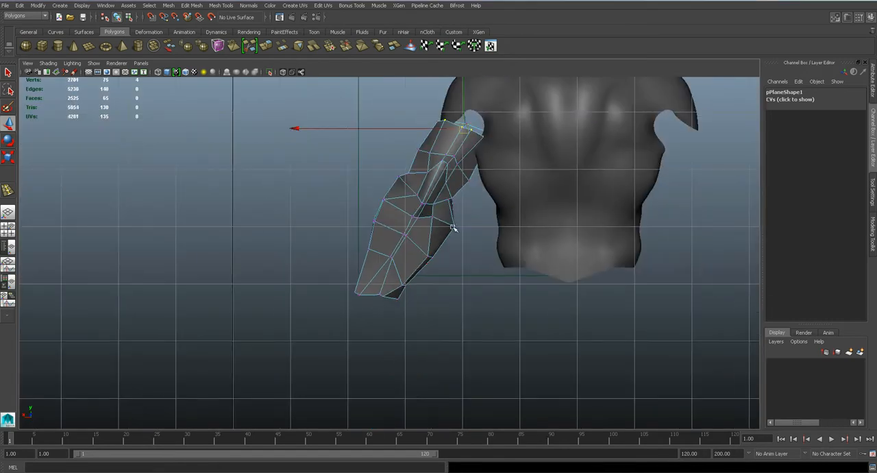
pyautogui.scroll(5, 449, 260)
pyautogui.scroll(3, 444, 283)
pyautogui.click(451, 285)
pyautogui.click(453, 284)
pyautogui.moveTo(455, 283); pyautogui.dragTo(441, 264)
pyautogui.press('q')
pyautogui.press('w')
pyautogui.click(431, 337)
pyautogui.moveTo(431, 337); pyautogui.dragTo(409, 259)
# - Move three successive vertices along the back of the elbow and forearm up and toward the outer side
pyautogui.click(466, 243)
pyautogui.moveTo(466, 243); pyautogui.dragTo(450, 227)
pyautogui.click(444, 273)
pyautogui.moveTo(445, 273); pyautogui.dragTo(434, 262)
pyautogui.click(426, 312)
pyautogui.moveTo(427, 312); pyautogui.dragTo(412, 305)
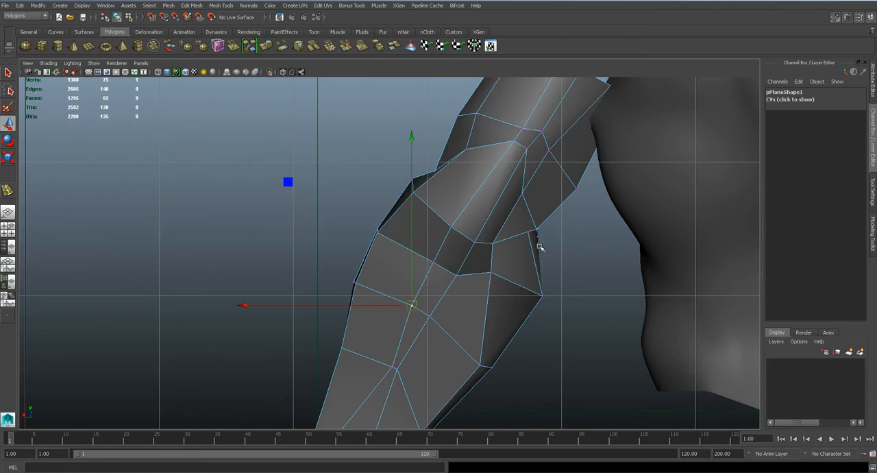
# - Move the inner-side back vertices, from the upper arm past the elbow to the forearm, toward the torso
pyautogui.click(527, 235)
pyautogui.moveTo(529, 232); pyautogui.dragTo(543, 230)
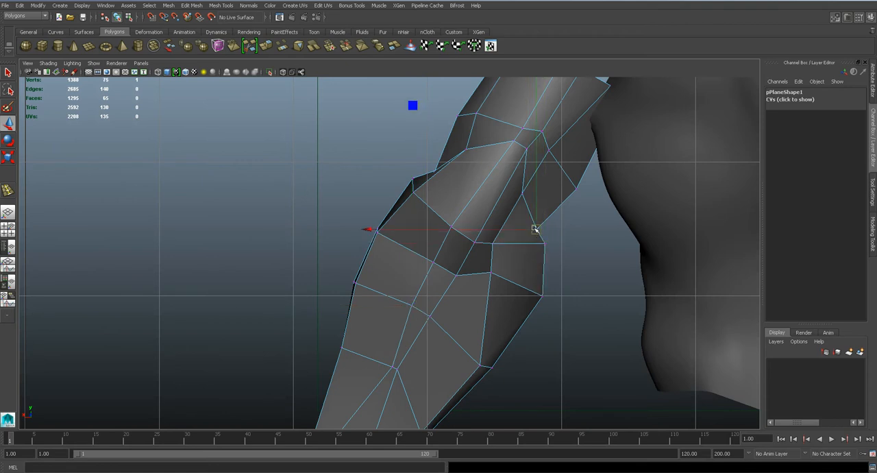
pyautogui.click(553, 148)
pyautogui.moveTo(551, 148); pyautogui.dragTo(570, 160)
pyautogui.click(523, 194)
pyautogui.moveTo(523, 193); pyautogui.dragTo(548, 204)
pyautogui.click(492, 243)
pyautogui.moveTo(493, 244); pyautogui.dragTo(525, 244)
pyautogui.click(491, 273)
pyautogui.moveTo(491, 273); pyautogui.dragTo(525, 288)
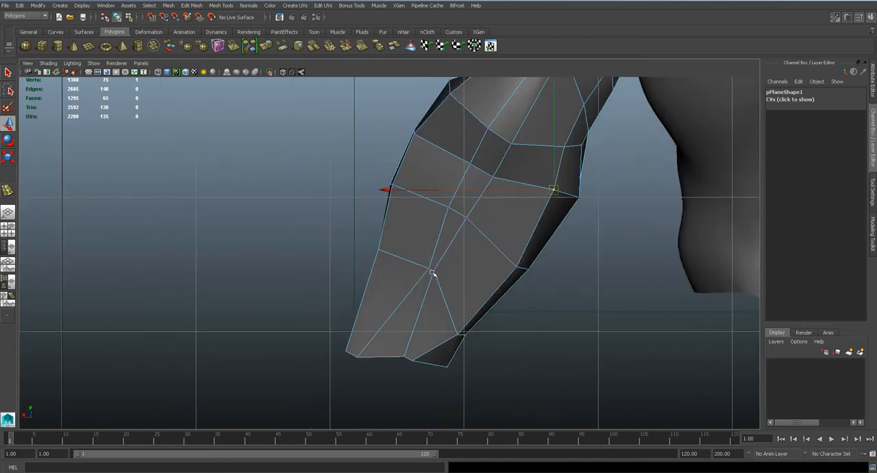
# - Fine-tune the back vertex just below the elbow with a small move toward the outer side
pyautogui.click(430, 269)
pyautogui.moveTo(429, 269); pyautogui.dragTo(421, 262)
pyautogui.press('q')
pyautogui.click(434, 271)
pyautogui.press('w')
pyautogui.click(458, 333)
# - Inspect the smoothed arm against the torso from several angles in perspective view
pyautogui.press('space')
pyautogui.moveTo(469, 245); pyautogui.dragTo(473, 222)
pyautogui.press('3')
pyautogui.keyDown('alt'); pyautogui.moveTo(350, 269); pyautogui.dragTo(400, 249); pyautogui.keyUp('alt')
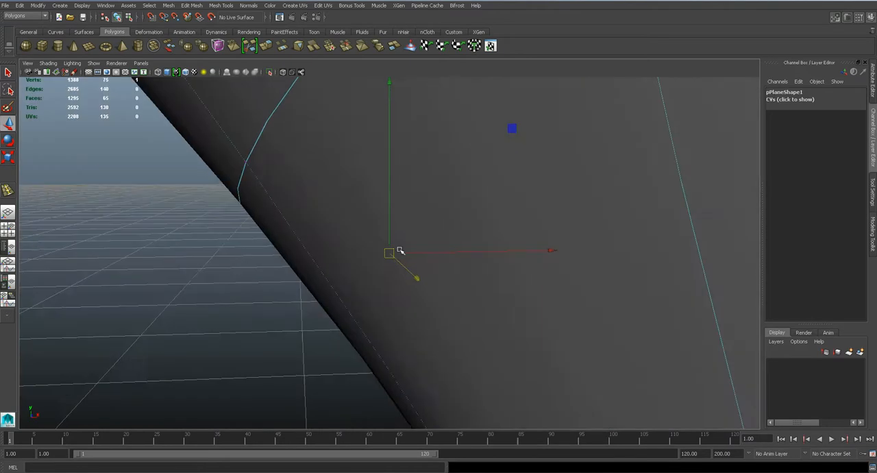
pyautogui.scroll(-12, 404, 302)
pyautogui.moveTo(414, 215); pyautogui.dragTo(414, 215, button='right')
pyautogui.scroll(-5, 417, 233)
pyautogui.keyDown('alt'); pyautogui.moveTo(417, 233); pyautogui.dragTo(408, 260); pyautogui.keyUp('alt')
pyautogui.click(470, 229)
pyautogui.scroll(-5, 470, 230)
pyautogui.scroll(7, 486, 252)
pyautogui.scroll(6, 413, 266)
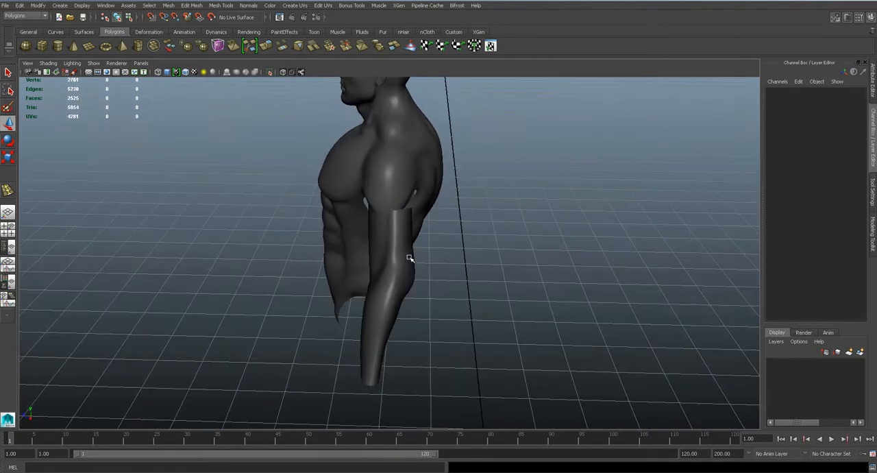
# - Select the three rear vertices above the elbow in perspective view, adjust their depth, and check the smoothed shape
pyautogui.scroll(5, 407, 247)
pyautogui.click(435, 254)
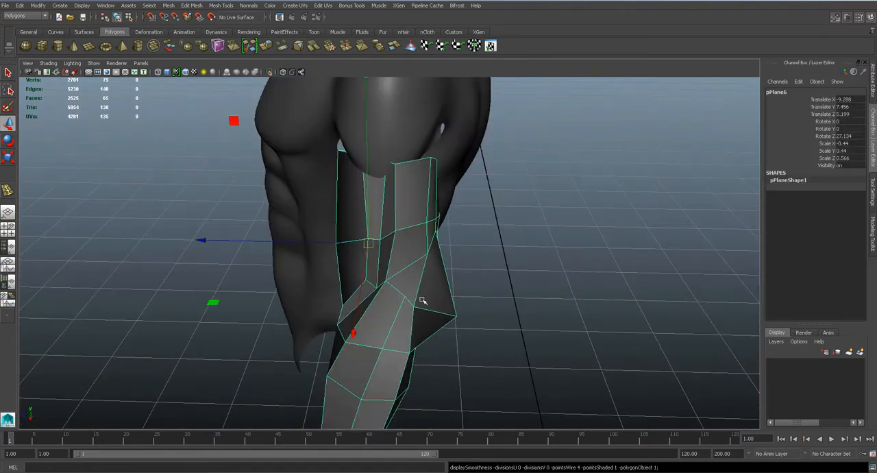
pyautogui.moveTo(437, 209); pyautogui.dragTo(418, 214, button='right')
pyautogui.keyDown('alt'); pyautogui.moveTo(419, 216); pyautogui.dragTo(454, 195); pyautogui.keyUp('alt')
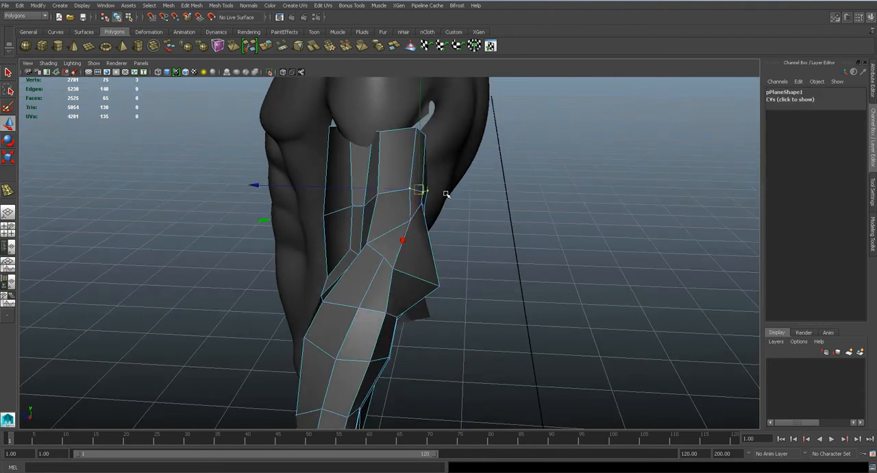
pyautogui.moveTo(385, 188); pyautogui.dragTo(395, 190)
pyautogui.press('3')
pyautogui.keyDown('alt'); pyautogui.moveTo(412, 226); pyautogui.dragTo(548, 166); pyautogui.keyUp('alt')
pyautogui.press('1')
pyautogui.moveTo(548, 165); pyautogui.dragTo(588, 156, button='right')
# - Save the scene in front view and move the two inner vertices halfway up the upper arm slightly outward
pyautogui.press('space')
pyautogui.moveTo(511, 183); pyautogui.dragTo(510, 203)
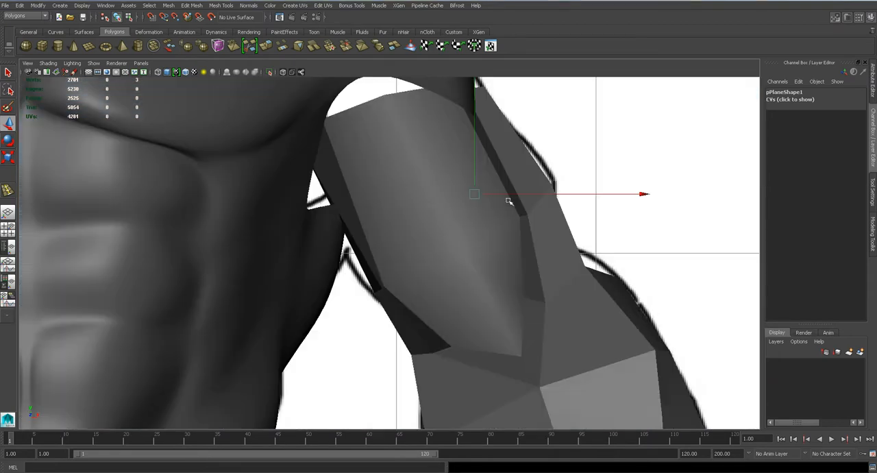
pyautogui.scroll(-2, 434, 207)
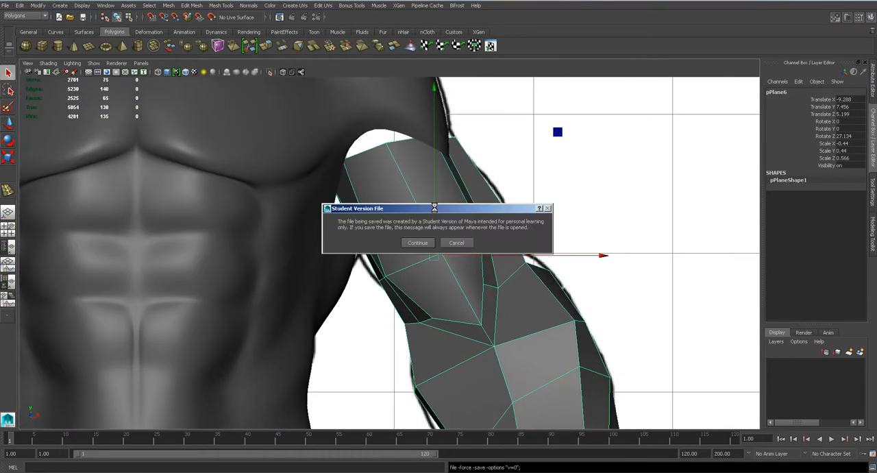
pyautogui.moveTo(401, 264); pyautogui.dragTo(374, 264, button='right')
pyautogui.scroll(-1, 383, 266)
pyautogui.moveTo(380, 268); pyautogui.dragTo(390, 274)
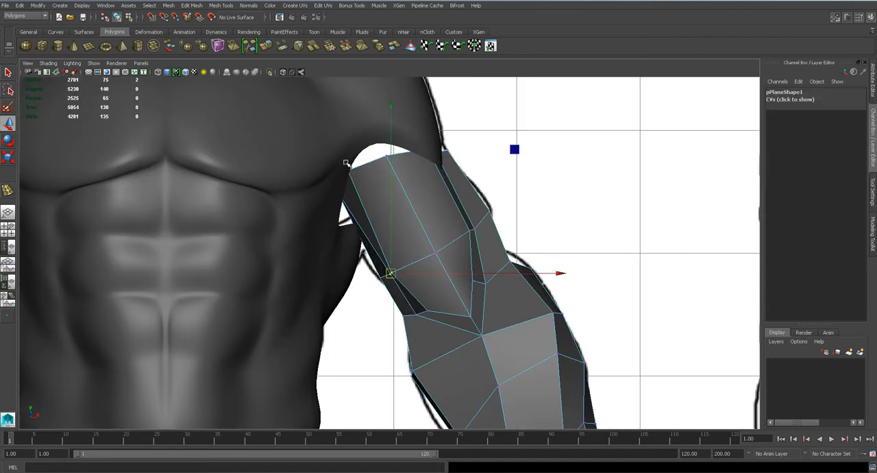
# - Locate the inner shoulder-end vertices in wireframe and move them onto the drawn inner outline of the arm
pyautogui.press('4')
pyautogui.scroll(2, 348, 187)
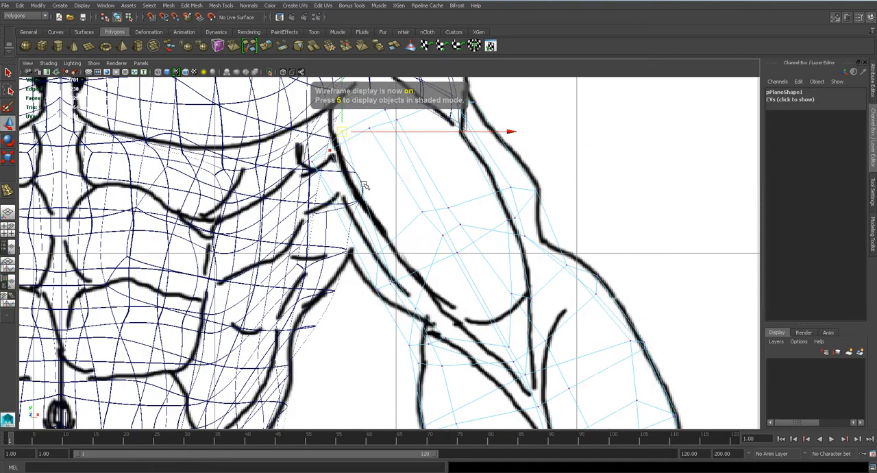
pyautogui.press('5')
pyautogui.moveTo(312, 164); pyautogui.dragTo(338, 139)
pyautogui.click(340, 131)
pyautogui.click(342, 133)
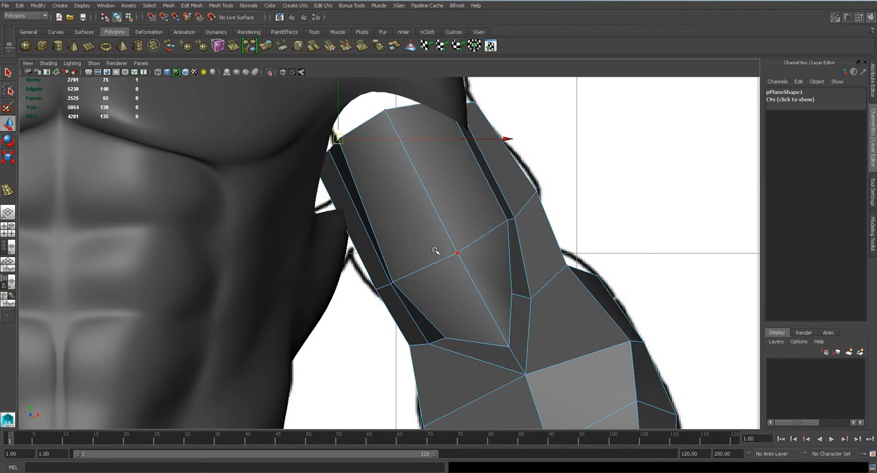
# - Smooth-preview the arm beside the torso in front and perspective views, and save the scene
pyautogui.press('3')
pyautogui.scroll(-5, 436, 248)
pyautogui.moveTo(437, 252); pyautogui.dragTo(476, 235, button='right')
pyautogui.scroll(-2, 447, 255)
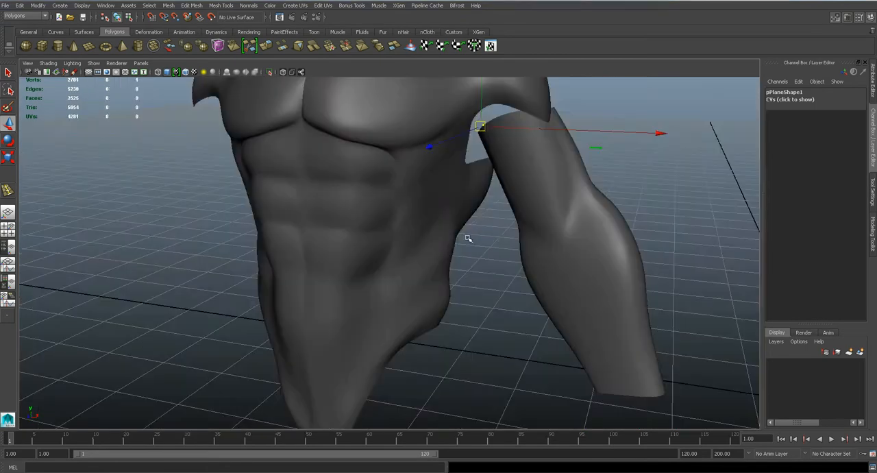
pyautogui.click(496, 242)
pyautogui.hotkey('ctrl', 's')
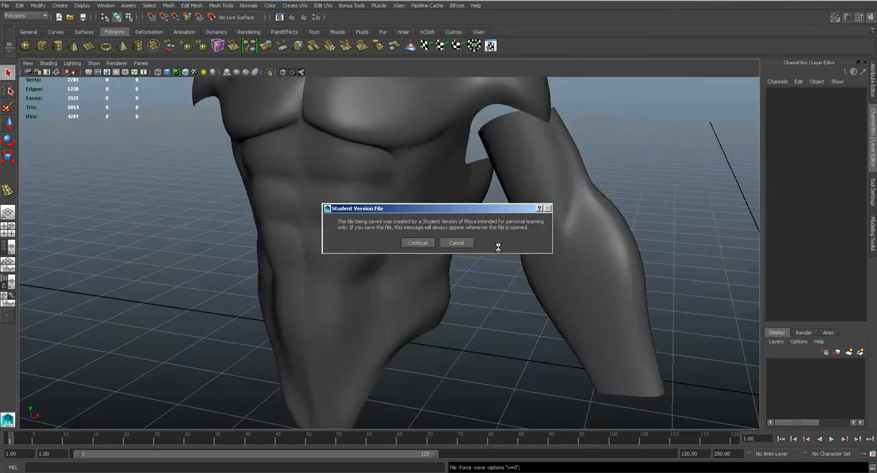
# - Finish saving the scene, select the arm in front view and make its blinn1 material semi-transparent
pyautogui.click(423, 244)
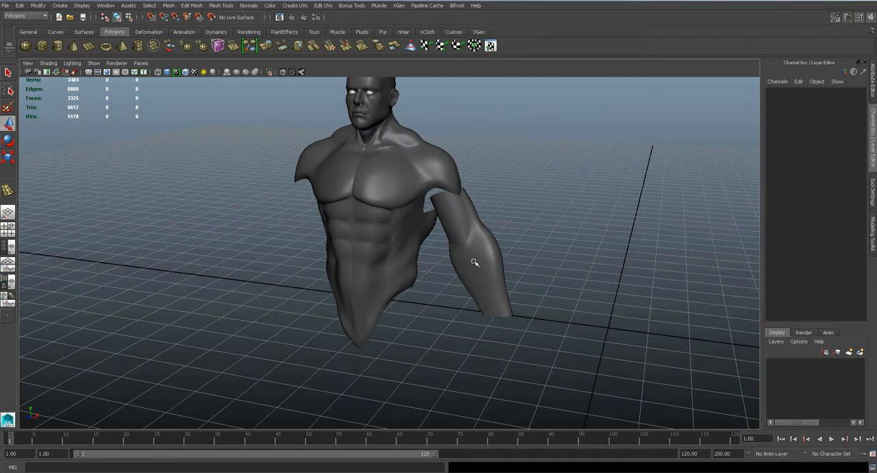
pyautogui.click(474, 262)
pyautogui.press('1')
pyautogui.click(550, 277)
pyautogui.keyDown('alt'); pyautogui.moveTo(464, 274); pyautogui.dragTo(491, 291); pyautogui.keyUp('alt')
pyautogui.click(495, 260)
pyautogui.press('space')
pyautogui.hotkey('ctrl', 'a')
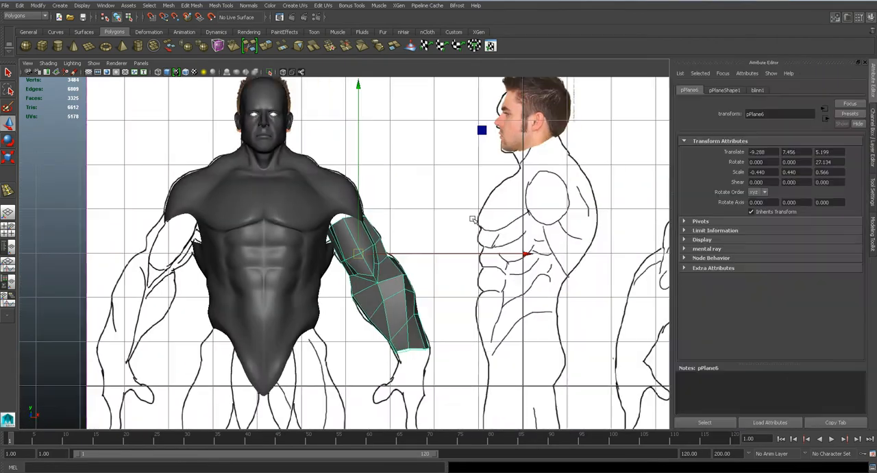
pyautogui.click(756, 90)
pyautogui.moveTo(801, 204); pyautogui.dragTo(808, 205)
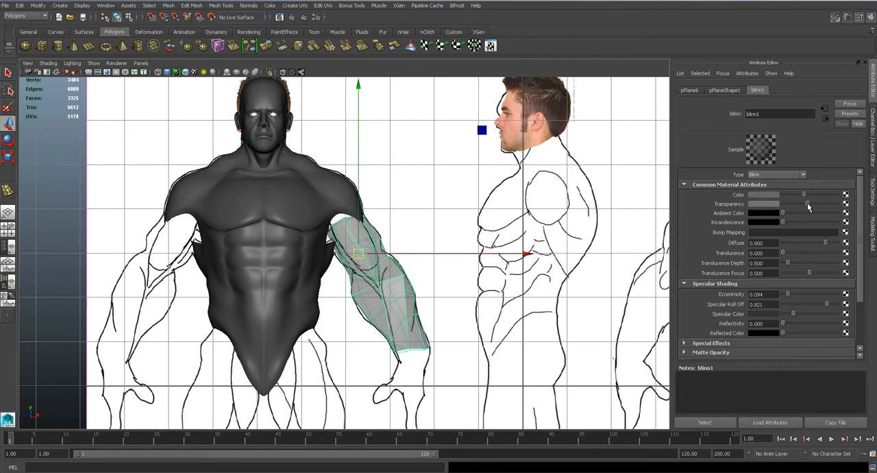
# - Move the vertices running from the elbow crease to the wrist onto the drawn muscle line of the forearm
pyautogui.keyDown('alt'); pyautogui.moveTo(436, 296); pyautogui.dragTo(422, 234, button='middle'); pyautogui.keyUp('alt')
pyautogui.scroll(5, 420, 223)
pyautogui.moveTo(393, 194); pyautogui.dragTo(360, 194, button='right')
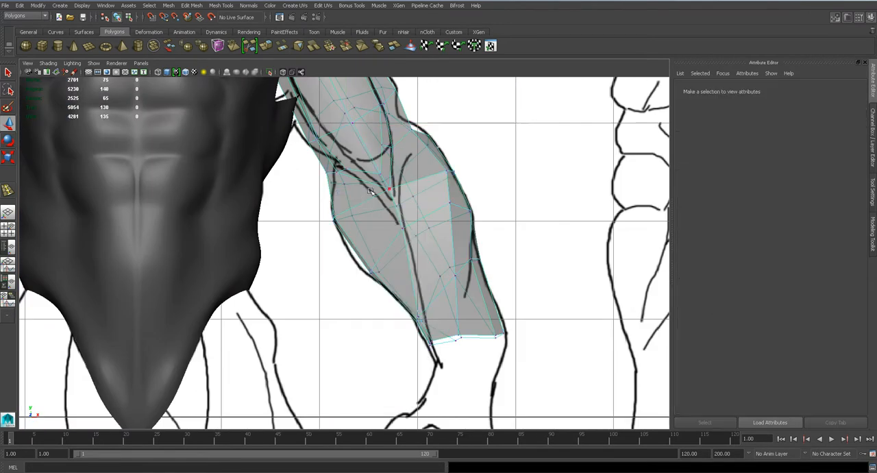
pyautogui.scroll(2, 402, 192)
pyautogui.click(405, 170)
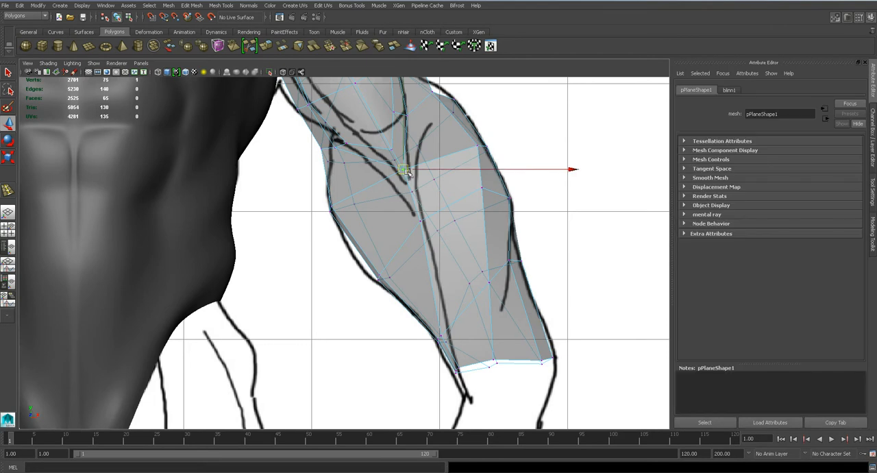
pyautogui.click(422, 220)
pyautogui.moveTo(422, 220); pyautogui.dragTo(425, 221)
pyautogui.click(438, 337)
pyautogui.moveTo(443, 336); pyautogui.dragTo(450, 333)
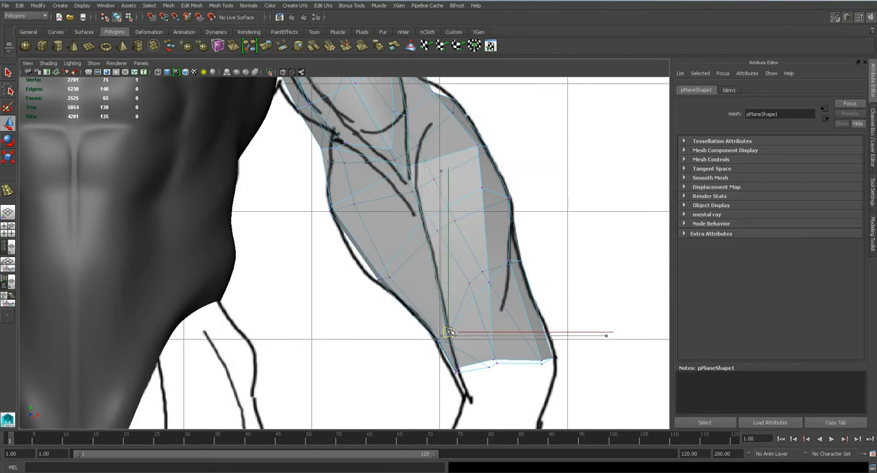
# - Adjust the vertex on the outer forearm's drawn line and shift the front wrist-edge vertices inward
pyautogui.click(509, 260)
pyautogui.moveTo(509, 260); pyautogui.dragTo(509, 260)
pyautogui.click(542, 361)
pyautogui.moveTo(543, 360); pyautogui.dragTo(493, 357)
pyautogui.hotkey('ctrl', 'z')
pyautogui.press('q')
pyautogui.press('w')
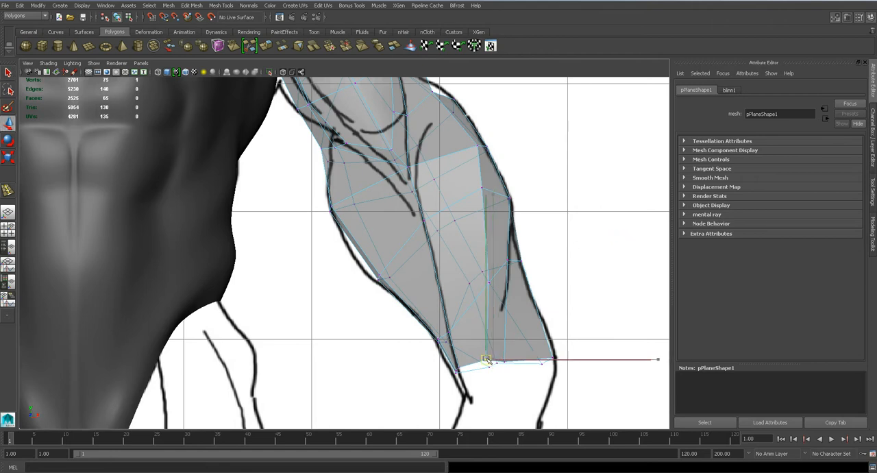
# - Move the three vertices in the column up the middle of the forearm slightly inward, toward the torso
pyautogui.click(493, 282)
pyautogui.moveTo(490, 282); pyautogui.dragTo(480, 285)
pyautogui.press('q')
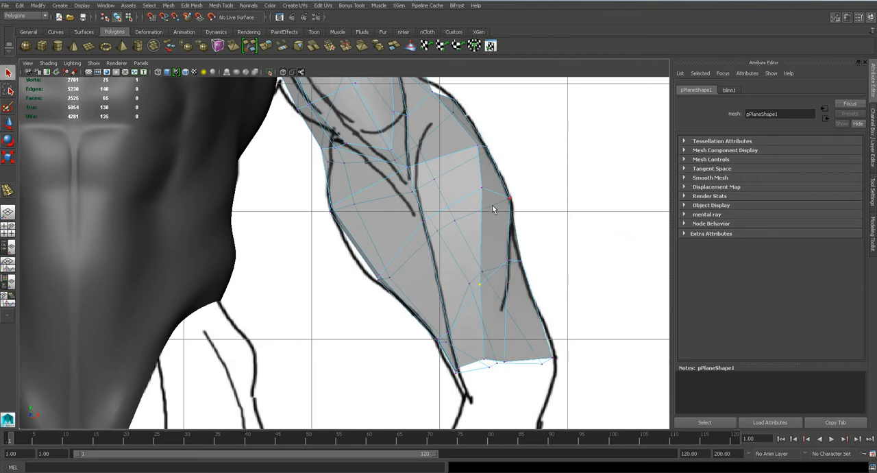
pyautogui.click(481, 187)
pyautogui.press('w')
pyautogui.moveTo(482, 187); pyautogui.dragTo(471, 191)
pyautogui.press('q')
pyautogui.click(477, 148)
pyautogui.press('w')
pyautogui.moveTo(477, 148); pyautogui.dragTo(469, 146)
# - In side view, move the rear vertices of the forearm backward to fill out its back contour
pyautogui.press('space')
pyautogui.moveTo(453, 244); pyautogui.dragTo(421, 294)
pyautogui.press('space')
pyautogui.keyDown('alt'); pyautogui.moveTo(421, 298); pyautogui.dragTo(413, 266, button='middle'); pyautogui.keyUp('alt')
pyautogui.press('1')
pyautogui.scroll(1, 413, 267)
pyautogui.scroll(1, 412, 267)
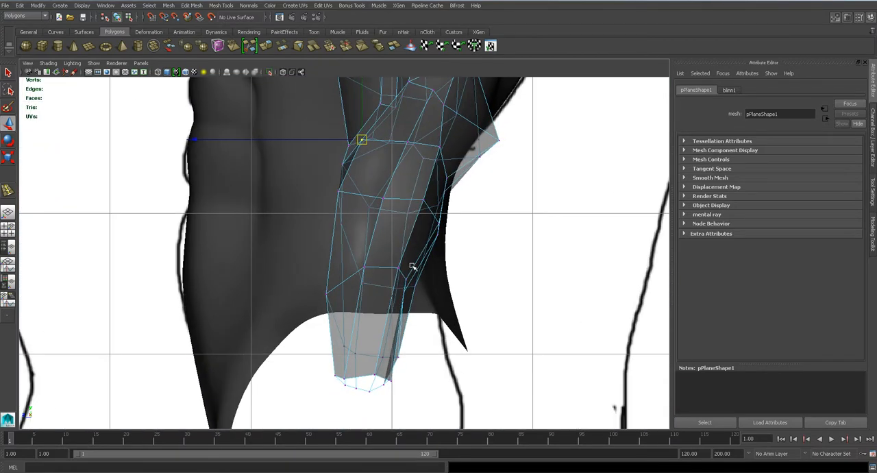
pyautogui.moveTo(422, 230); pyautogui.dragTo(425, 230)
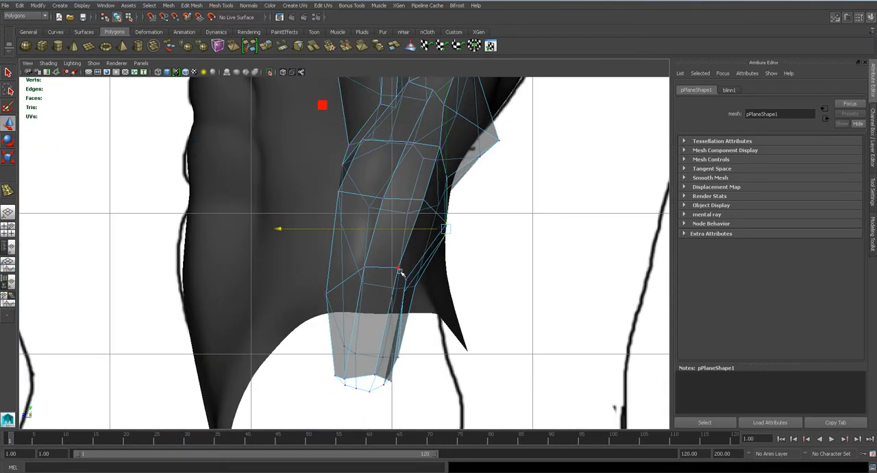
pyautogui.moveTo(387, 290); pyautogui.dragTo(408, 285)
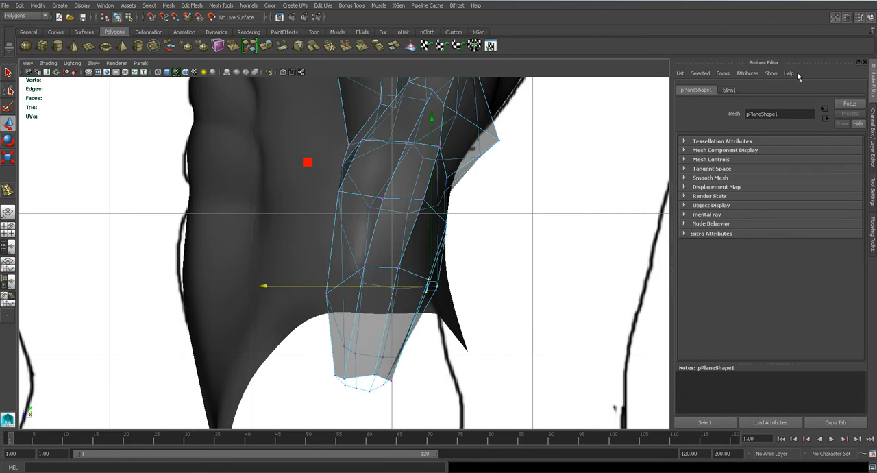
# - Make the arm's material opaque, then move the rear wrist vertex and the front vertex above the wrist slightly backward
pyautogui.click(728, 89)
pyautogui.moveTo(811, 204); pyautogui.dragTo(751, 204)
pyautogui.press('3')
pyautogui.press('1')
pyautogui.click(381, 382)
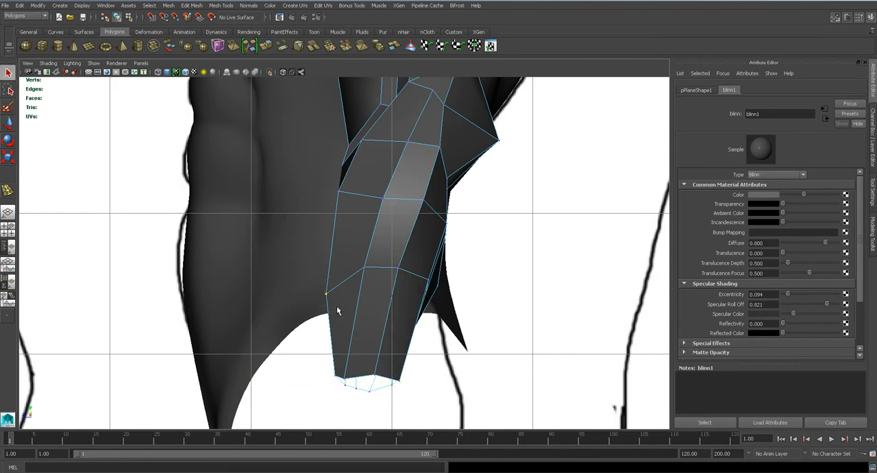
pyautogui.moveTo(296, 294); pyautogui.dragTo(307, 295)
pyautogui.press('3')
pyautogui.scroll(-6, 340, 296)
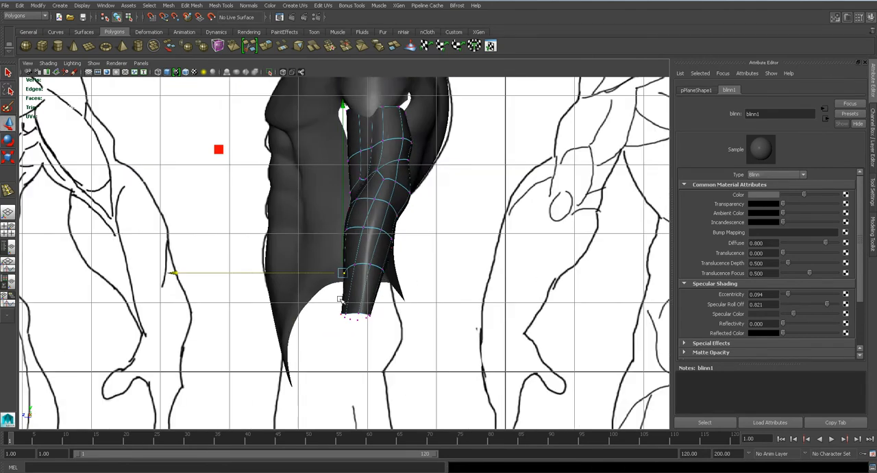
# - Check the smoothed arm beside the torso in perspective view and save the scene
pyautogui.scroll(1, 401, 273)
pyautogui.press('space')
pyautogui.moveTo(390, 241); pyautogui.dragTo(395, 228)
pyautogui.moveTo(359, 228); pyautogui.dragTo(396, 213, button='right')
pyautogui.click(425, 246)
pyautogui.hotkey('ctrl', 's')
pyautogui.click(419, 244)
# - Reposition the vertices around the arm's open wrist end while viewing it from below
pyautogui.keyDown('alt'); pyautogui.moveTo(405, 275); pyautogui.dragTo(345, 241); pyautogui.keyUp('alt')
pyautogui.click(384, 181)
pyautogui.keyDown('alt'); pyautogui.moveTo(393, 212); pyautogui.dragTo(313, 279); pyautogui.keyUp('alt')
pyautogui.rightClick(311, 280)
pyautogui.moveTo(308, 258); pyautogui.dragTo(291, 292, button='right')
pyautogui.click(292, 296)
pyautogui.keyDown('alt'); pyautogui.moveTo(293, 295); pyautogui.dragTo(438, 277); pyautogui.keyUp('alt')
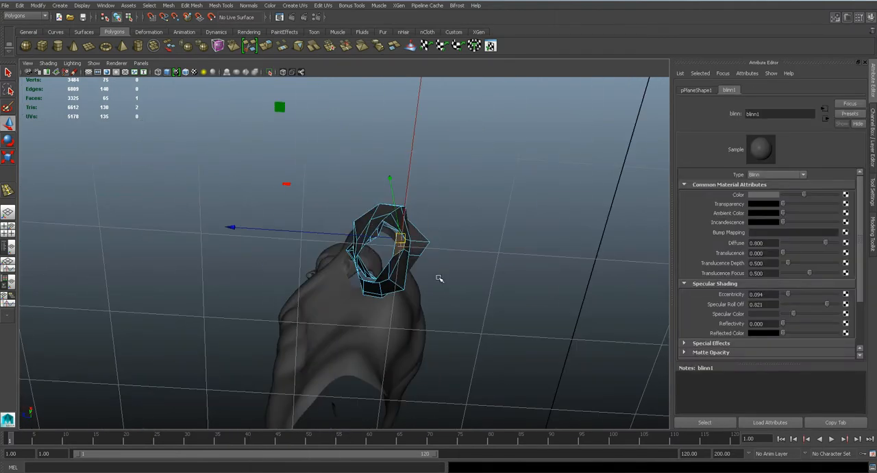
pyautogui.hotkey('ctrl', 'z')
pyautogui.moveTo(324, 233); pyautogui.dragTo(330, 234)
pyautogui.moveTo(389, 261); pyautogui.dragTo(366, 261, button='right')
pyautogui.click(390, 264)
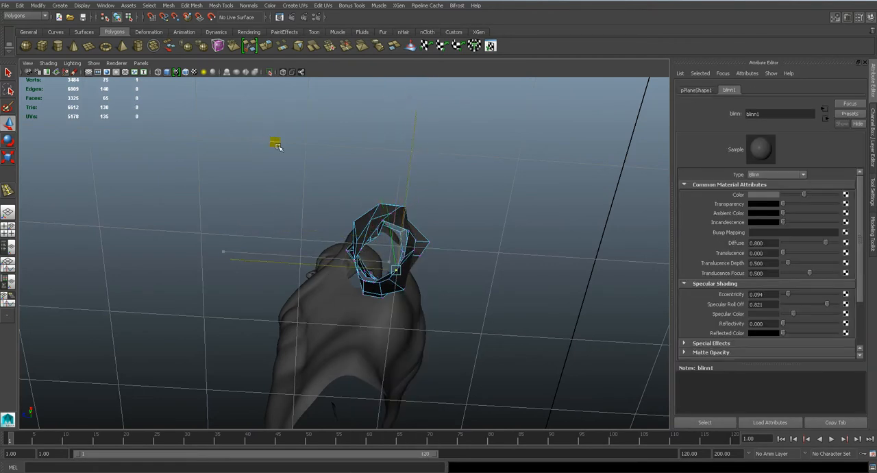
pyautogui.keyDown('alt'); pyautogui.moveTo(403, 253); pyautogui.dragTo(398, 302); pyautogui.keyUp('alt')
# - Deselect the smoothed arm, view the whole figure from the side and save the scene
pyautogui.moveTo(396, 273); pyautogui.dragTo(436, 259, button='right')
pyautogui.scroll(-5, 440, 271)
pyautogui.click(441, 279)
pyautogui.hotkey('ctrl', 's')
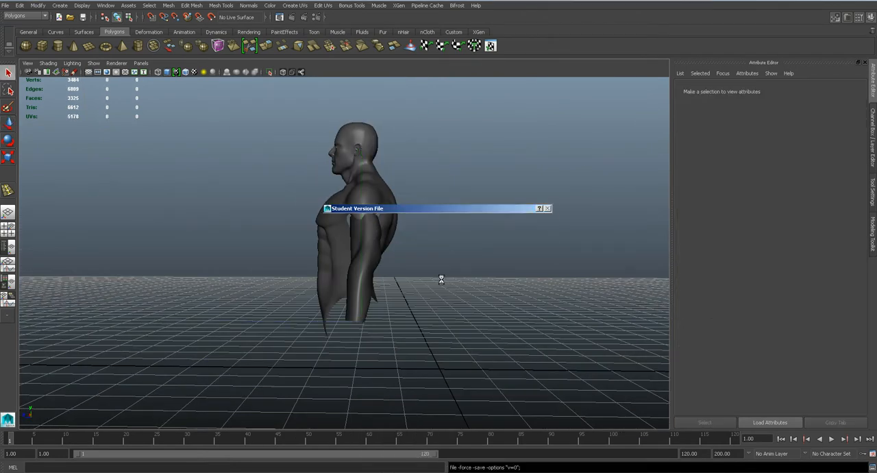
pyautogui.press('Return')
# - Return the arm to its unsmoothed cage and move the outer vertex at the bend between upper arm and forearm
pyautogui.press('w')
pyautogui.keyDown('alt'); pyautogui.moveTo(416, 296); pyautogui.dragTo(545, 299); pyautogui.keyUp('alt')
pyautogui.click(372, 291)
pyautogui.press('1')
pyautogui.click(458, 305)
pyautogui.keyDown('alt'); pyautogui.moveTo(417, 268); pyautogui.dragTo(400, 260); pyautogui.keyUp('alt')
pyautogui.scroll(5, 384, 286)
pyautogui.click(401, 297)
pyautogui.keyDown('alt'); pyautogui.moveTo(397, 293); pyautogui.dragTo(384, 222); pyautogui.keyUp('alt')
pyautogui.moveTo(383, 223); pyautogui.dragTo(366, 224, button='right')
pyautogui.click(399, 231)
pyautogui.keyDown('alt'); pyautogui.moveTo(403, 250); pyautogui.dragTo(430, 244); pyautogui.keyUp('alt')
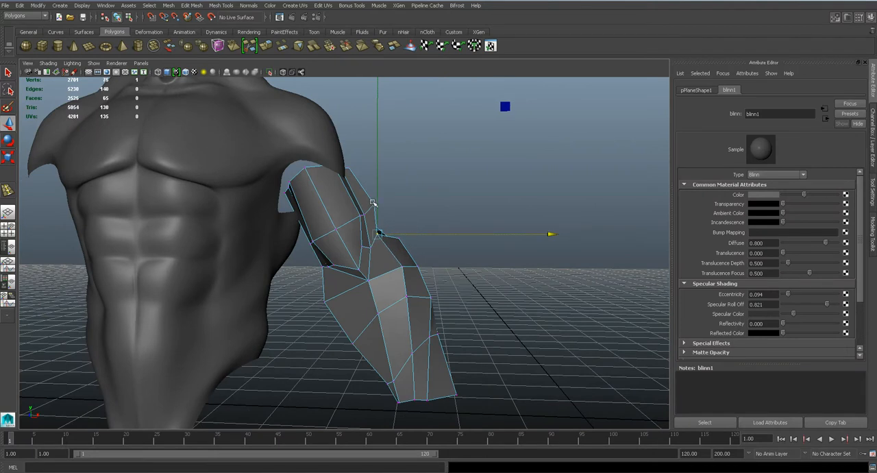
# - Move the outer upper-arm vertex inward, adjust the rear shoulder-end vertex and preview the arm smoothed
pyautogui.moveTo(374, 209); pyautogui.dragTo(366, 209)
pyautogui.keyDown('alt'); pyautogui.moveTo(403, 237); pyautogui.dragTo(238, 235); pyautogui.keyUp('alt')
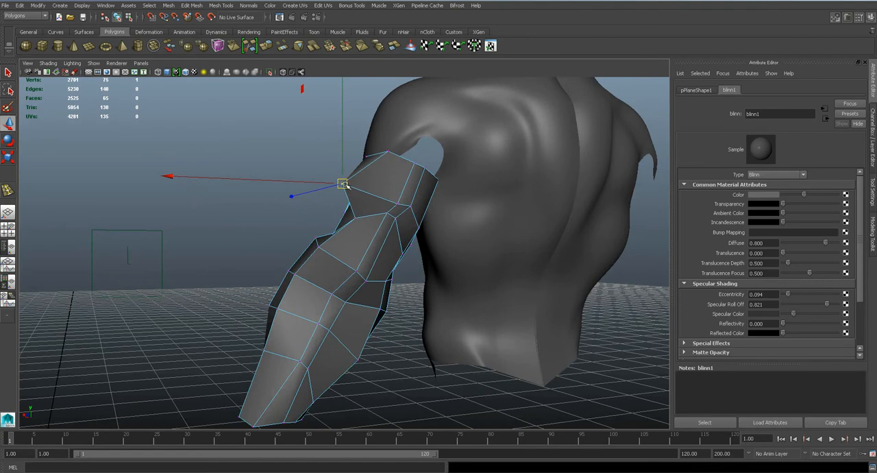
pyautogui.click(387, 153)
pyautogui.keyDown('alt'); pyautogui.moveTo(387, 153); pyautogui.dragTo(423, 196); pyautogui.keyUp('alt')
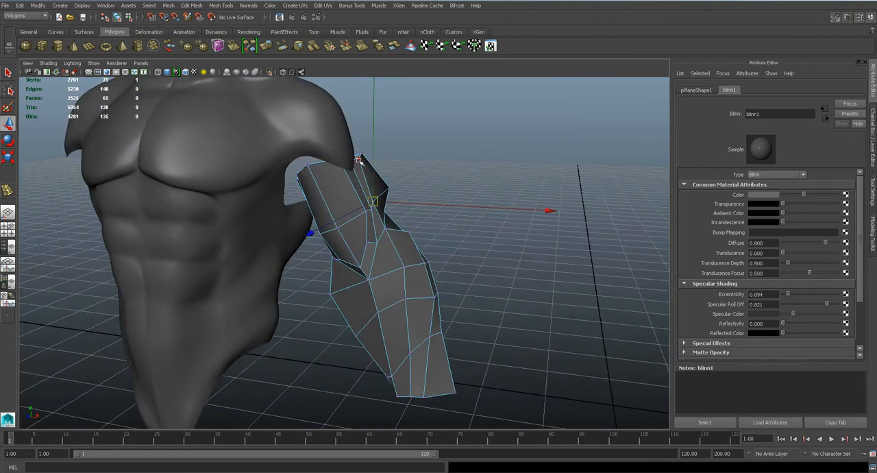
pyautogui.press('3')
pyautogui.keyDown('alt'); pyautogui.moveTo(379, 189); pyautogui.dragTo(181, 241); pyautogui.keyUp('alt')
# - Refine the rear and outer vertices of the upper arm between the shoulder opening and the elbow
pyautogui.press('1')
pyautogui.scroll(3, 301, 268)
pyautogui.moveTo(296, 259)
pyautogui.mouseDown()
pyautogui.moveTo(325, 265)
pyautogui.moveTo(295, 262)
pyautogui.mouseUp()
pyautogui.moveTo(333, 238)
pyautogui.keyDown('alt'); pyautogui.mouseDown()
pyautogui.moveTo(357, 256)
pyautogui.moveTo(374, 197)
pyautogui.mouseUp(); pyautogui.keyUp('alt')
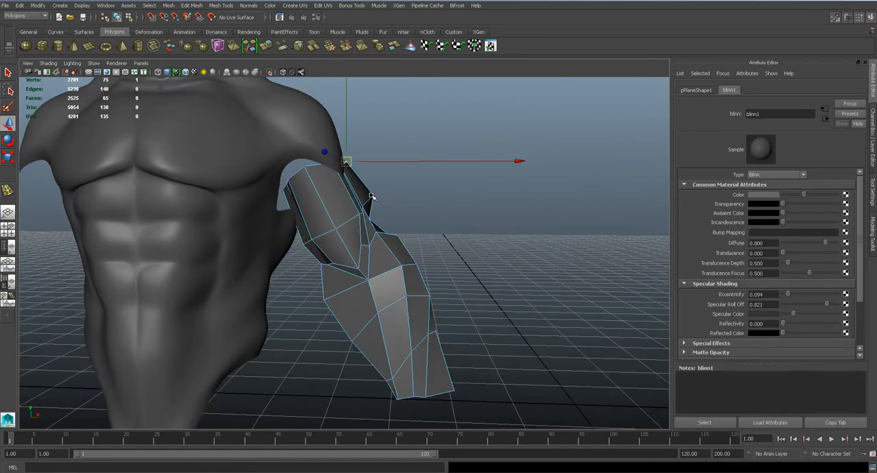
pyautogui.keyDown('alt'); pyautogui.moveTo(370, 218); pyautogui.dragTo(320, 224); pyautogui.keyUp('alt')
pyautogui.keyDown('alt'); pyautogui.moveTo(412, 246); pyautogui.dragTo(495, 239); pyautogui.keyUp('alt')
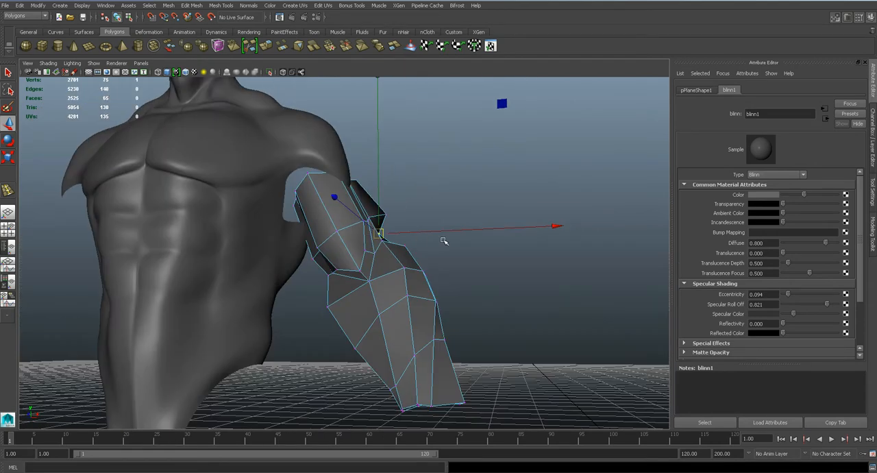
# - Smooth-preview the reshaped arm with the whole figure in perspective view and save the scene
pyautogui.scroll(-3, 422, 261)
pyautogui.press('3')
pyautogui.keyDown('alt'); pyautogui.moveTo(423, 276); pyautogui.dragTo(394, 295); pyautogui.keyUp('alt')
pyautogui.moveTo(377, 279); pyautogui.dragTo(417, 259, button='right')
pyautogui.moveTo(356, 278); pyautogui.dragTo(396, 255, button='right')
pyautogui.click(464, 283)
pyautogui.scroll(-3, 434, 309)
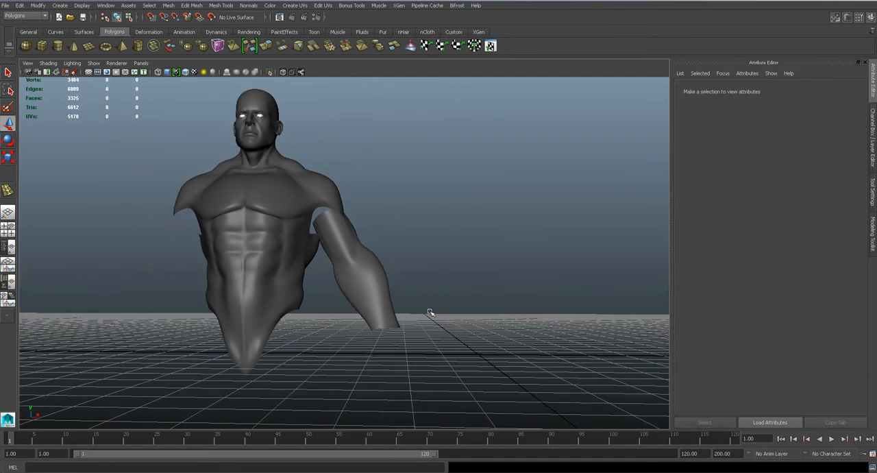
pyautogui.keyDown('alt'); pyautogui.moveTo(431, 312); pyautogui.dragTo(413, 331); pyautogui.keyUp('alt')
pyautogui.hotkey('ctrl', 's')
pyautogui.press('Return')
# - Insert an edge loop lengthwise down the front of the arm, from the shoulder opening to the wrist
pyautogui.press('space')
pyautogui.moveTo(365, 274); pyautogui.dragTo(366, 295)
pyautogui.click(377, 279)
pyautogui.press('space')
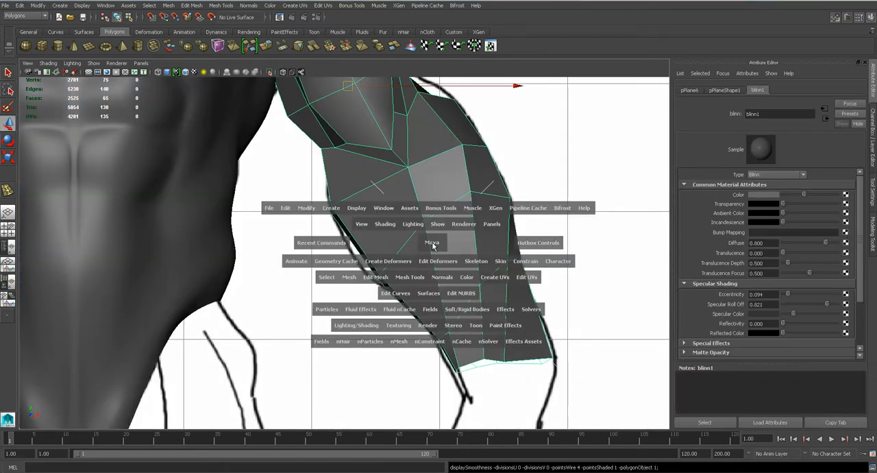
pyautogui.moveTo(424, 244); pyautogui.dragTo(401, 247)
pyautogui.scroll(3, 379, 273)
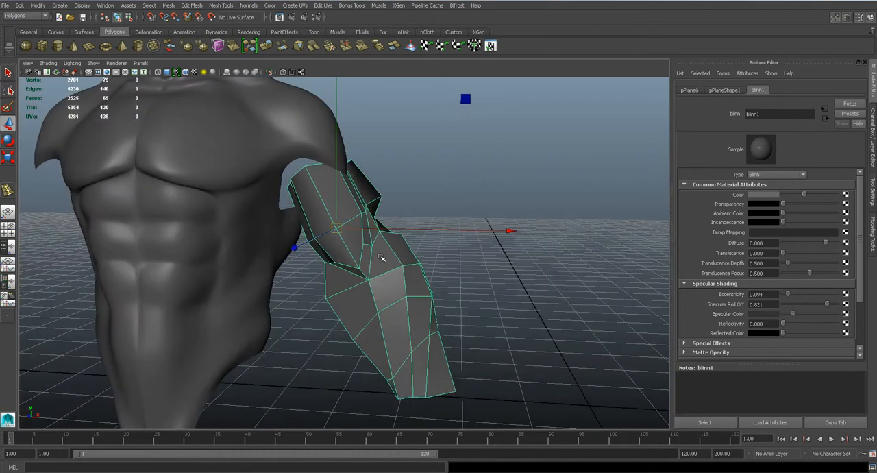
pyautogui.click(193, 5)
pyautogui.click(233, 108)
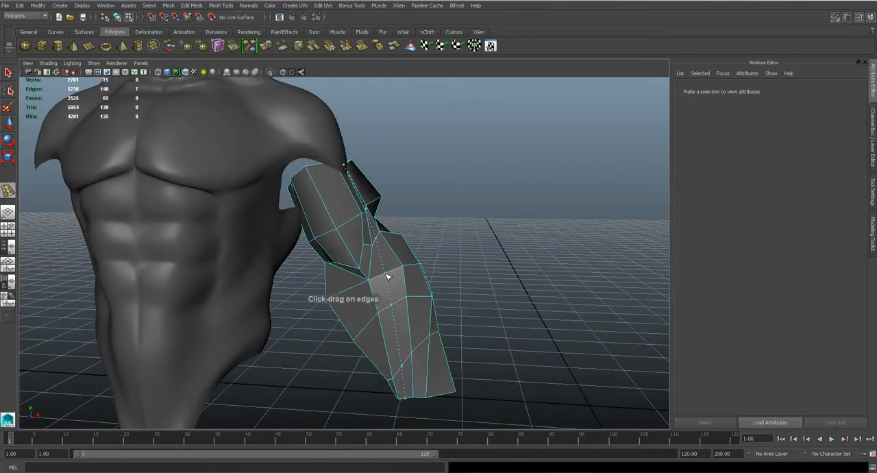
pyautogui.click(388, 276)
pyautogui.keyDown('alt'); pyautogui.moveTo(388, 276); pyautogui.dragTo(391, 253); pyautogui.keyUp('alt')
# - Push the new loop's forearm edges outward to round the muscle, checking the shape smoothed and from below
pyautogui.moveTo(465, 102); pyautogui.dragTo(468, 104)
pyautogui.press('3')
pyautogui.scroll(-4, 455, 234)
pyautogui.keyDown('alt'); pyautogui.moveTo(455, 235); pyautogui.dragTo(457, 315); pyautogui.keyUp('alt')
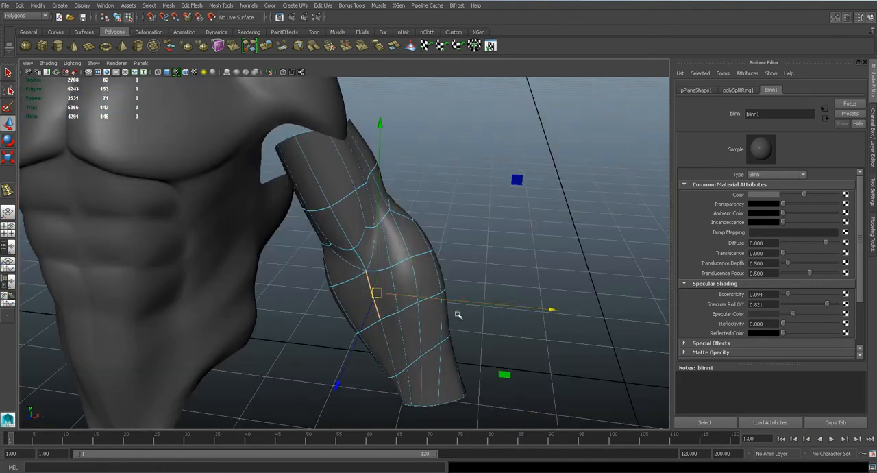
pyautogui.keyDown('alt'); pyautogui.moveTo(408, 340); pyautogui.dragTo(407, 304); pyautogui.keyUp('alt')
pyautogui.press('1')
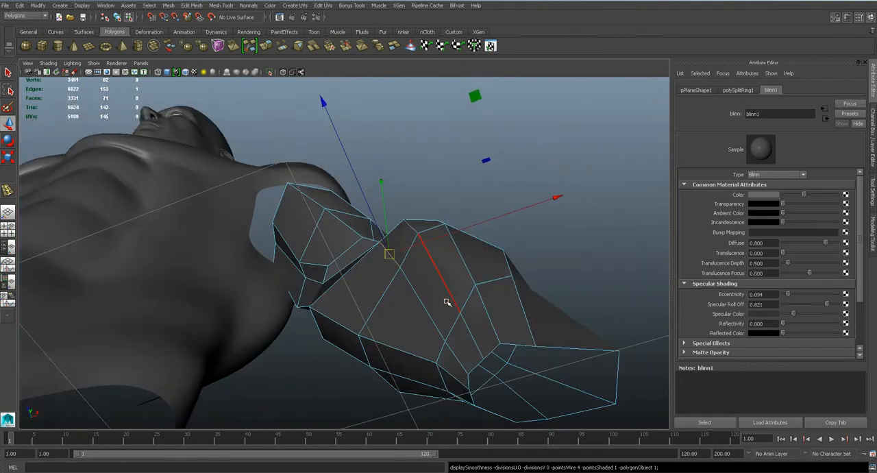
pyautogui.keyDown('alt'); pyautogui.moveTo(460, 318); pyautogui.dragTo(441, 249); pyautogui.keyUp('alt')
pyautogui.moveTo(447, 179); pyautogui.dragTo(447, 178)
pyautogui.press('3')
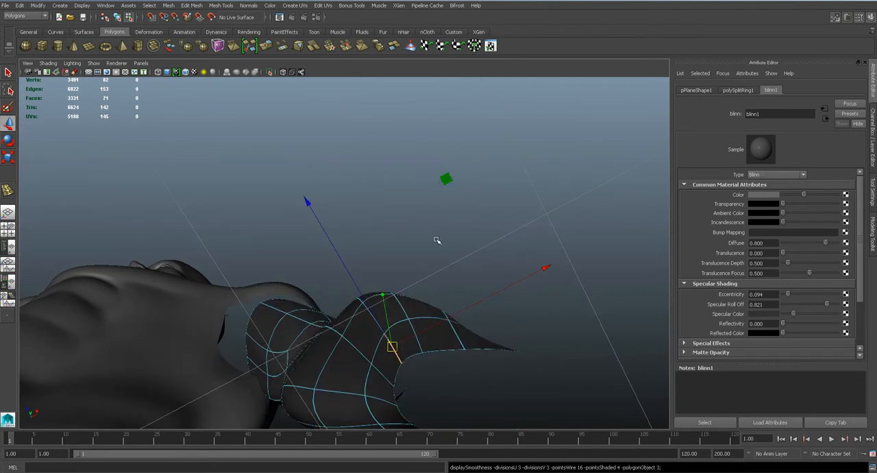
# - Examine the smoothed arm's shape beside the torso from the front, from a distance and close up
pyautogui.scroll(-5, 437, 239)
pyautogui.keyDown('alt'); pyautogui.moveTo(386, 291); pyautogui.dragTo(382, 327); pyautogui.keyUp('alt')
pyautogui.moveTo(379, 269); pyautogui.dragTo(431, 260, button='right')
pyautogui.click(442, 275)
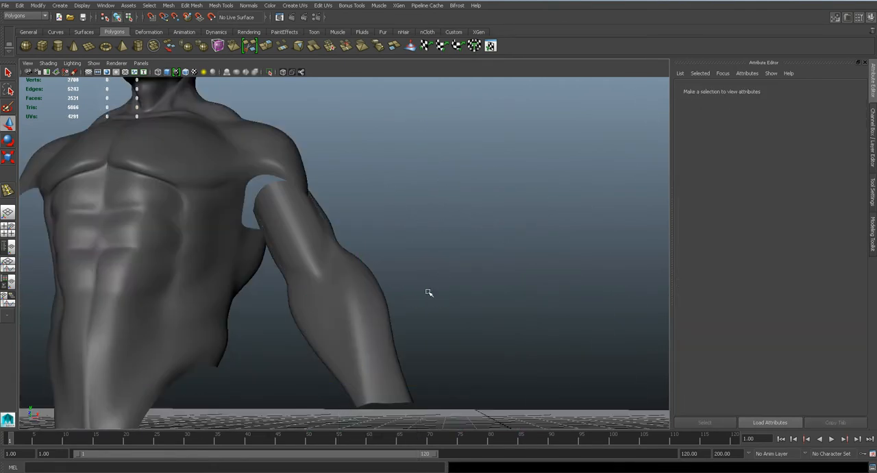
pyautogui.scroll(-3, 429, 315)
pyautogui.keyDown('alt'); pyautogui.moveTo(427, 320); pyautogui.dragTo(426, 337); pyautogui.keyUp('alt')
pyautogui.keyDown('alt'); pyautogui.moveTo(400, 336); pyautogui.dragTo(429, 292, button='middle'); pyautogui.keyUp('alt')
pyautogui.scroll(4, 429, 292)
pyautogui.keyDown('alt'); pyautogui.moveTo(416, 308); pyautogui.dragTo(358, 216); pyautogui.keyUp('alt')
pyautogui.moveTo(393, 266)
pyautogui.keyDown('alt'); pyautogui.mouseDown()
pyautogui.moveTo(400, 276)
pyautogui.moveTo(381, 283)
pyautogui.moveTo(406, 272)
pyautogui.moveTo(395, 251)
pyautogui.mouseUp(); pyautogui.keyUp('alt')
# - Insert a second lengthwise edge loop along the inner side of the arm, through the wide inner forearm faces
pyautogui.click(376, 257)
pyautogui.press('1')
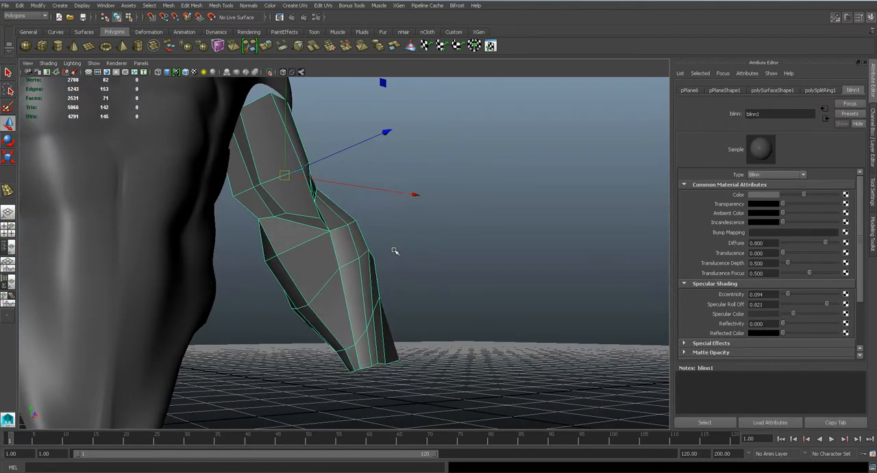
pyautogui.click(221, 5)
pyautogui.click(254, 108)
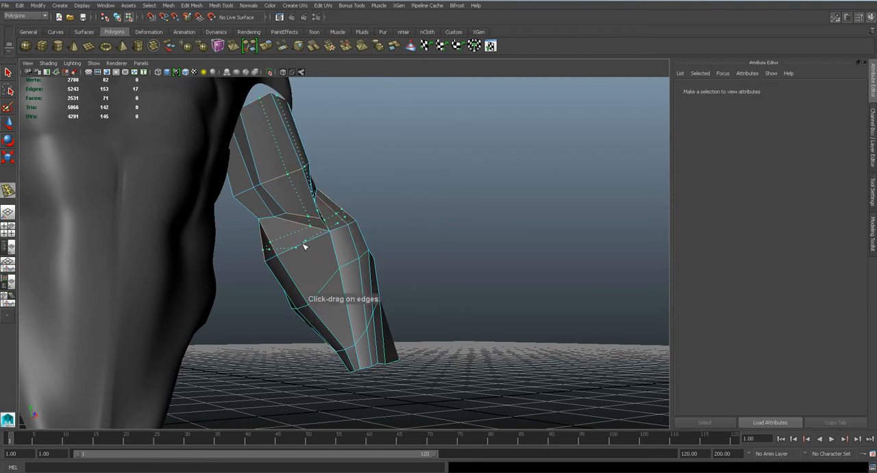
pyautogui.keyDown('ctrl'); pyautogui.click(305, 247); pyautogui.keyUp('ctrl')
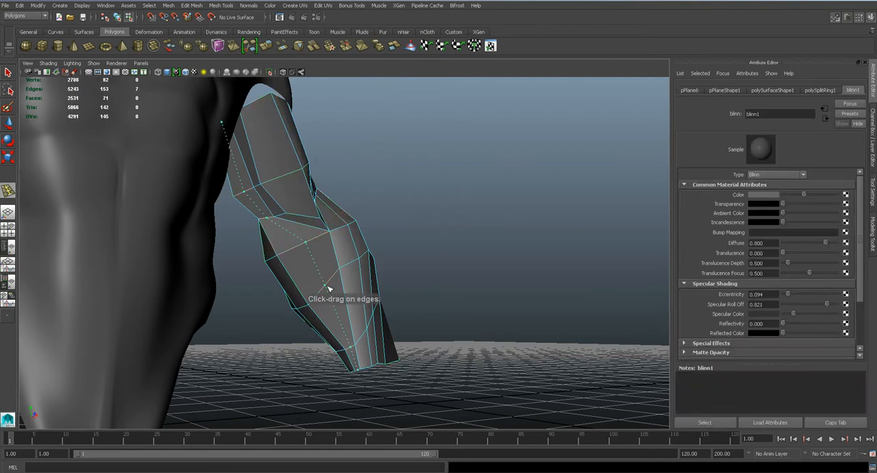
pyautogui.keyDown('ctrl'); pyautogui.click(327, 290); pyautogui.keyUp('ctrl')
pyautogui.keyDown('alt'); pyautogui.moveTo(328, 289); pyautogui.dragTo(288, 256); pyautogui.keyUp('alt')
# - Move the second loop's edge just below the elbow outward and compare the smoothed and unsmoothed shapes
pyautogui.press('w')
pyautogui.moveTo(453, 157); pyautogui.dragTo(451, 153)
pyautogui.press('3')
pyautogui.press('1')
pyautogui.scroll(4, 388, 299)
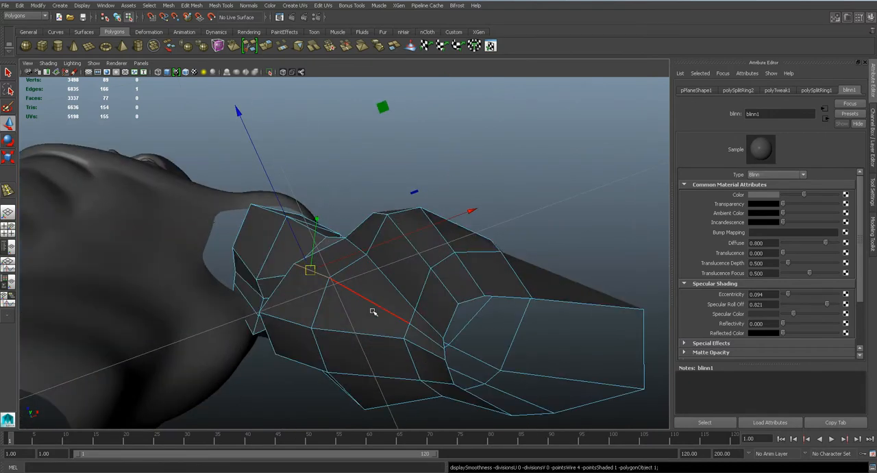
pyautogui.keyDown('alt'); pyautogui.moveTo(421, 331); pyautogui.dragTo(447, 109); pyautogui.keyUp('alt')
# - Adjust the second loop's lower forearm edge toward the wrist and check the arm's shape from the front
pyautogui.click(429, 274)
pyautogui.click(380, 268)
pyautogui.moveTo(384, 93); pyautogui.dragTo(378, 87)
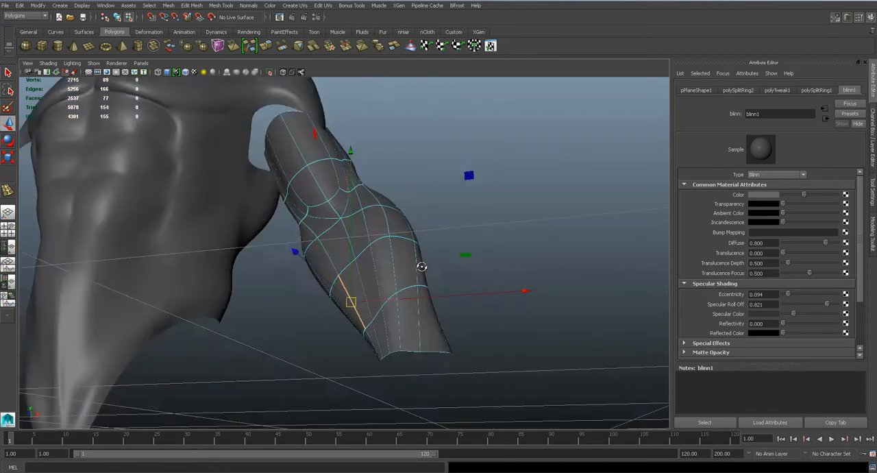
pyautogui.keyDown('alt'); pyautogui.moveTo(421, 264); pyautogui.dragTo(326, 221); pyautogui.keyUp('alt')
pyautogui.press('1')
pyautogui.keyDown('alt'); pyautogui.moveTo(284, 224); pyautogui.dragTo(385, 215); pyautogui.keyUp('alt')
pyautogui.moveTo(364, 255); pyautogui.dragTo(398, 229, button='right')
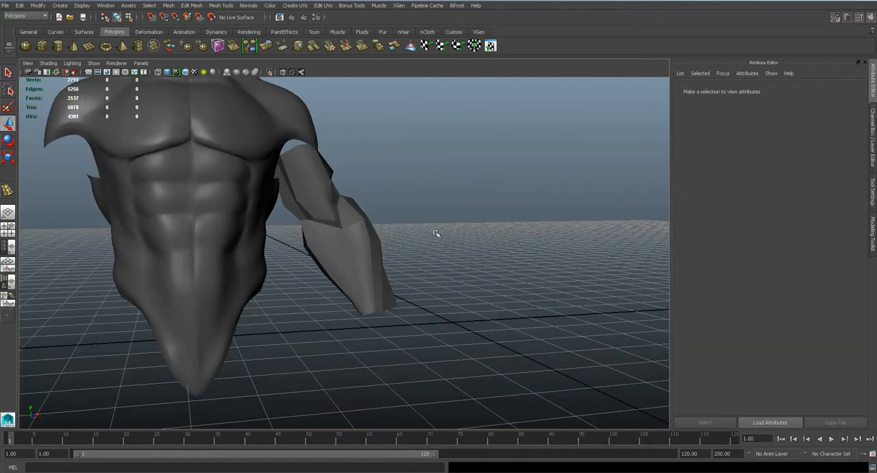
# - Reposition the vertices at the elbow crease and along the front of the upper forearm in the side view
pyautogui.press('3')
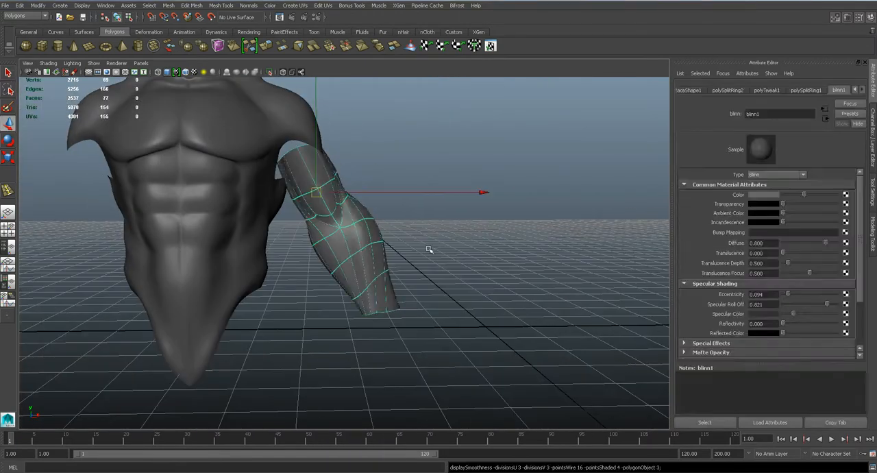
pyautogui.click(463, 248)
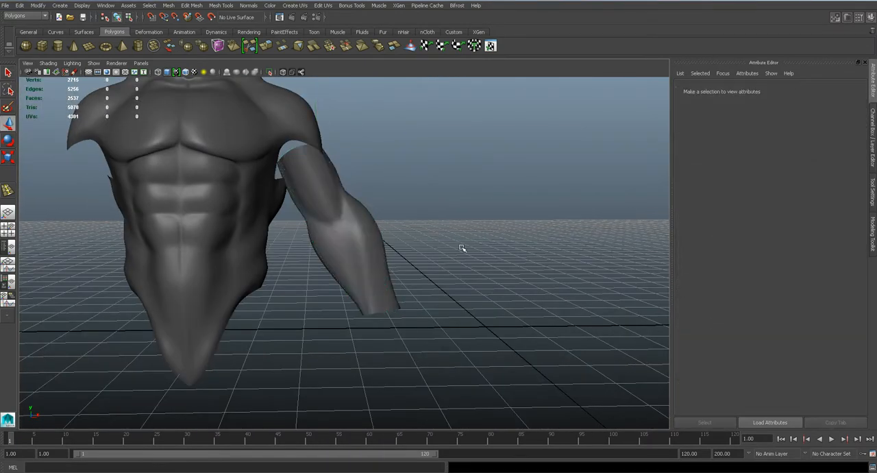
pyautogui.scroll(-3, 455, 251)
pyautogui.keyDown('alt'); pyautogui.moveTo(454, 250); pyautogui.dragTo(319, 257); pyautogui.keyUp('alt')
pyautogui.press('space')
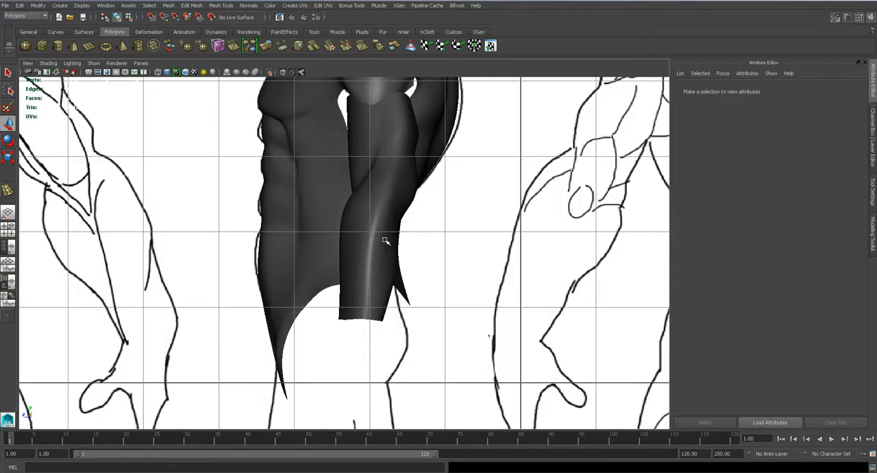
pyautogui.click(377, 209)
pyautogui.scroll(3, 382, 206)
pyautogui.moveTo(378, 244); pyautogui.dragTo(356, 244, button='right')
pyautogui.scroll(3, 374, 211)
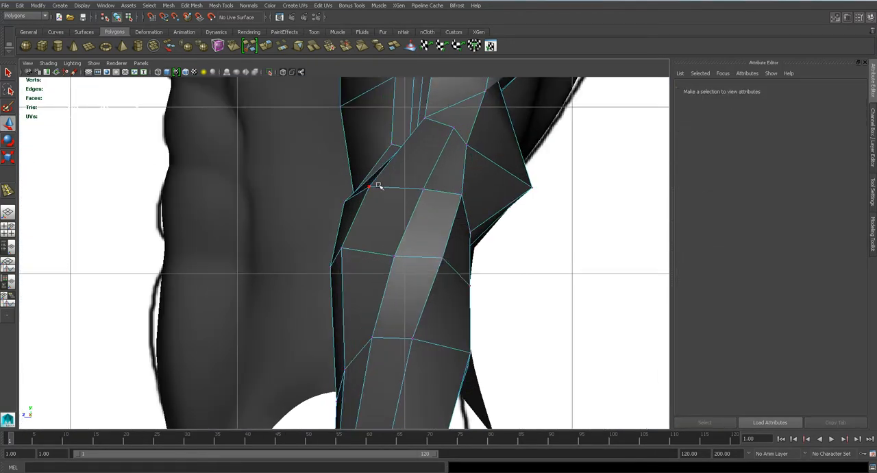
pyautogui.click(369, 187)
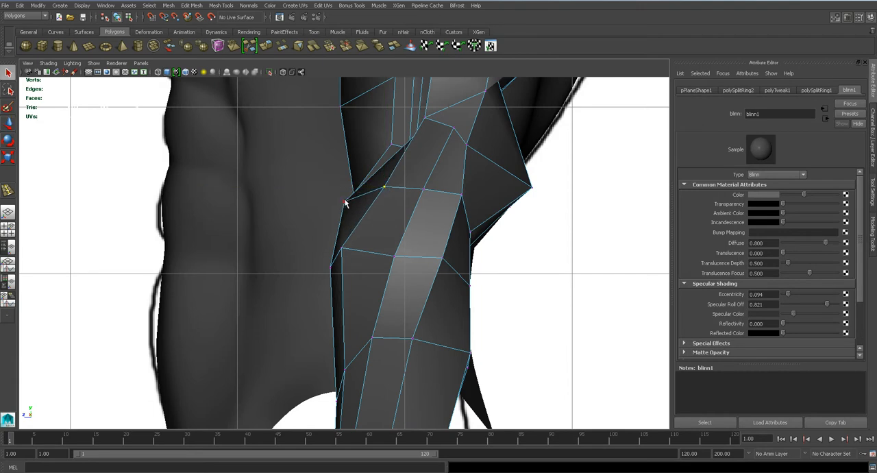
pyautogui.click(325, 204)
pyautogui.click(359, 207)
pyautogui.moveTo(358, 207); pyautogui.dragTo(311, 205, button='right')
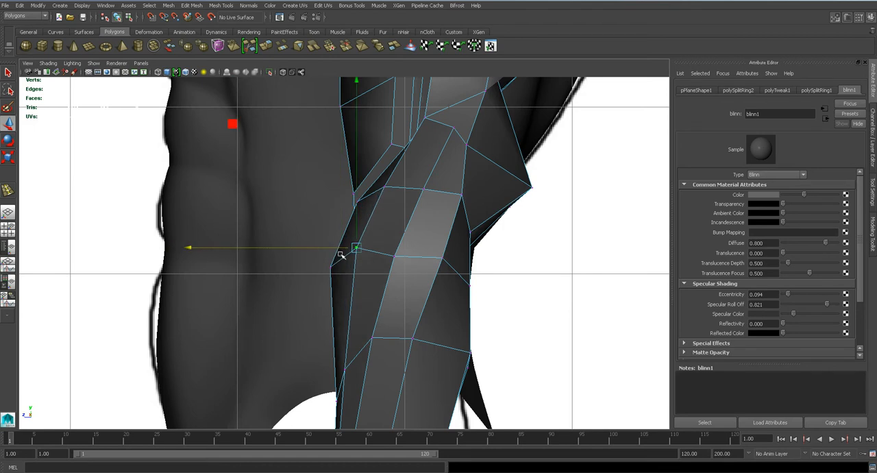
# - Examine the arm's elbow and upper arm from several angles, comparing the smoothed and unsmoothed shapes
pyautogui.press('3')
pyautogui.press('space')
pyautogui.moveTo(391, 243); pyautogui.dragTo(396, 221)
pyautogui.click(393, 242)
pyautogui.moveTo(357, 242); pyautogui.dragTo(388, 222, button='right')
pyautogui.click(409, 247)
pyautogui.scroll(5, 411, 248)
pyautogui.keyDown('alt'); pyautogui.moveTo(343, 241); pyautogui.dragTo(449, 236); pyautogui.keyUp('alt')
pyautogui.click(386, 255)
pyautogui.press('1')
pyautogui.keyDown('alt'); pyautogui.moveTo(386, 254); pyautogui.dragTo(368, 231); pyautogui.keyUp('alt')
pyautogui.scroll(5, 374, 226)
pyautogui.moveTo(374, 226); pyautogui.dragTo(329, 221, button='right')
pyautogui.click(346, 209)
pyautogui.keyDown('alt'); pyautogui.moveTo(351, 220); pyautogui.dragTo(501, 169); pyautogui.keyUp('alt')
pyautogui.press('3')
pyautogui.press('1')
# - Insert two edge loops around the upper arm, one below the shoulder opening and one just above the elbow
pyautogui.click(220, 5)
pyautogui.click(255, 105)
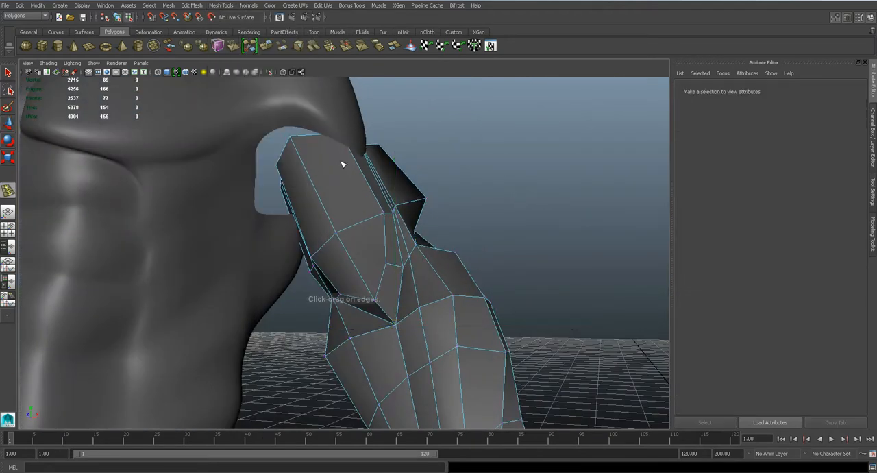
pyautogui.click(363, 172)
pyautogui.click(388, 241)
pyautogui.keyDown('alt'); pyautogui.moveTo(417, 228); pyautogui.dragTo(345, 176); pyautogui.keyUp('alt')
pyautogui.keyDown('alt'); pyautogui.moveTo(355, 205); pyautogui.dragTo(431, 218); pyautogui.keyUp('alt')
# - Adjust the upper arm's outline vertices in the front view to follow the drawing of the arm
pyautogui.press('space')
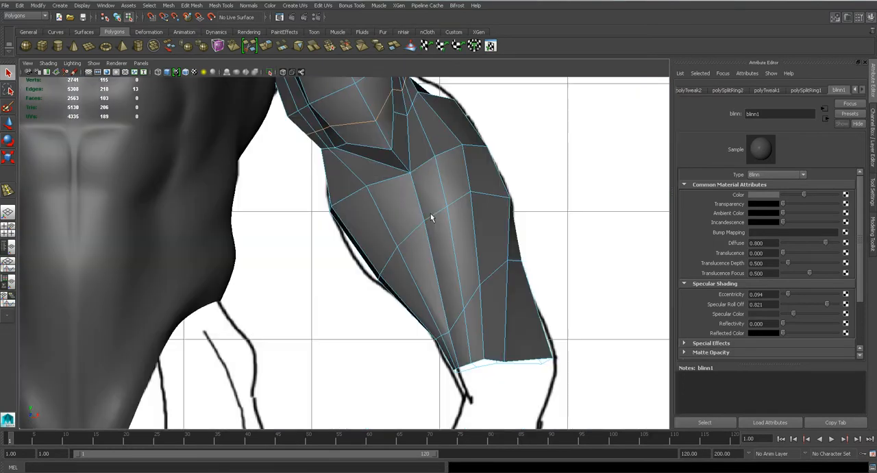
pyautogui.keyDown('alt'); pyautogui.moveTo(394, 135); pyautogui.dragTo(439, 307, button='middle'); pyautogui.keyUp('alt')
pyautogui.moveTo(424, 210); pyautogui.dragTo(397, 209, button='right')
pyautogui.scroll(3, 428, 192)
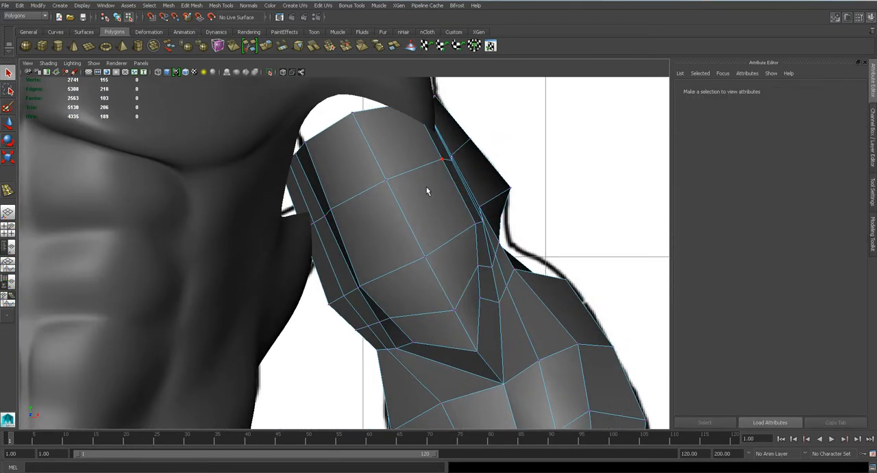
pyautogui.moveTo(458, 168); pyautogui.dragTo(458, 169)
pyautogui.press('q')
pyautogui.click(472, 138)
pyautogui.moveTo(464, 130); pyautogui.dragTo(478, 145)
pyautogui.press('w')
pyautogui.moveTo(471, 138); pyautogui.dragTo(472, 138)
pyautogui.click(511, 187)
pyautogui.moveTo(511, 188); pyautogui.dragTo(504, 193)
pyautogui.moveTo(318, 202)
pyautogui.mouseDown()
pyautogui.moveTo(338, 219)
pyautogui.moveTo(322, 211)
pyautogui.mouseUp()
# - Adjust the vertices along the front of the upper arm in the side view to shape the biceps
pyautogui.press('space')
pyautogui.moveTo(404, 255); pyautogui.dragTo(436, 263)
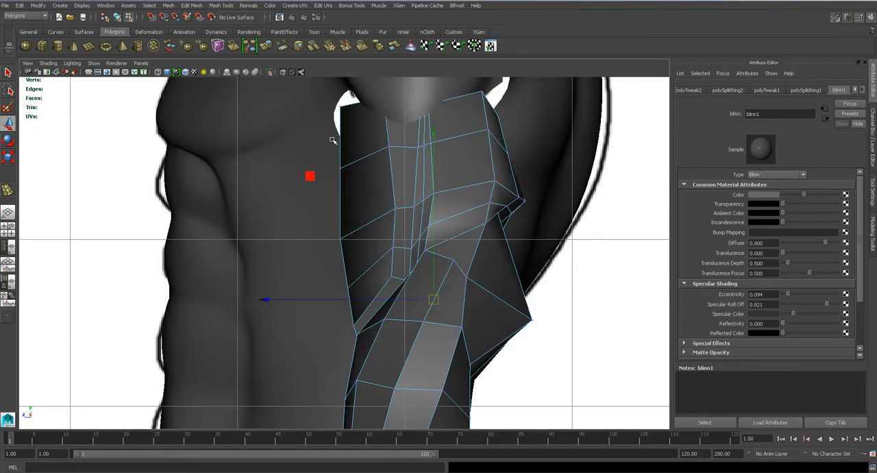
pyautogui.moveTo(403, 187); pyautogui.dragTo(350, 185)
pyautogui.keyDown('alt'); pyautogui.moveTo(347, 263); pyautogui.dragTo(334, 240, button='middle'); pyautogui.keyUp('alt')
pyautogui.moveTo(326, 255); pyautogui.dragTo(338, 272)
pyautogui.click(316, 271)
# - Reposition the vertices along the back of the upper arm in the side view to shape the triceps
pyautogui.click(475, 166)
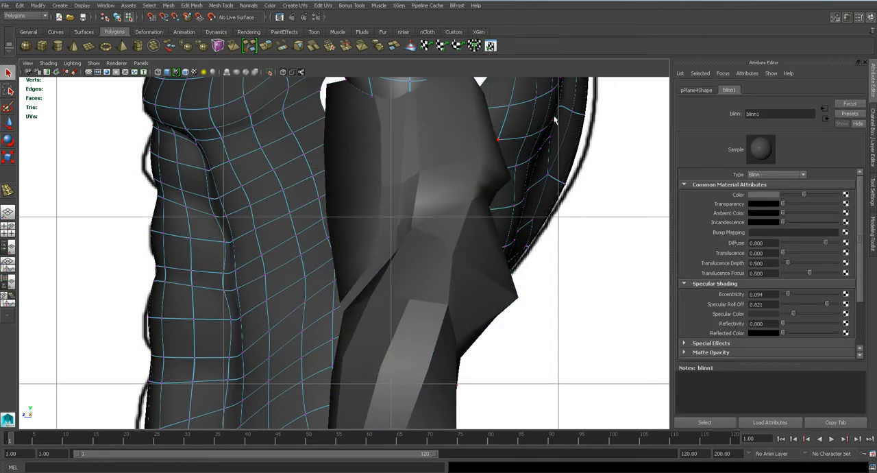
pyautogui.moveTo(520, 110); pyautogui.dragTo(558, 96, button='right')
pyautogui.click(484, 131)
pyautogui.keyDown('alt'); pyautogui.moveTo(482, 144); pyautogui.dragTo(465, 180, button='middle'); pyautogui.keyUp('alt')
pyautogui.moveTo(439, 181); pyautogui.dragTo(410, 181, button='right')
pyautogui.press('w')
pyautogui.moveTo(441, 139); pyautogui.dragTo(447, 159)
pyautogui.moveTo(497, 214); pyautogui.dragTo(490, 200)
# - Examine the smoothed upper arm from behind and from the side in the perspective view
pyautogui.press('3')
pyautogui.press('space')
pyautogui.moveTo(451, 232); pyautogui.dragTo(454, 212)
pyautogui.keyDown('alt'); pyautogui.moveTo(434, 256); pyautogui.dragTo(414, 187); pyautogui.keyUp('alt')
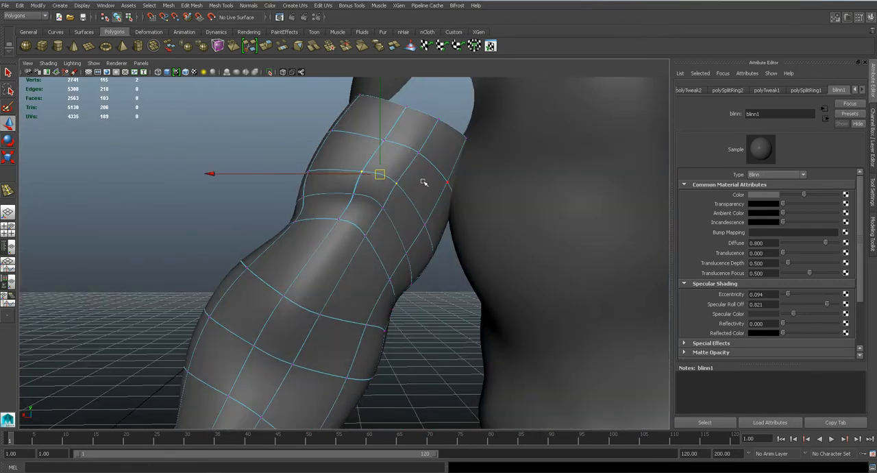
pyautogui.moveTo(392, 203); pyautogui.dragTo(419, 185, button='right')
pyautogui.keyDown('alt'); pyautogui.moveTo(417, 185); pyautogui.dragTo(269, 204, button='right'); pyautogui.keyUp('alt')
pyautogui.click(268, 204)
pyautogui.keyDown('alt'); pyautogui.moveTo(306, 228); pyautogui.dragTo(453, 288); pyautogui.keyUp('alt')
pyautogui.click(391, 275)
# - Insert an edge loop across the back of the elbow that continues down the outer forearm
pyautogui.scroll(4, 454, 280)
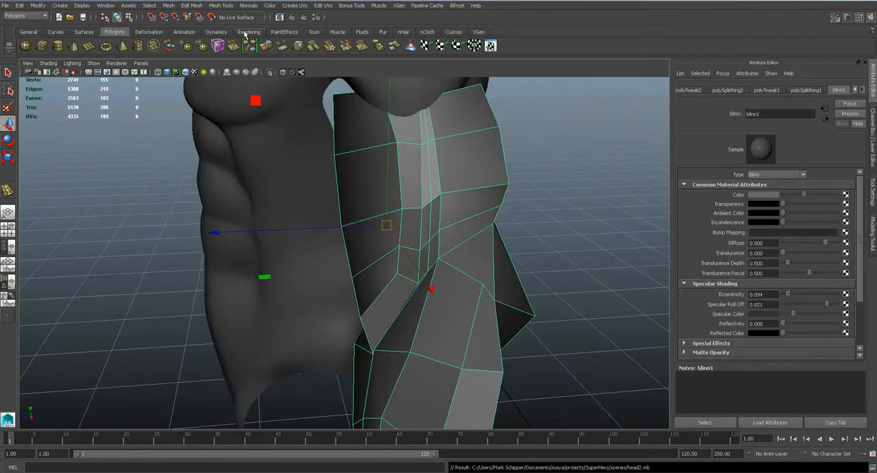
pyautogui.click(222, 6)
pyautogui.click(247, 111)
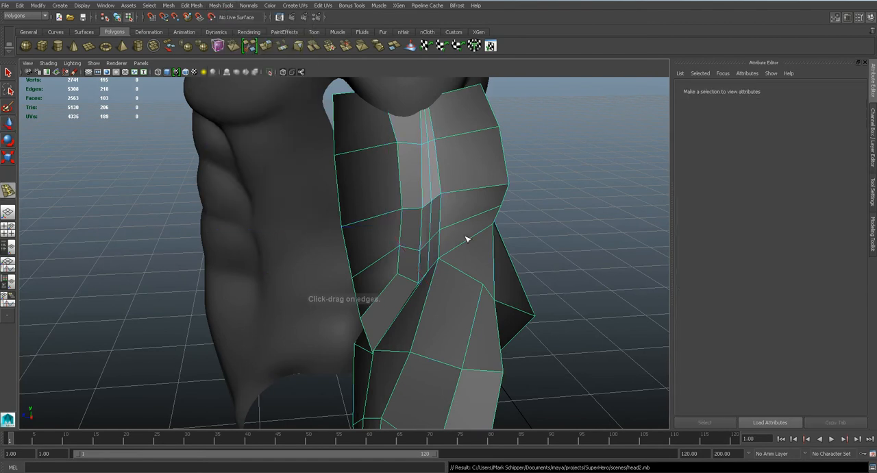
pyautogui.click(497, 254)
pyautogui.keyDown('alt'); pyautogui.moveTo(497, 254); pyautogui.dragTo(464, 257); pyautogui.keyUp('alt')
# - Move the new loop's vertex at the back of the elbow inward in the side view and compare the smoothed and unsmoothed arm
pyautogui.press('space')
pyautogui.press('space')
pyautogui.keyDown('alt'); pyautogui.moveTo(463, 258); pyautogui.dragTo(405, 231, button='middle'); pyautogui.keyUp('alt')
pyautogui.scroll(3, 404, 232)
pyautogui.press('q')
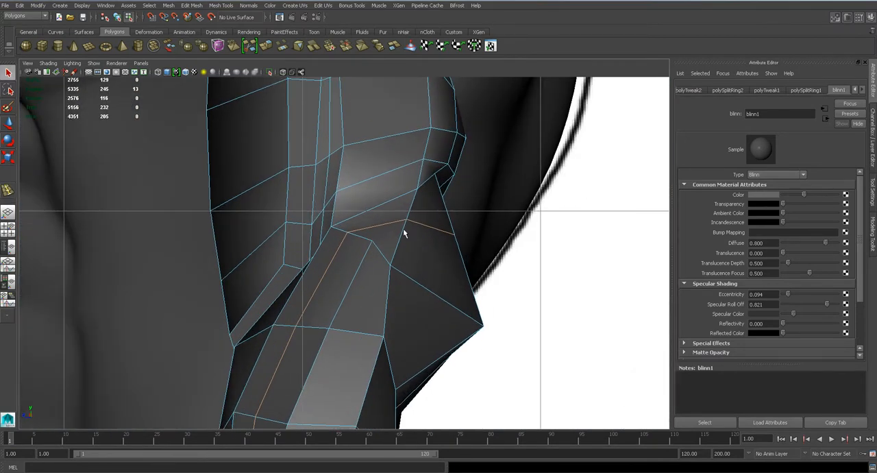
pyautogui.moveTo(404, 233); pyautogui.dragTo(388, 231, button='right')
pyautogui.moveTo(472, 246); pyautogui.dragTo(456, 235)
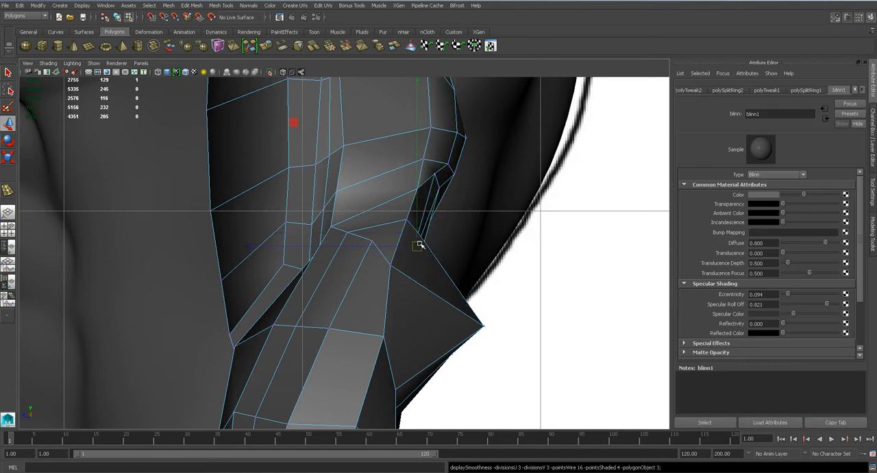
pyautogui.press('3')
pyautogui.scroll(-7, 420, 245)
pyautogui.scroll(3, 416, 241)
pyautogui.scroll(-2, 378, 215)
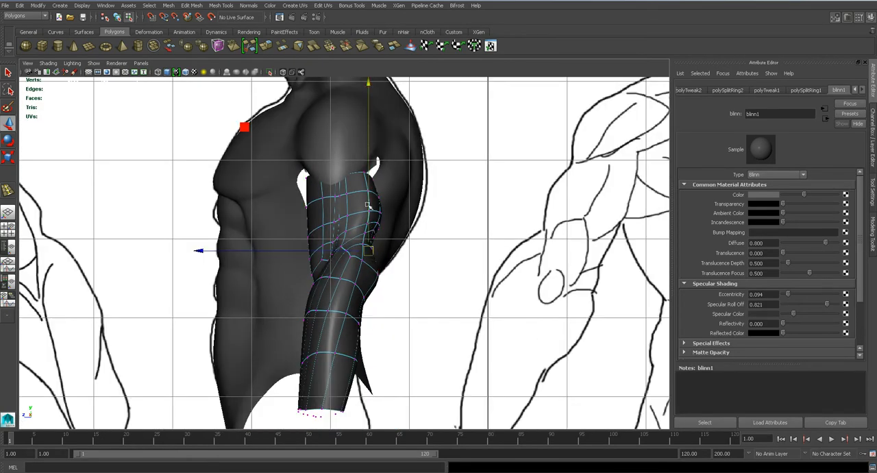
pyautogui.scroll(5, 413, 277)
pyautogui.press('1')
# - Reposition the new loop's edge on the outer forearm just below the elbow, working from beneath the arm
pyautogui.press('space')
pyautogui.moveTo(389, 278); pyautogui.dragTo(440, 267)
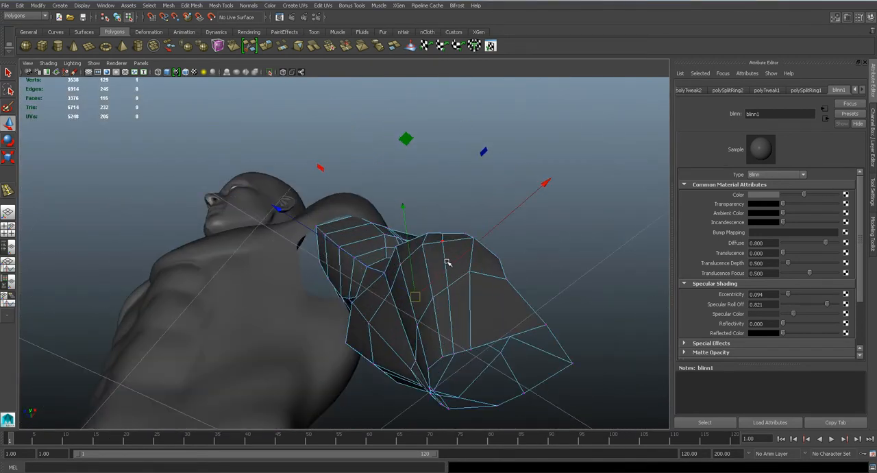
pyautogui.moveTo(428, 221); pyautogui.dragTo(428, 205, button='right')
pyautogui.click(442, 256)
pyautogui.press('q')
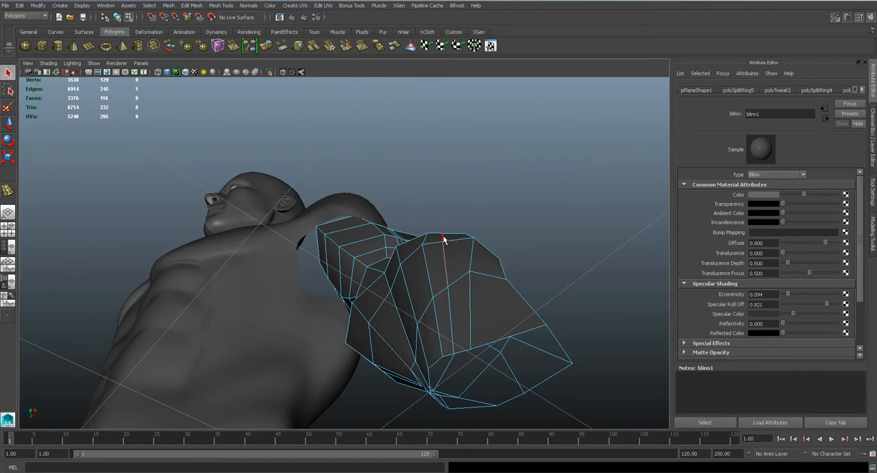
pyautogui.press('w')
pyautogui.keyDown('alt'); pyautogui.moveTo(462, 248); pyautogui.dragTo(357, 187); pyautogui.keyUp('alt')
# - Adjust the loop's outer elbow vertex and pull the two protruding vertices at the back of the elbow inward
pyautogui.keyDown('alt'); pyautogui.moveTo(376, 144); pyautogui.dragTo(442, 255); pyautogui.keyUp('alt')
pyautogui.press('space')
pyautogui.scroll(2, 363, 252)
pyautogui.moveTo(363, 233); pyautogui.dragTo(332, 221, button='right')
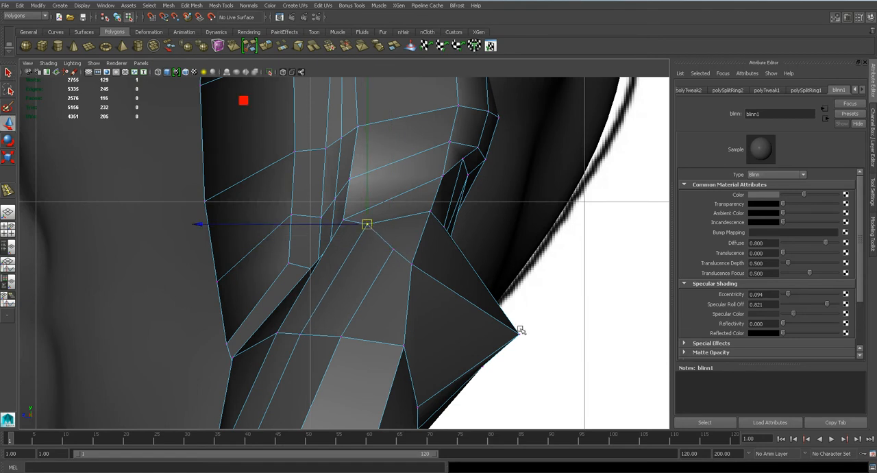
pyautogui.moveTo(521, 338); pyautogui.dragTo(472, 322)
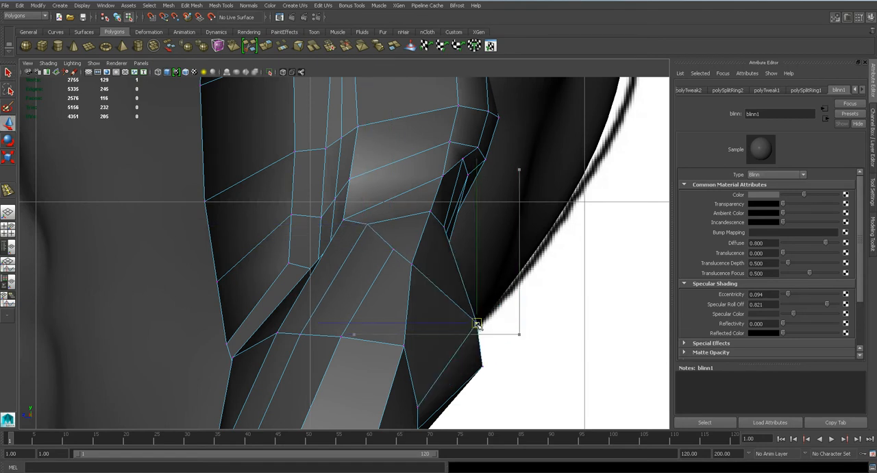
pyautogui.moveTo(486, 370); pyautogui.dragTo(446, 346)
# - Preview the smoothed arm against the whole torso and save the scene
pyautogui.press('3')
pyautogui.press('space')
pyautogui.moveTo(416, 295); pyautogui.dragTo(410, 269)
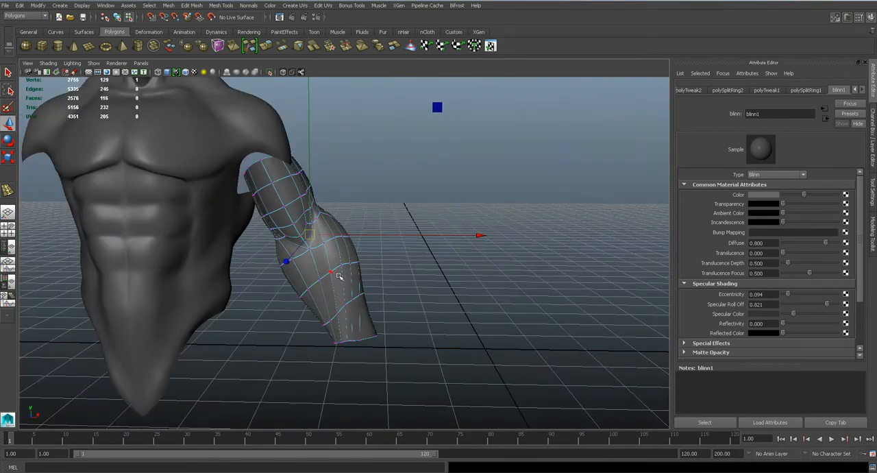
pyautogui.moveTo(338, 278); pyautogui.dragTo(377, 256, button='right')
pyautogui.keyDown('alt'); pyautogui.moveTo(377, 256); pyautogui.dragTo(372, 297); pyautogui.keyUp('alt')
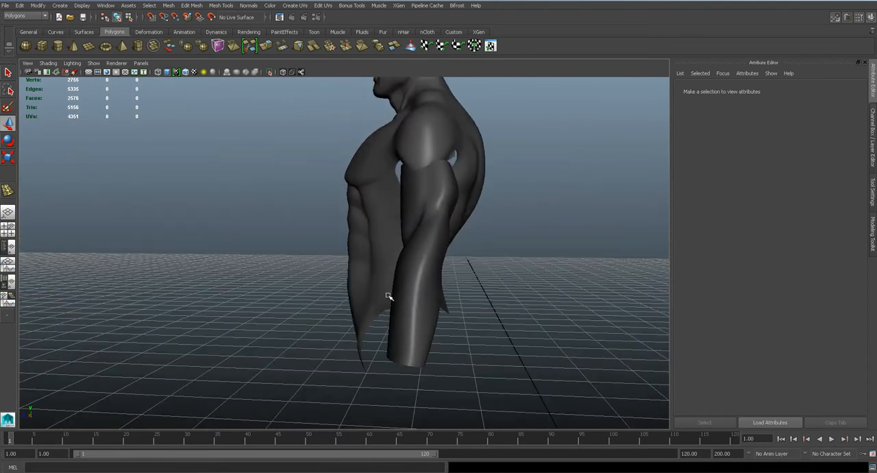
pyautogui.hotkey('ctrl', 's')
# - Shift the outer forearm vertices in the two rows below the elbow toward the back of the arm in the side view
pyautogui.press('space')
pyautogui.moveTo(423, 284); pyautogui.dragTo(467, 281)
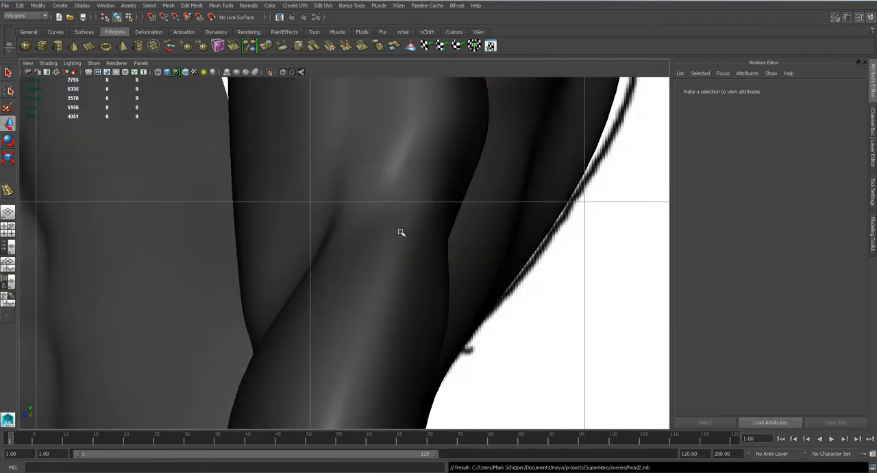
pyautogui.click(403, 231)
pyautogui.scroll(-5, 411, 324)
pyautogui.press('1')
pyautogui.scroll(5, 376, 304)
pyautogui.moveTo(376, 281); pyautogui.dragTo(414, 306, button='right')
pyautogui.click(391, 291)
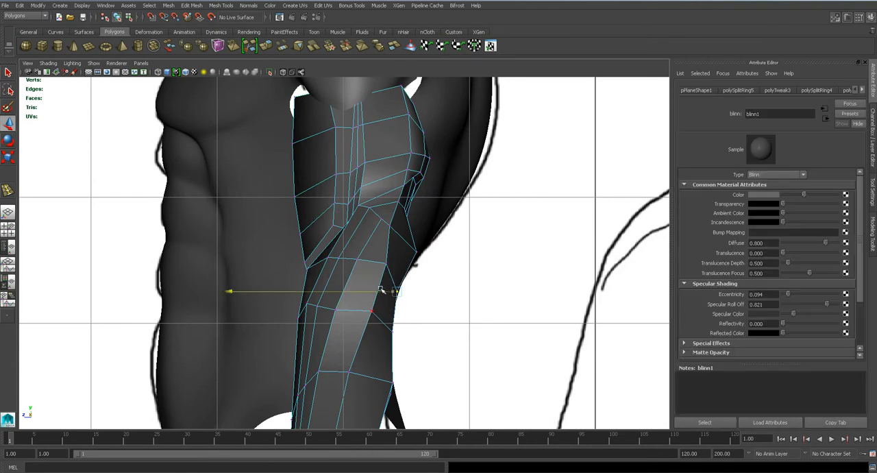
pyautogui.click(383, 263)
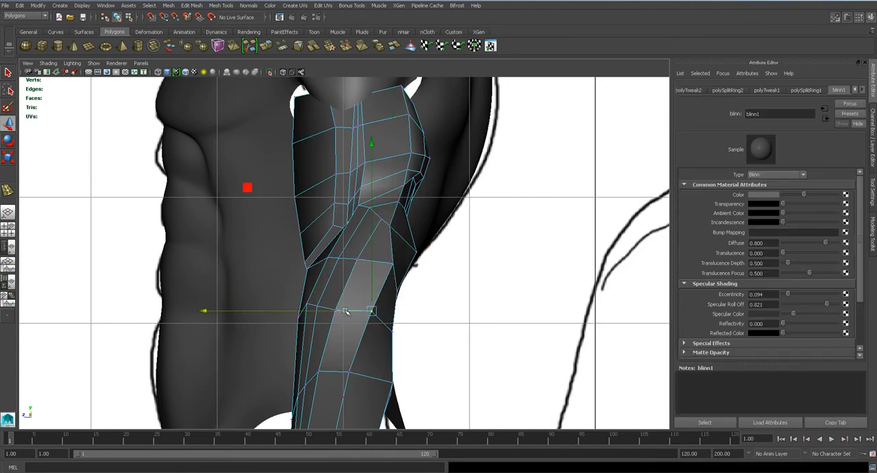
pyautogui.keyDown('alt'); pyautogui.moveTo(360, 312); pyautogui.dragTo(371, 273, button='middle'); pyautogui.keyUp('alt')
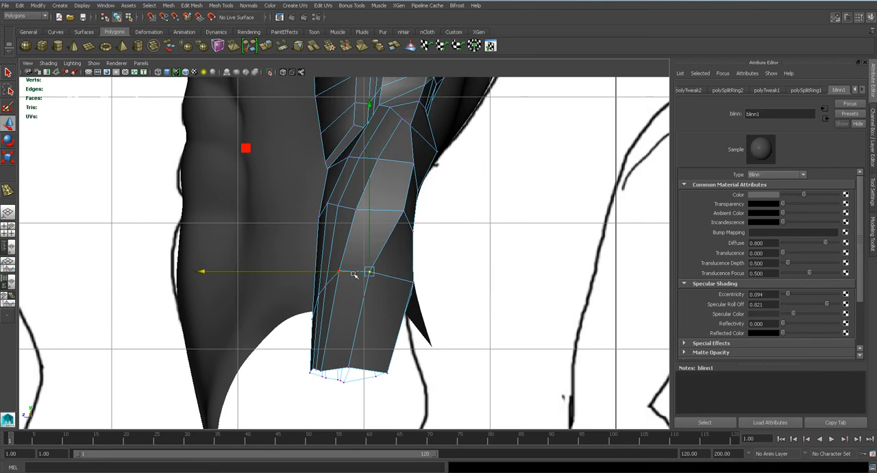
# - Shift the outer vertices of the lower forearm row and the wrist edge toward the back of the arm
pyautogui.moveTo(355, 276); pyautogui.dragTo(371, 273)
pyautogui.click(342, 369)
pyautogui.click(348, 368)
pyautogui.moveTo(327, 368); pyautogui.dragTo(345, 368)
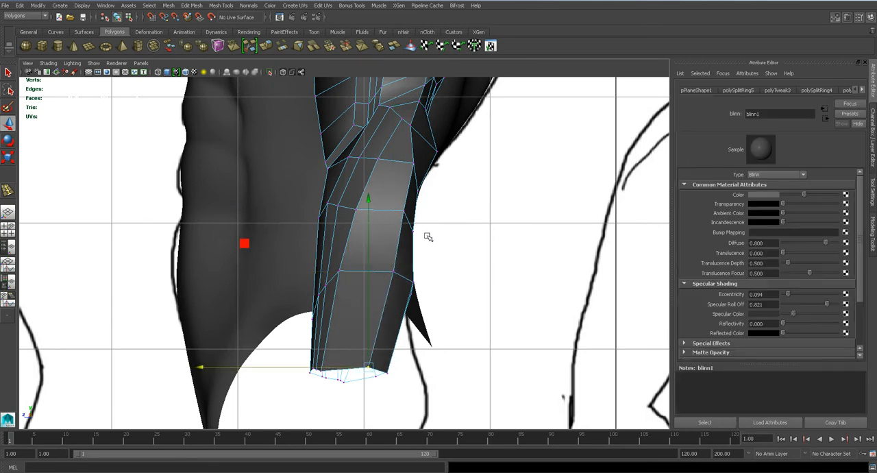
# - Move the middle and lower forearm vertices along the back of the arm further outward
pyautogui.click(403, 213)
pyautogui.moveTo(389, 211); pyautogui.dragTo(399, 210)
pyautogui.click(414, 230)
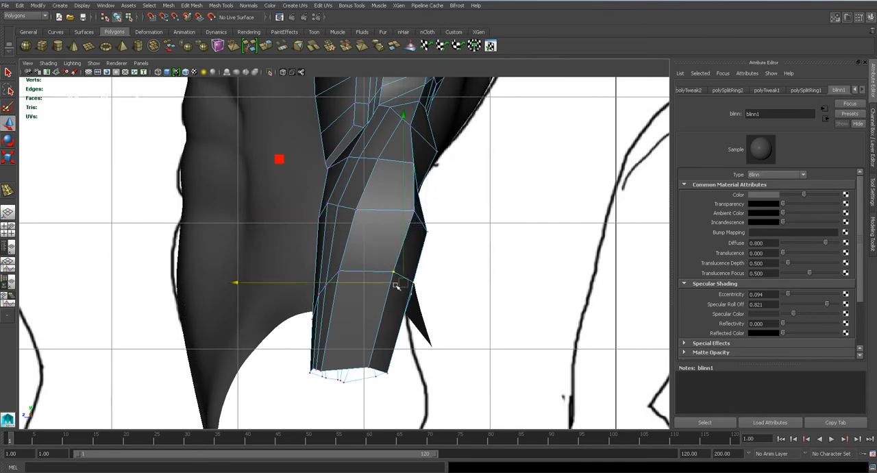
pyautogui.moveTo(376, 282); pyautogui.dragTo(379, 283)
# - Reposition individual outer forearm vertices from beneath to round the forearm's cross-section, and preview the arm smoothed
pyautogui.press('space')
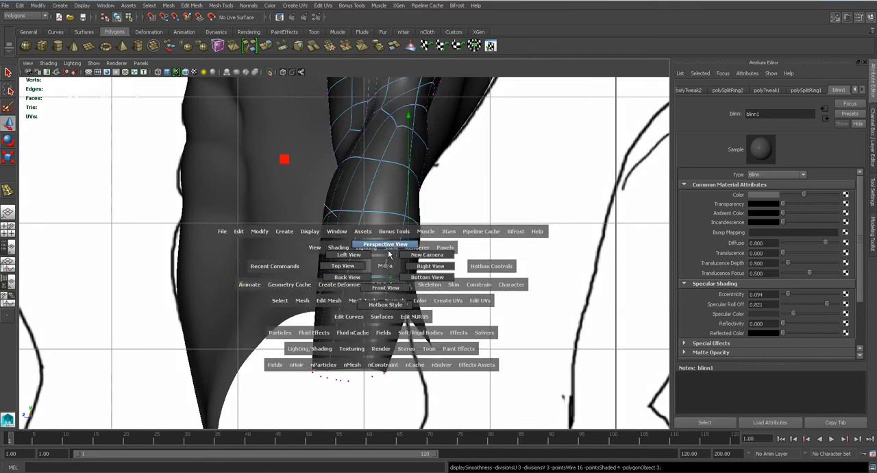
pyautogui.click(393, 253)
pyautogui.click(480, 266)
pyautogui.keyDown('alt'); pyautogui.moveTo(480, 266); pyautogui.dragTo(459, 283); pyautogui.keyUp('alt')
pyautogui.press('w')
pyautogui.keyDown('alt'); pyautogui.moveTo(374, 290); pyautogui.dragTo(414, 223); pyautogui.keyUp('alt')
pyautogui.click(386, 301)
pyautogui.keyDown('alt'); pyautogui.moveTo(414, 224); pyautogui.dragTo(445, 254, button='right'); pyautogui.keyUp('alt')
pyautogui.click(479, 277)
pyautogui.keyDown('alt'); pyautogui.moveTo(480, 277); pyautogui.dragTo(495, 255); pyautogui.keyUp('alt')
pyautogui.keyDown('alt'); pyautogui.moveTo(473, 171); pyautogui.dragTo(456, 273); pyautogui.keyUp('alt')
pyautogui.click(455, 273)
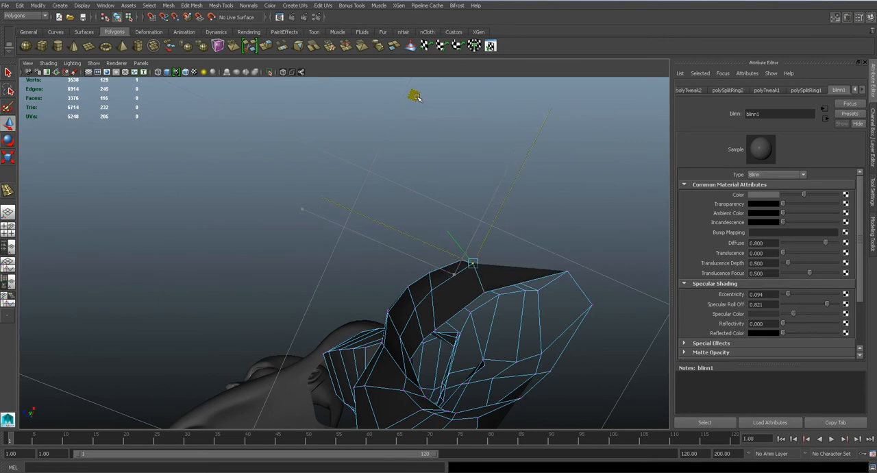
pyautogui.moveTo(417, 98); pyautogui.dragTo(415, 96)
pyautogui.press('3')
pyautogui.scroll(-4, 471, 170)
pyautogui.keyDown('alt'); pyautogui.moveTo(470, 188); pyautogui.dragTo(370, 189); pyautogui.keyUp('alt')
# - Insert a lengthwise edge loop down the biceps on the front of the upper arm
pyautogui.press('1')
pyautogui.press('3')
pyautogui.click(219, 5)
pyautogui.click(242, 110)
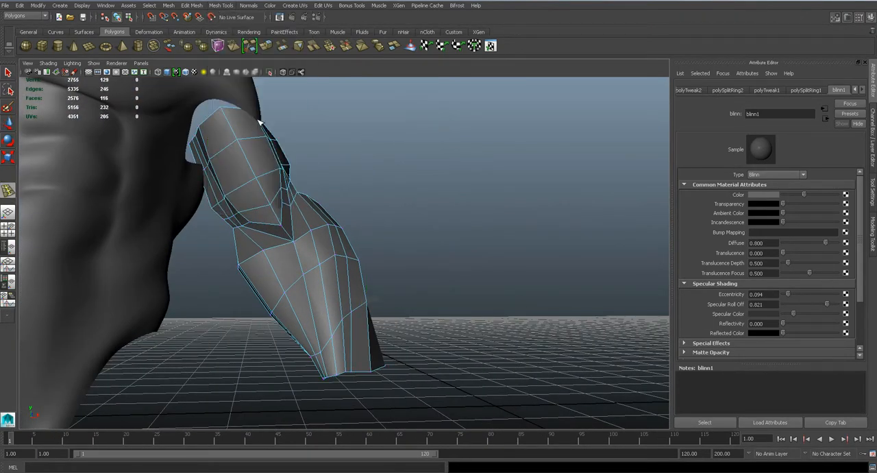
pyautogui.click(242, 146)
pyautogui.moveTo(355, 208)
pyautogui.keyDown('alt'); pyautogui.mouseDown()
pyautogui.moveTo(174, 209)
pyautogui.moveTo(215, 196)
pyautogui.moveTo(322, 226)
pyautogui.moveTo(386, 229)
pyautogui.moveTo(356, 202)
pyautogui.mouseUp(); pyautogui.keyUp('alt')
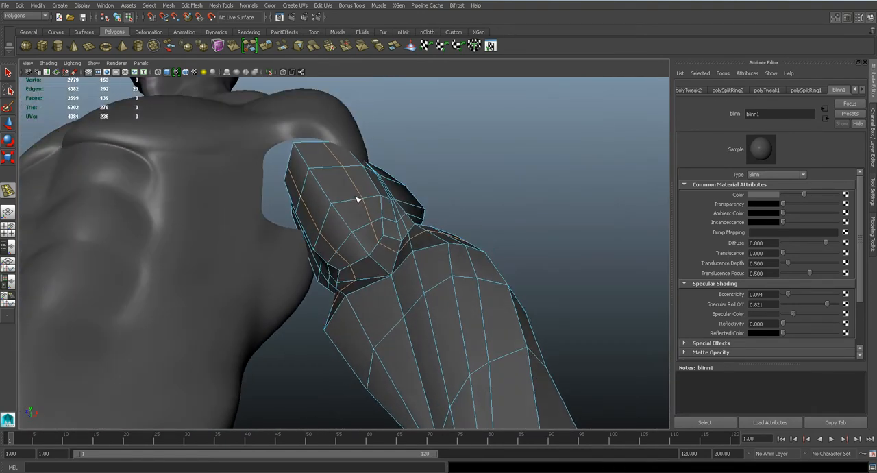
# - Examine the new lengthwise loop around the biceps from several angles and from the side
pyautogui.moveTo(352, 198); pyautogui.dragTo(344, 175, button='right')
pyautogui.click(348, 181)
pyautogui.keyDown('alt'); pyautogui.moveTo(348, 182); pyautogui.dragTo(390, 233); pyautogui.keyUp('alt')
pyautogui.press('w')
pyautogui.keyDown('alt'); pyautogui.moveTo(425, 165); pyautogui.dragTo(376, 176); pyautogui.keyUp('alt')
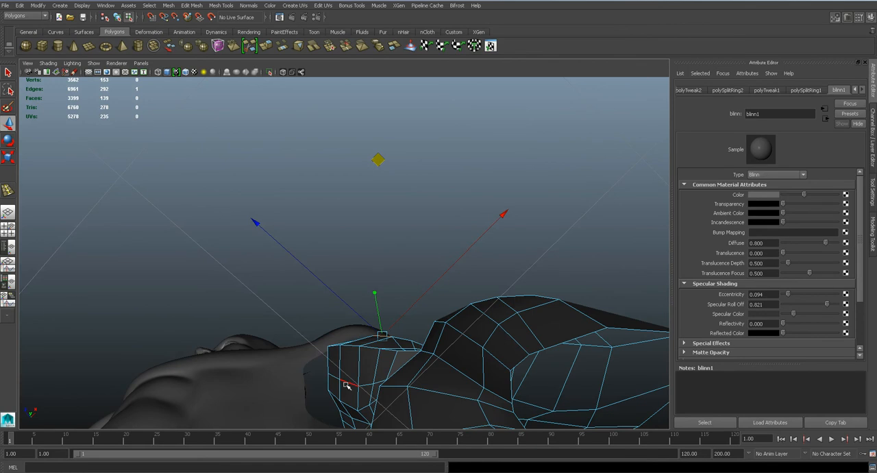
pyautogui.keyDown('alt'); pyautogui.moveTo(353, 227); pyautogui.dragTo(350, 199); pyautogui.keyUp('alt')
pyautogui.rightClick(350, 199)
pyautogui.moveTo(350, 199); pyautogui.dragTo(389, 188, button='right')
pyautogui.scroll(-3, 456, 238)
pyautogui.keyDown('alt'); pyautogui.moveTo(456, 237); pyautogui.dragTo(470, 214); pyautogui.keyUp('alt')
pyautogui.click(355, 195)
pyautogui.click(451, 215)
pyautogui.scroll(-3, 380, 218)
pyautogui.press('space')
pyautogui.click(397, 216)
pyautogui.scroll(5, 391, 206)
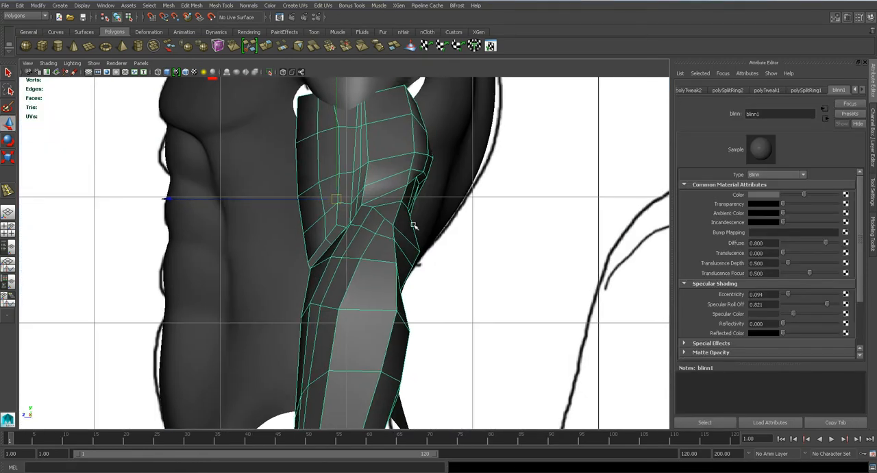
# - Shift the vertices of the frontmost inner column on the outer biceps slightly toward the front of the arm
pyautogui.click(277, 205)
pyautogui.click(282, 230)
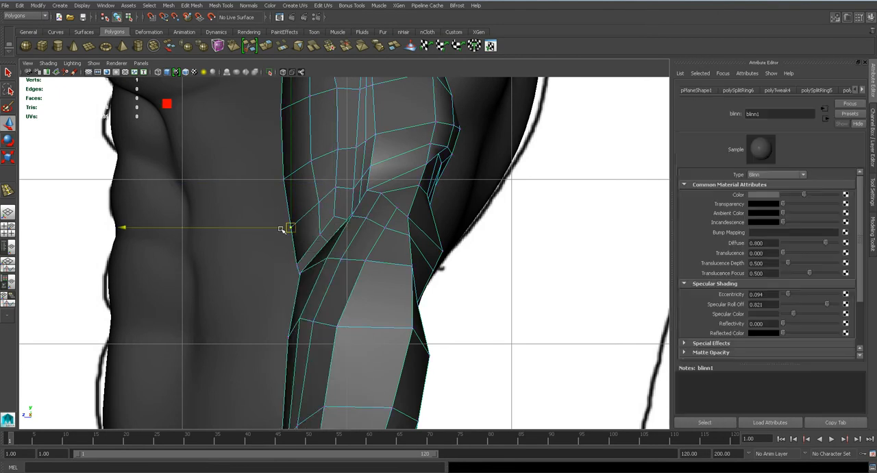
pyautogui.click(306, 200)
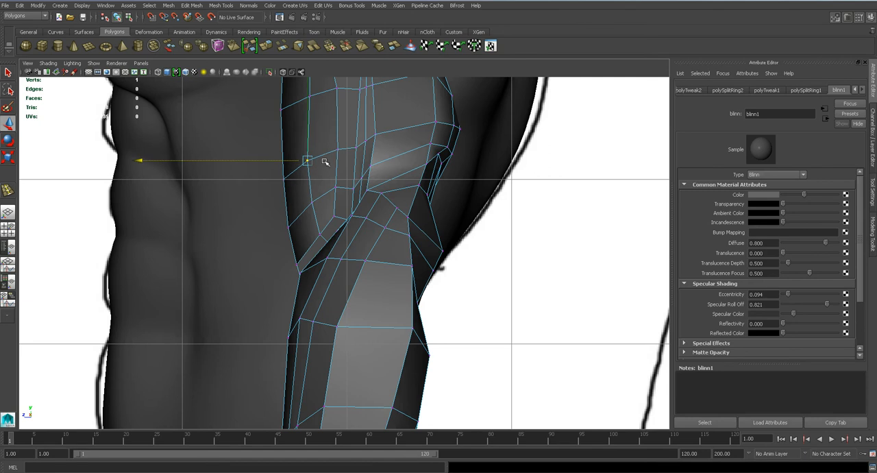
pyautogui.keyDown('alt'); pyautogui.moveTo(319, 182); pyautogui.dragTo(329, 274, button='middle'); pyautogui.keyUp('alt')
pyautogui.press('q')
pyautogui.click(317, 190)
pyautogui.press('w')
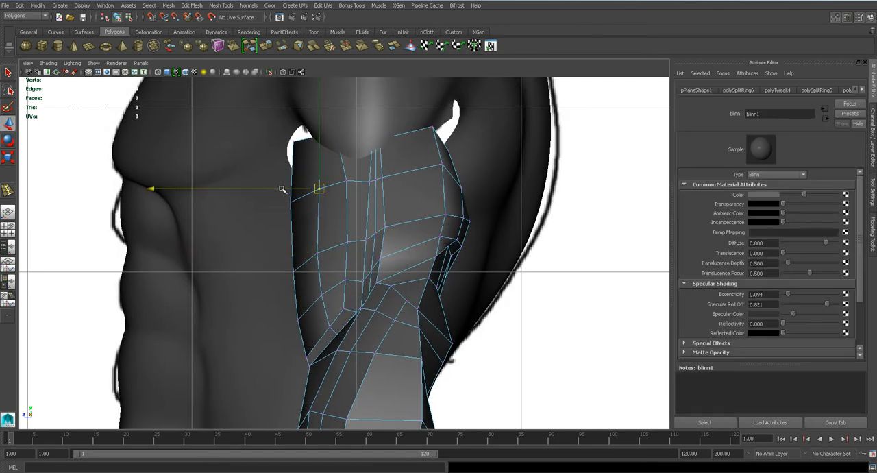
# - Isolate the arm and move the middle column's vertices on the outer upper arm toward the back, from the shoulder rim to the elbow
pyautogui.click(344, 182)
pyautogui.moveTo(332, 183); pyautogui.dragTo(341, 183)
pyautogui.click(345, 243)
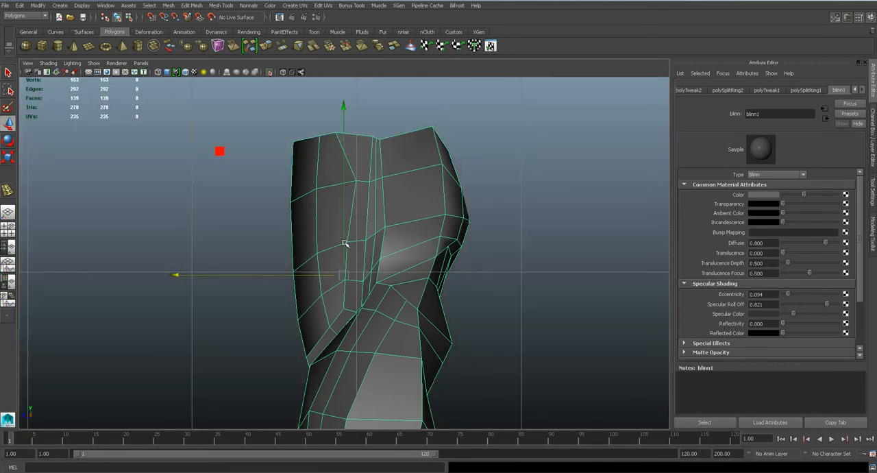
pyautogui.moveTo(342, 244); pyautogui.dragTo(294, 239, button='right')
pyautogui.click(345, 241)
pyautogui.moveTo(336, 241); pyautogui.dragTo(339, 242)
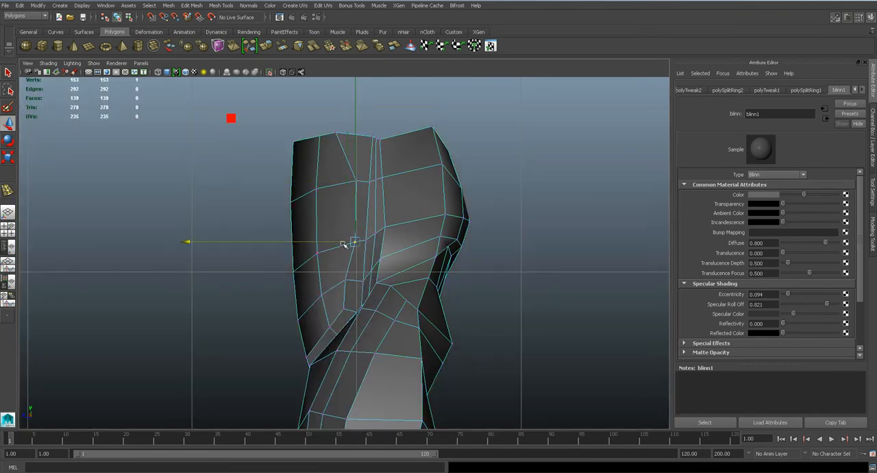
pyautogui.click(349, 278)
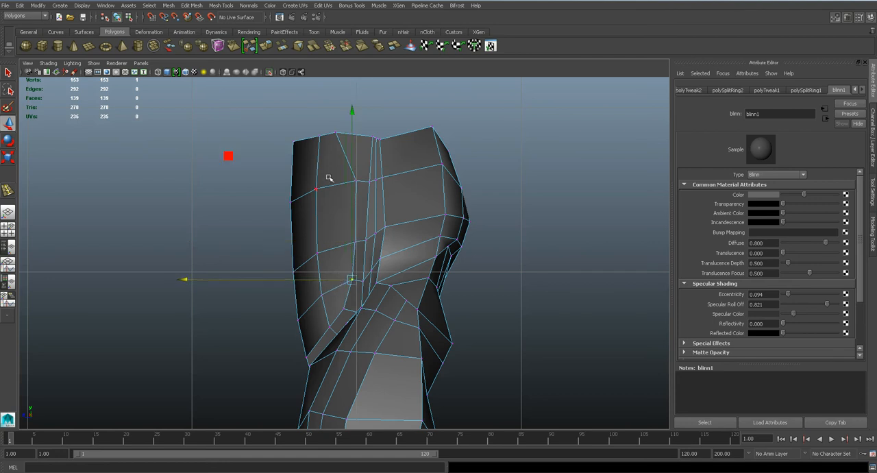
pyautogui.click(341, 134)
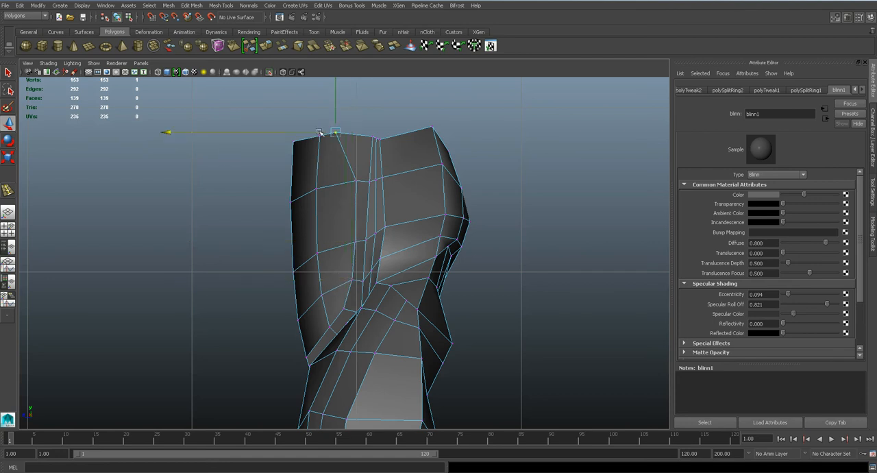
# - Move the rear column's vertices on the outer upper arm toward the front, from the shoulder rim down over the triceps
pyautogui.click(437, 163)
pyautogui.moveTo(409, 163); pyautogui.dragTo(387, 162)
pyautogui.press('q')
pyautogui.press('w')
pyautogui.moveTo(426, 118); pyautogui.dragTo(394, 126)
pyautogui.click(442, 216)
pyautogui.moveTo(416, 215); pyautogui.dragTo(415, 234)
pyautogui.click(436, 237)
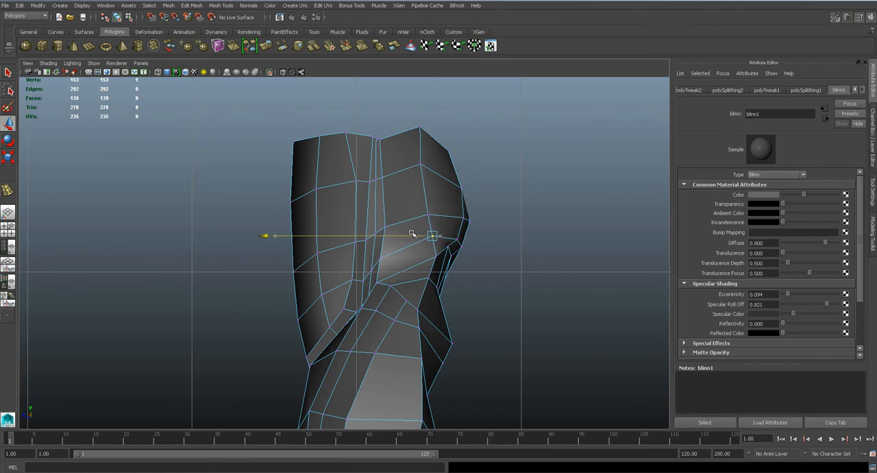
pyautogui.click(422, 255)
pyautogui.moveTo(419, 255); pyautogui.dragTo(389, 241)
# - Turn to the inner side of the arm and shift the middle shoulder-rim vertex toward the front
pyautogui.press('space')
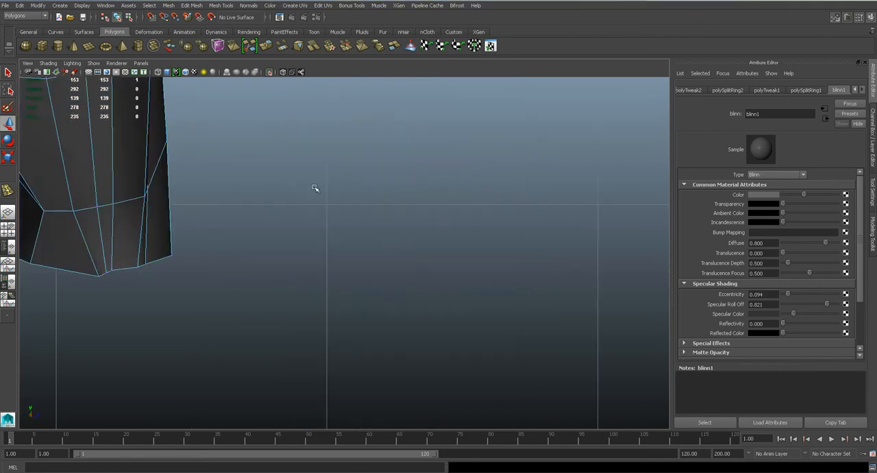
pyautogui.keyDown('alt'); pyautogui.moveTo(264, 113); pyautogui.dragTo(391, 289, button='middle'); pyautogui.keyUp('alt')
pyautogui.keyDown('alt'); pyautogui.moveTo(308, 149); pyautogui.dragTo(388, 363, button='middle'); pyautogui.keyUp('alt')
pyautogui.scroll(-6, 391, 274)
pyautogui.scroll(3, 395, 223)
pyautogui.keyDown('alt'); pyautogui.moveTo(400, 213); pyautogui.dragTo(390, 296, button='middle'); pyautogui.keyUp('alt')
pyautogui.scroll(2, 386, 236)
pyautogui.click(355, 166)
pyautogui.moveTo(383, 164); pyautogui.dragTo(389, 163)
pyautogui.press('q')
pyautogui.click(355, 160)
pyautogui.press('w')
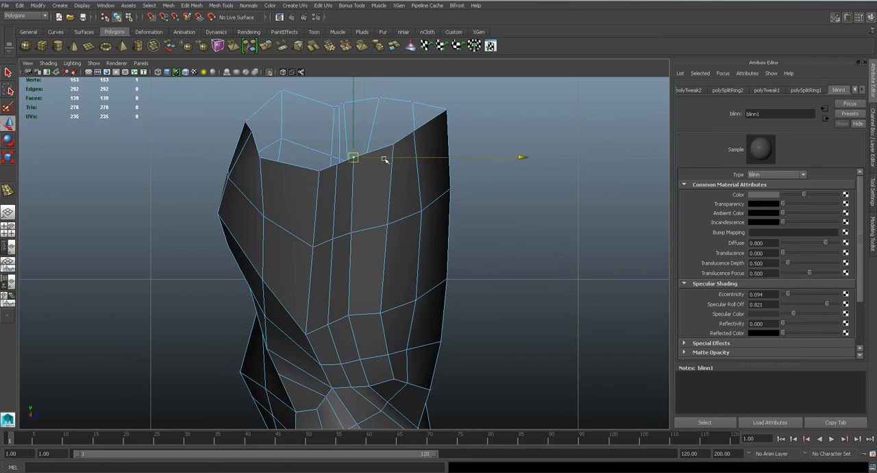
# - Reposition the vertices of the two middle columns on the inner upper arm to even out their spacing
pyautogui.click(403, 226)
pyautogui.moveTo(403, 227); pyautogui.dragTo(396, 226)
pyautogui.click(381, 312)
pyautogui.click(354, 230)
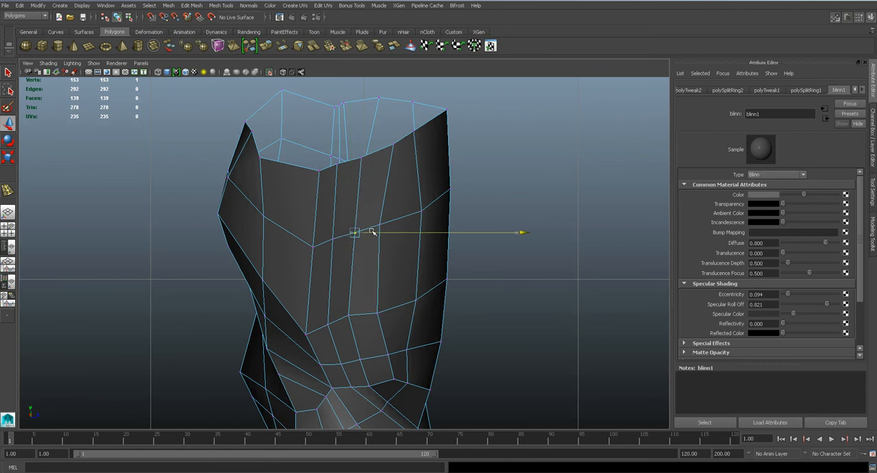
pyautogui.press('q')
pyautogui.press('w')
pyautogui.moveTo(388, 156); pyautogui.dragTo(396, 163)
# - On the inner arm's rear column, move the second-row vertex toward the back and the shoulder-rim vertex toward the front
pyautogui.click(268, 216)
pyautogui.moveTo(290, 216); pyautogui.dragTo(276, 216)
pyautogui.press('q')
pyautogui.click(268, 160)
pyautogui.press('w')
pyautogui.moveTo(288, 155); pyautogui.dragTo(297, 157)
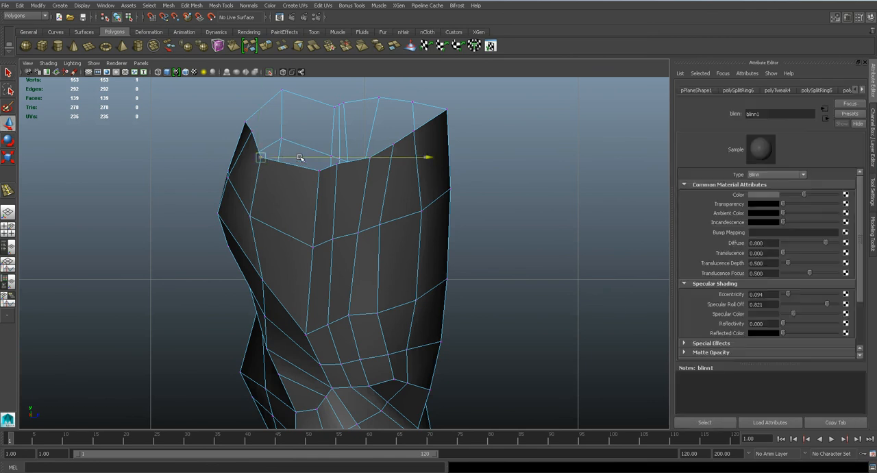
# - Widen the narrow strip on the inner upper arm by moving its front column's vertices toward the front in all three rows
pyautogui.press('q')
pyautogui.click(334, 242)
pyautogui.press('w')
pyautogui.moveTo(364, 240); pyautogui.dragTo(368, 227)
pyautogui.press('q')
pyautogui.click(336, 166)
pyautogui.press('w')
pyautogui.moveTo(504, 163); pyautogui.dragTo(514, 163)
pyautogui.press('q')
pyautogui.click(327, 324)
pyautogui.press('w')
pyautogui.moveTo(379, 327); pyautogui.dragTo(382, 327)
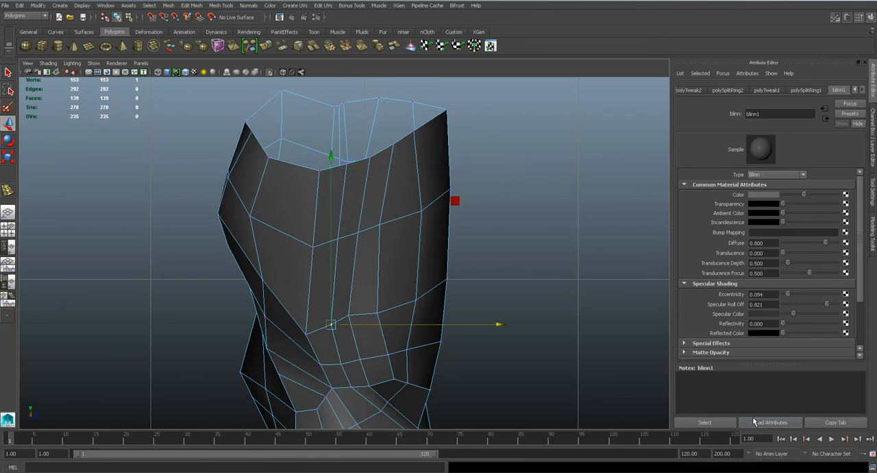